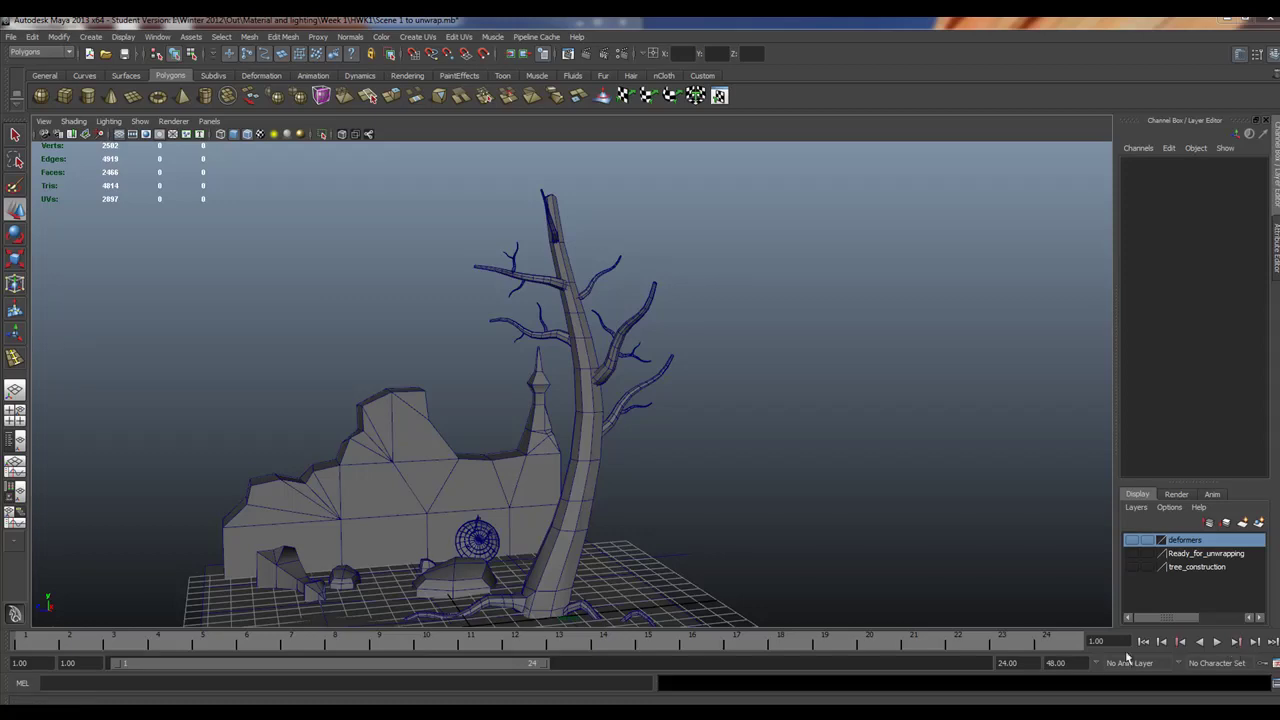
# Hide the grid in the perspective view of the tree and wall scene
pyautogui.keyDown('alt'); pyautogui.moveTo(695, 511); pyautogui.dragTo(724, 541); pyautogui.keyUp('alt')
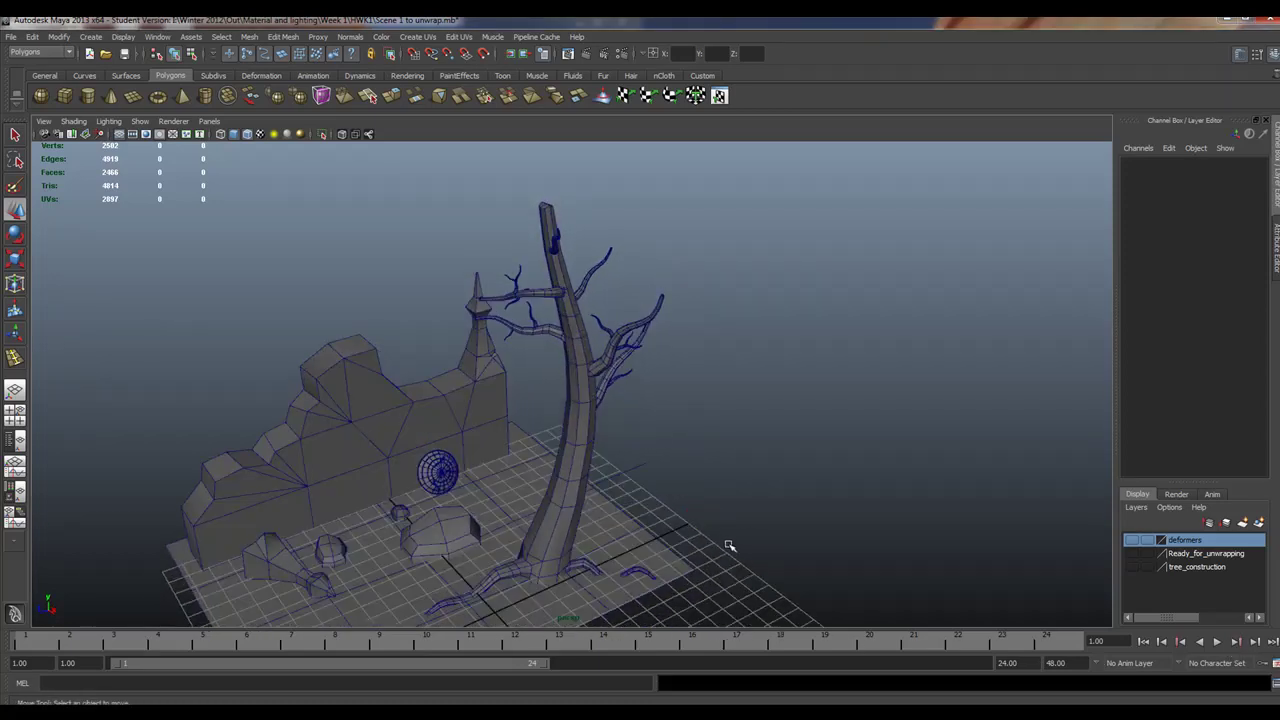
pyautogui.keyDown('alt'); pyautogui.moveTo(745, 477); pyautogui.dragTo(704, 455); pyautogui.keyUp('alt')
pyautogui.moveTo(704, 455)
pyautogui.keyDown('alt'); pyautogui.mouseDown(button='right')
pyautogui.moveTo(597, 449)
pyautogui.moveTo(749, 486)
pyautogui.moveTo(700, 443)
pyautogui.mouseUp(button='right'); pyautogui.keyUp('alt')
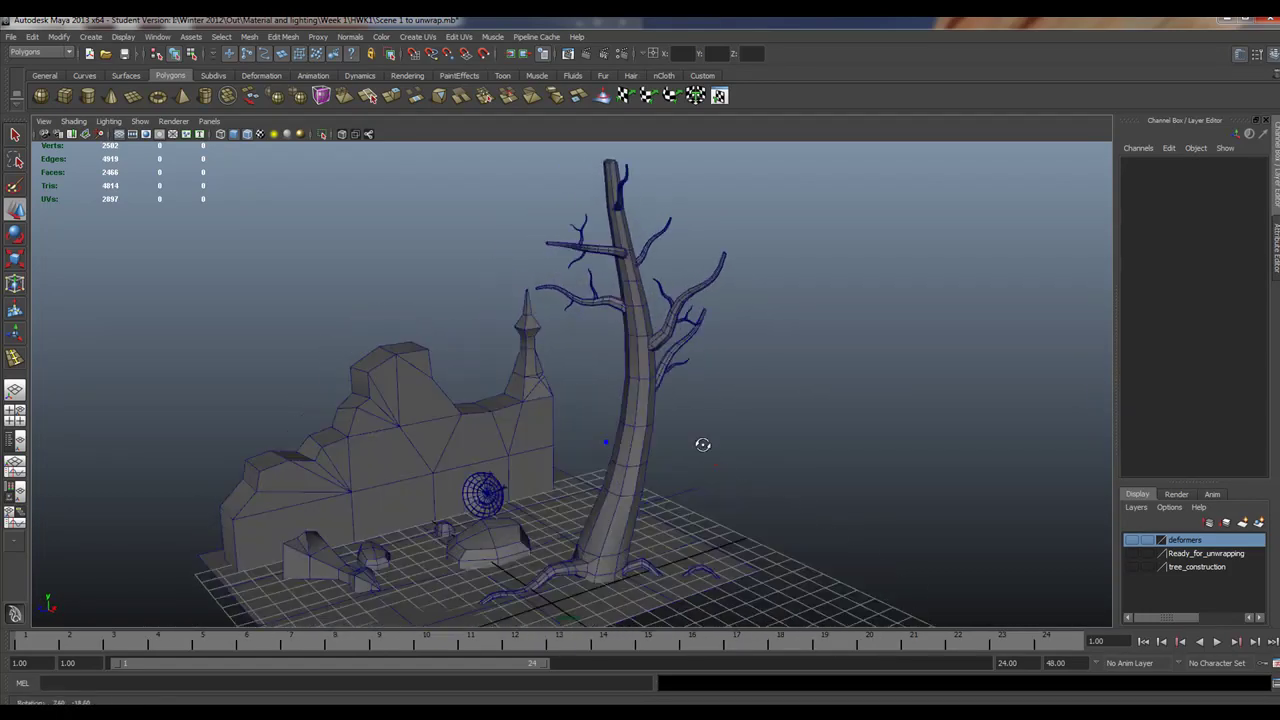
pyautogui.keyDown('alt'); pyautogui.moveTo(700, 443); pyautogui.dragTo(709, 453); pyautogui.keyUp('alt')
pyautogui.keyDown('alt'); pyautogui.moveTo(585, 453); pyautogui.dragTo(477, 531); pyautogui.keyUp('alt')
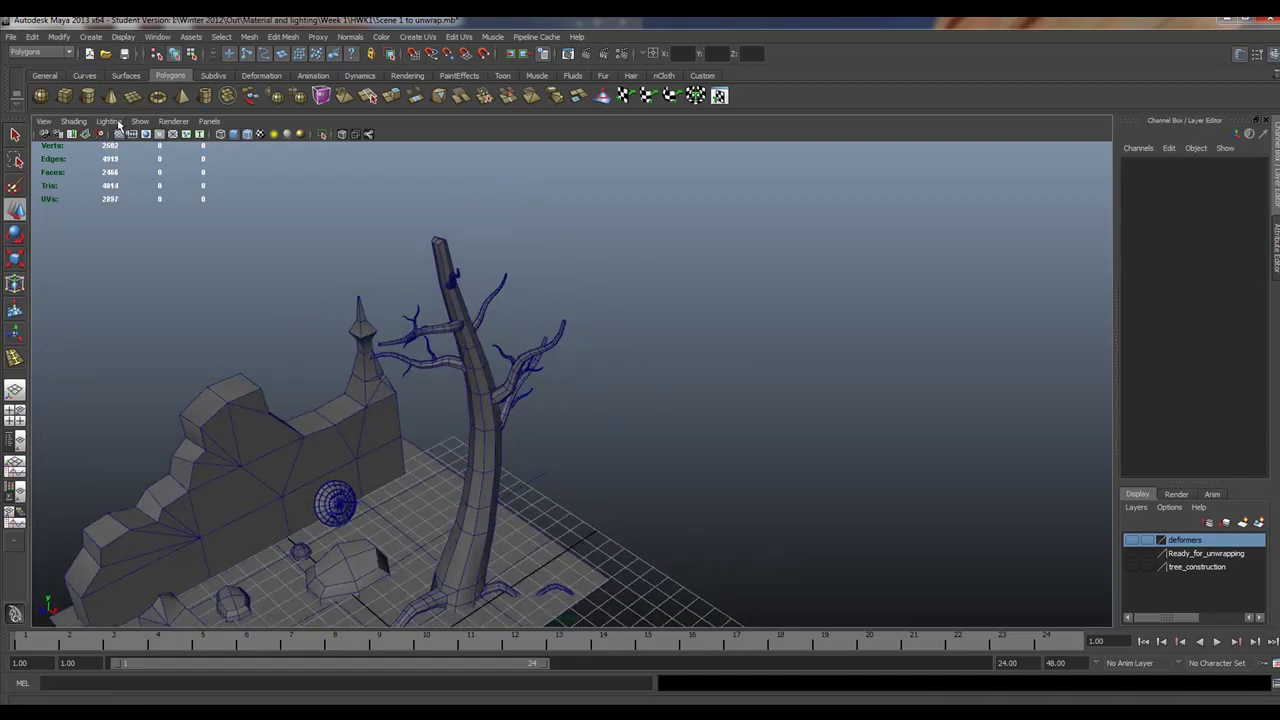
pyautogui.click(141, 122)
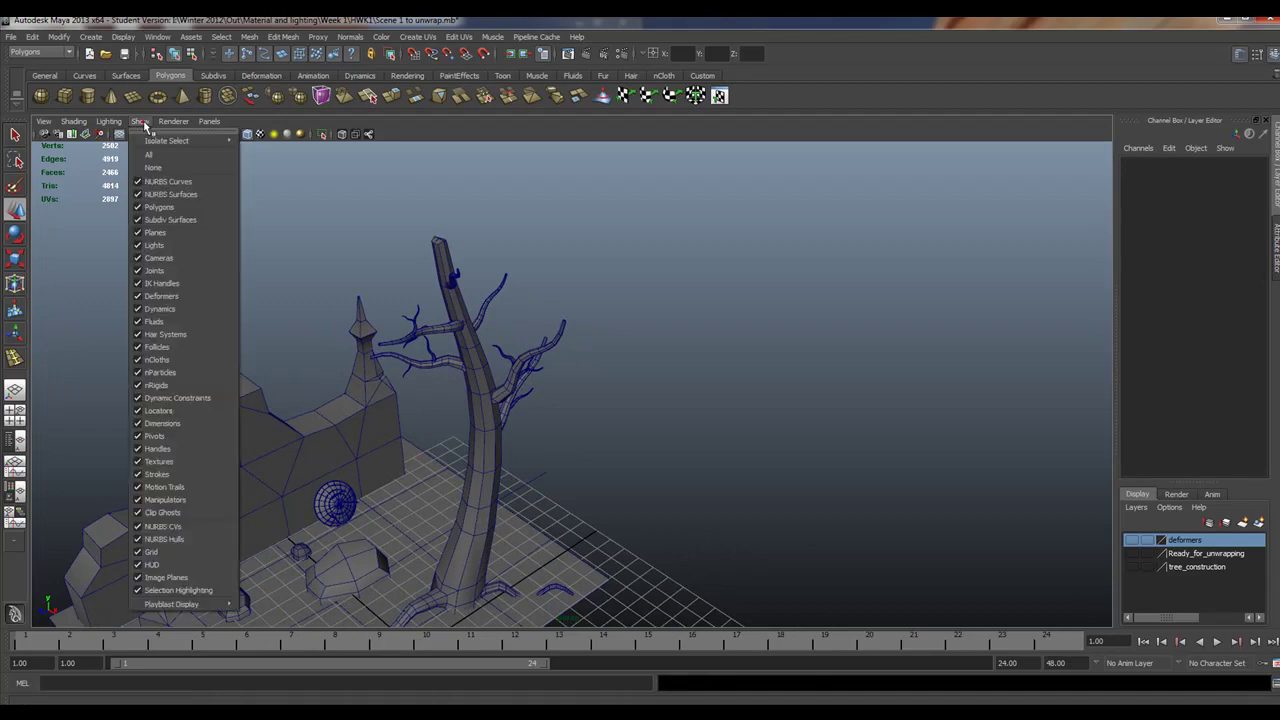
pyautogui.click(160, 554)
# Switch from the perspective view to a full-size top view of the scene
pyautogui.keyDown('alt'); pyautogui.moveTo(262, 532); pyautogui.dragTo(443, 394); pyautogui.keyUp('alt')
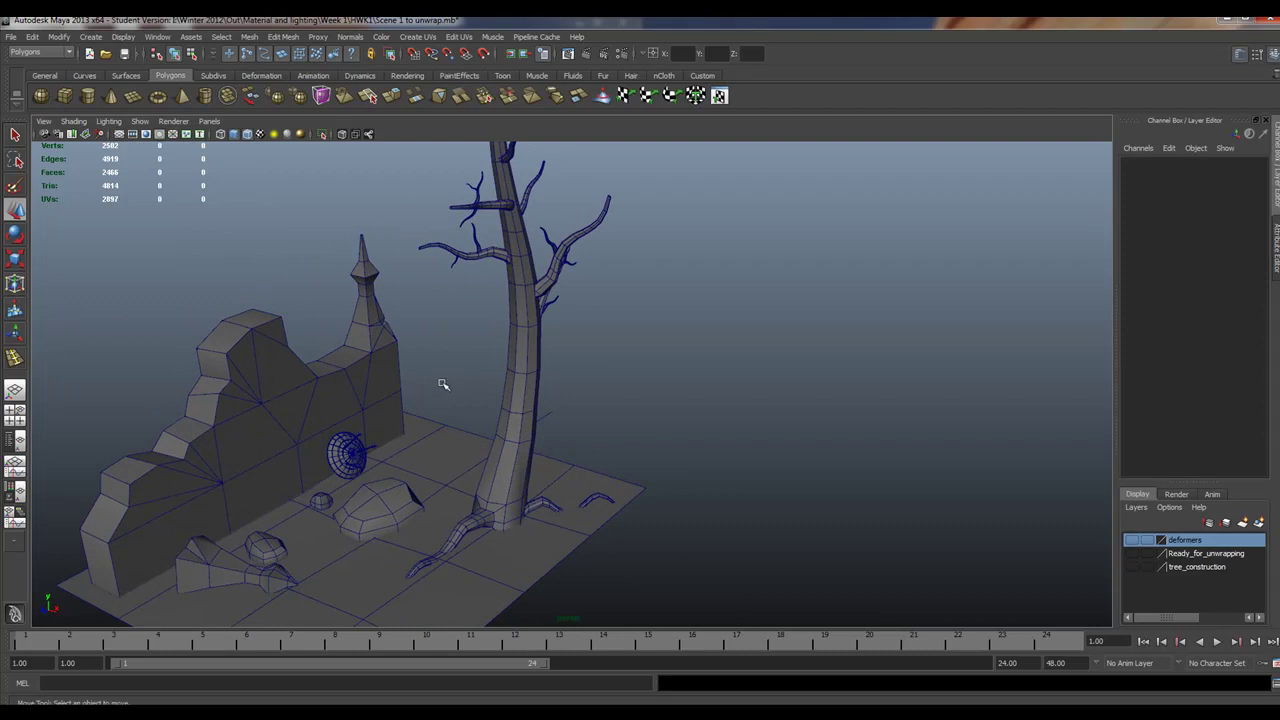
pyautogui.keyDown('alt'); pyautogui.moveTo(443, 380); pyautogui.dragTo(416, 434, button='middle'); pyautogui.keyUp('alt')
pyautogui.scroll(-3, 420, 430)
pyautogui.scroll(2, 436, 418)
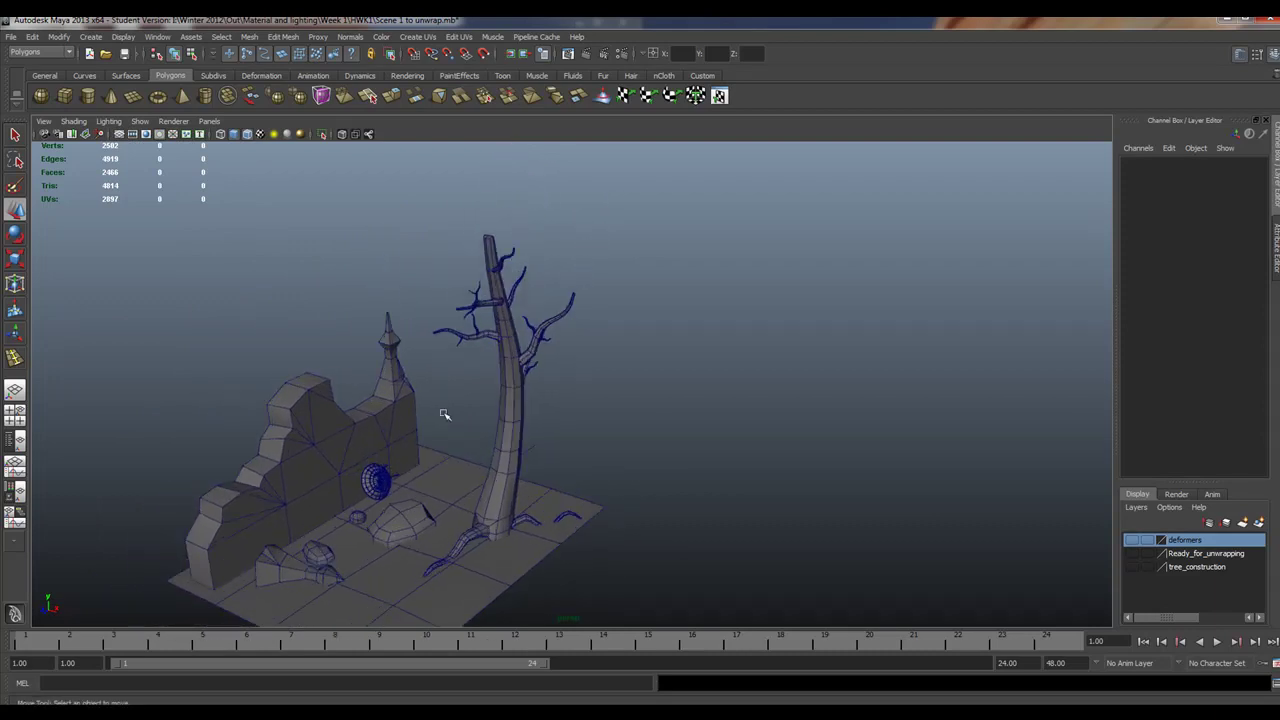
pyautogui.scroll(2, 445, 402)
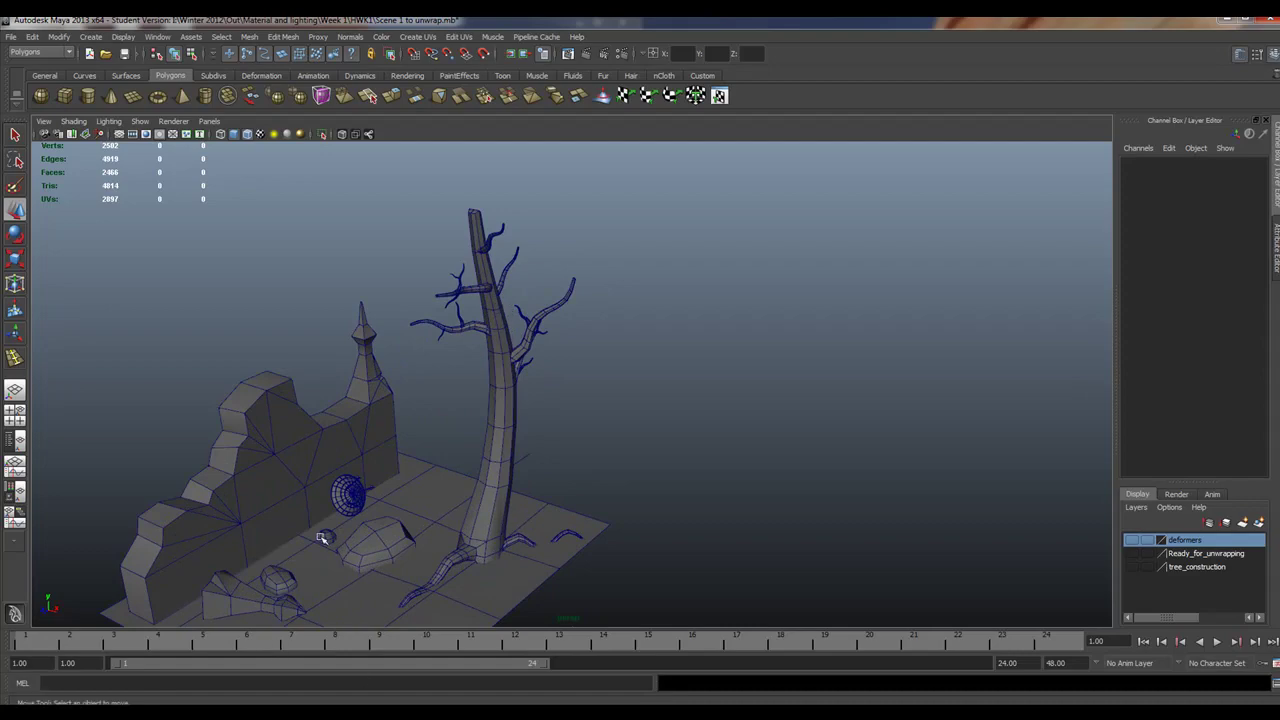
pyautogui.moveTo(430, 500)
pyautogui.keyDown('alt'); pyautogui.mouseDown()
pyautogui.moveTo(500, 505)
pyautogui.moveTo(452, 504)
pyautogui.mouseUp(); pyautogui.keyUp('alt')
pyautogui.press('space')
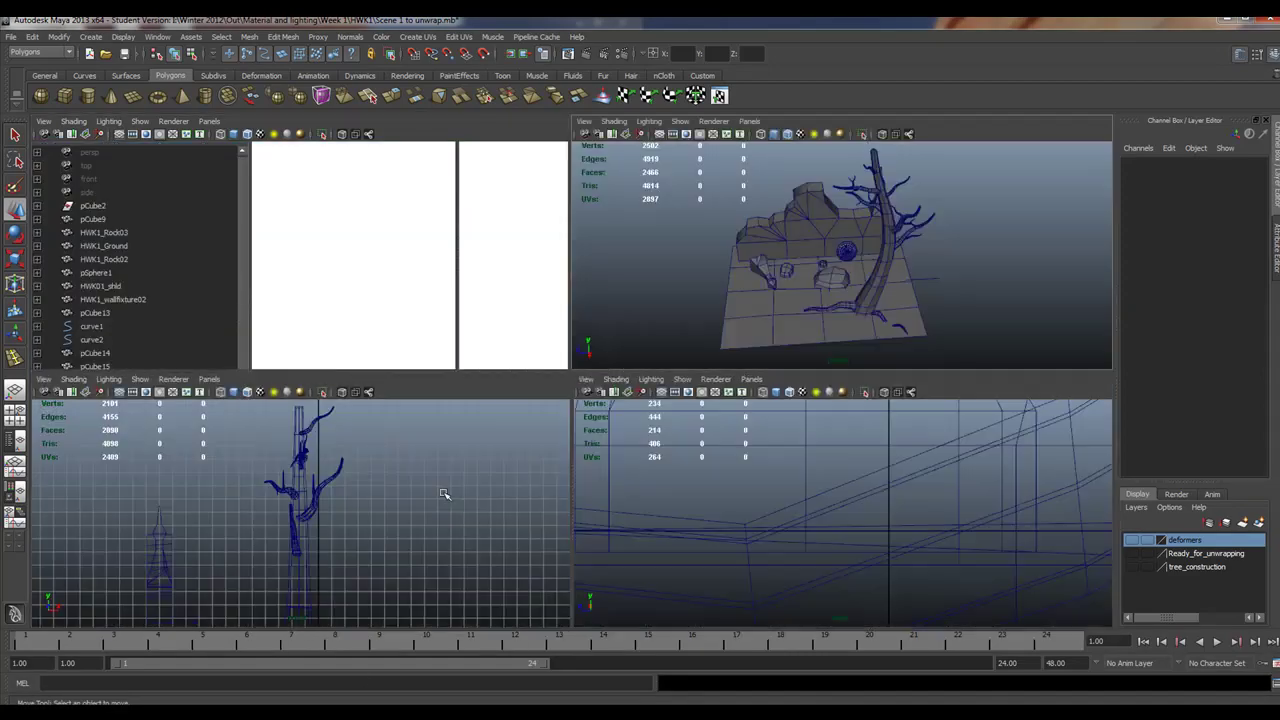
pyautogui.press('space')
pyautogui.scroll(-3, 509, 384)
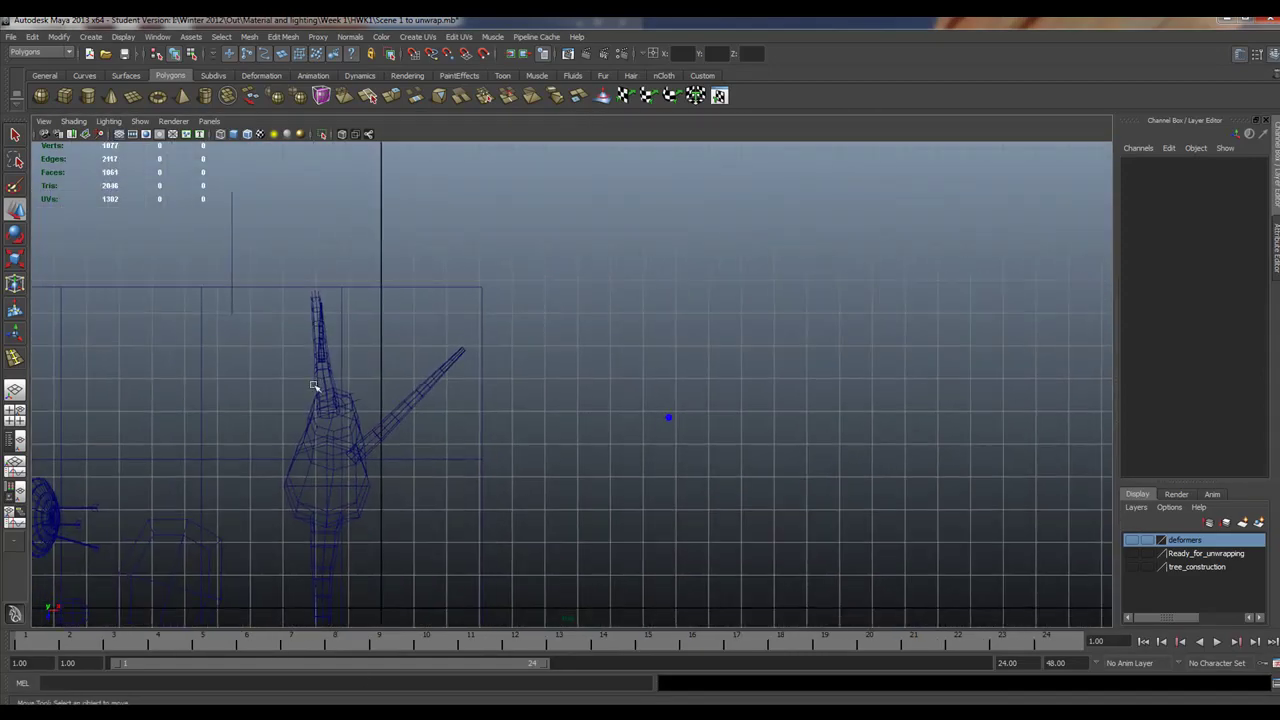
pyautogui.keyDown('alt'); pyautogui.moveTo(355, 367); pyautogui.dragTo(640, 297, button='middle'); pyautogui.keyUp('alt')
pyautogui.keyDown('alt'); pyautogui.moveTo(655, 357); pyautogui.dragTo(337, 380, button='middle'); pyautogui.keyUp('alt')
pyautogui.scroll(-1, 292, 418)
pyautogui.keyDown('alt'); pyautogui.moveTo(292, 418); pyautogui.dragTo(376, 360, button='middle'); pyautogui.keyUp('alt')
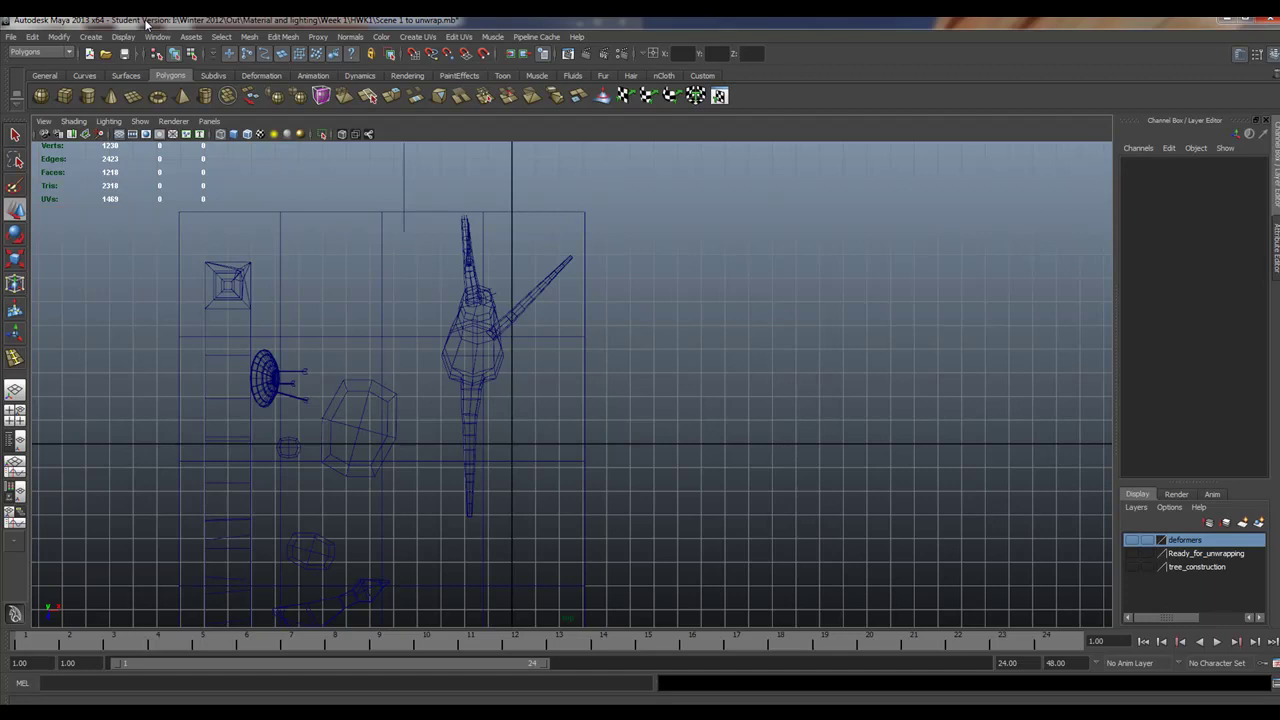
# Open the Visor and enlarge its window
pyautogui.click(156, 37)
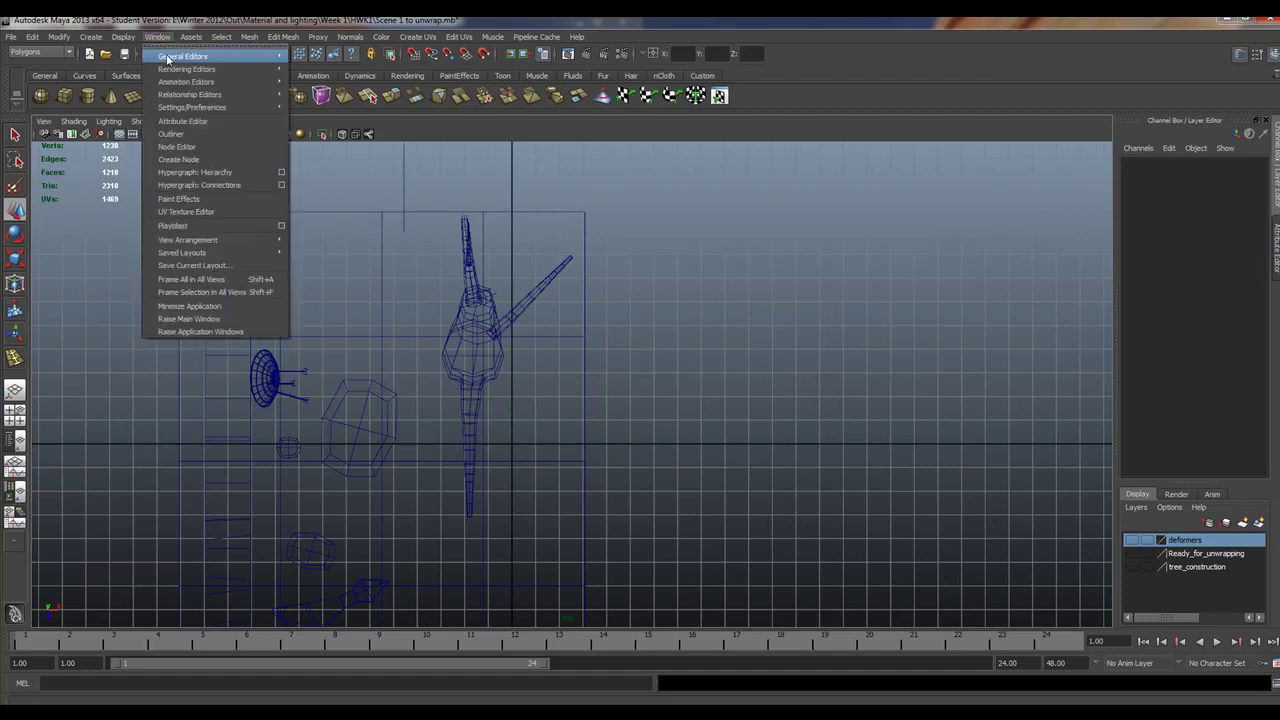
pyautogui.moveTo(167, 62)
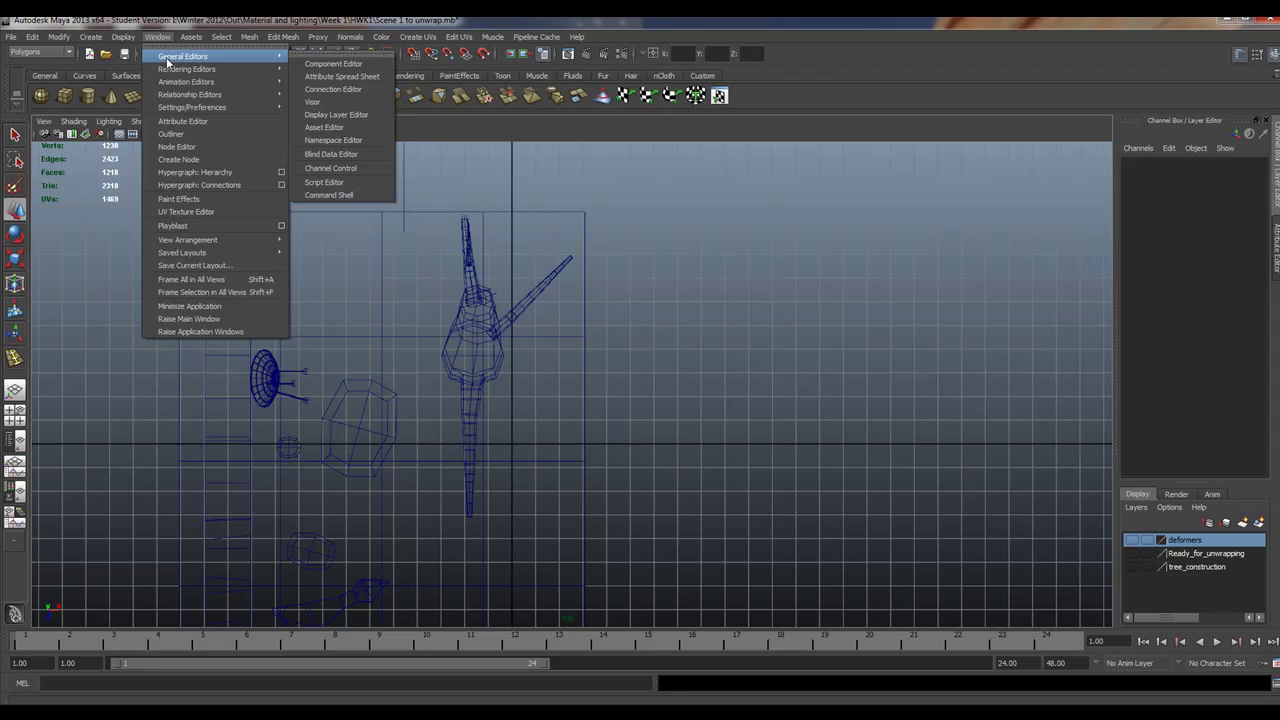
pyautogui.click(344, 104)
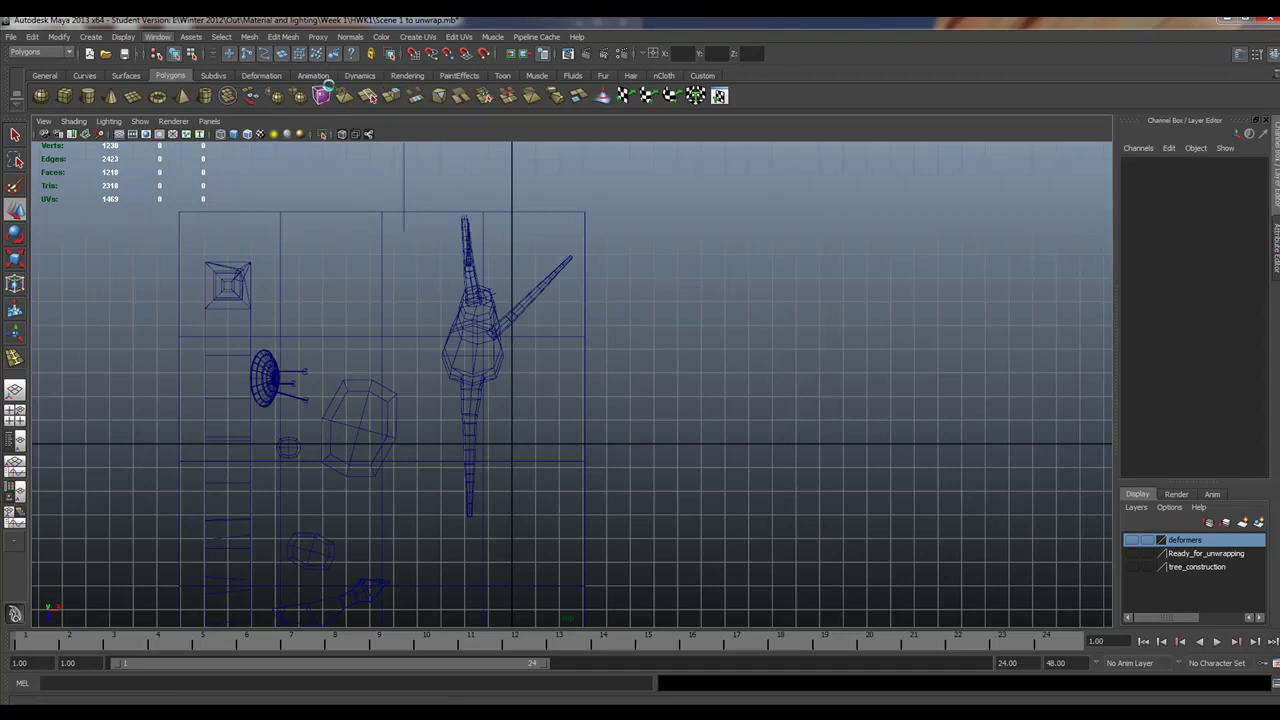
pyautogui.moveTo(209, 75); pyautogui.dragTo(846, 108)
pyautogui.moveTo(1011, 342); pyautogui.dragTo(1094, 552)
# Choose the oak.mel brush from the trees folder of the Paint Effects library and clear the Visor away from the scene
pyautogui.moveTo(812, 163); pyautogui.dragTo(809, 272)
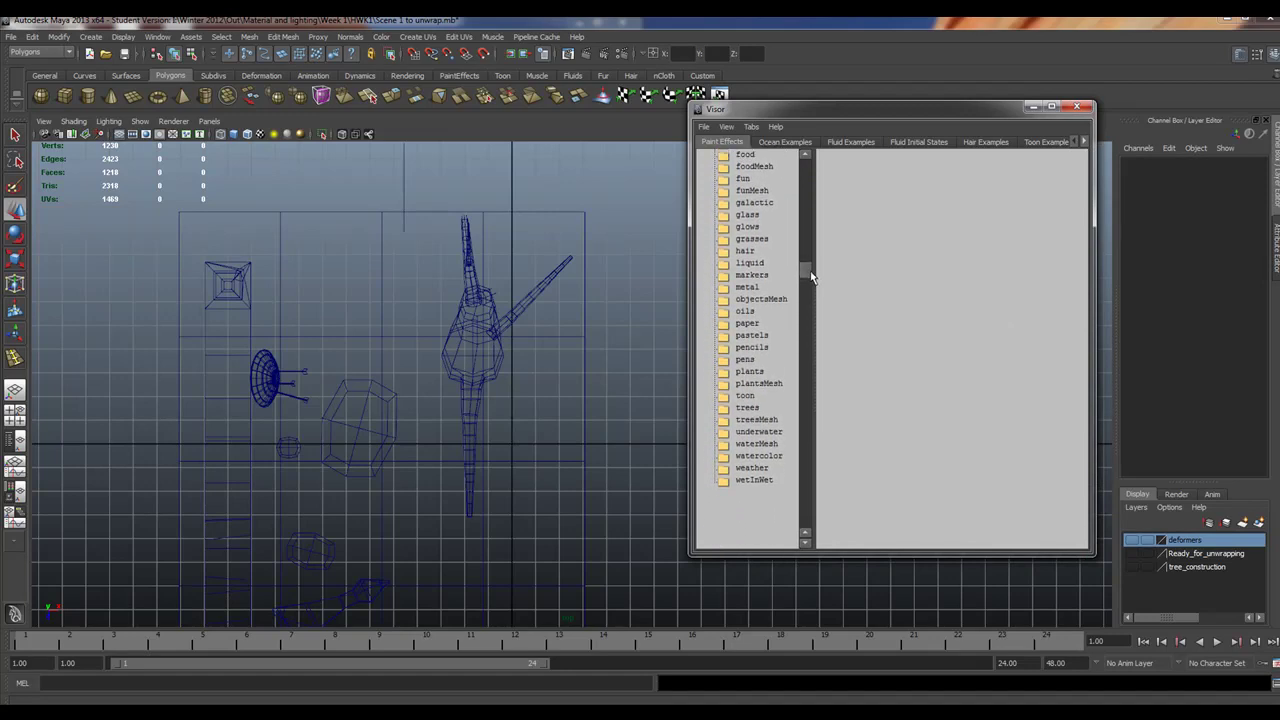
pyautogui.click(747, 374)
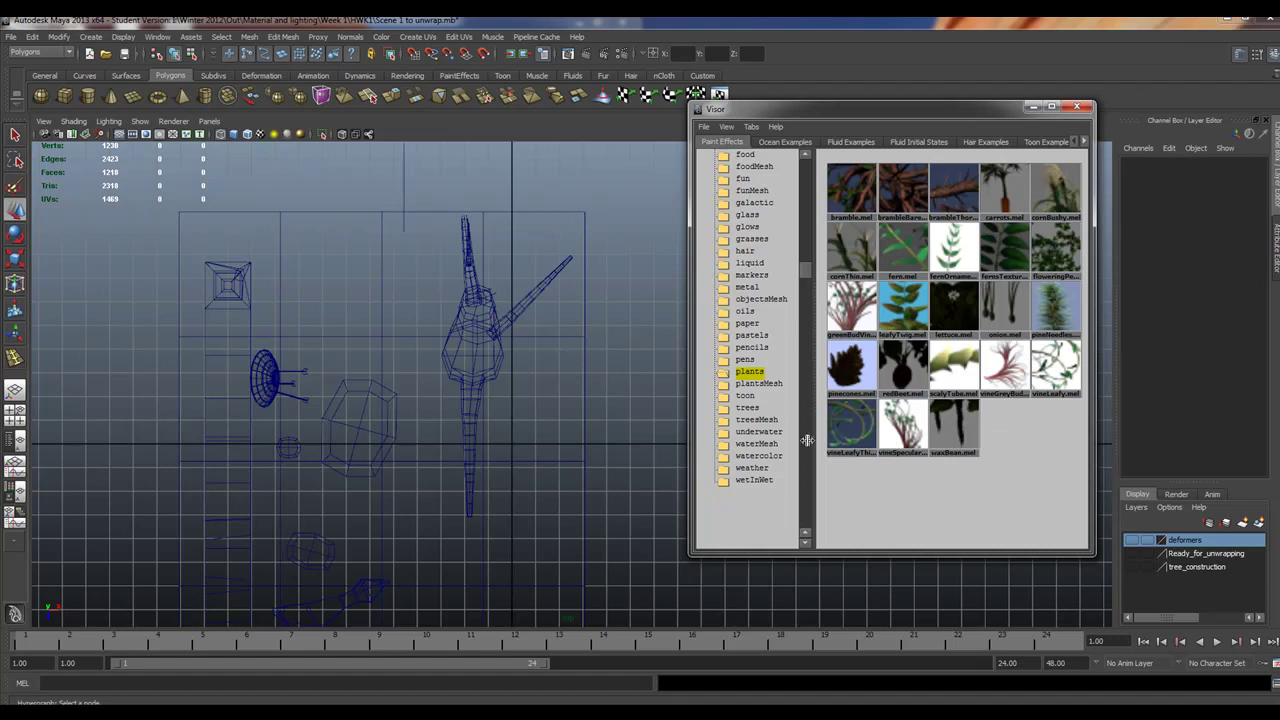
pyautogui.click(743, 410)
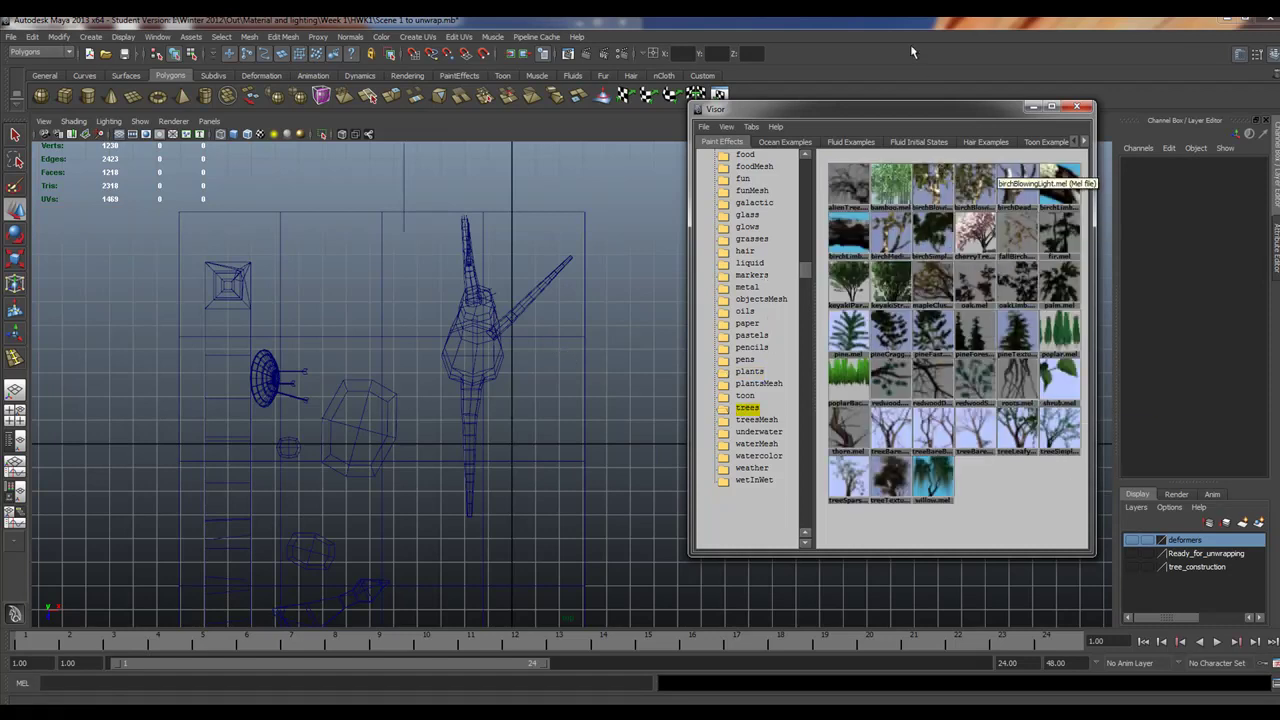
pyautogui.moveTo(916, 113); pyautogui.dragTo(824, 110)
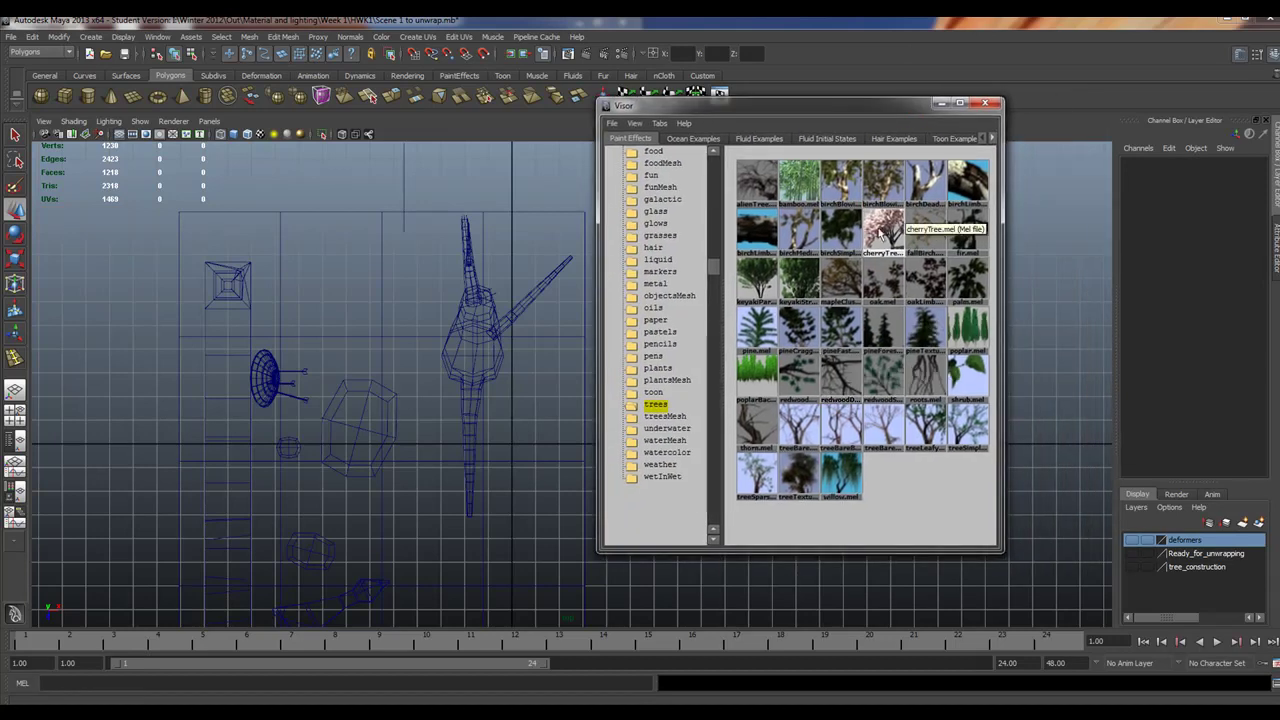
pyautogui.click(887, 290)
pyautogui.moveTo(831, 108); pyautogui.dragTo(1084, 119)
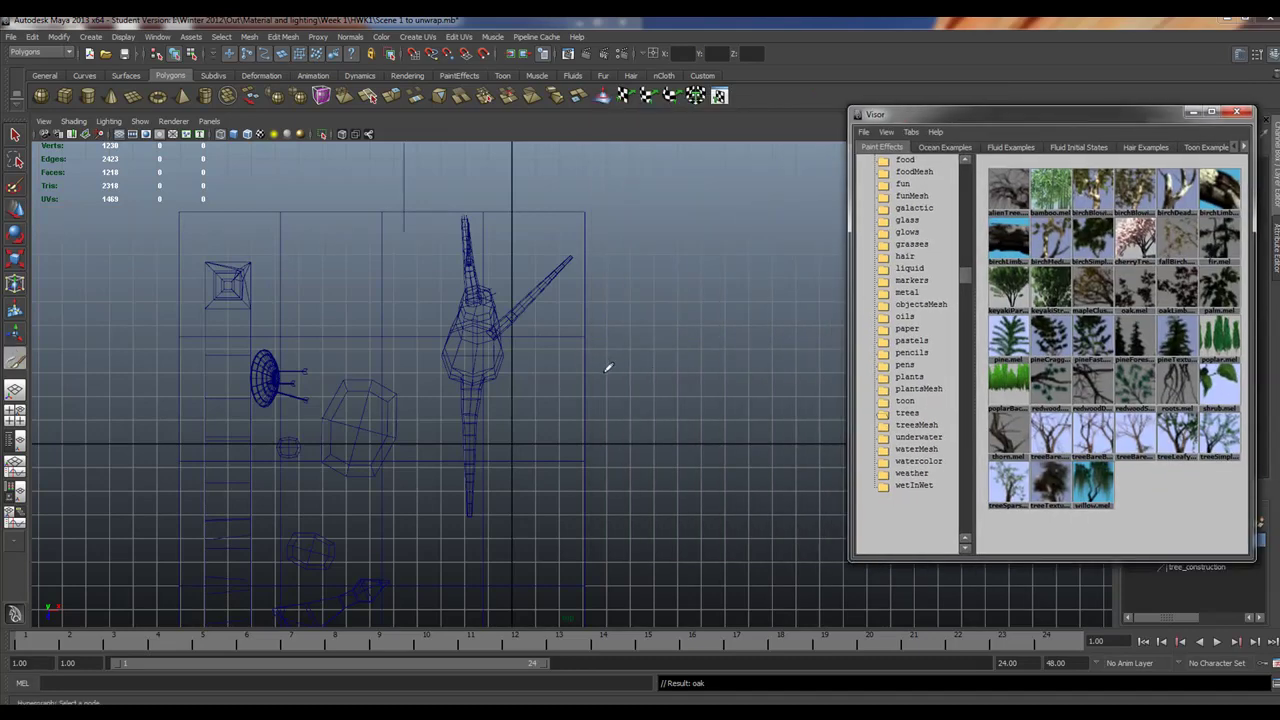
# Try painting a short oak stroke beside the modelled tree in the top view, and undo it
pyautogui.keyDown('alt'); pyautogui.moveTo(548, 354); pyautogui.dragTo(898, 412, button='right'); pyautogui.keyUp('alt')
pyautogui.scroll(3, 560, 350)
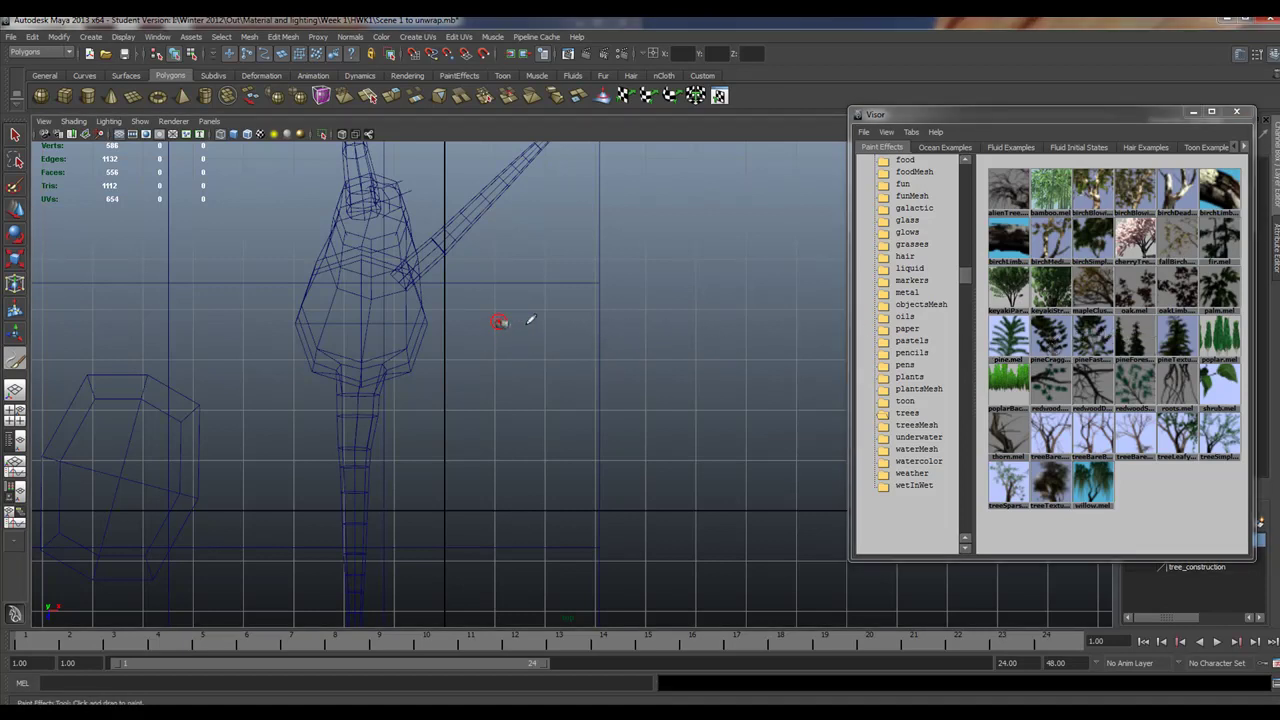
pyautogui.moveTo(530, 320); pyautogui.dragTo(586, 320)
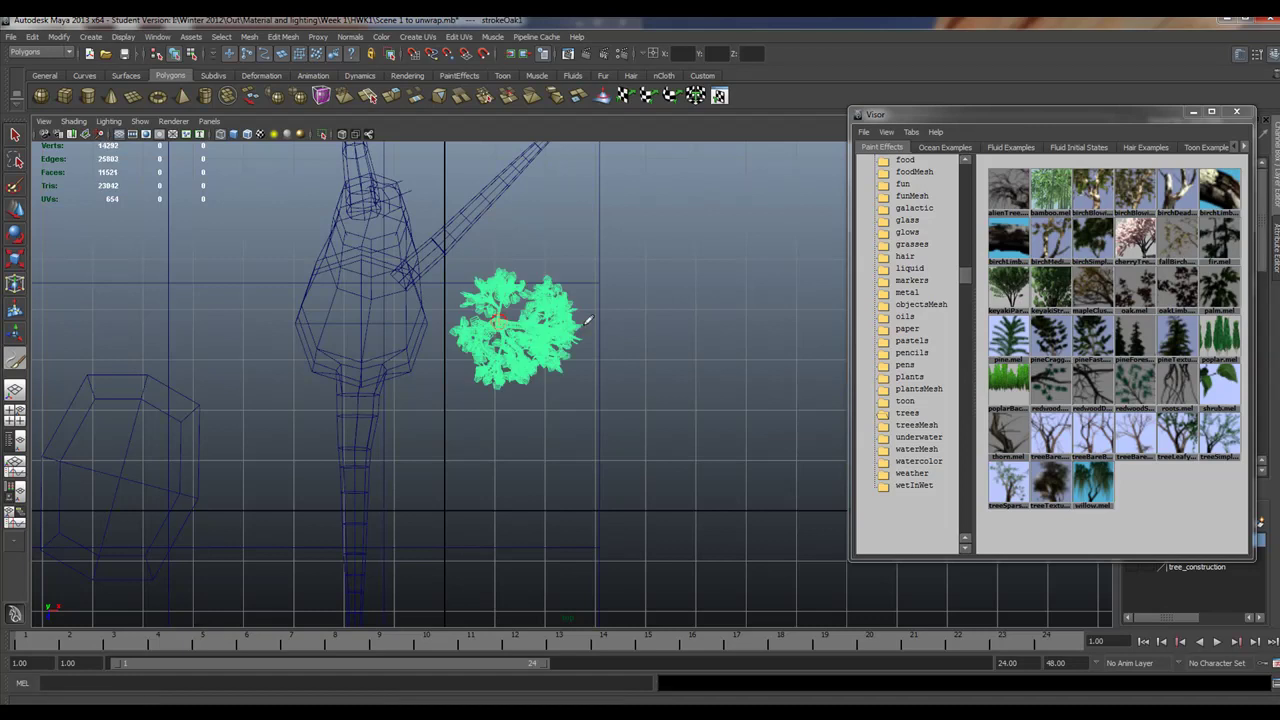
pyautogui.hotkey('ctrl', 'z')
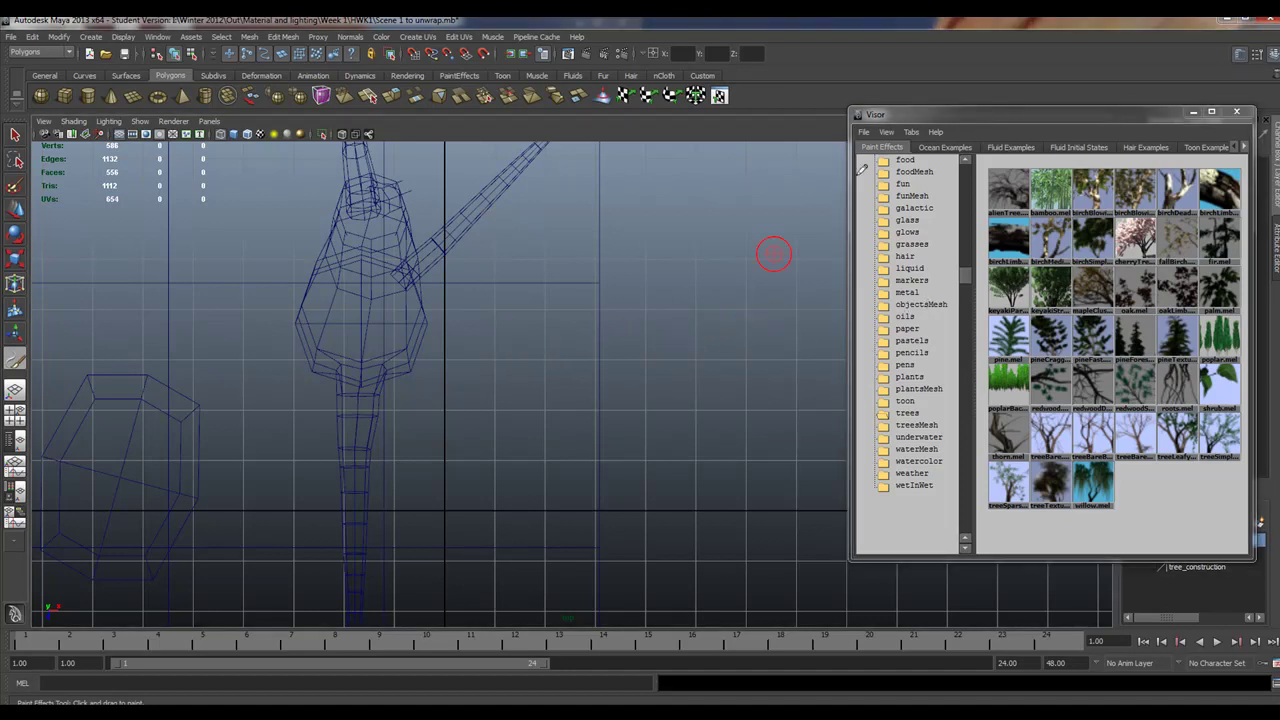
# Move the Visor out of the way and paint four overlapping oak strokes in an empty area of the top view
pyautogui.moveTo(996, 110); pyautogui.dragTo(1023, 458)
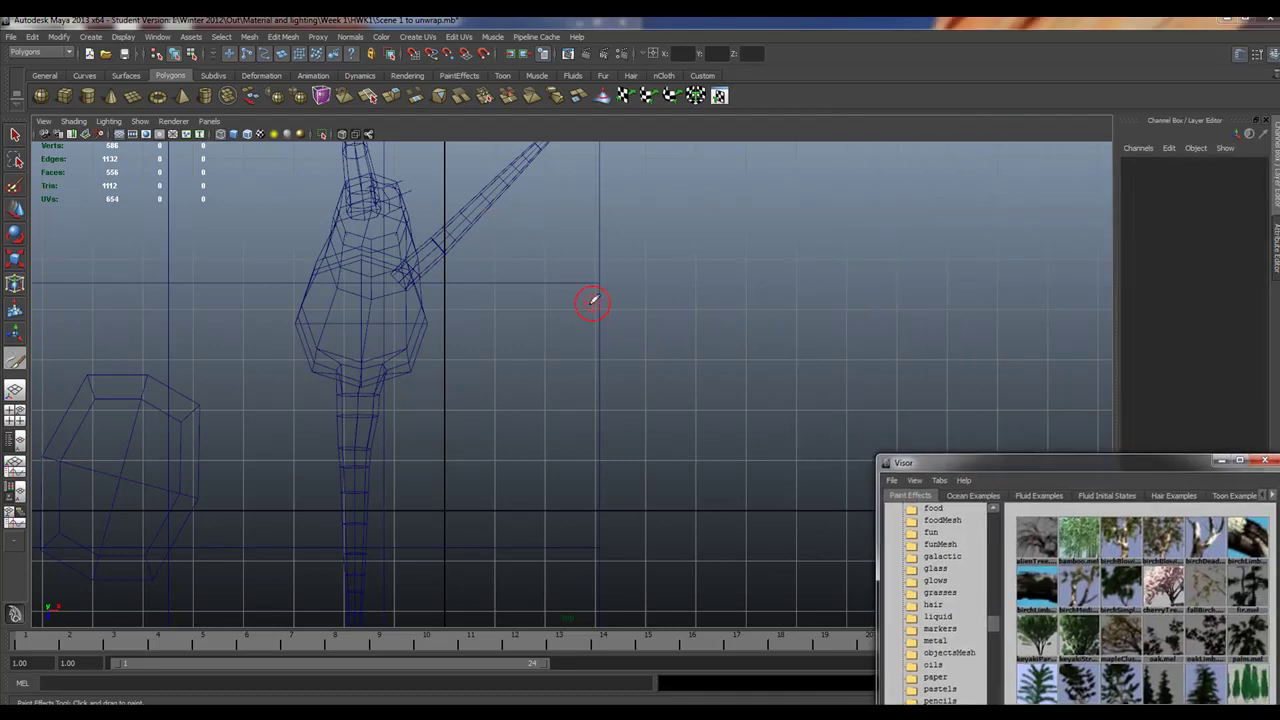
pyautogui.keyDown('alt'); pyautogui.moveTo(535, 300); pyautogui.dragTo(684, 387, button='middle'); pyautogui.keyUp('alt')
pyautogui.keyDown('alt'); pyautogui.moveTo(251, 374); pyautogui.dragTo(417, 379, button='middle'); pyautogui.keyUp('alt')
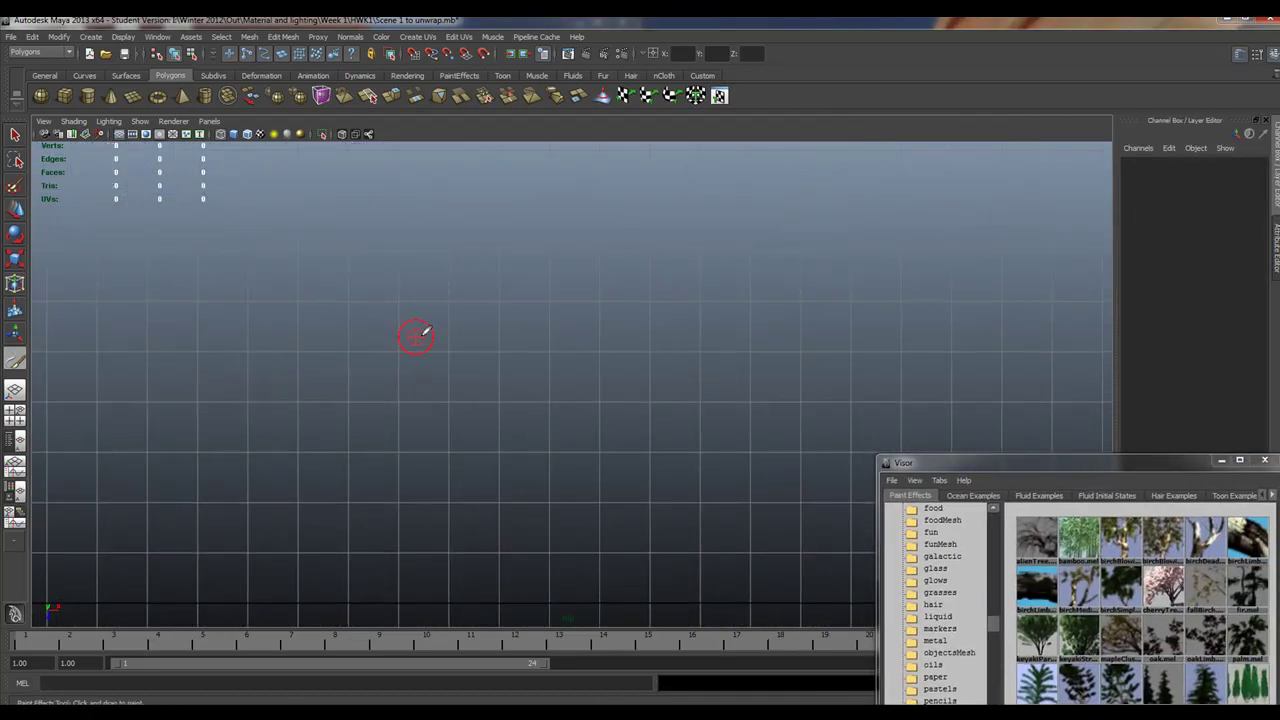
pyautogui.click(469, 322)
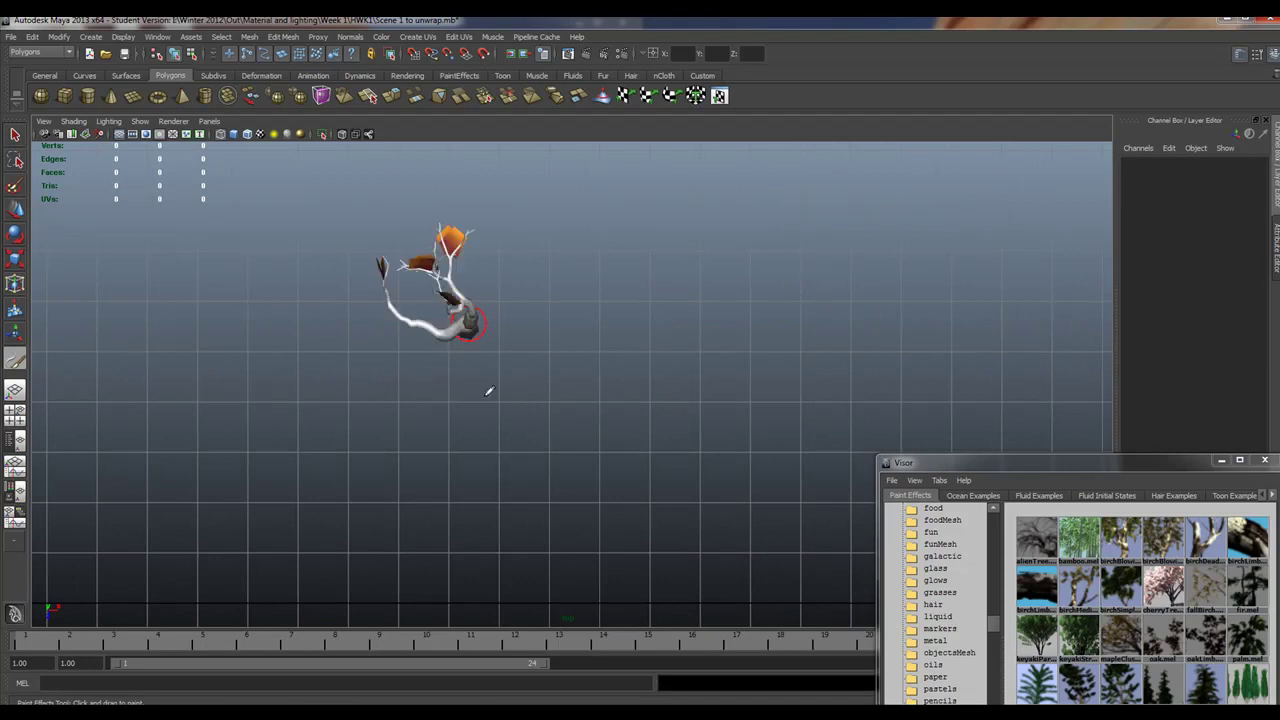
pyautogui.moveTo(369, 310)
pyautogui.mouseDown()
pyautogui.moveTo(377, 363)
pyautogui.moveTo(457, 341)
pyautogui.moveTo(500, 358)
pyautogui.mouseUp()
pyautogui.click(452, 348)
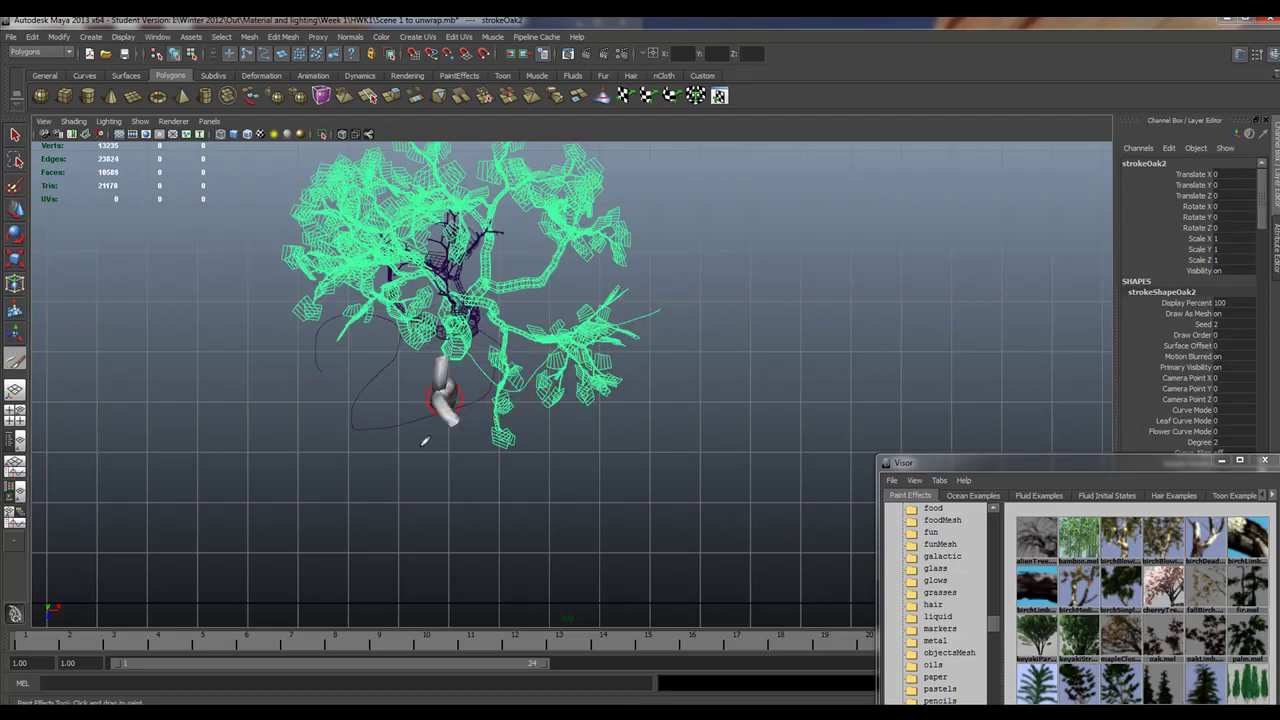
pyautogui.click(307, 537)
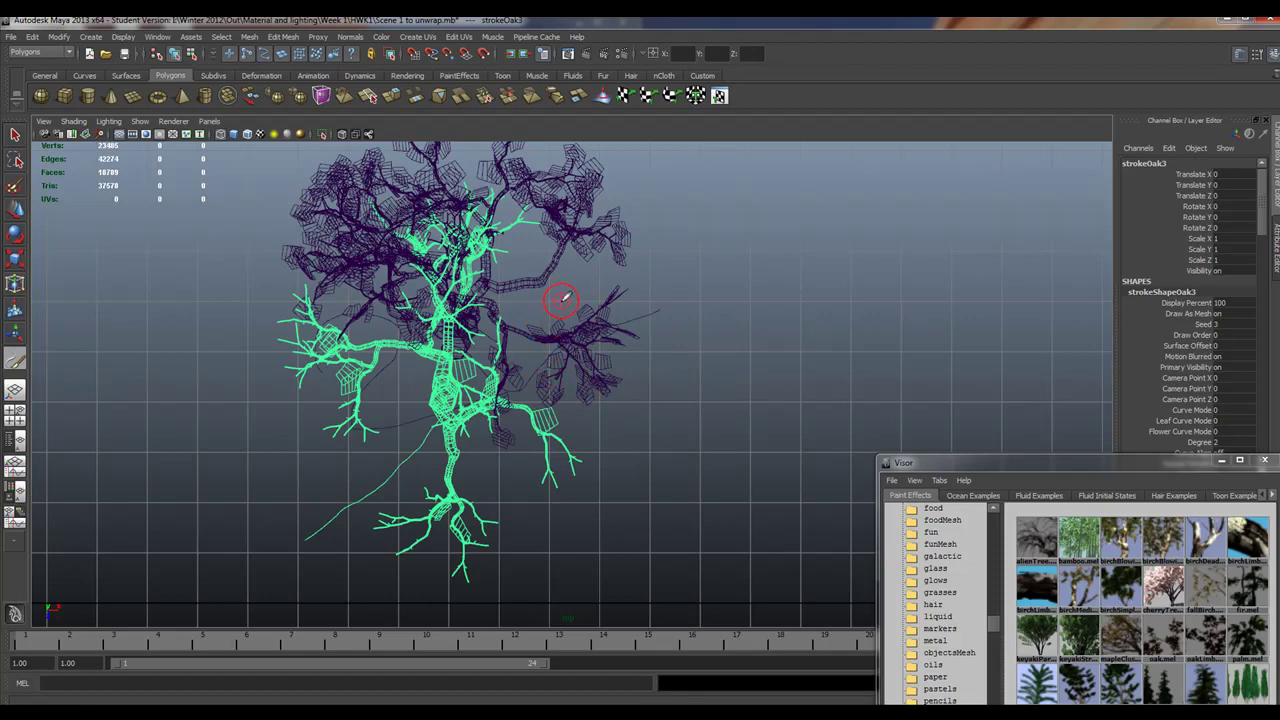
pyautogui.moveTo(566, 294); pyautogui.dragTo(640, 300)
pyautogui.moveTo(775, 280); pyautogui.dragTo(795, 278)
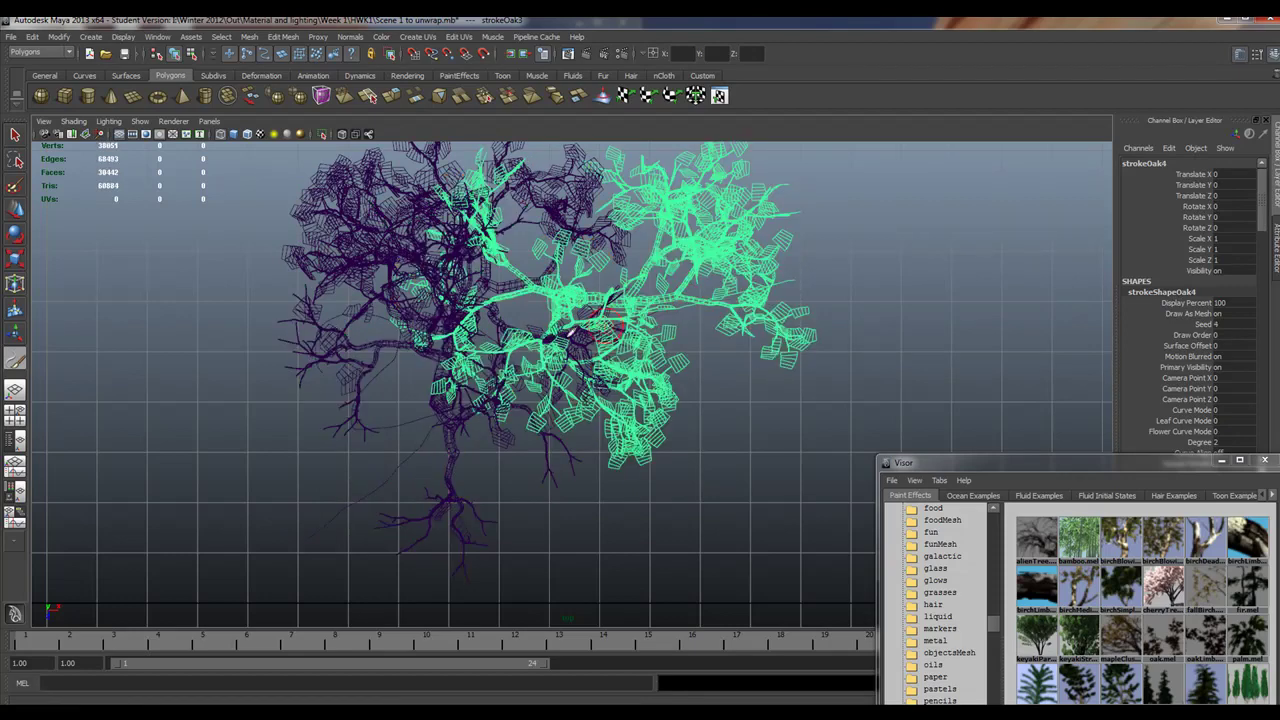
# Turn on the Resolution Gate for the top view around the painted oaks
pyautogui.keyDown('alt'); pyautogui.moveTo(465, 360); pyautogui.dragTo(398, 410); pyautogui.keyUp('alt')
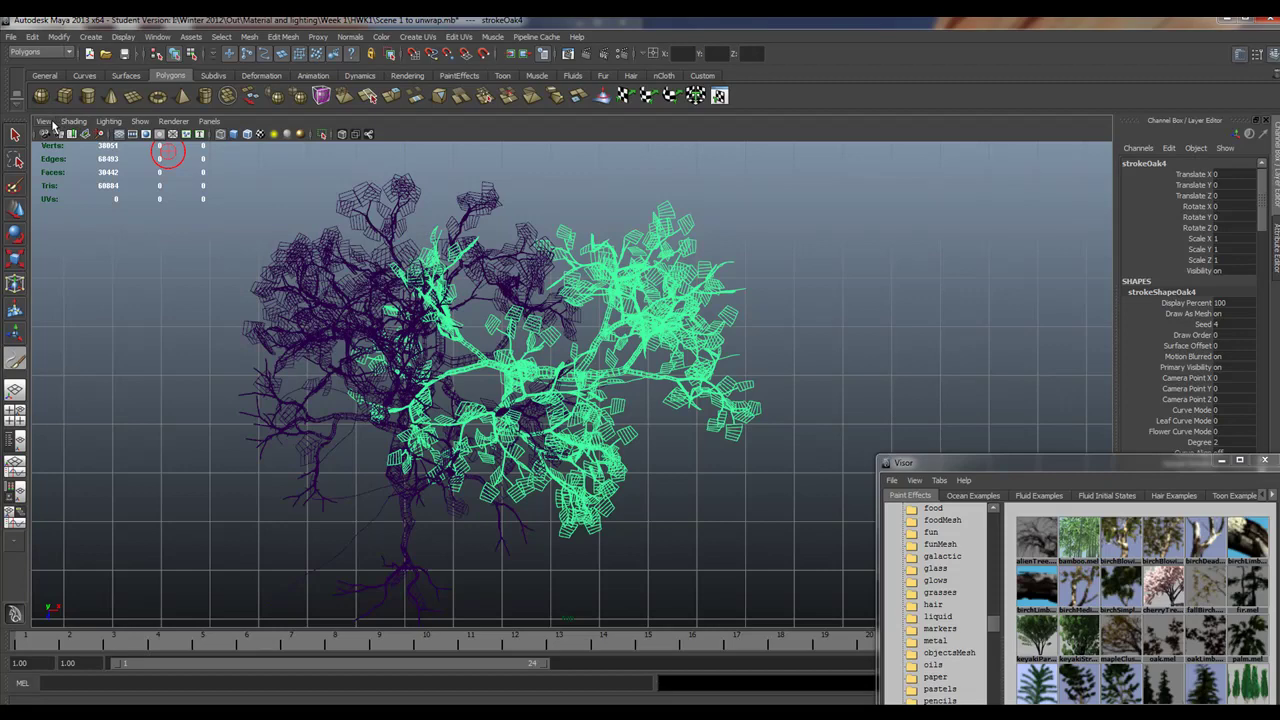
pyautogui.click(45, 121)
pyautogui.moveTo(127, 260)
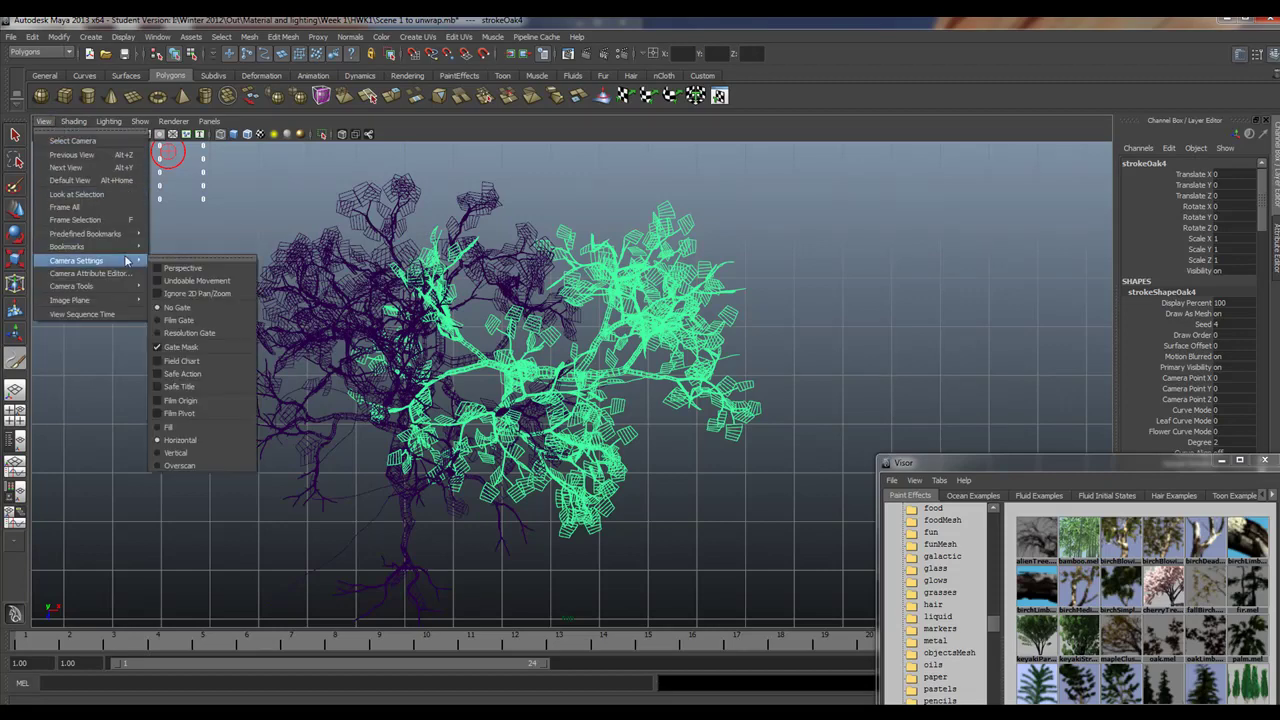
pyautogui.click(190, 333)
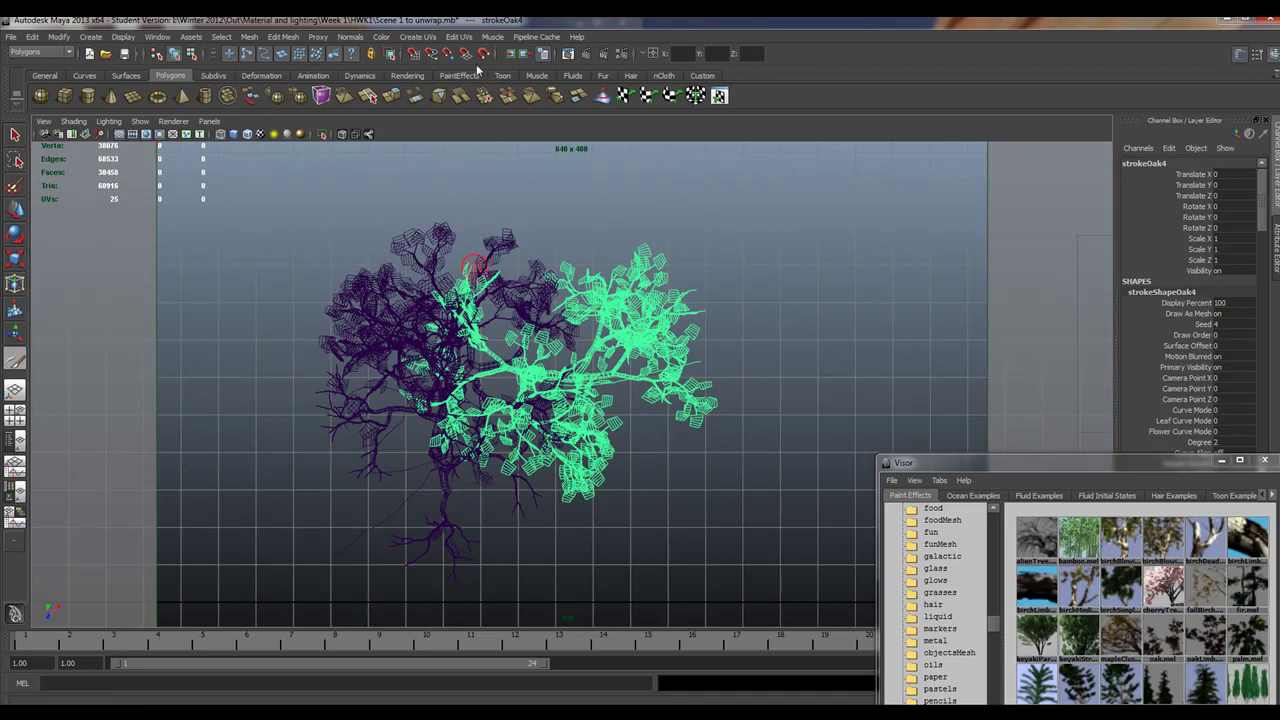
# Set the render image size to the Full 1280/Screen preset in the render settings
pyautogui.click(623, 54)
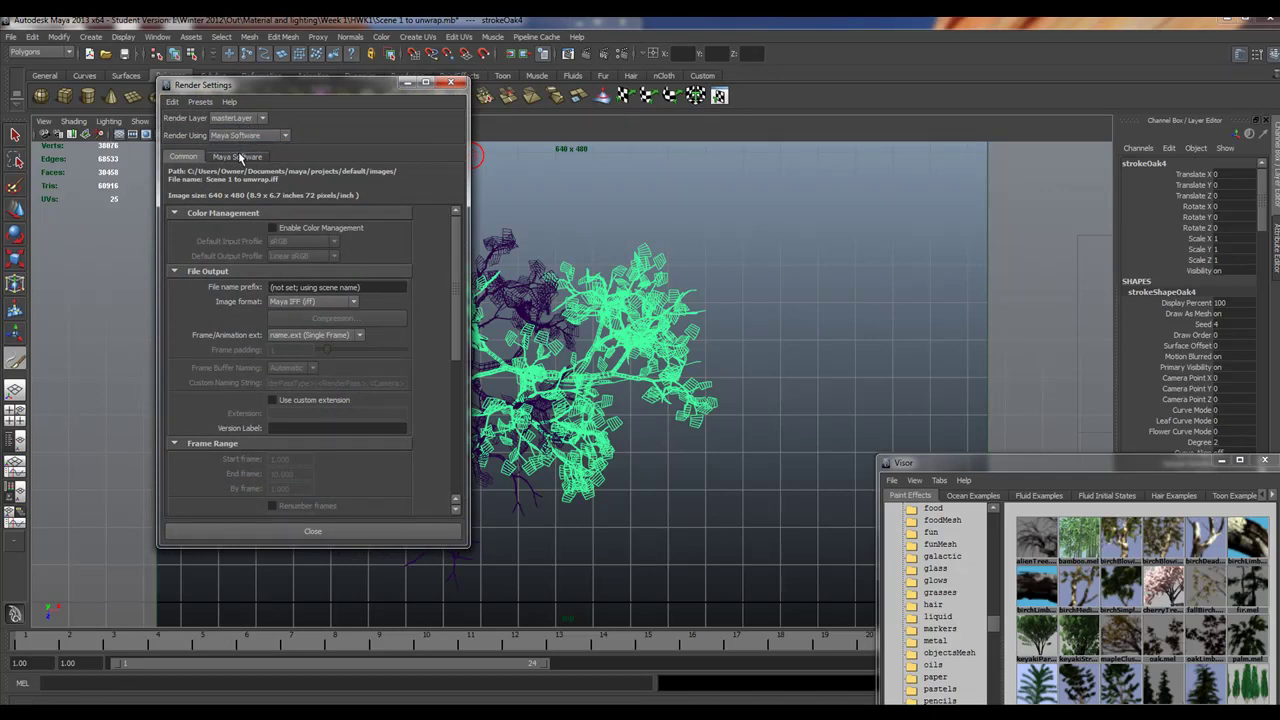
pyautogui.moveTo(455, 268); pyautogui.dragTo(457, 420)
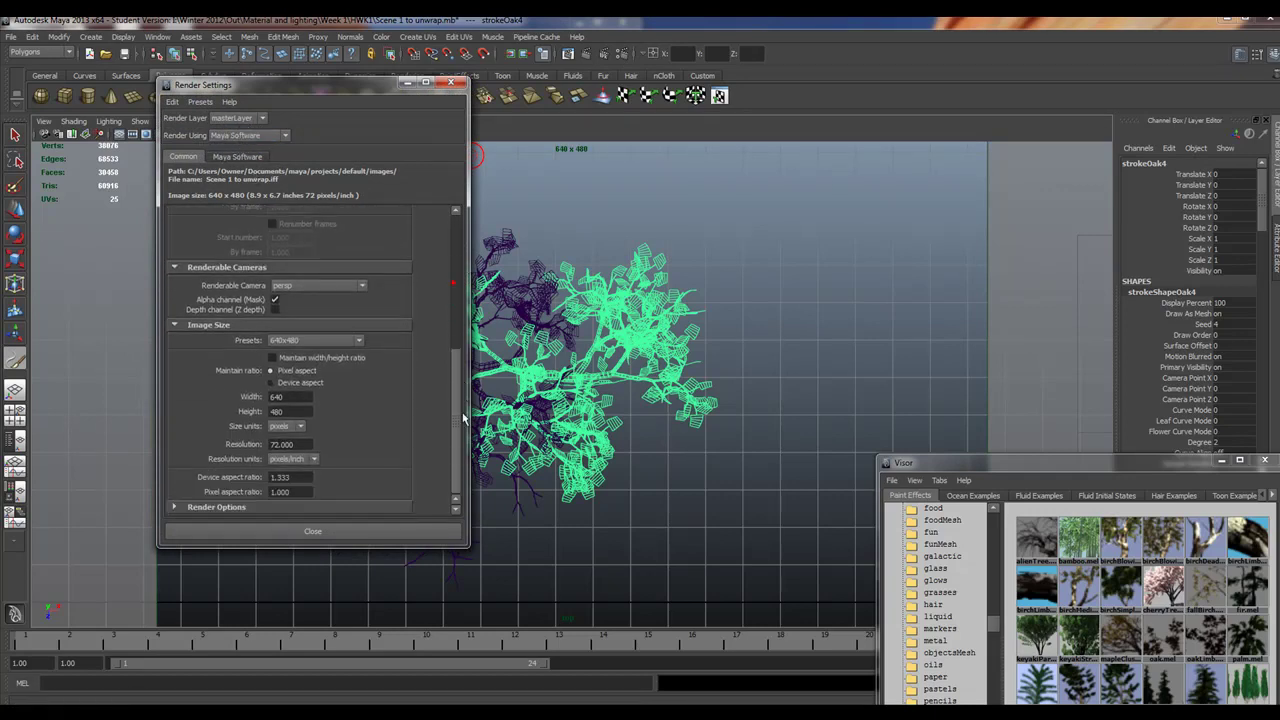
pyautogui.click(358, 341)
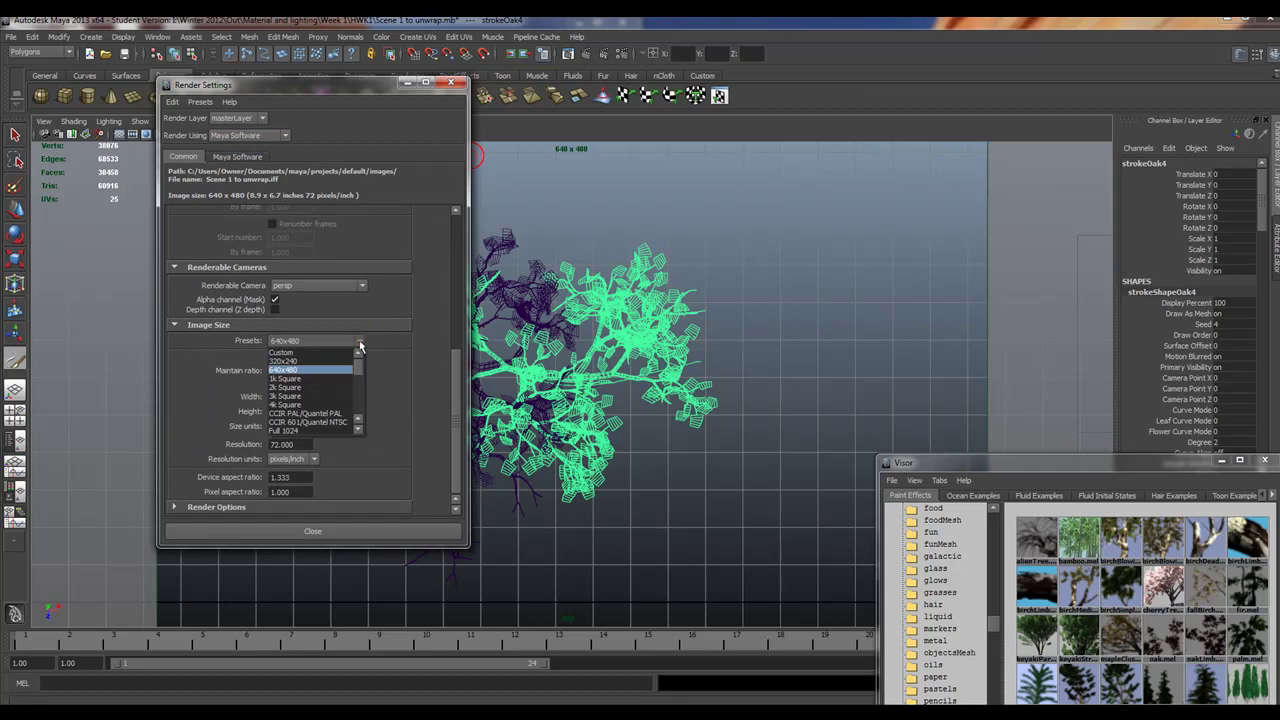
pyautogui.scroll(-2, 350, 370)
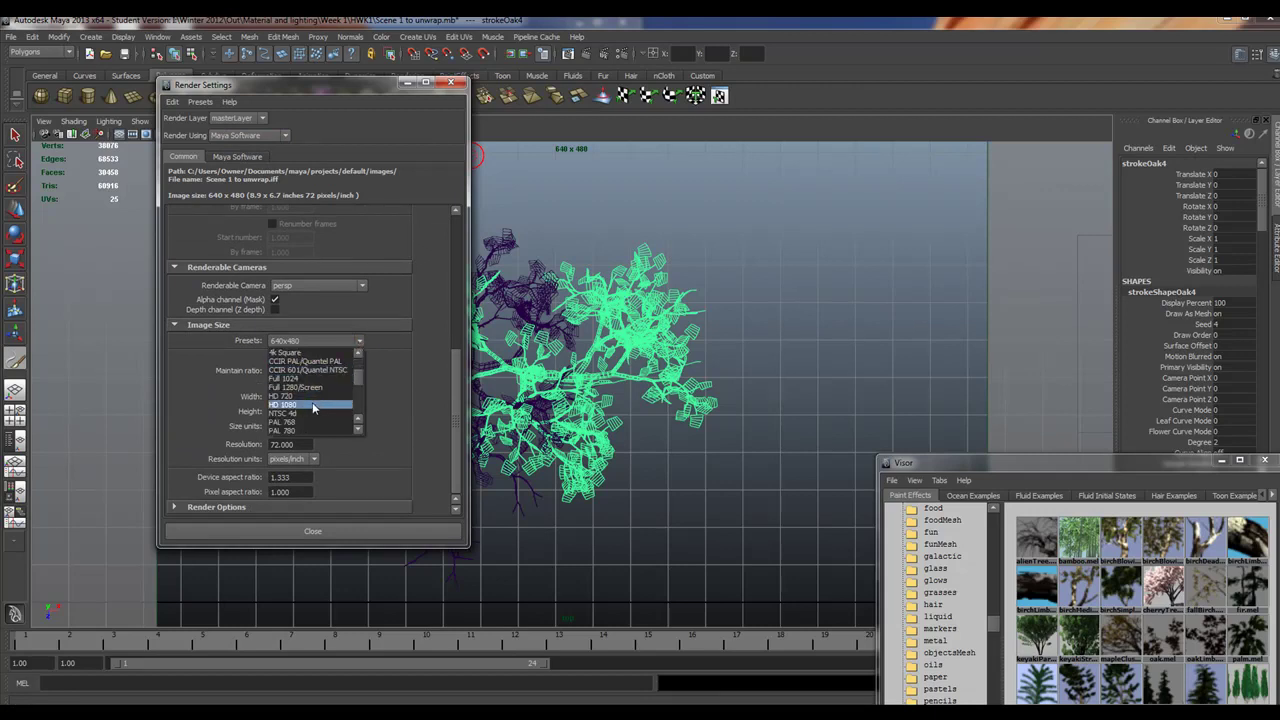
pyautogui.scroll(-1, 312, 402)
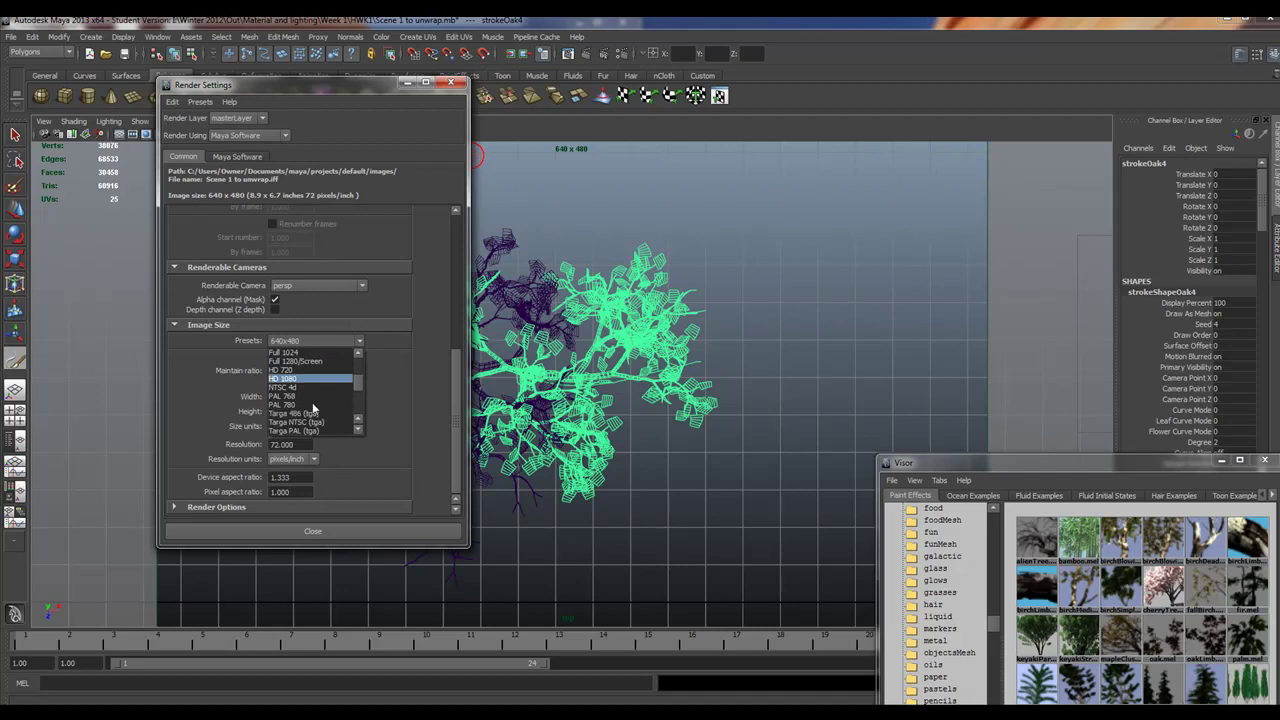
pyautogui.scroll(3, 313, 408)
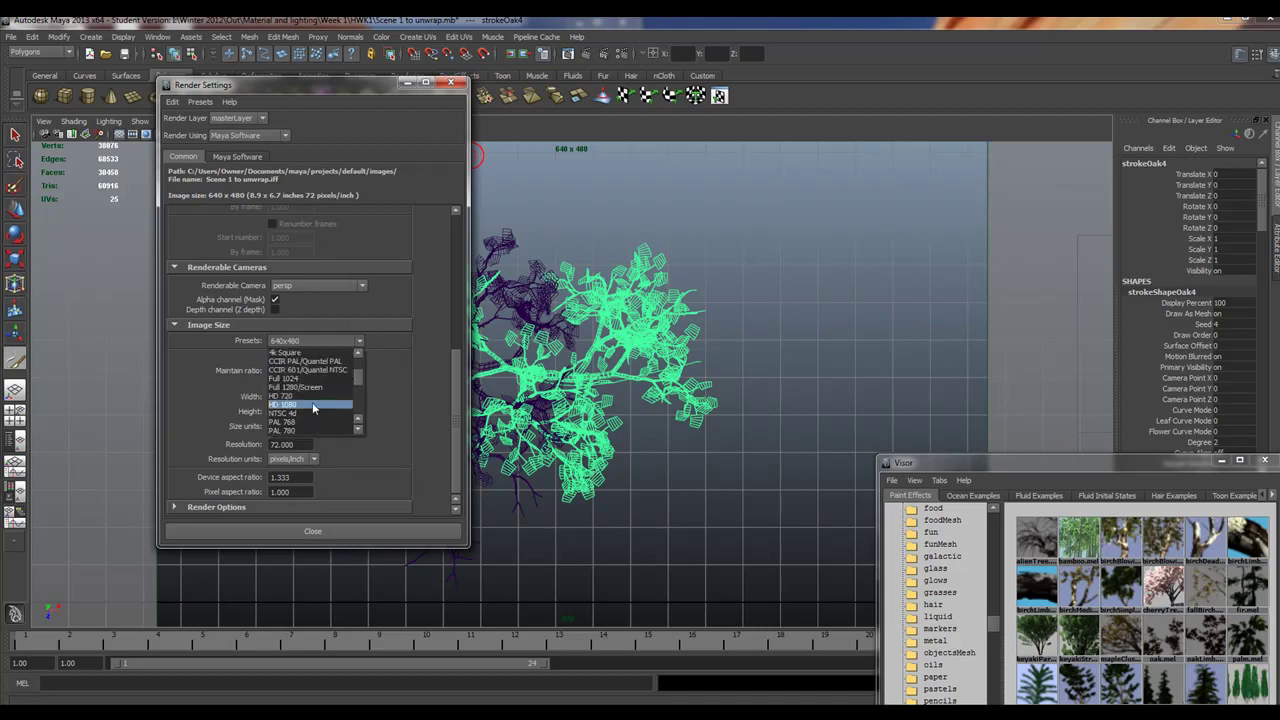
pyautogui.click(298, 388)
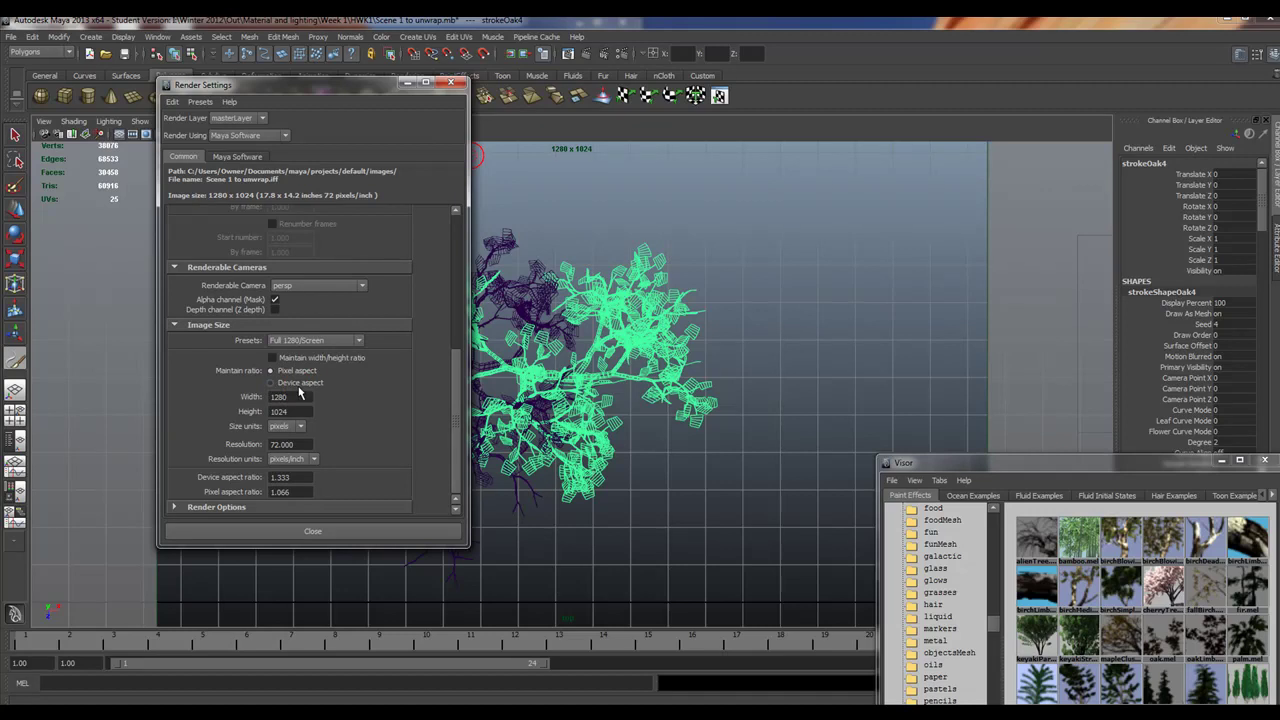
# Set the Maya Software anti-aliasing quality to Production quality and minimize the render settings
pyautogui.click(237, 156)
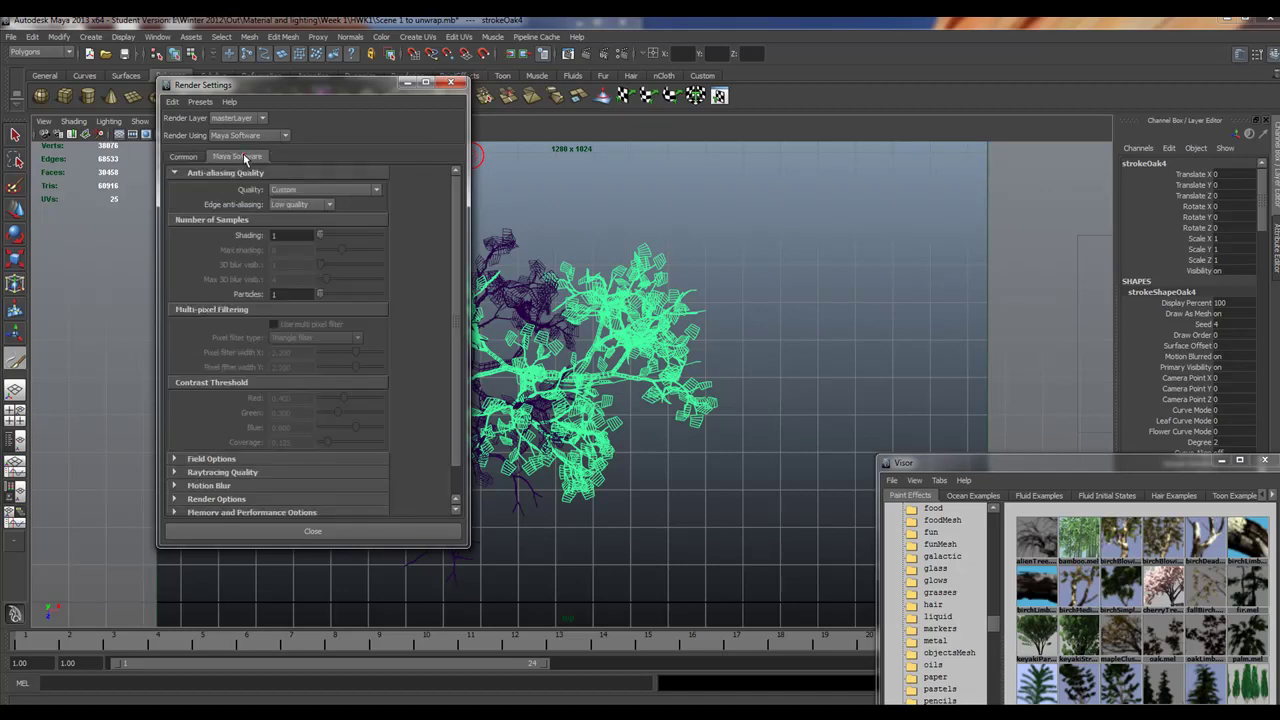
pyautogui.click(368, 191)
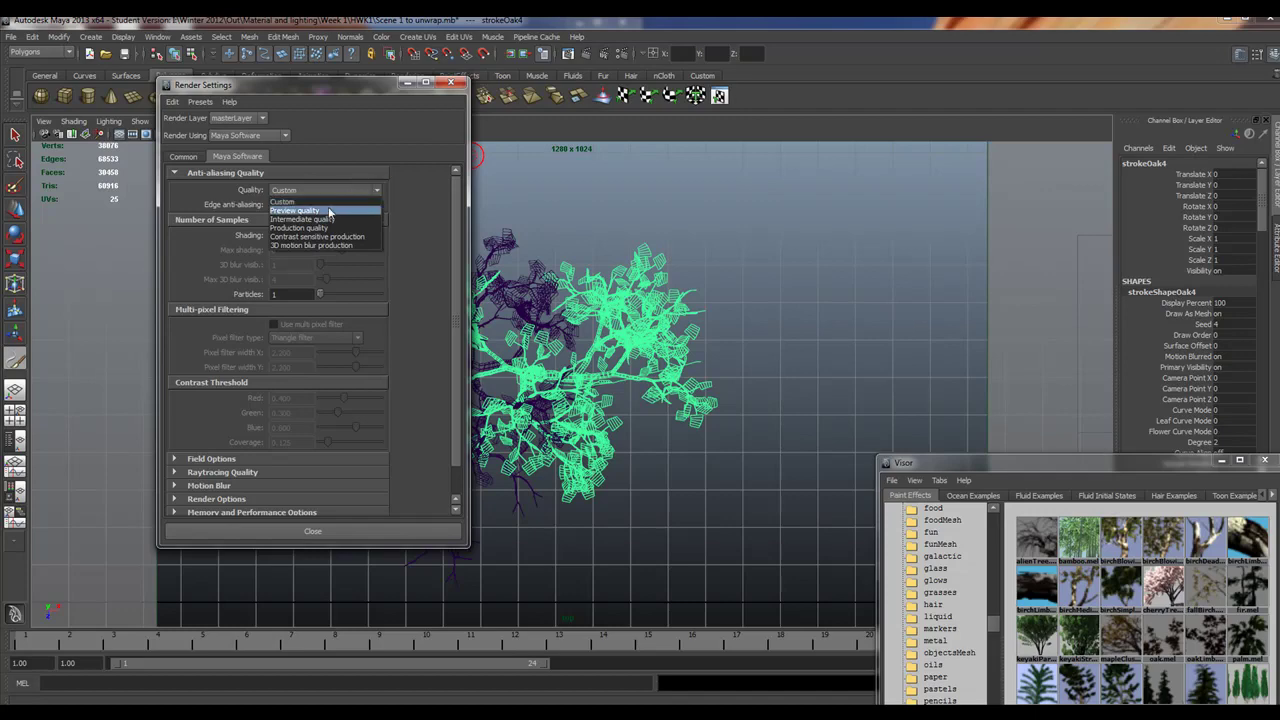
pyautogui.click(326, 228)
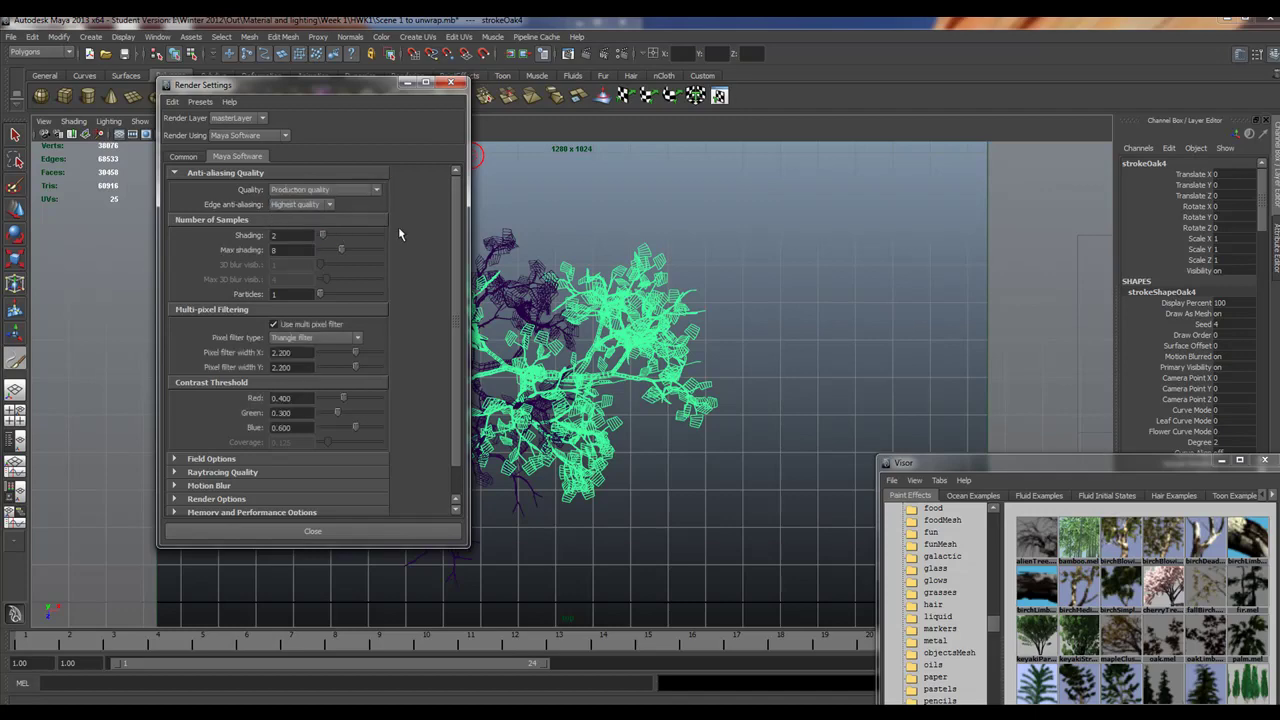
pyautogui.click(408, 84)
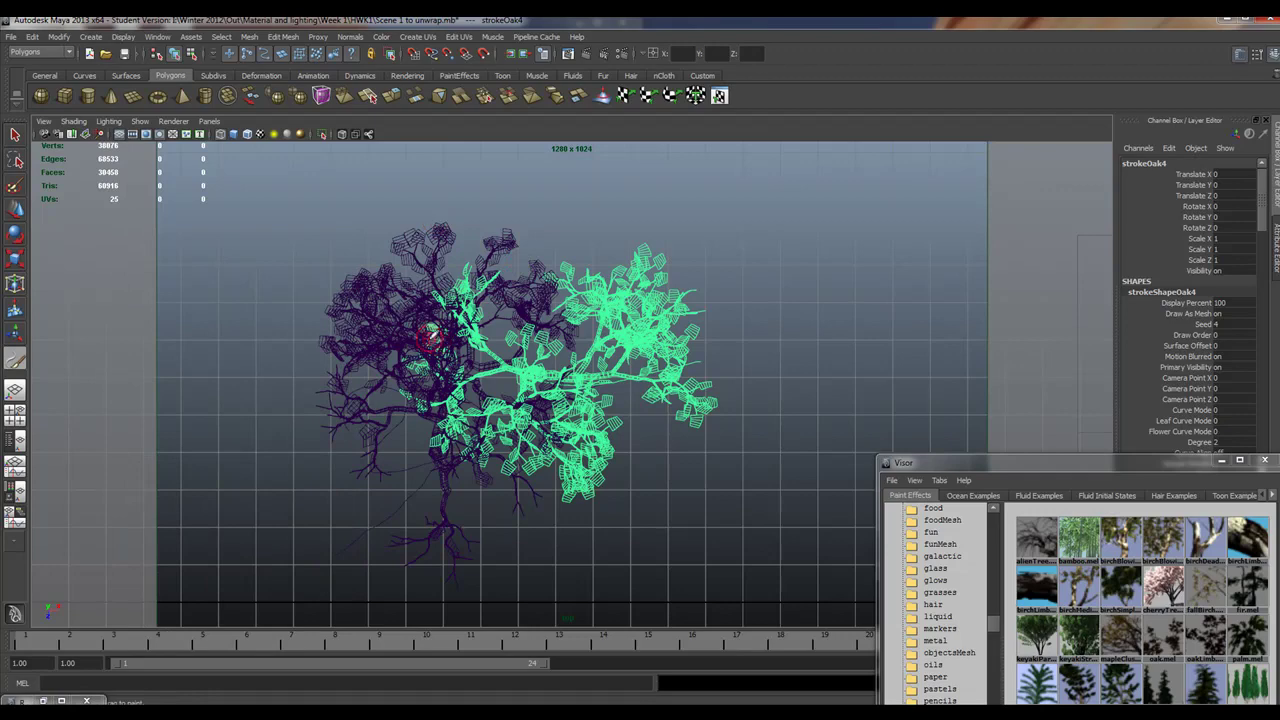
# Frame the painted oaks larger inside the resolution gate of the top view and render the current frame
pyautogui.scroll(3, 451, 352)
pyautogui.scroll(2, 553, 358)
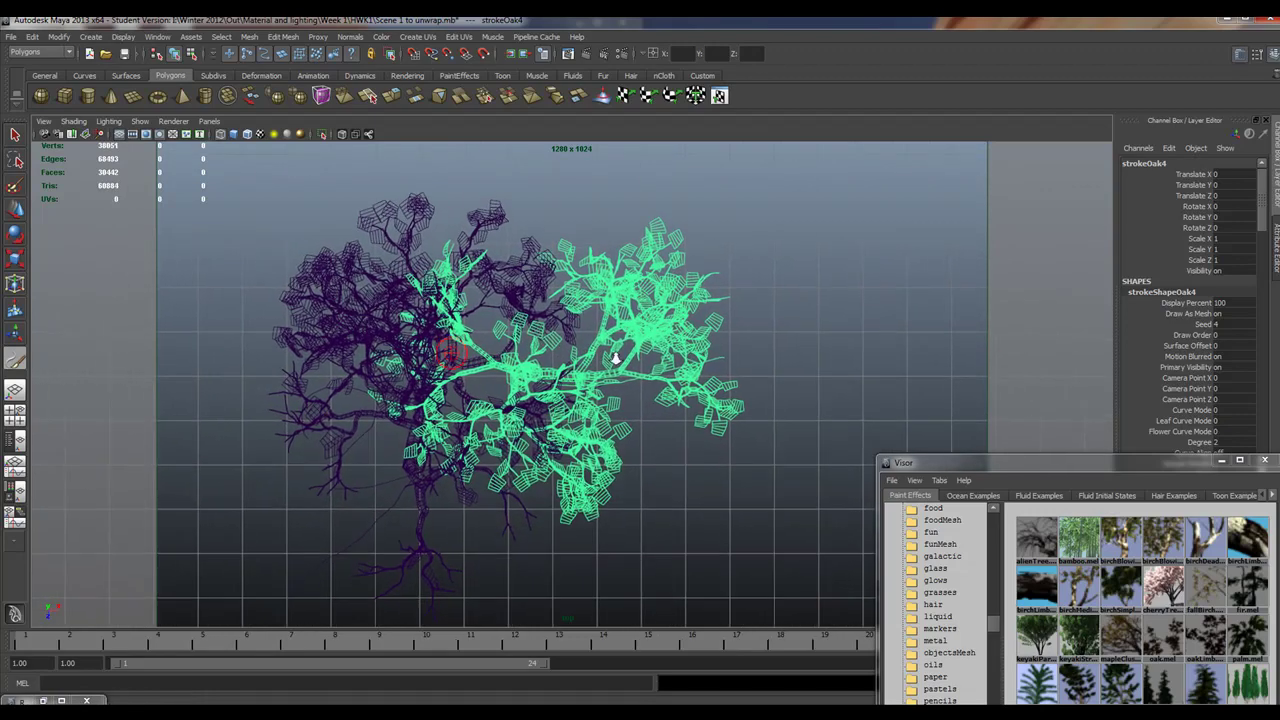
pyautogui.scroll(2, 510, 362)
pyautogui.scroll(1, 515, 362)
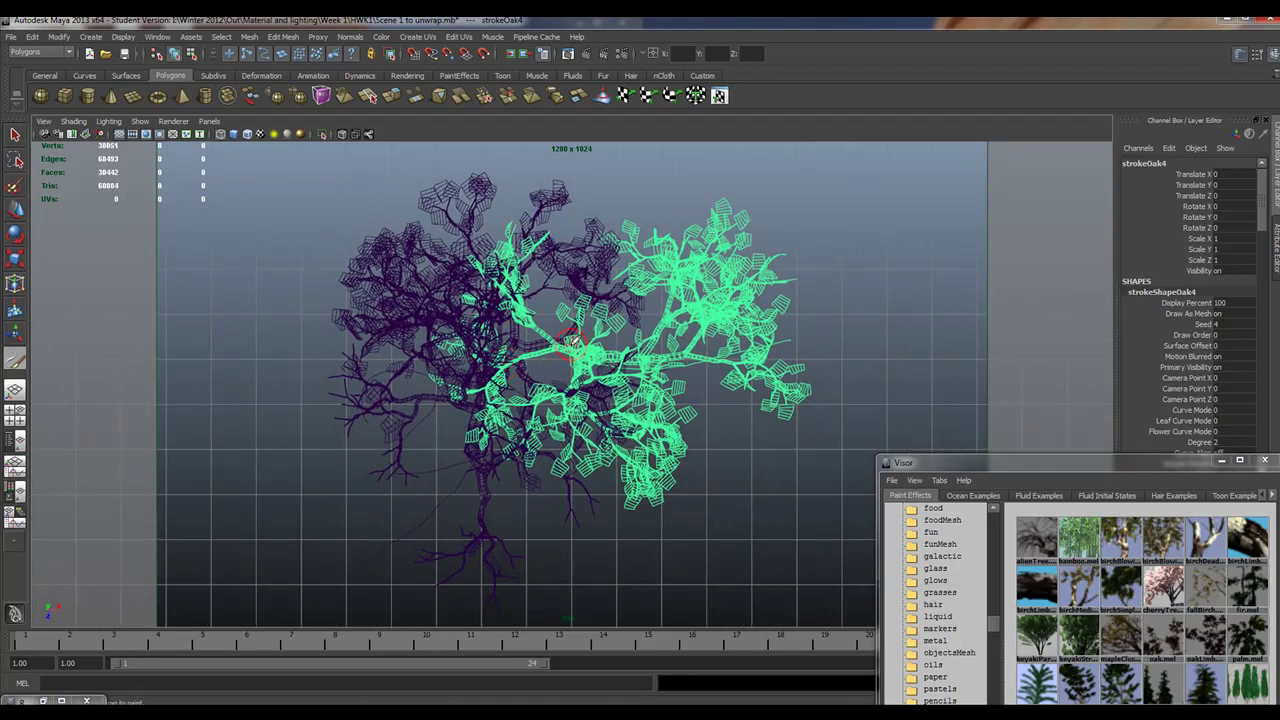
pyautogui.click(586, 55)
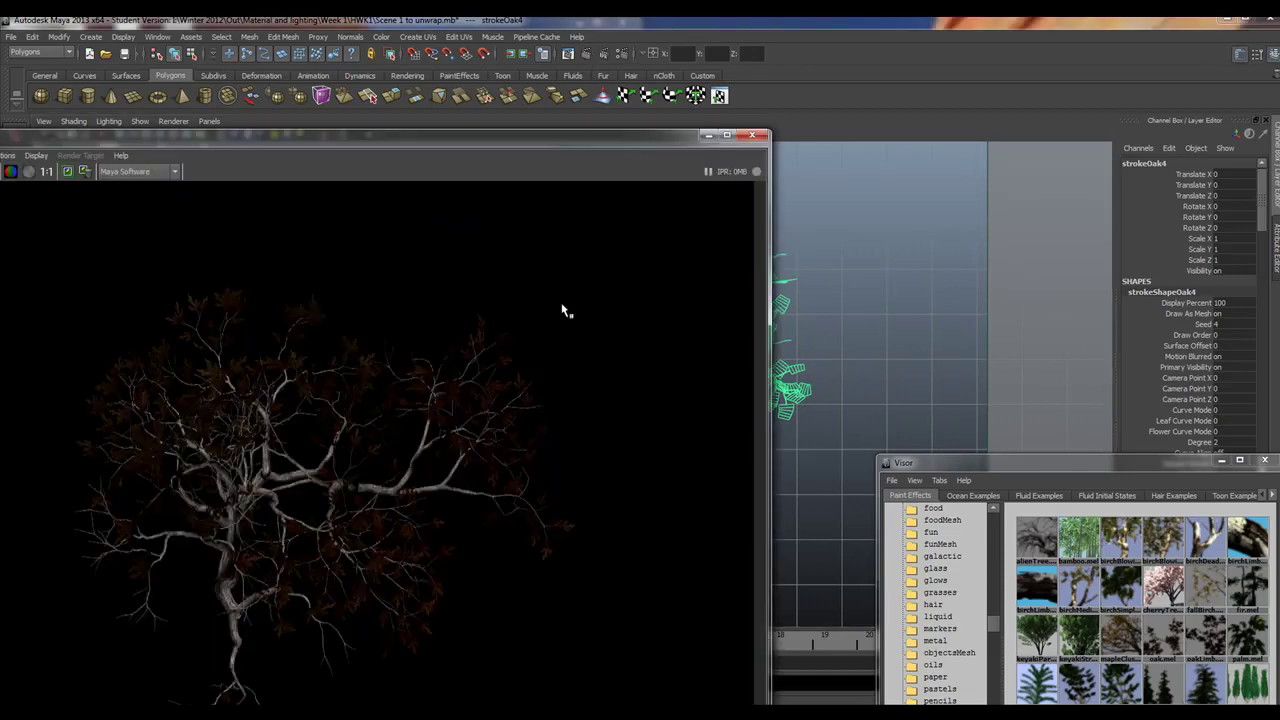
# Bring the whole render into view, inspect its alpha channel, and return to the colour display
pyautogui.moveTo(337, 139); pyautogui.dragTo(589, 36)
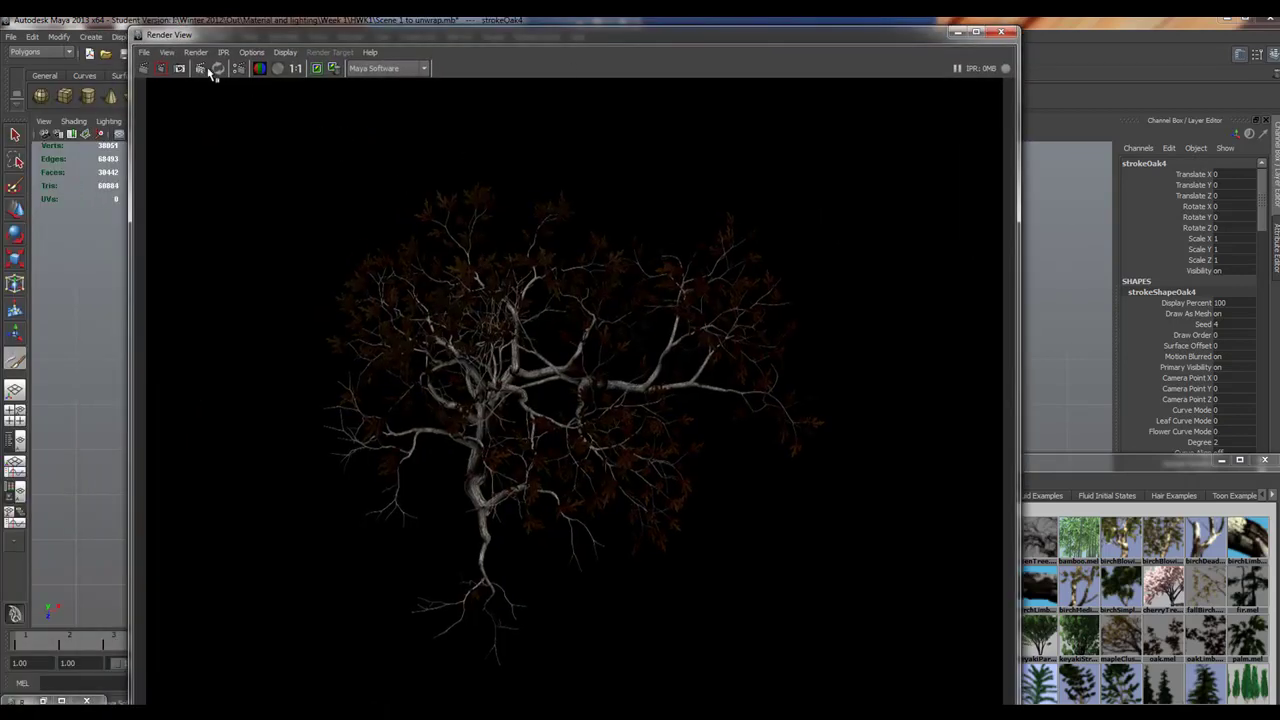
pyautogui.click(278, 68)
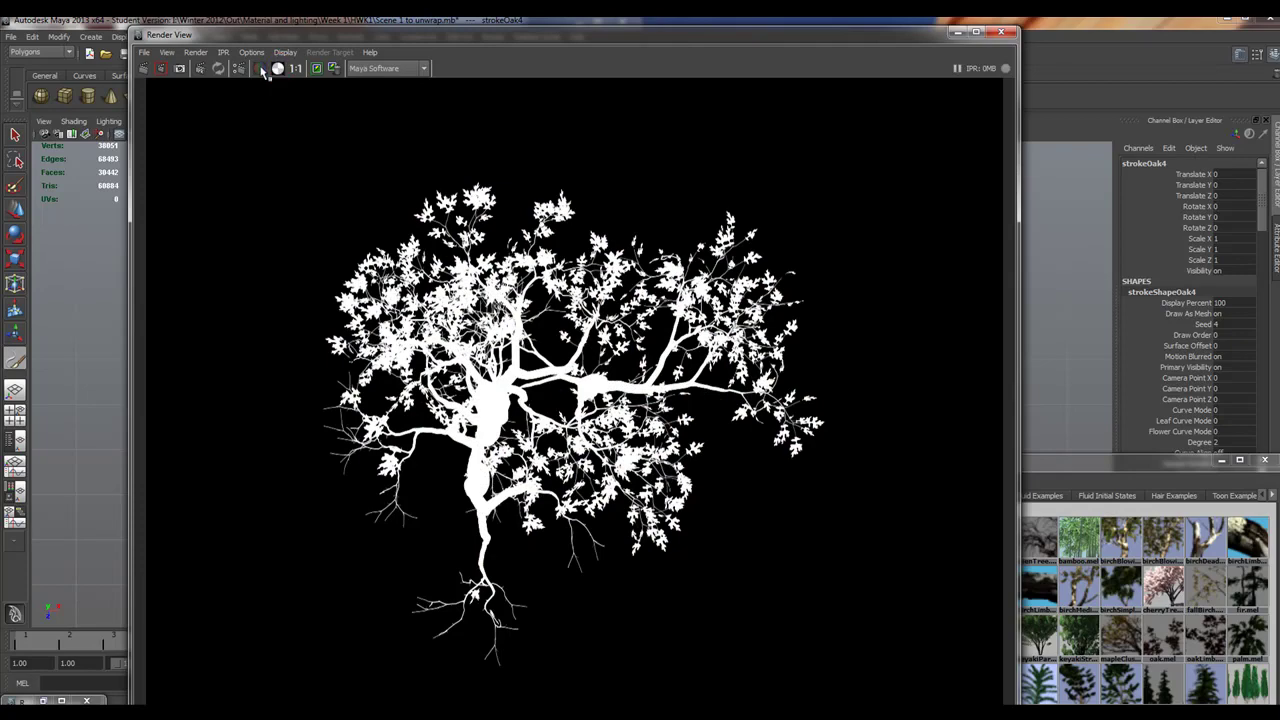
pyautogui.click(260, 68)
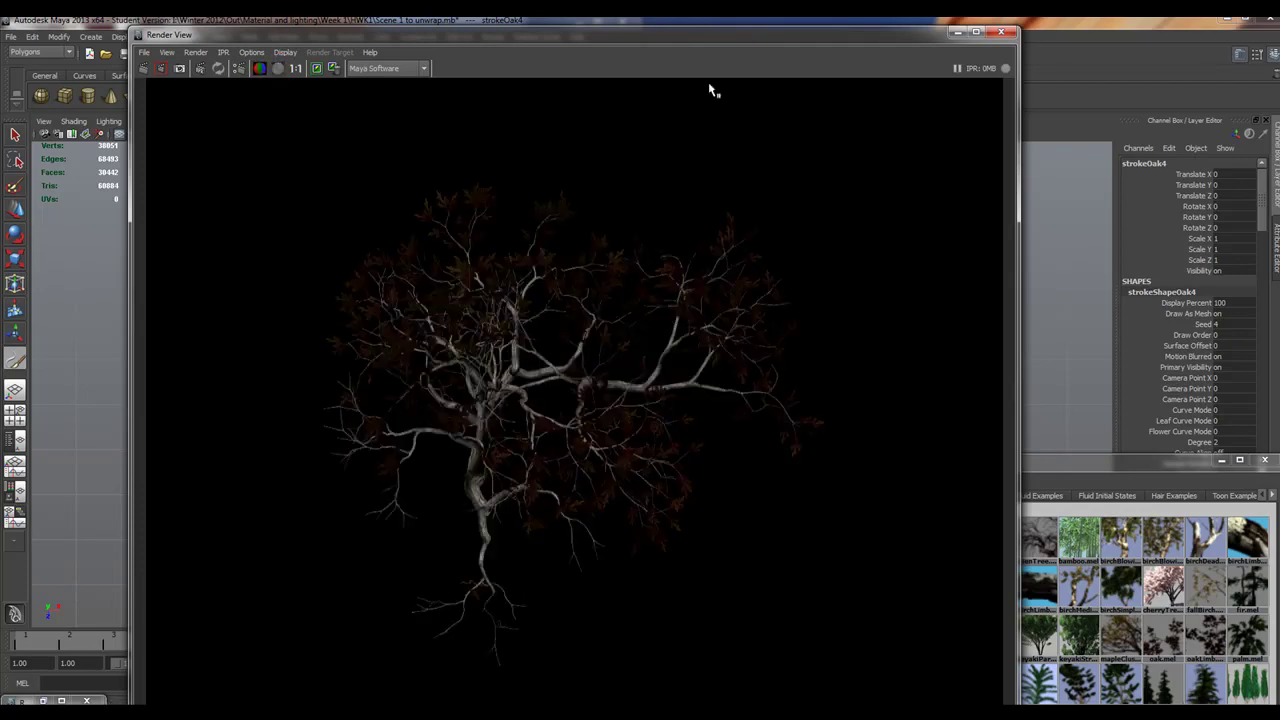
# Review the Maya Software anti-aliasing settings in the render settings and close them
pyautogui.moveTo(717, 43); pyautogui.dragTo(697, 214)
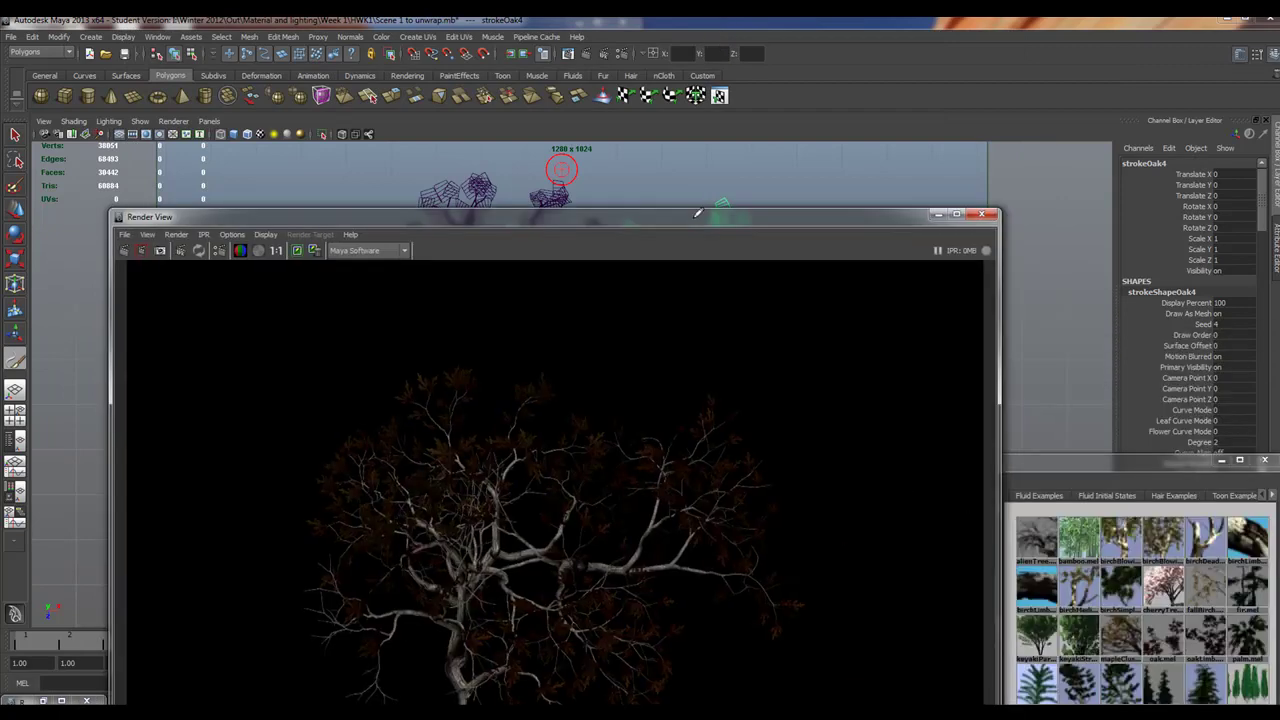
pyautogui.click(620, 53)
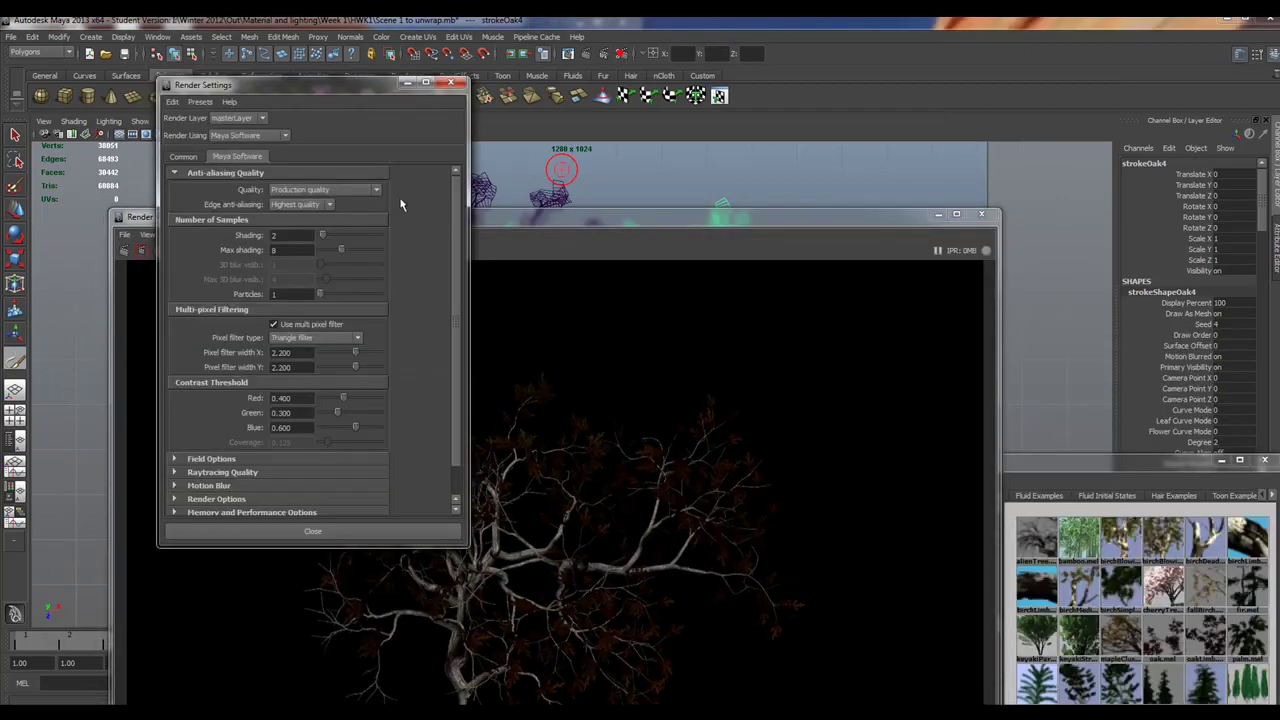
pyautogui.click(451, 82)
# Save the rendered oak image to the Desktop as a Targa file named branches
pyautogui.moveTo(460, 217); pyautogui.dragTo(599, 81)
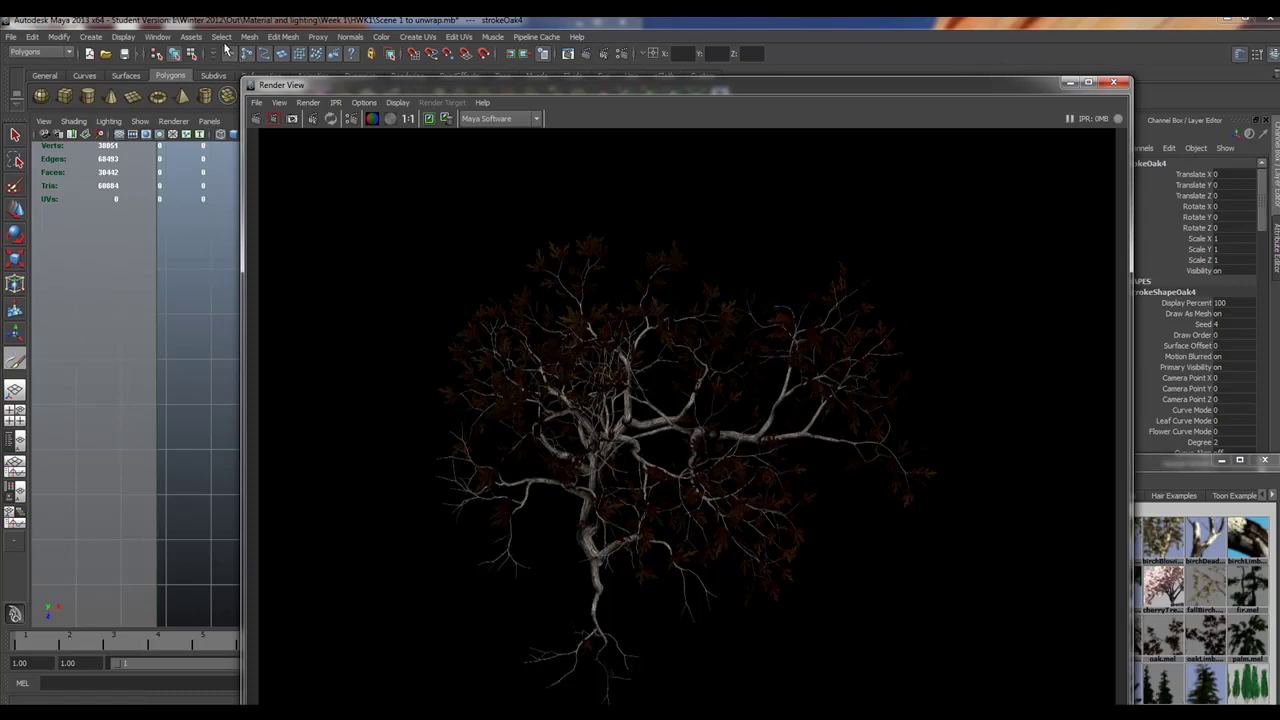
pyautogui.moveTo(343, 87); pyautogui.dragTo(245, 63)
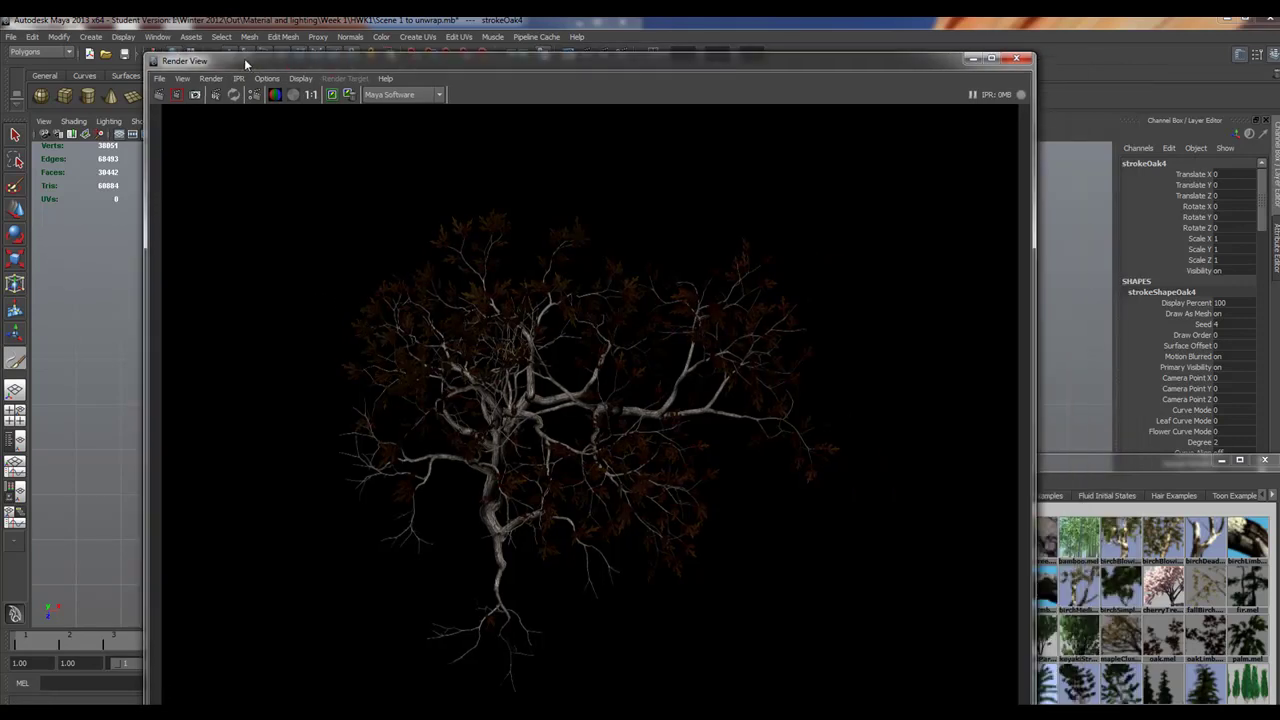
pyautogui.click(159, 79)
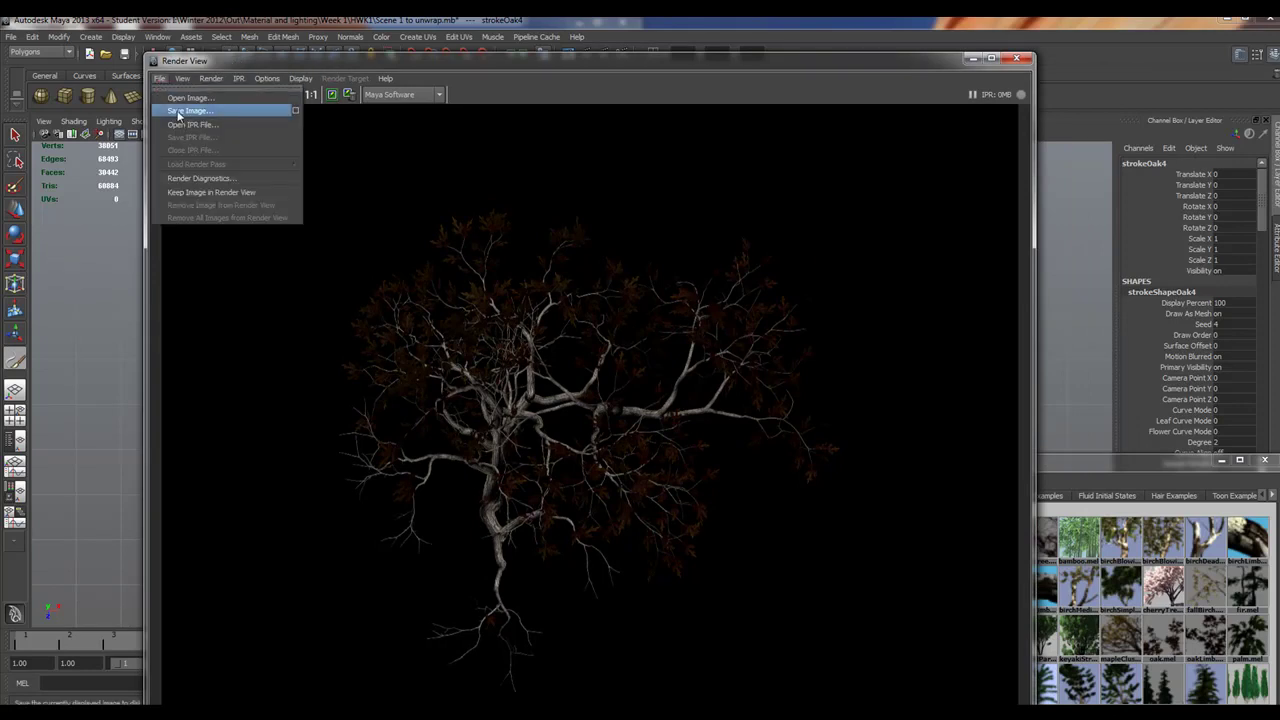
pyautogui.click(178, 111)
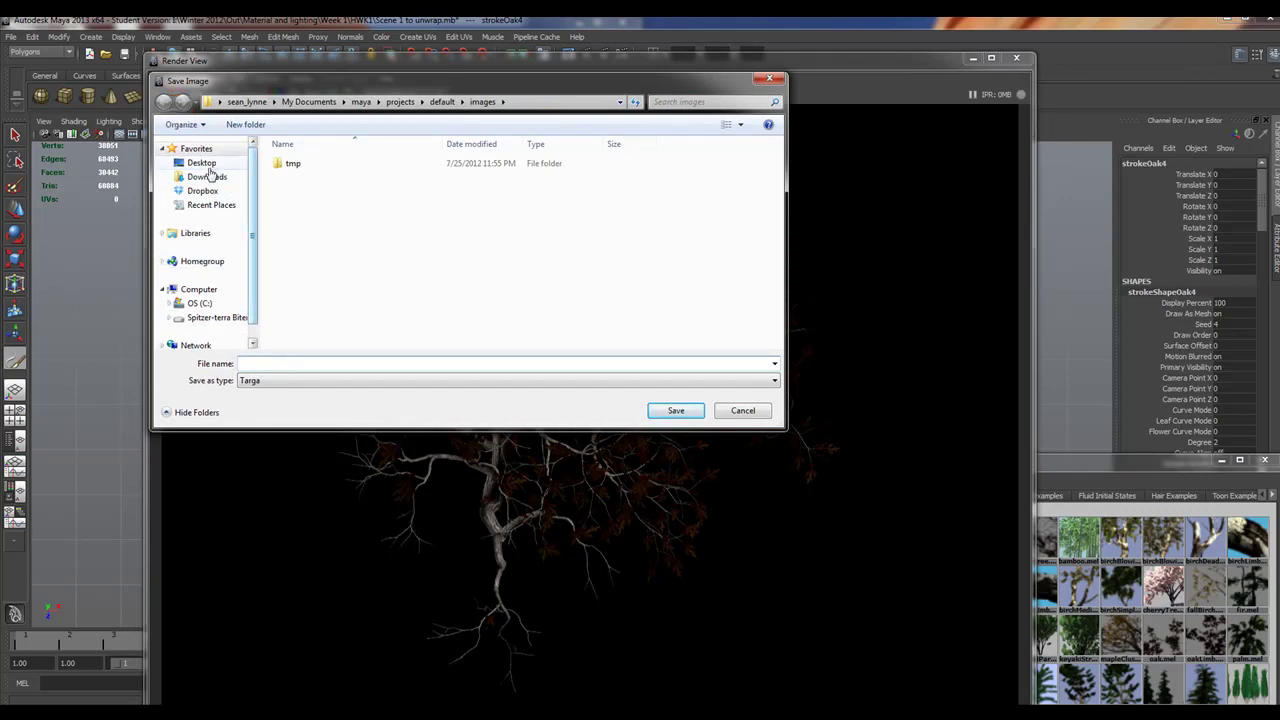
pyautogui.click(201, 163)
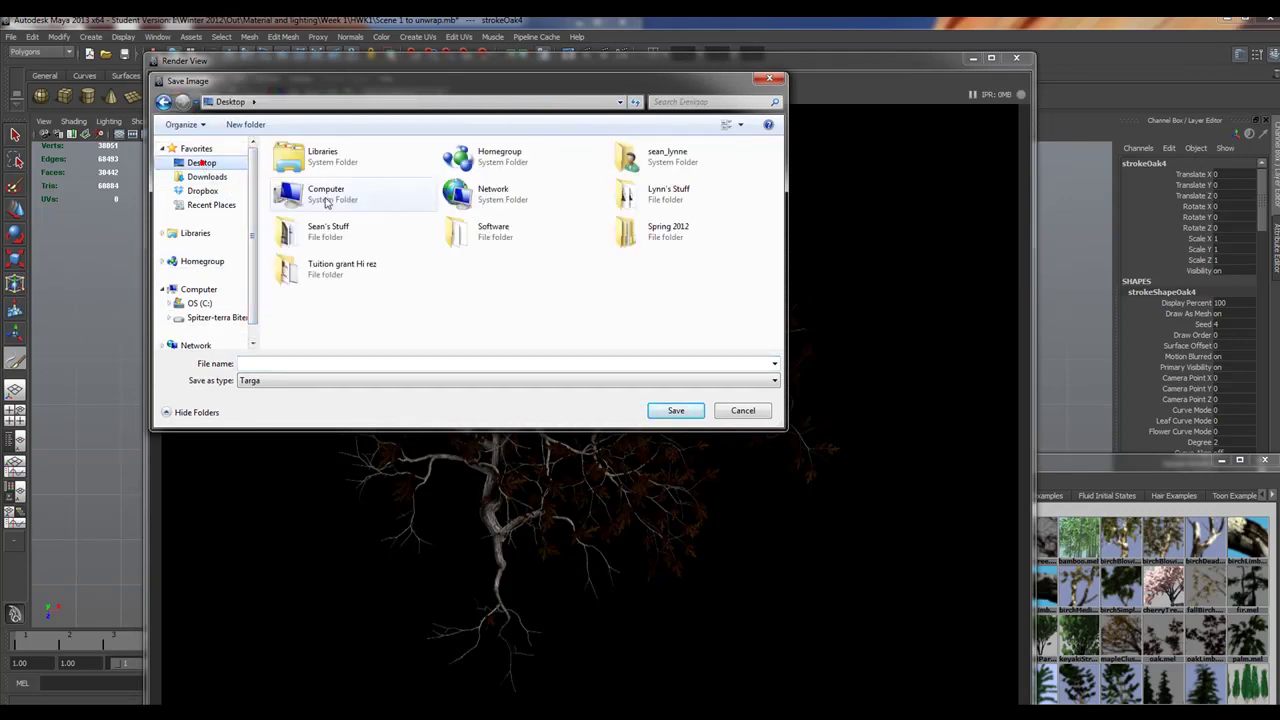
pyautogui.click(281, 363)
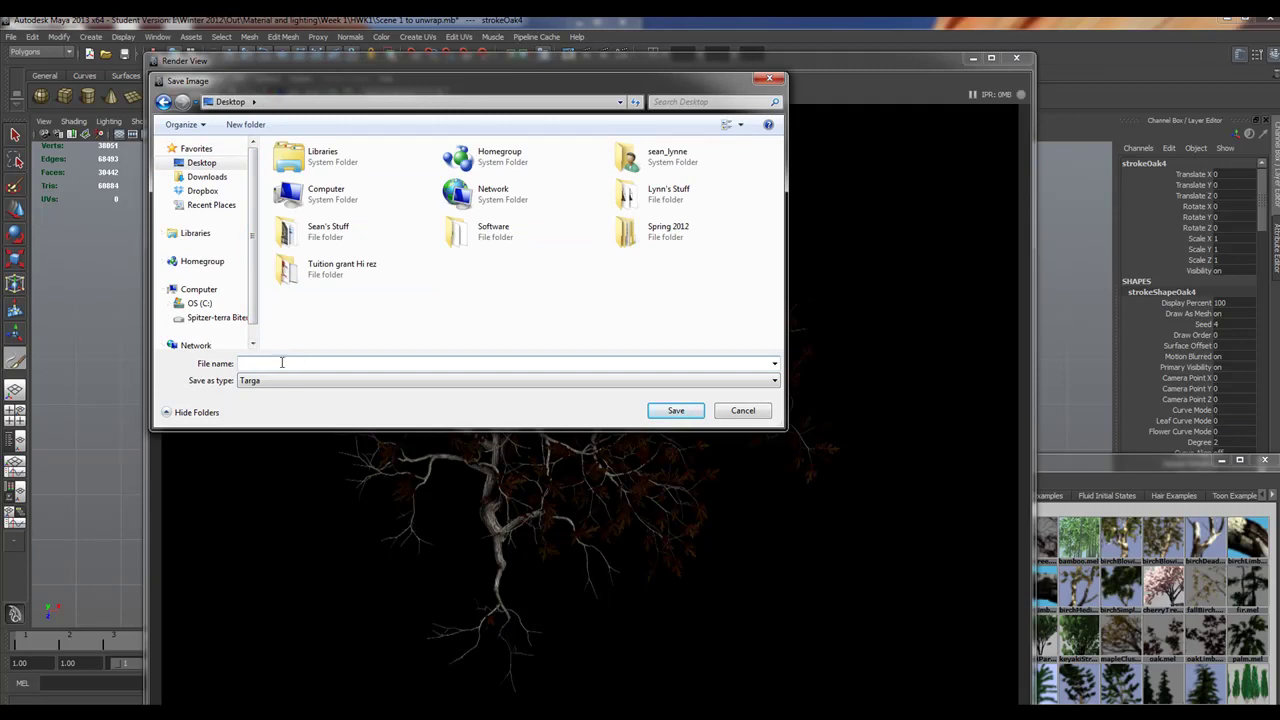
pyautogui.write('branches')
pyautogui.click(674, 410)
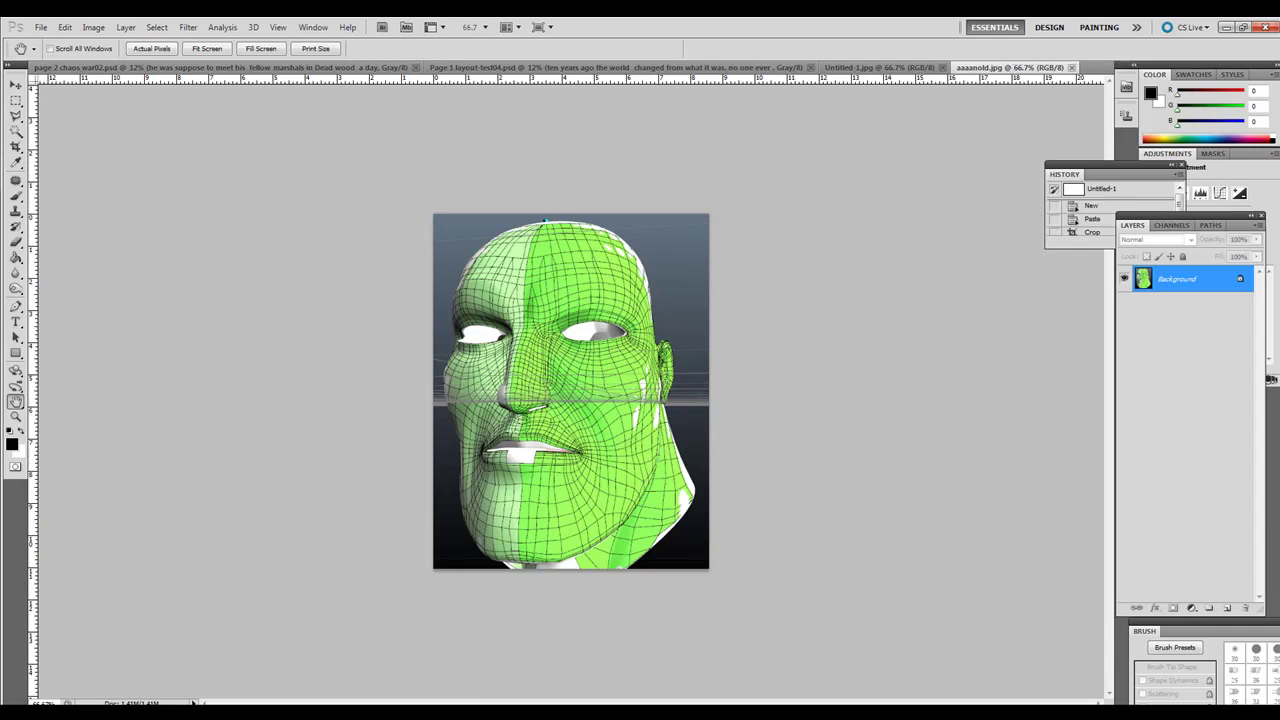
# Switch to Photoshop and open the branches TGA file from the Desktop
pyautogui.click(41, 27)
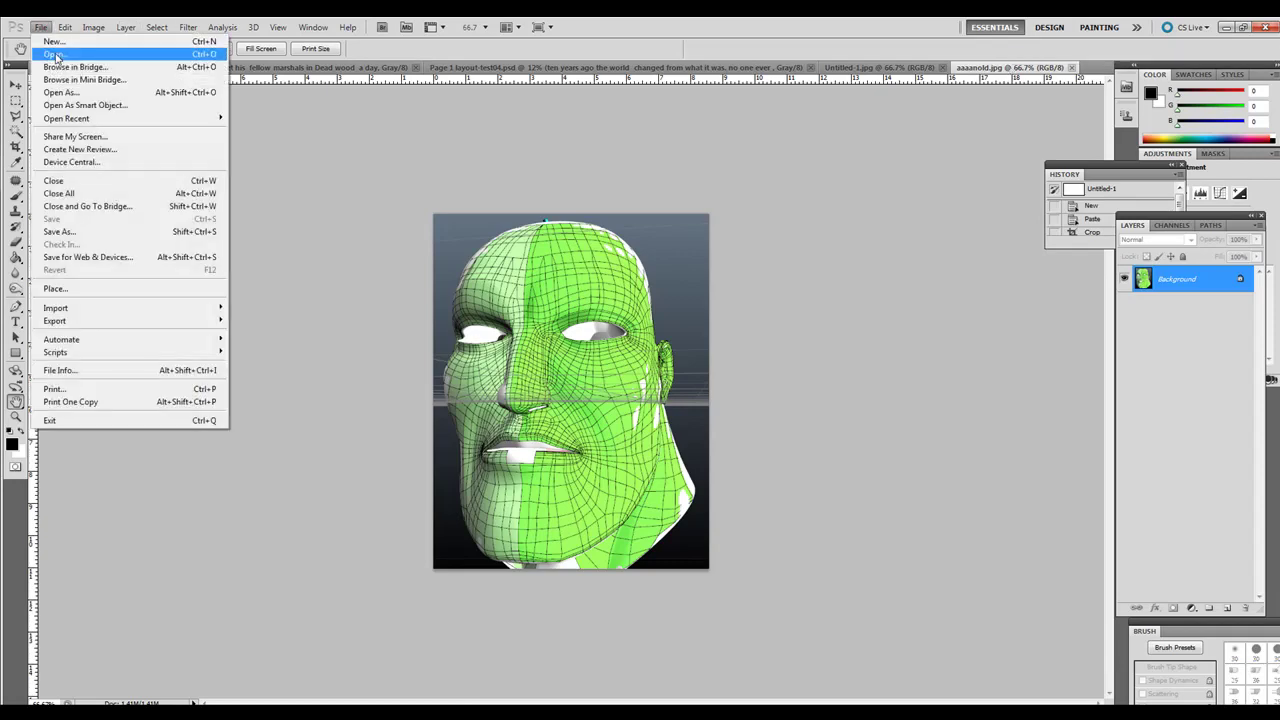
pyautogui.click(55, 55)
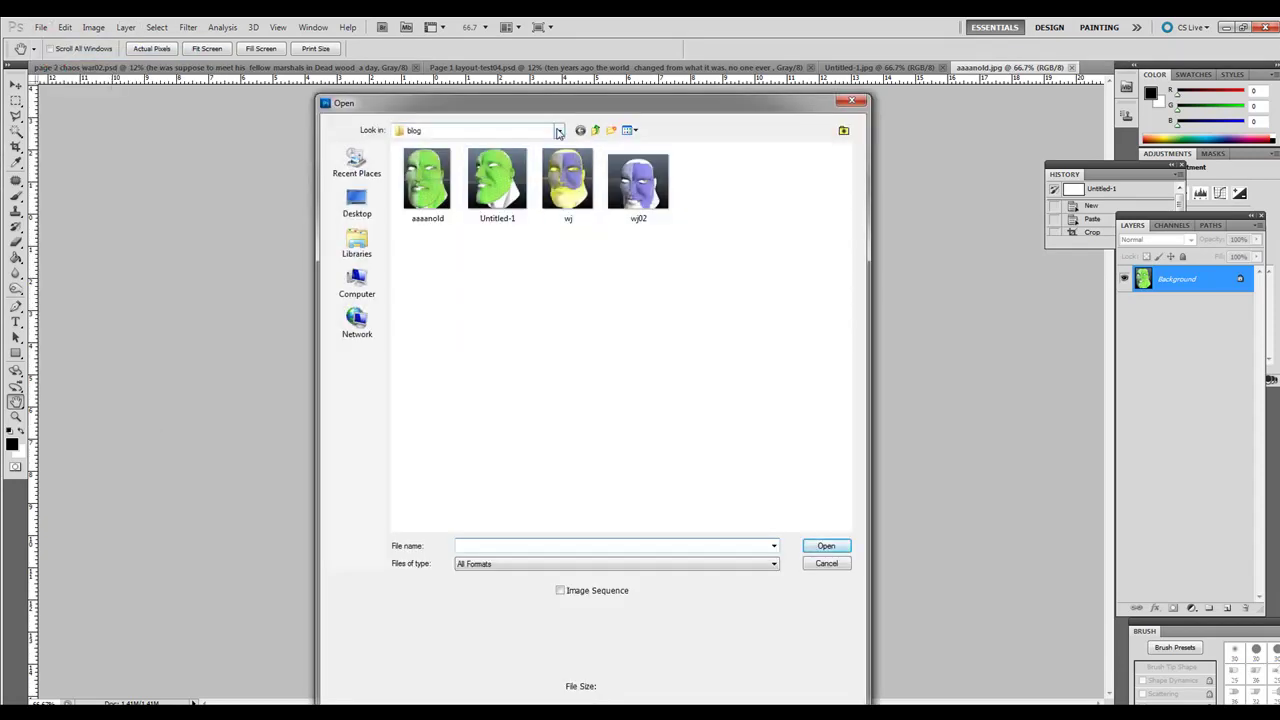
pyautogui.click(558, 131)
pyautogui.click(481, 152)
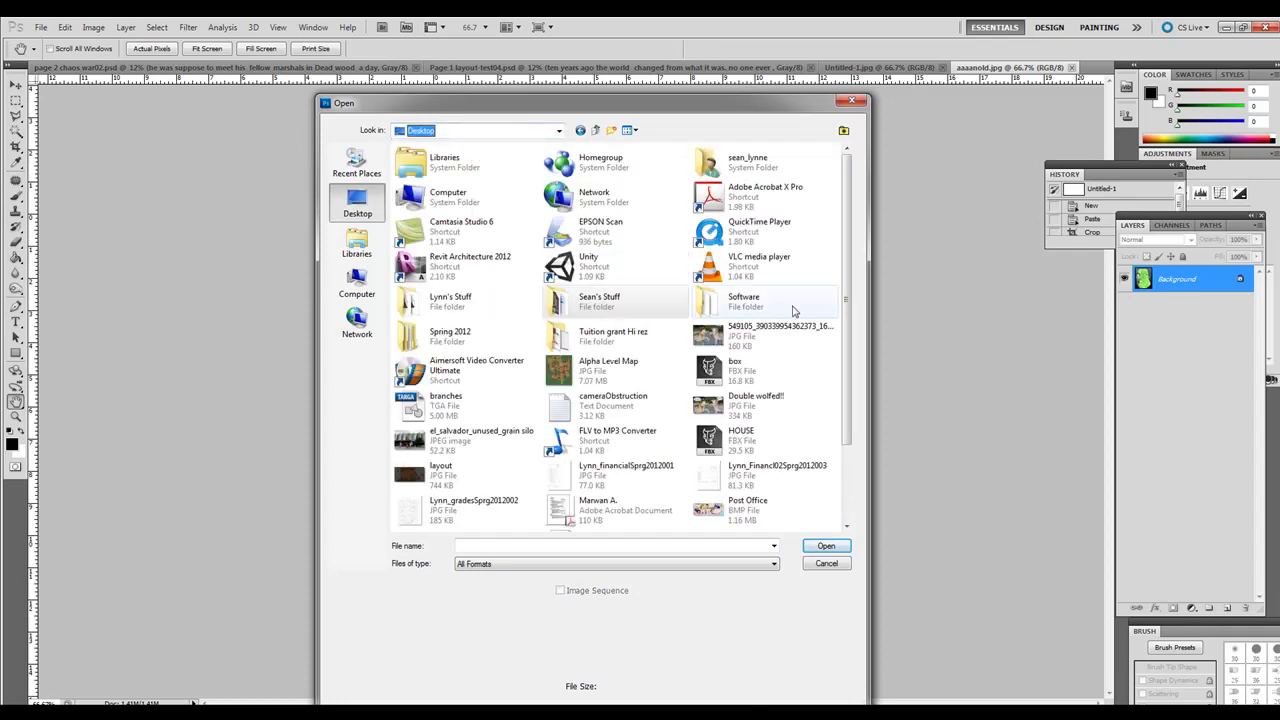
pyautogui.moveTo(847, 264); pyautogui.dragTo(861, 346)
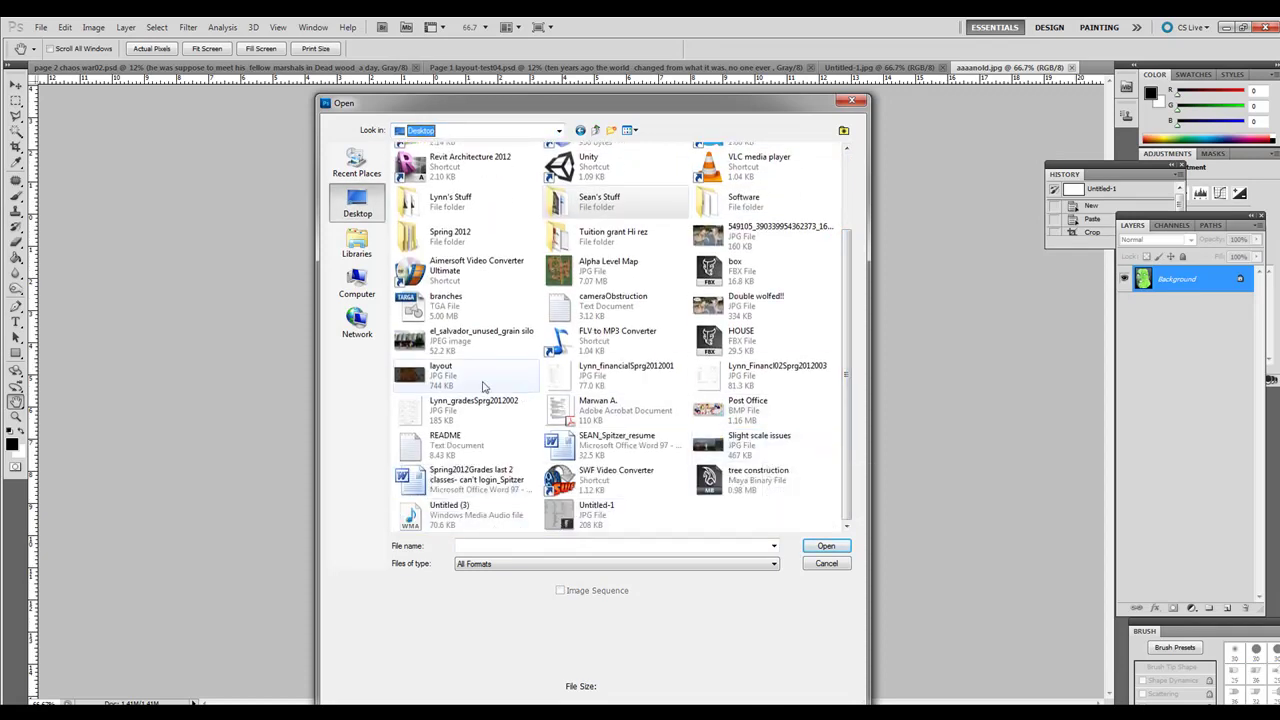
pyautogui.scroll(3, 828, 240)
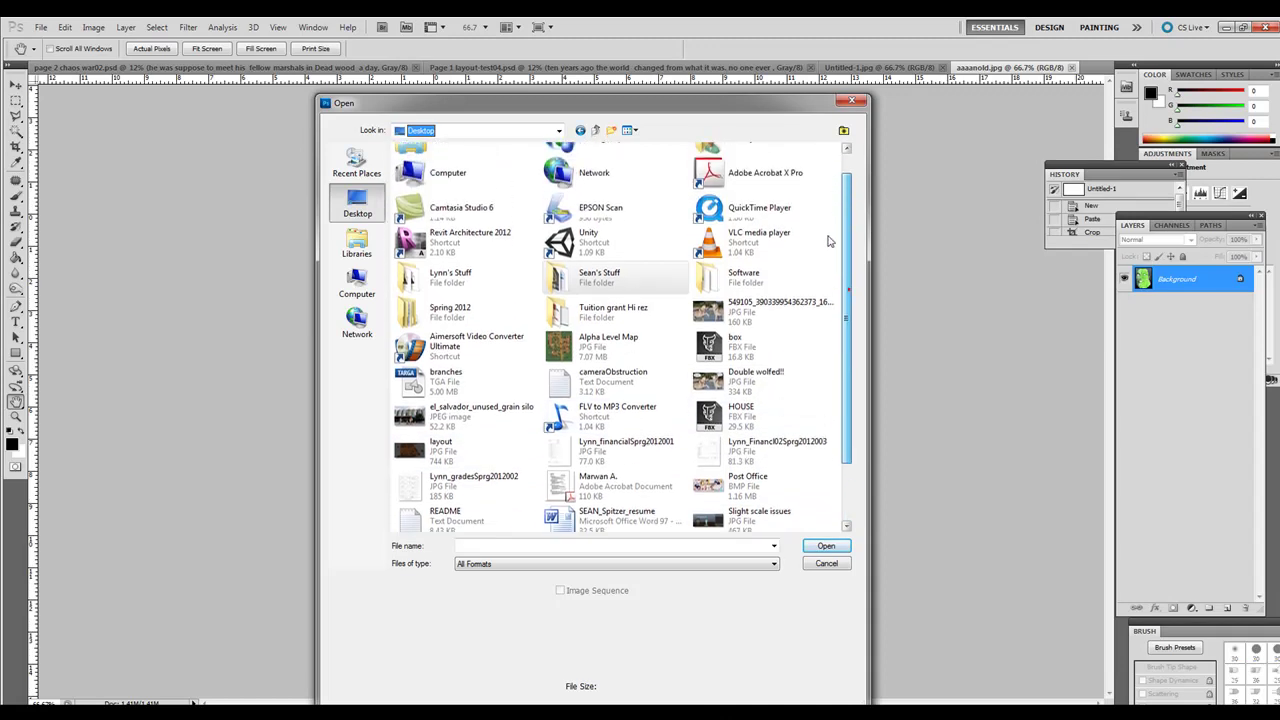
pyautogui.scroll(3, 828, 240)
pyautogui.scroll(-6, 838, 302)
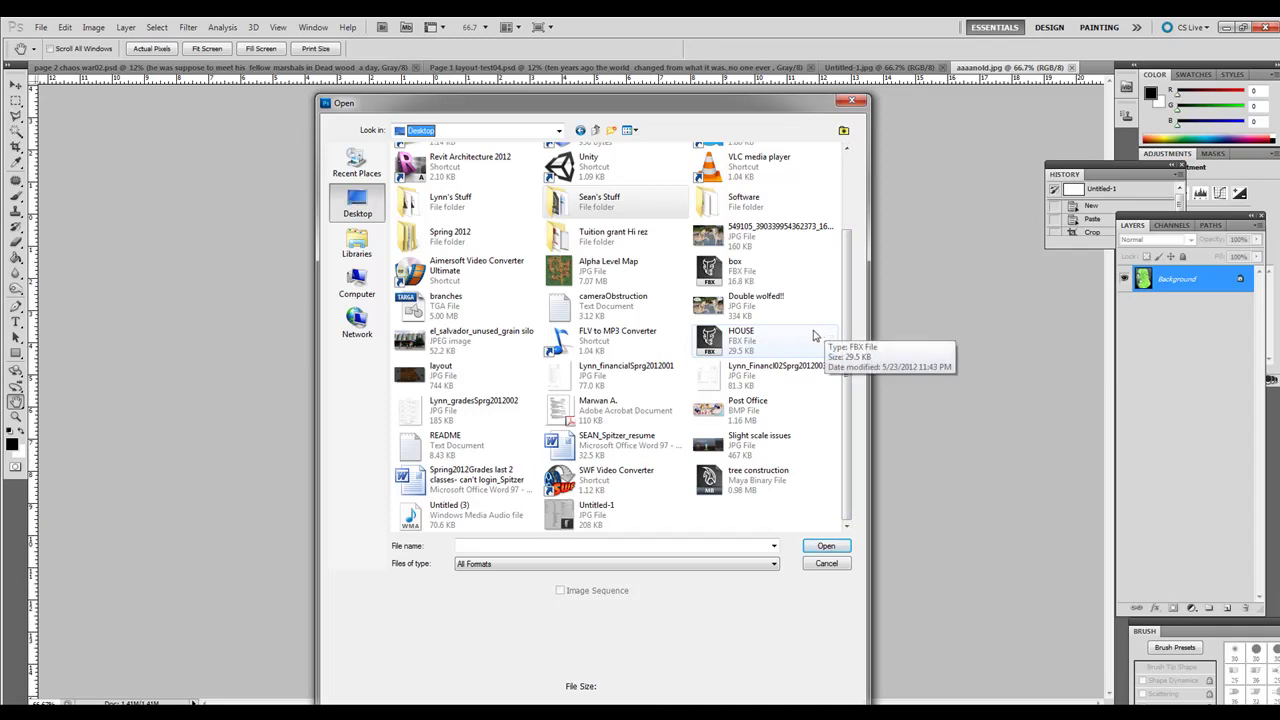
pyautogui.click(412, 318)
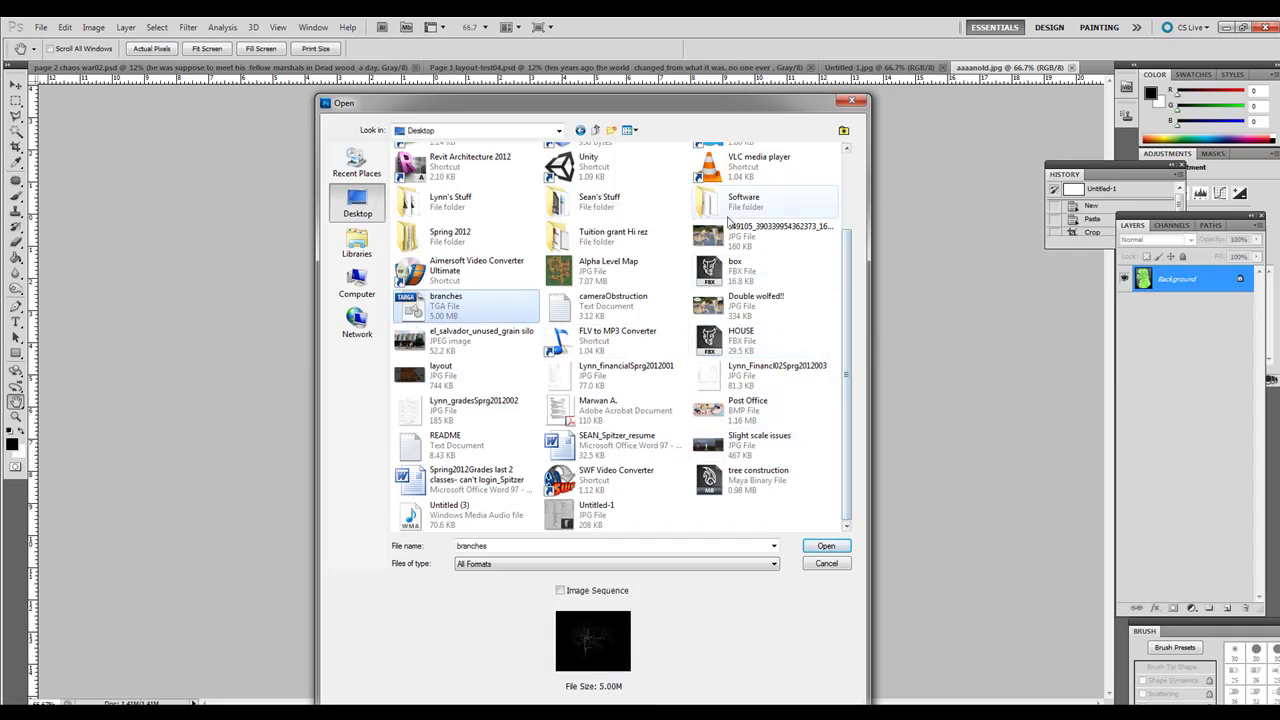
pyautogui.click(827, 547)
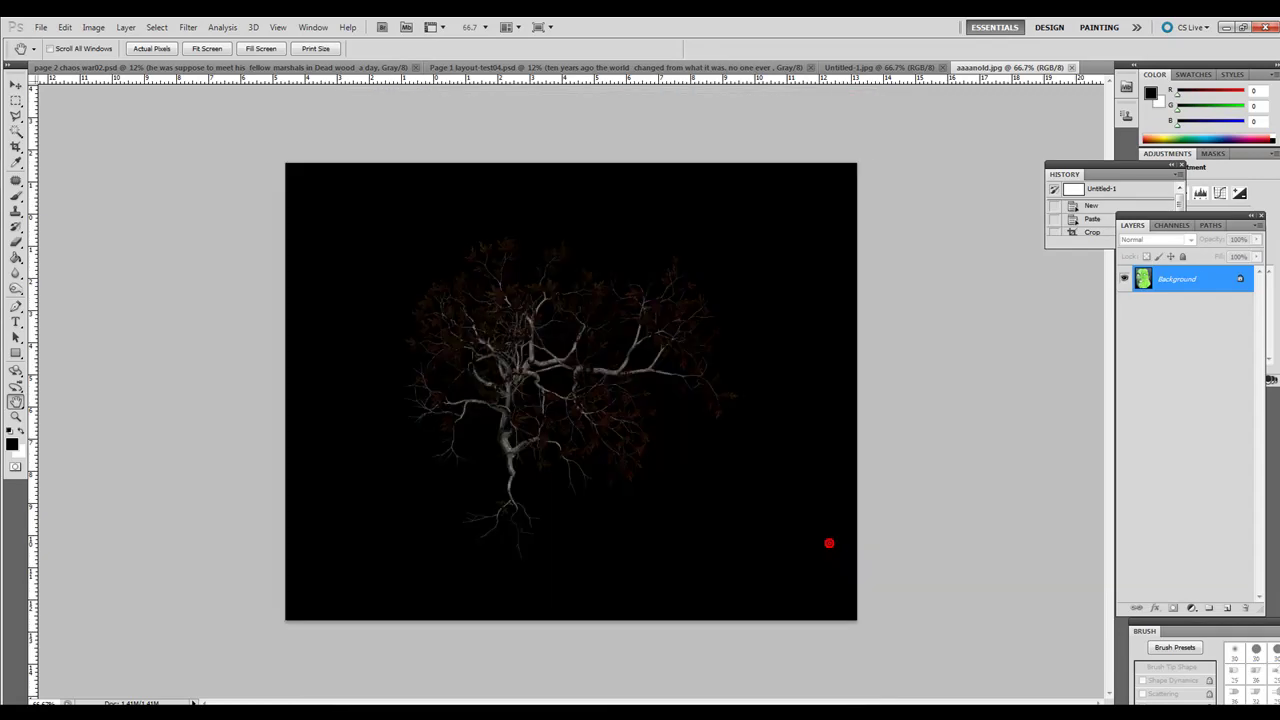
# Crop the branches image closely around the rendered tree, removing most of the surrounding black area
pyautogui.click(16, 146)
pyautogui.moveTo(368, 204); pyautogui.dragTo(743, 563)
pyautogui.press('Return')
pyautogui.click(633, 486)
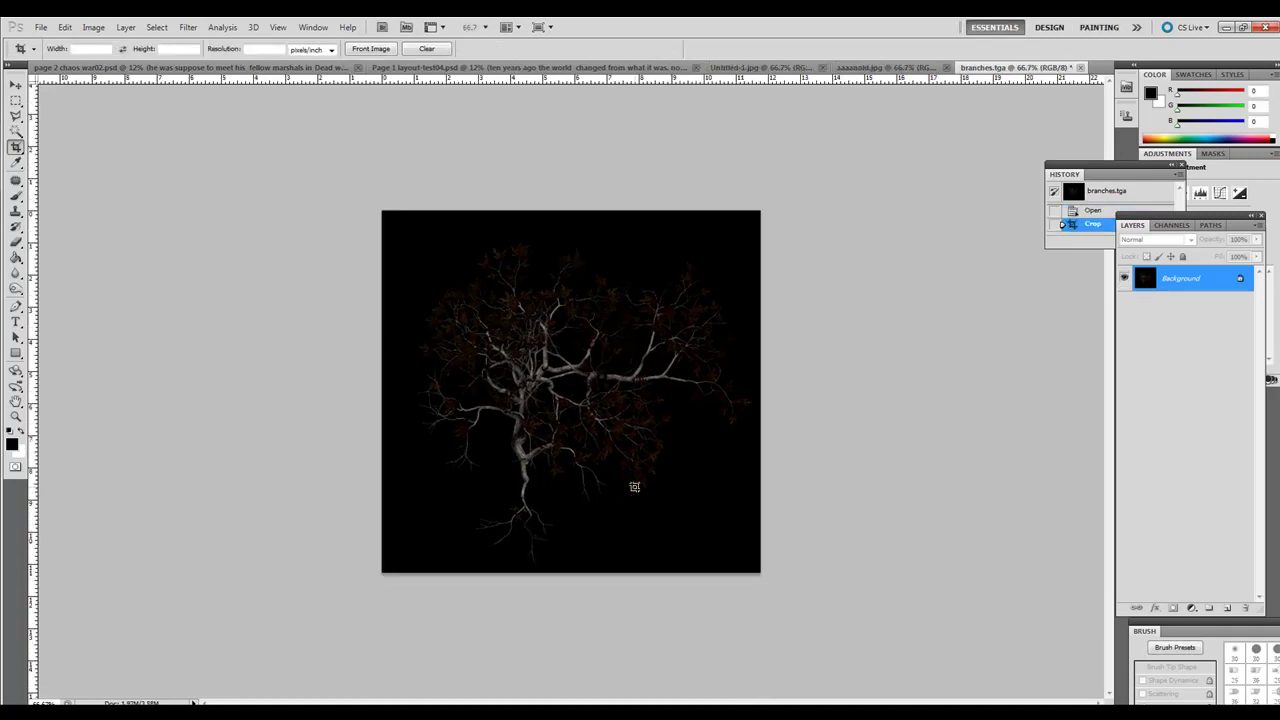
# Display only the Alpha 1 channel of the branches image and examine the tree mask at 100% zoom
pyautogui.click(1162, 228)
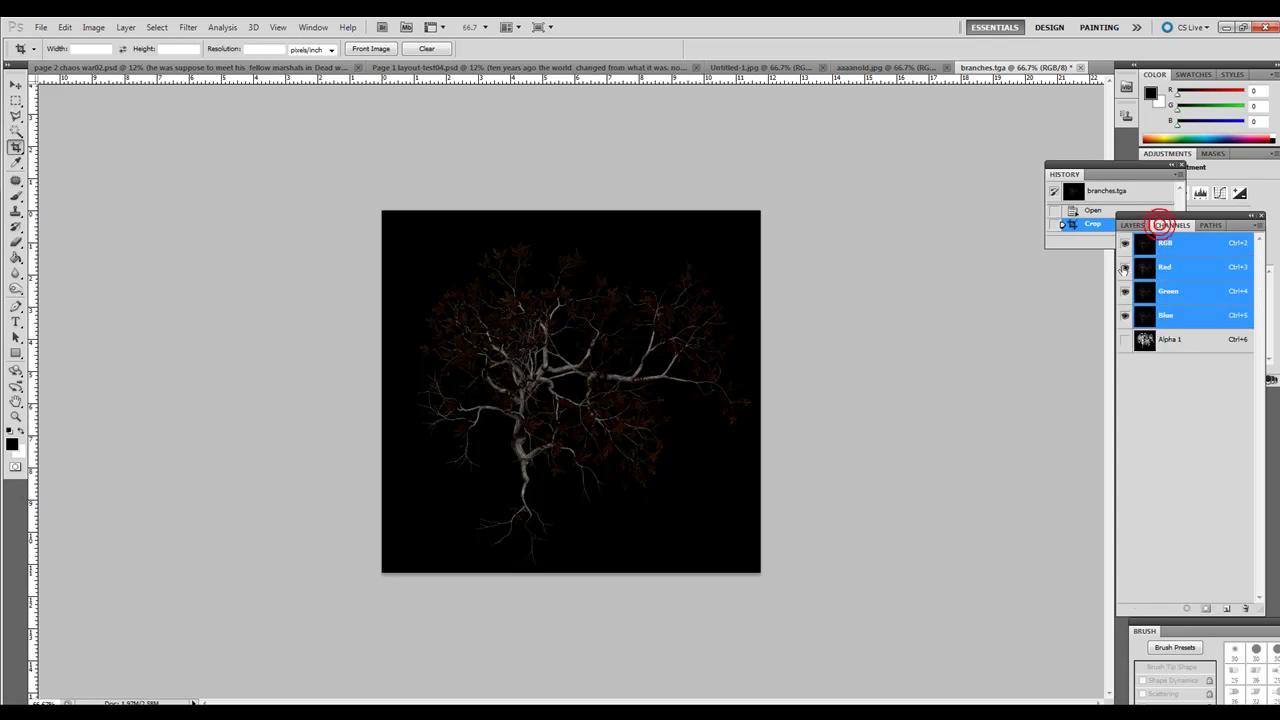
pyautogui.click(1125, 341)
pyautogui.click(1176, 342)
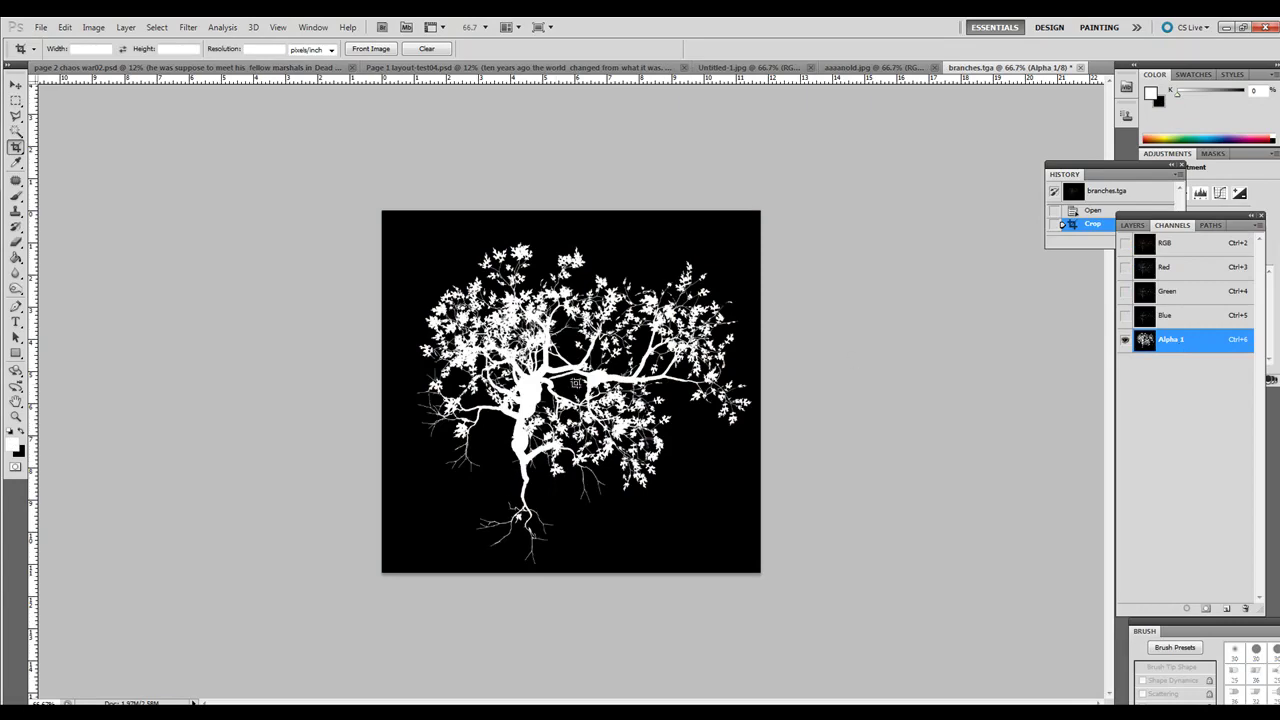
pyautogui.click(16, 416)
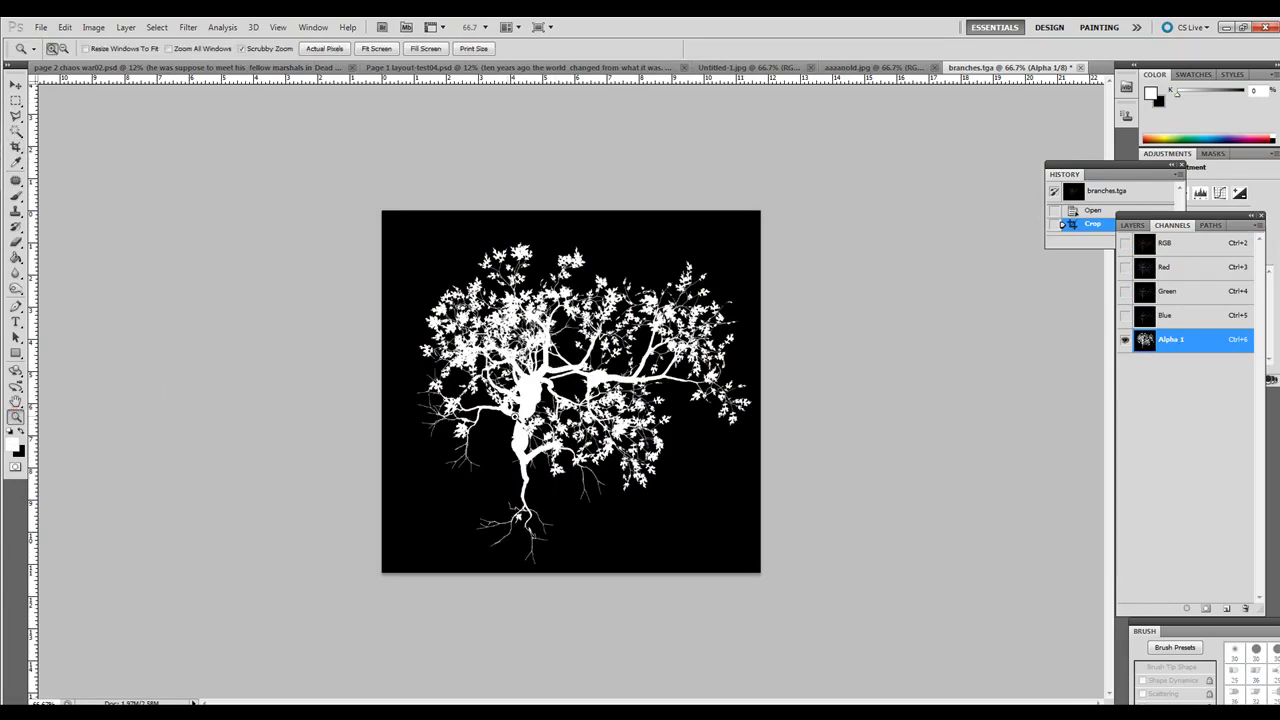
pyautogui.click(516, 418)
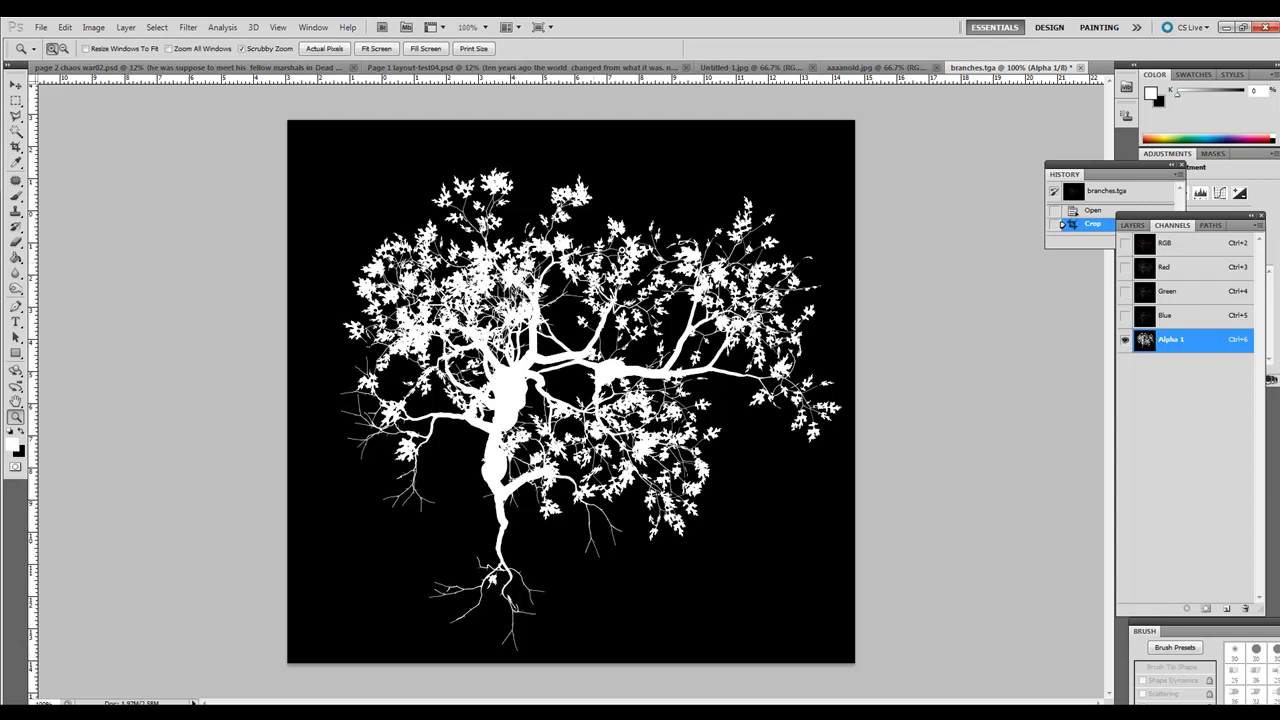
# Compare the RGB composite with the Alpha 1 mask by toggling channel visibility, finishing with only Alpha 1 displayed
pyautogui.click(1190, 250)
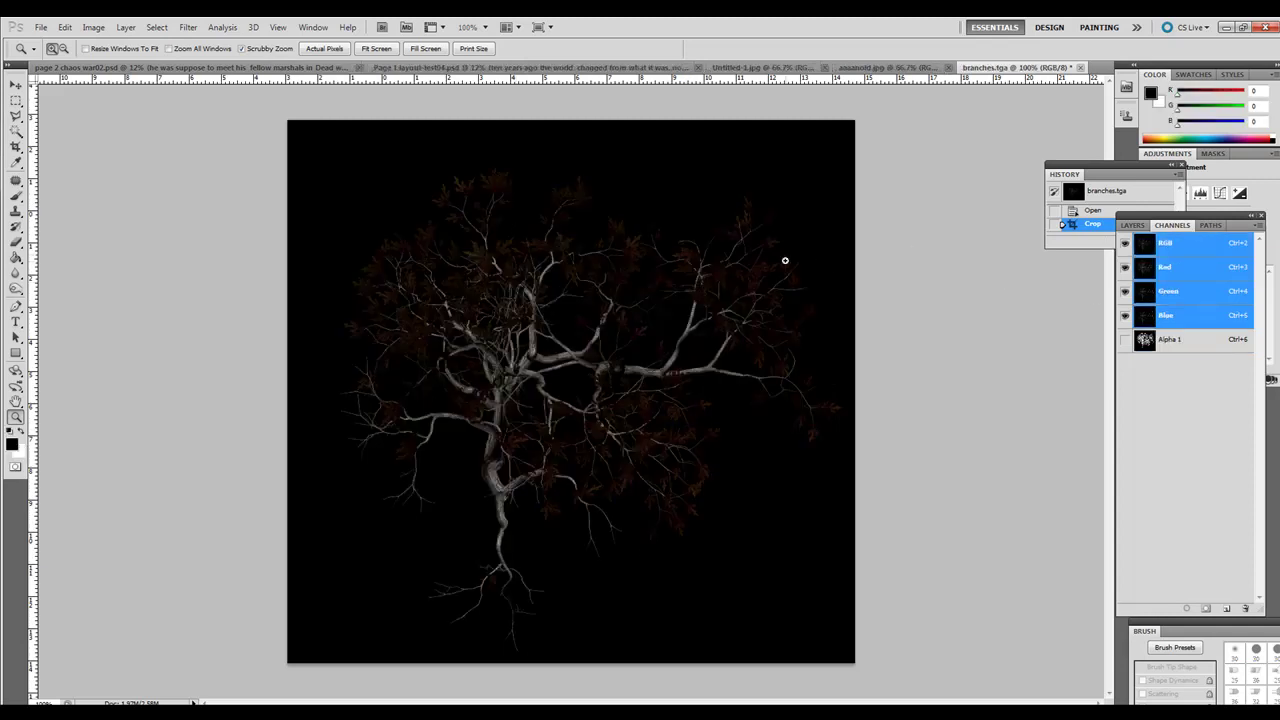
pyautogui.click(1125, 340)
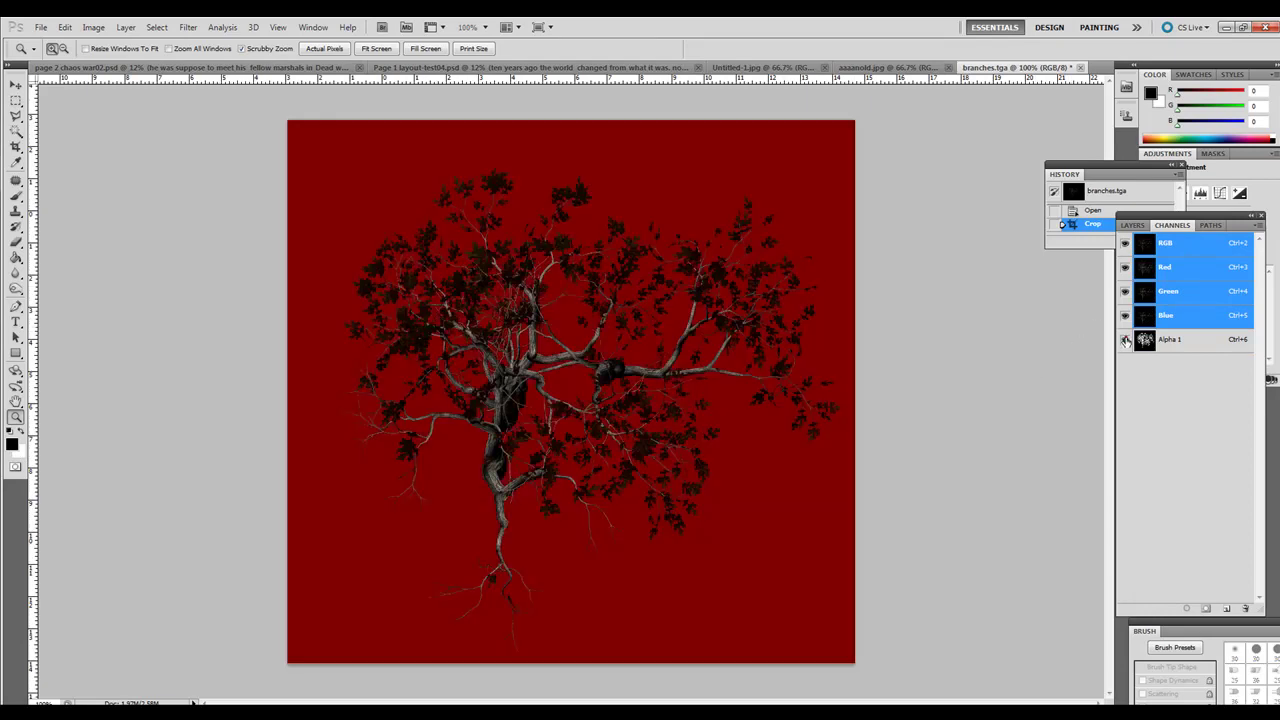
pyautogui.click(1188, 342)
pyautogui.click(1125, 243)
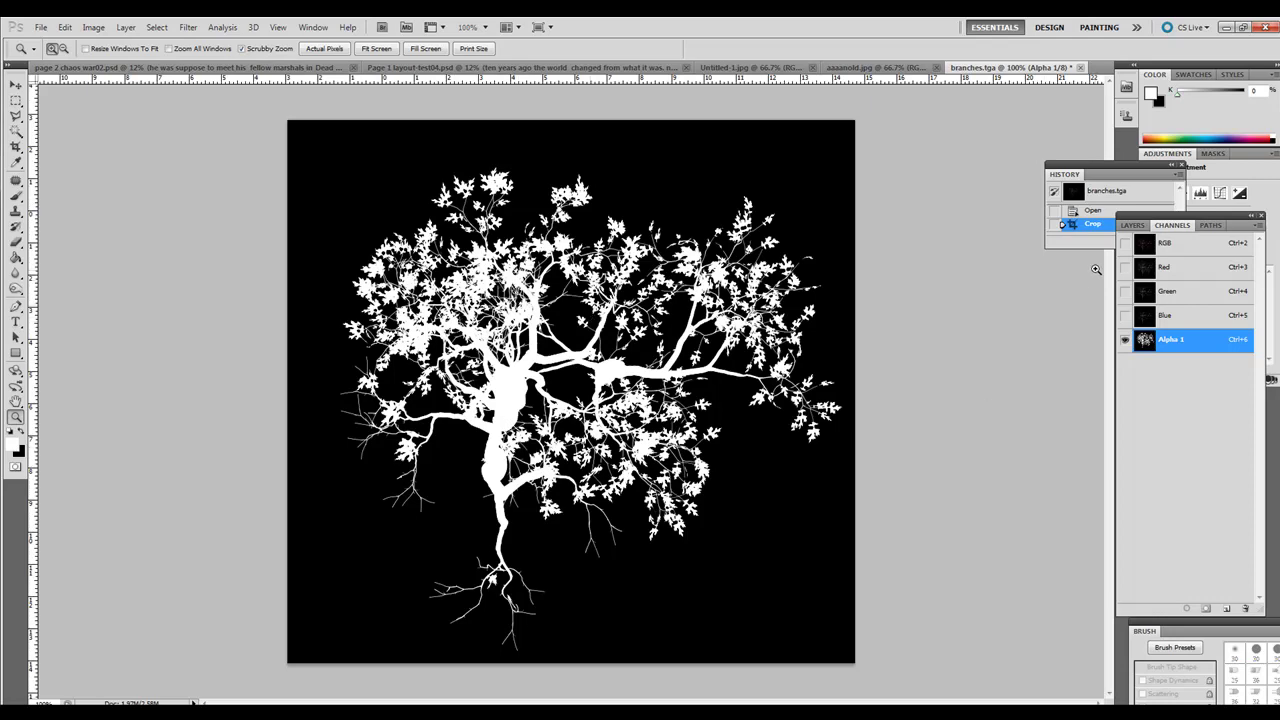
pyautogui.click(1124, 242)
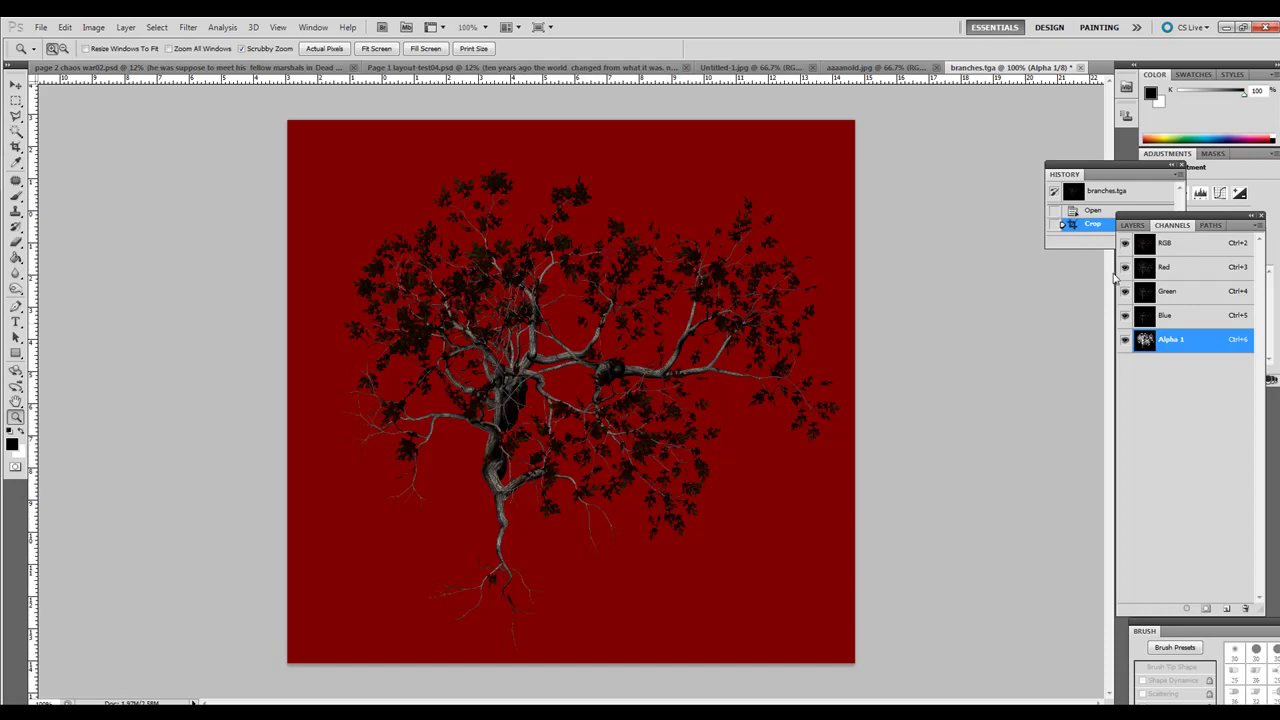
pyautogui.click(1124, 340)
pyautogui.click(1124, 340)
pyautogui.click(1125, 243)
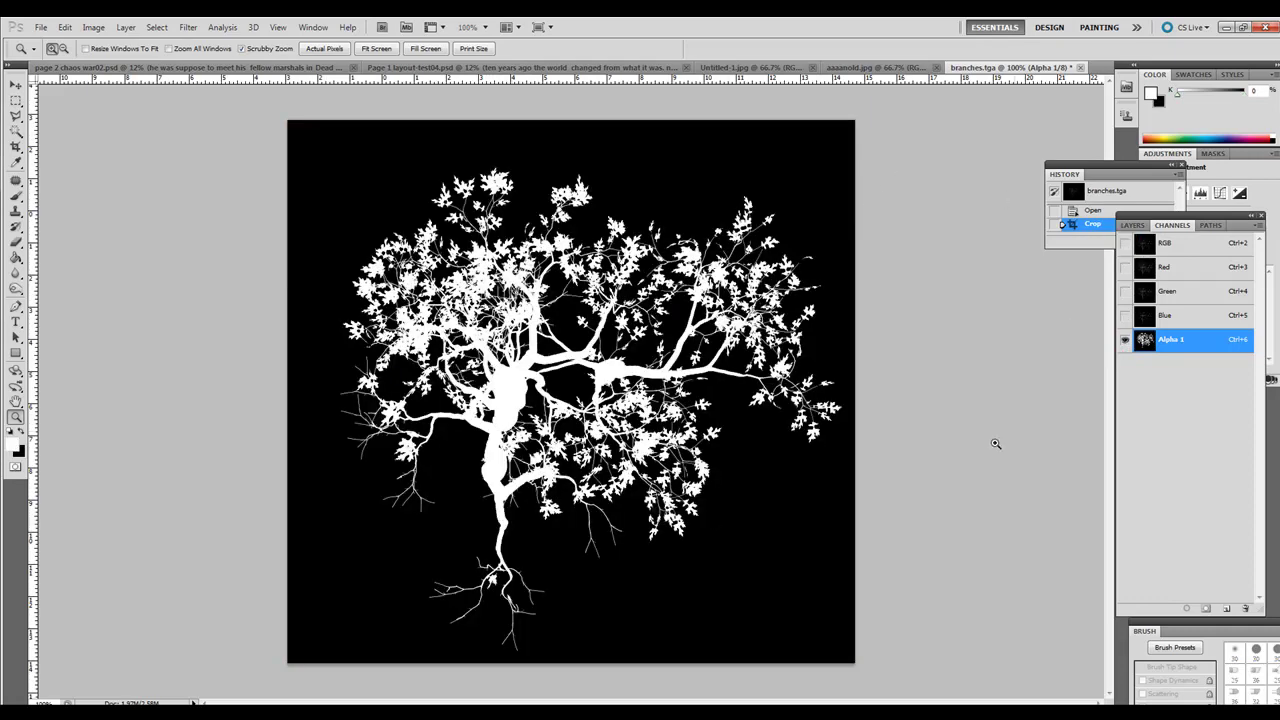
pyautogui.click(1257, 229)
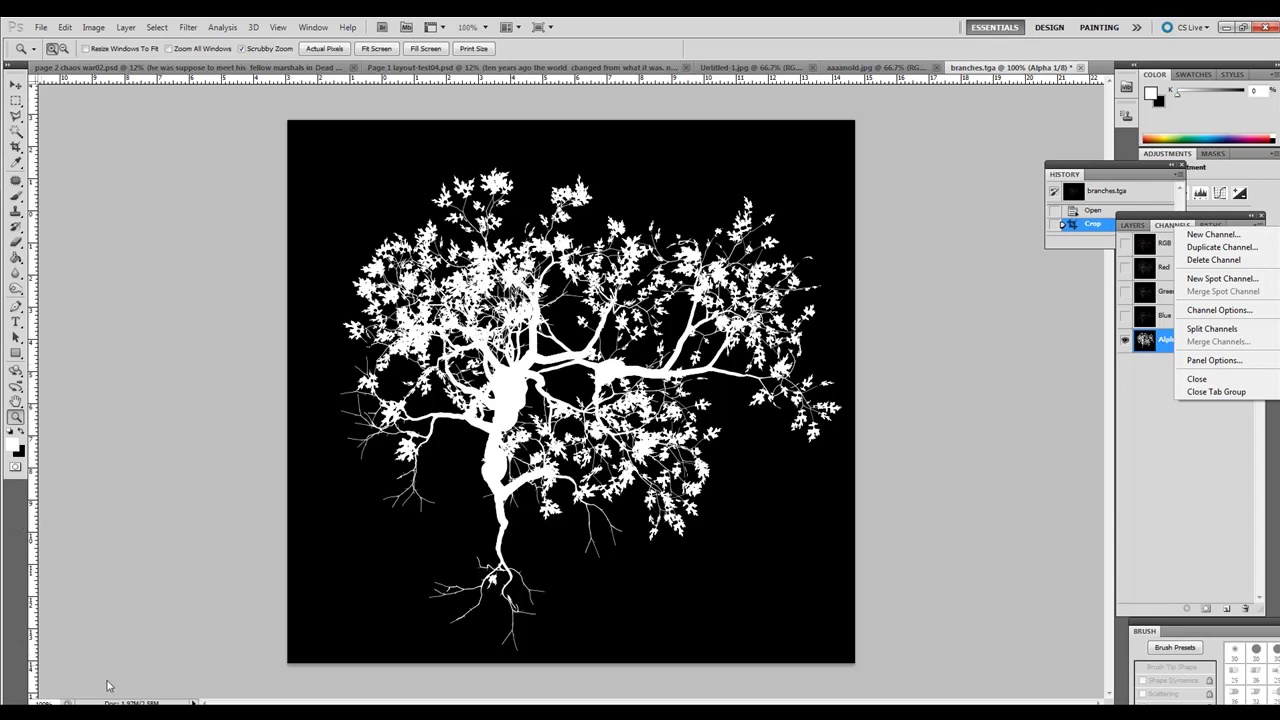
pyautogui.click(1150, 452)
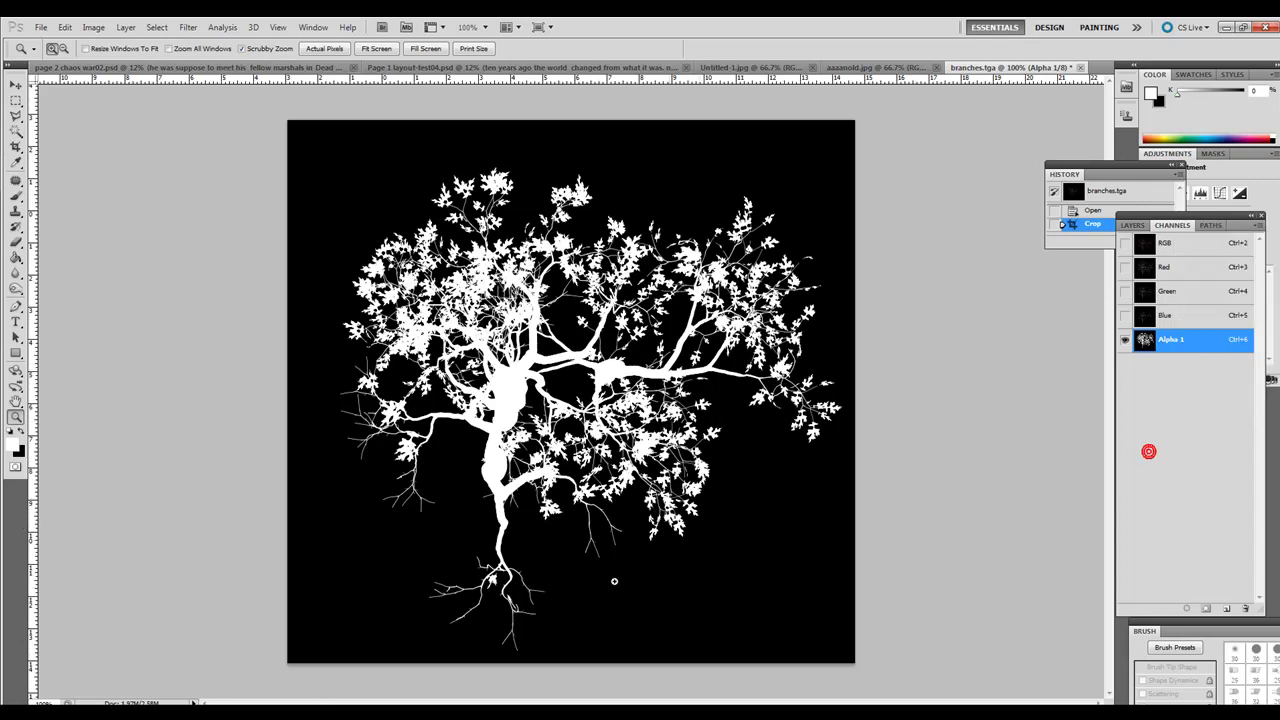
# Switch to Maya and compare the rendered oak's alpha channel with its RGB color in the Render View
pyautogui.moveTo(310, 712)
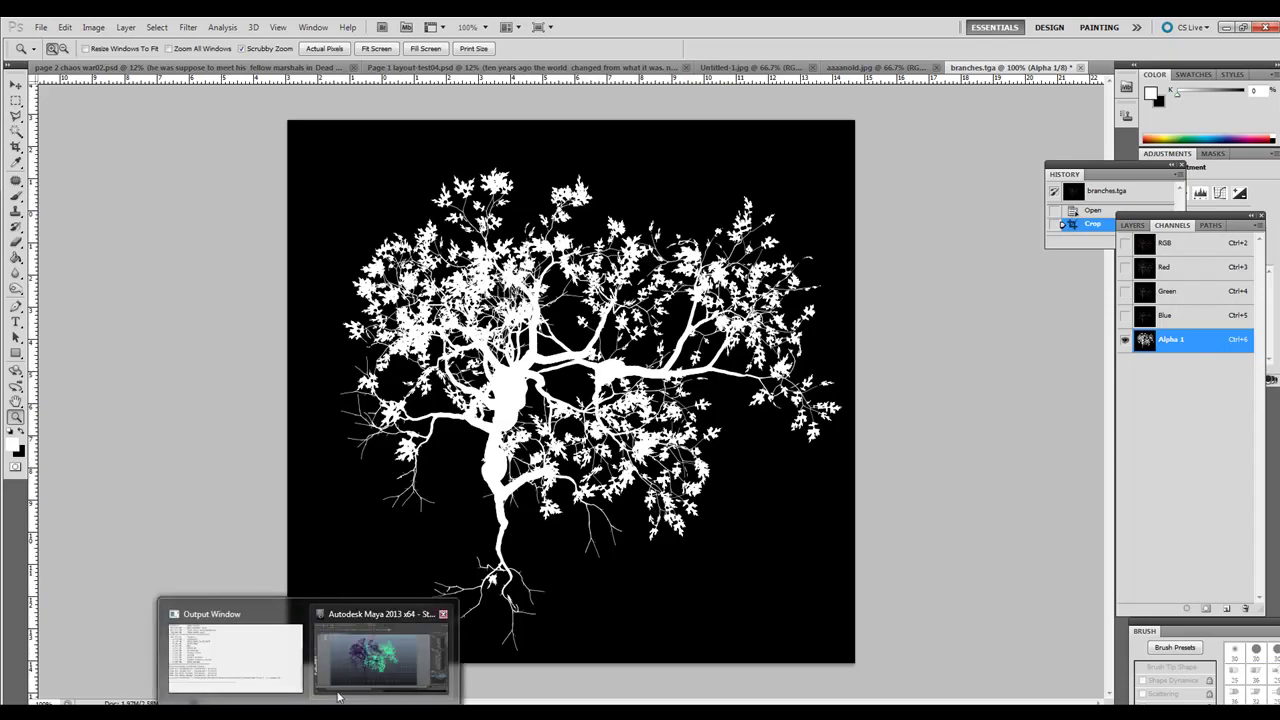
pyautogui.click(386, 651)
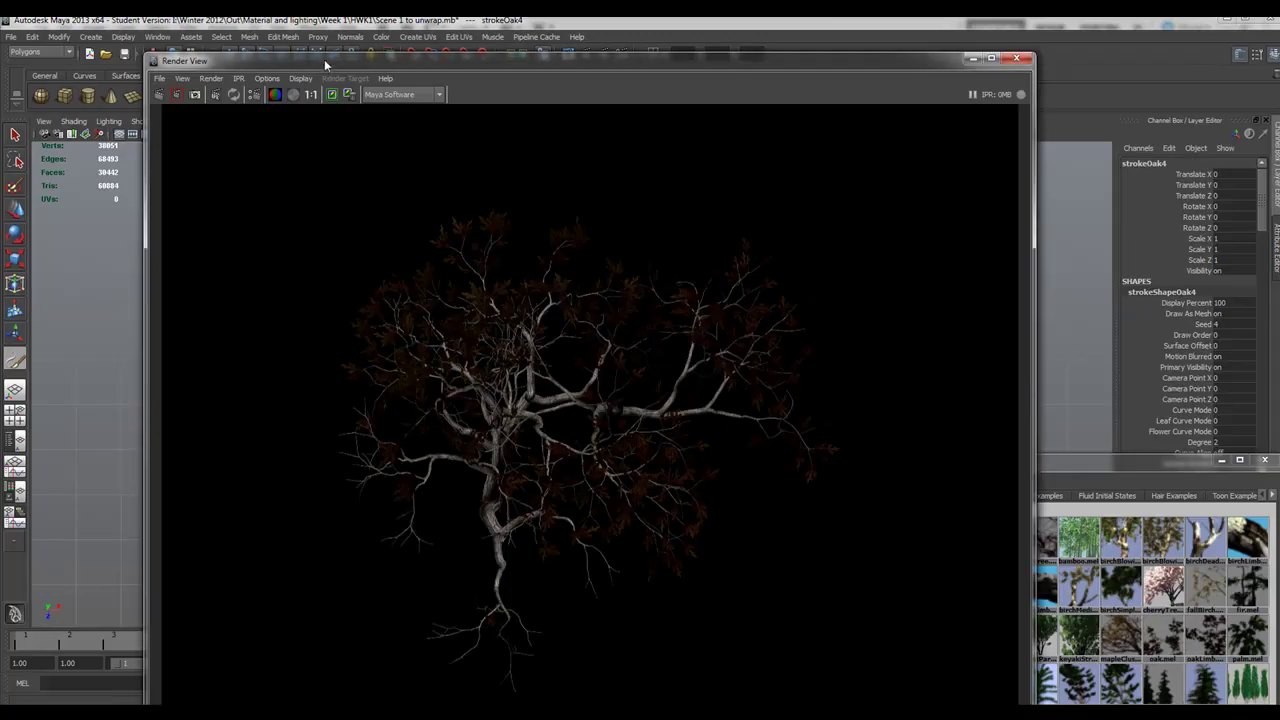
pyautogui.click(293, 94)
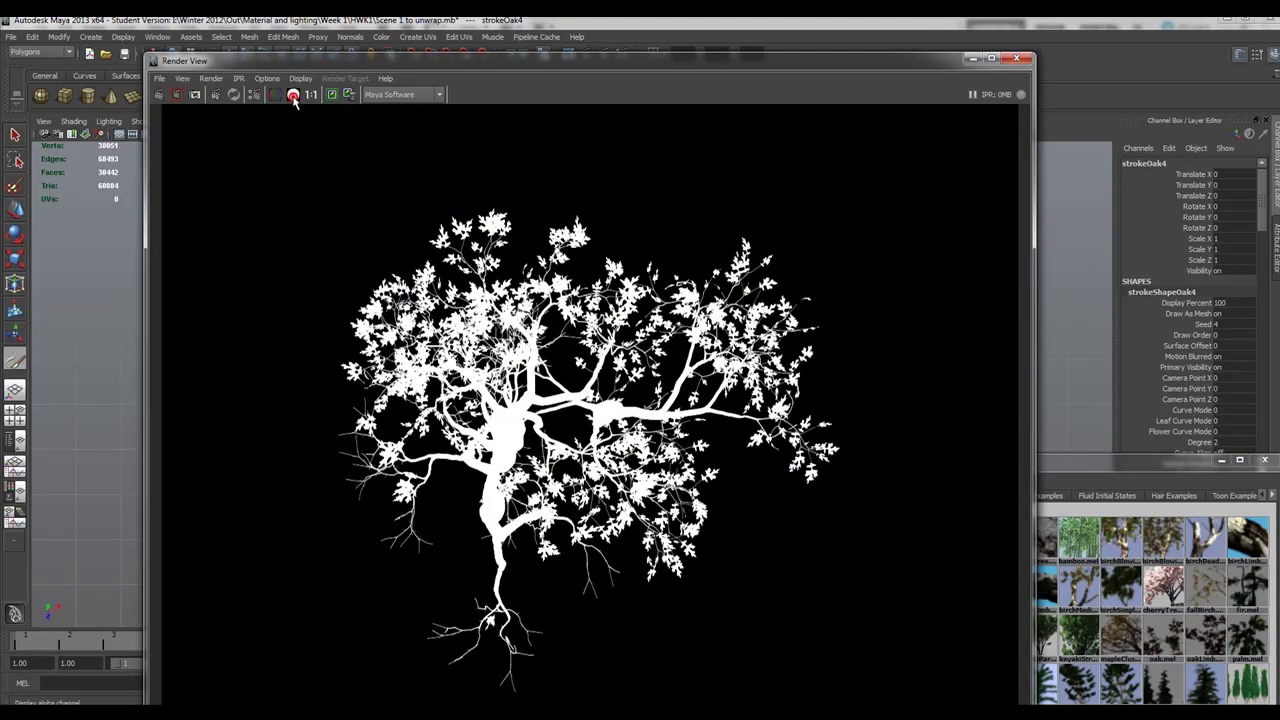
pyautogui.click(277, 94)
pyautogui.click(293, 94)
pyautogui.click(277, 94)
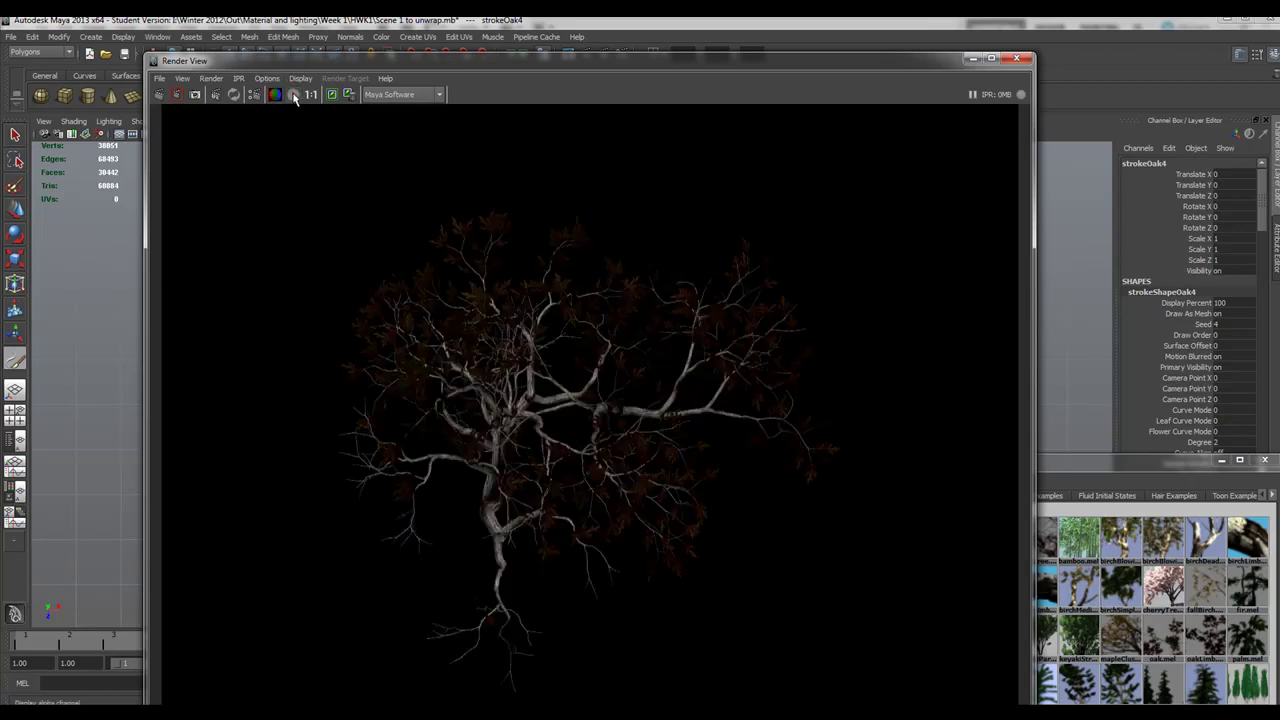
pyautogui.click(293, 94)
pyautogui.click(277, 94)
pyautogui.click(293, 94)
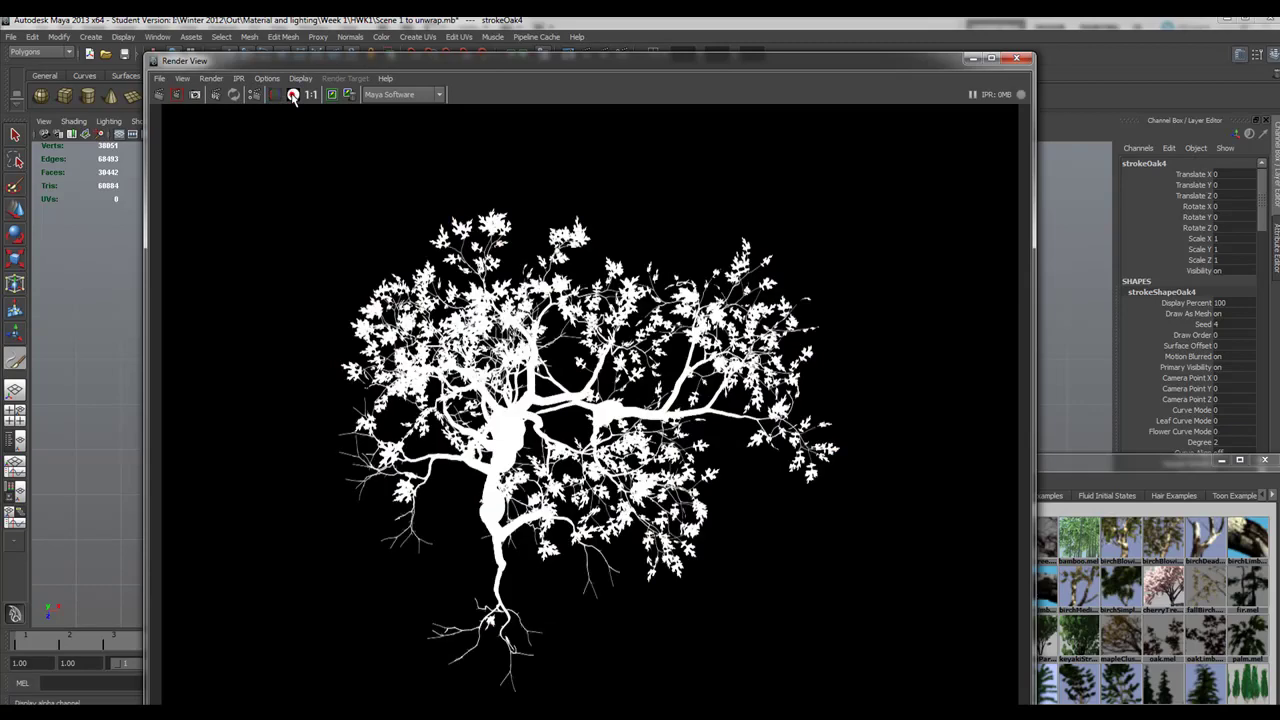
pyautogui.click(279, 95)
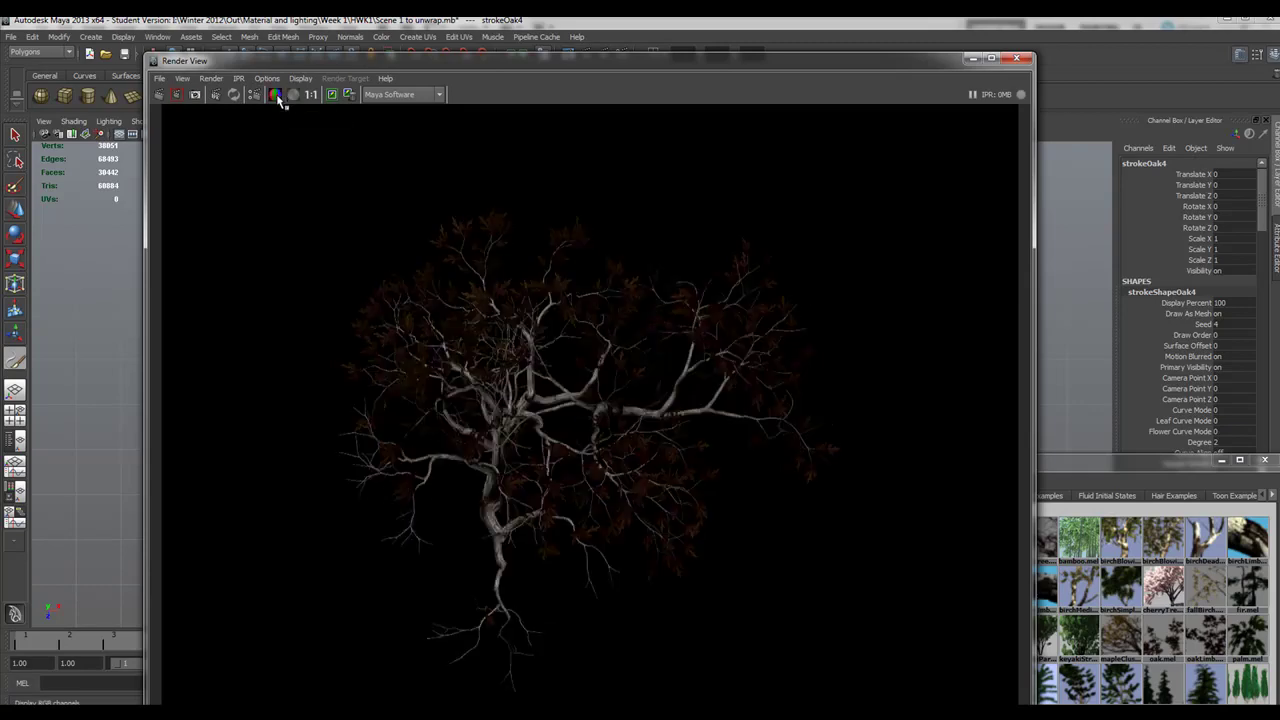
# Review the Render View's Save Image options and close them with Save Raw Image kept as the save mode
pyautogui.click(160, 78)
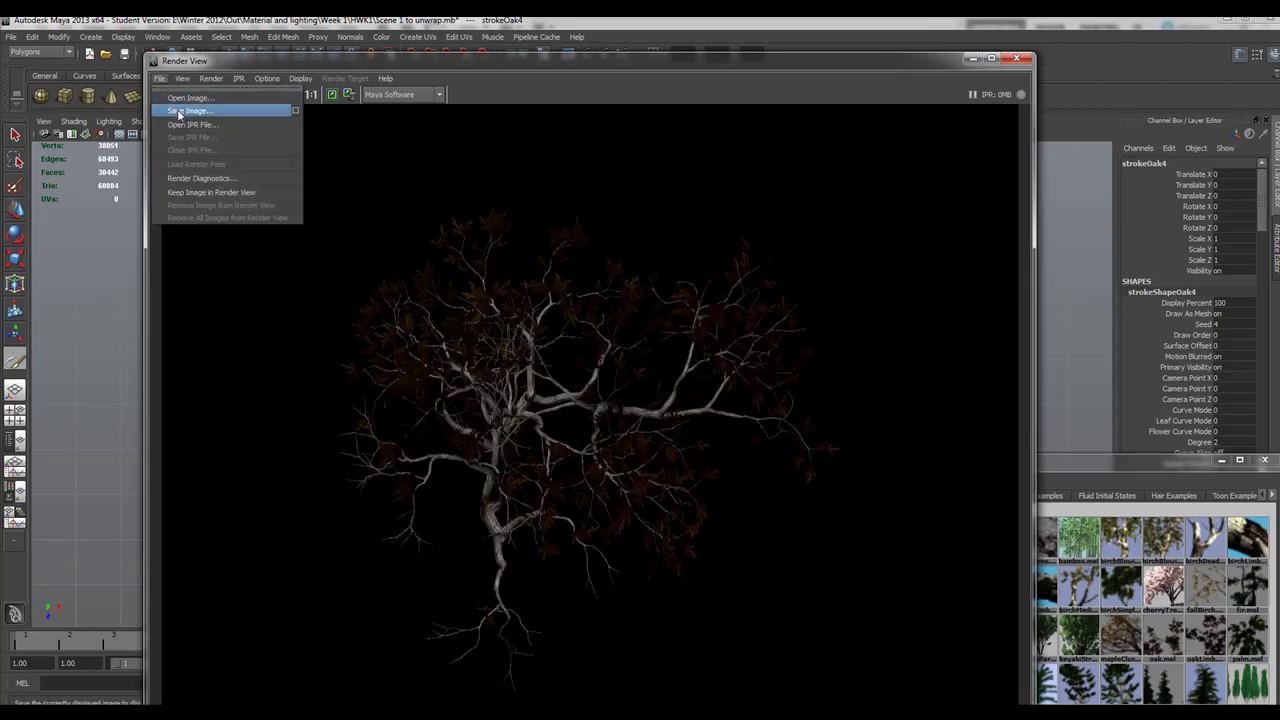
pyautogui.click(295, 110)
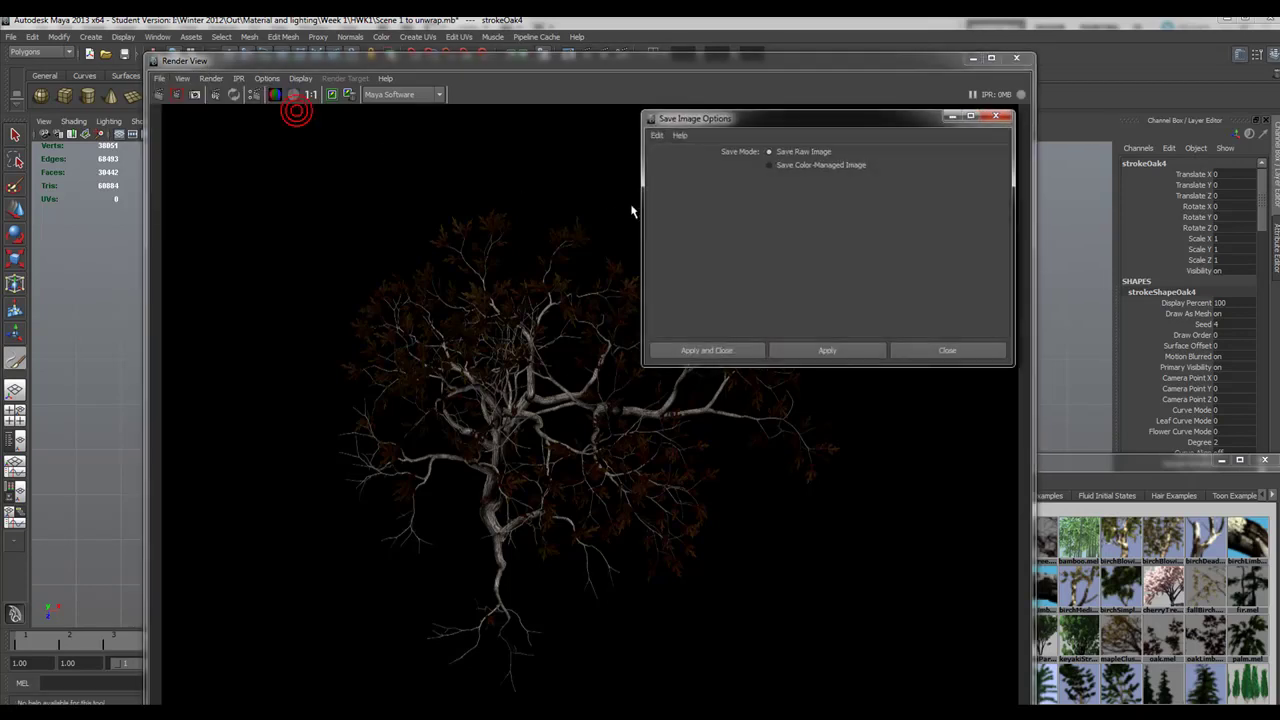
pyautogui.click(723, 350)
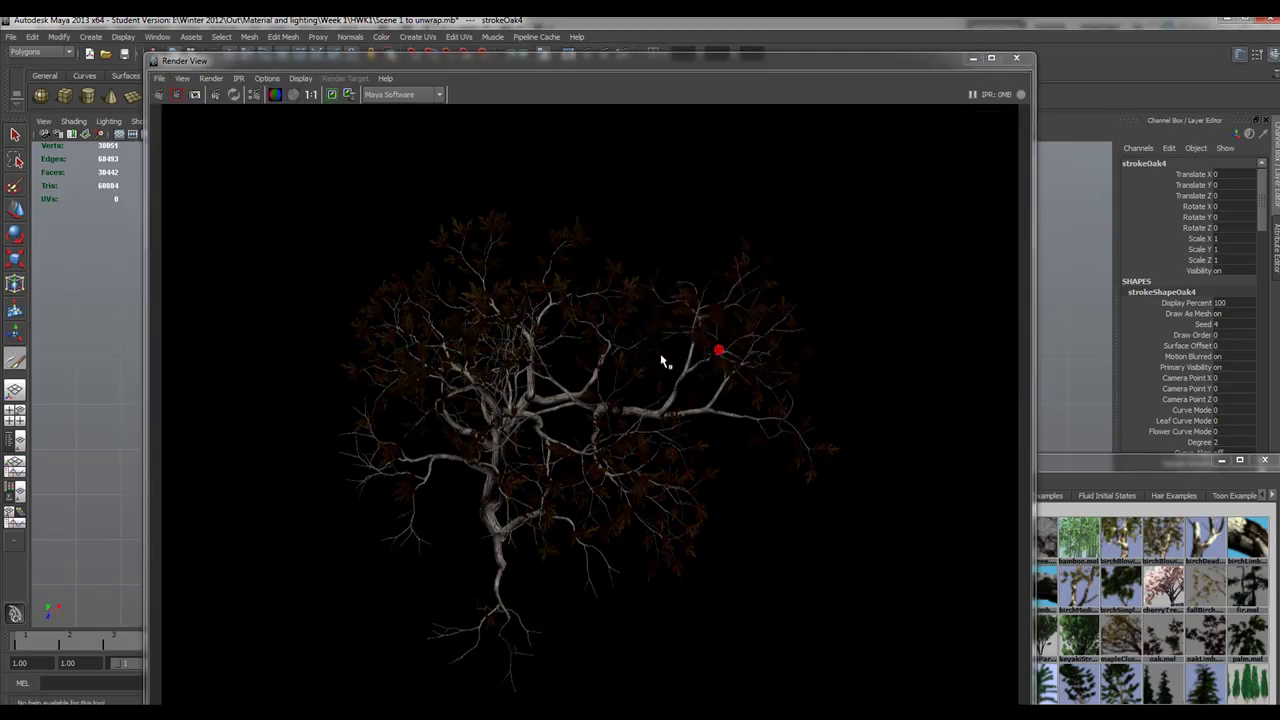
# Examine the file formats available for saving the rendered image, and leave without saving
pyautogui.click(159, 78)
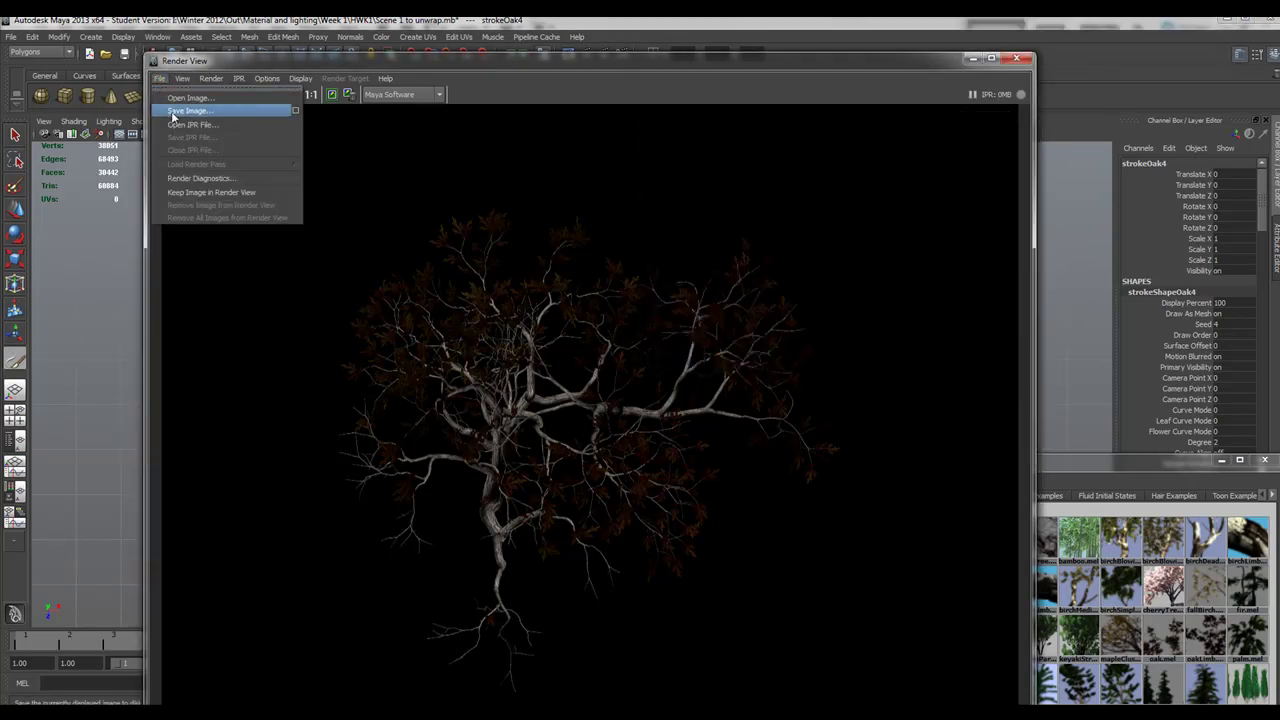
pyautogui.click(172, 112)
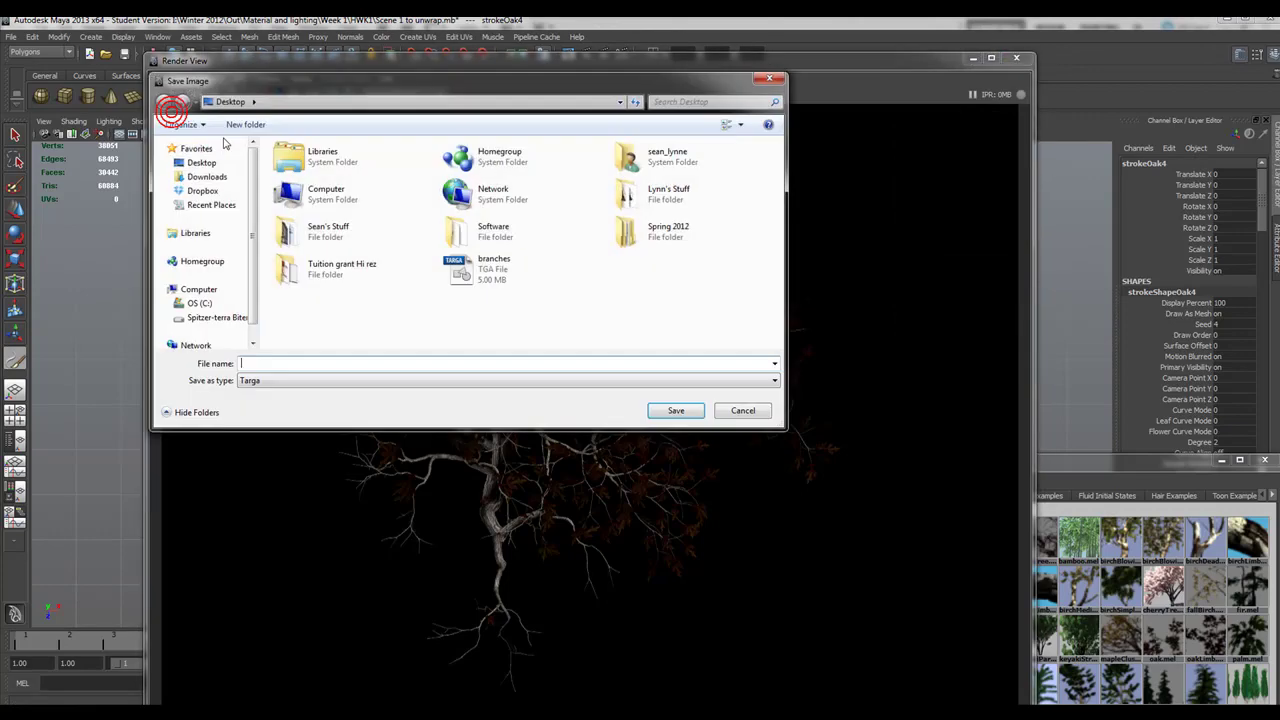
pyautogui.click(308, 380)
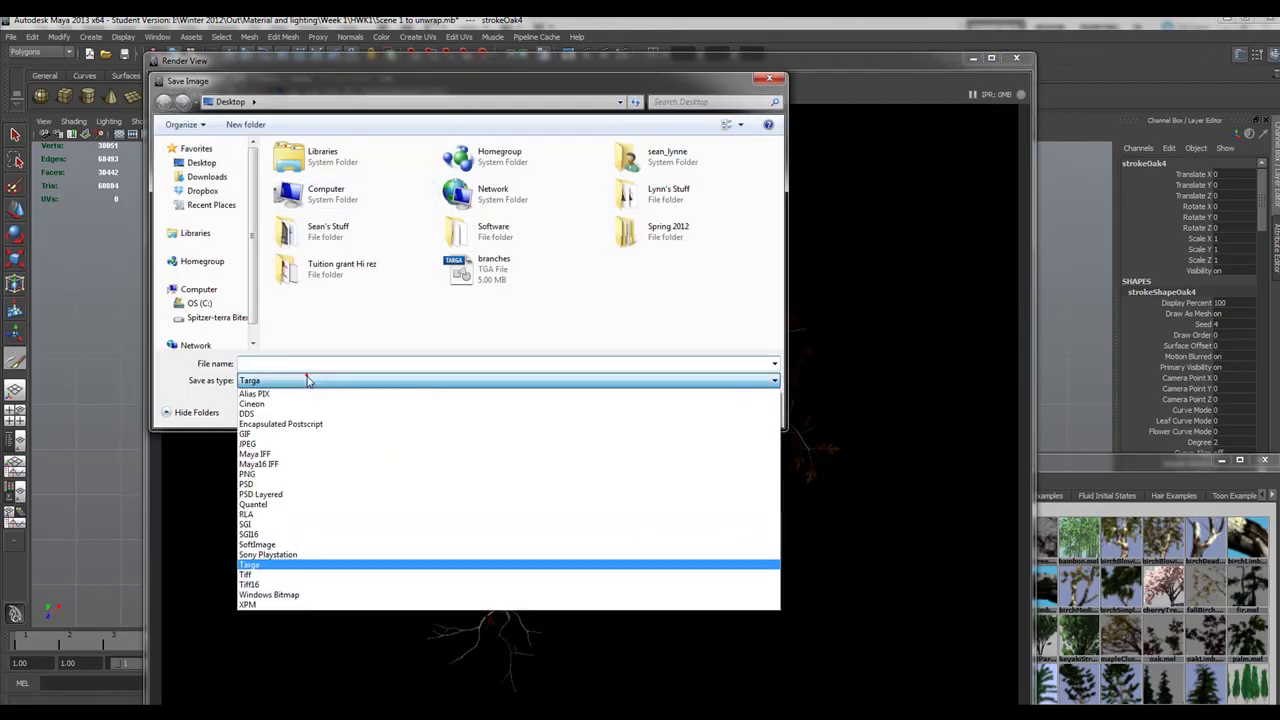
pyautogui.click(175, 369)
pyautogui.click(746, 411)
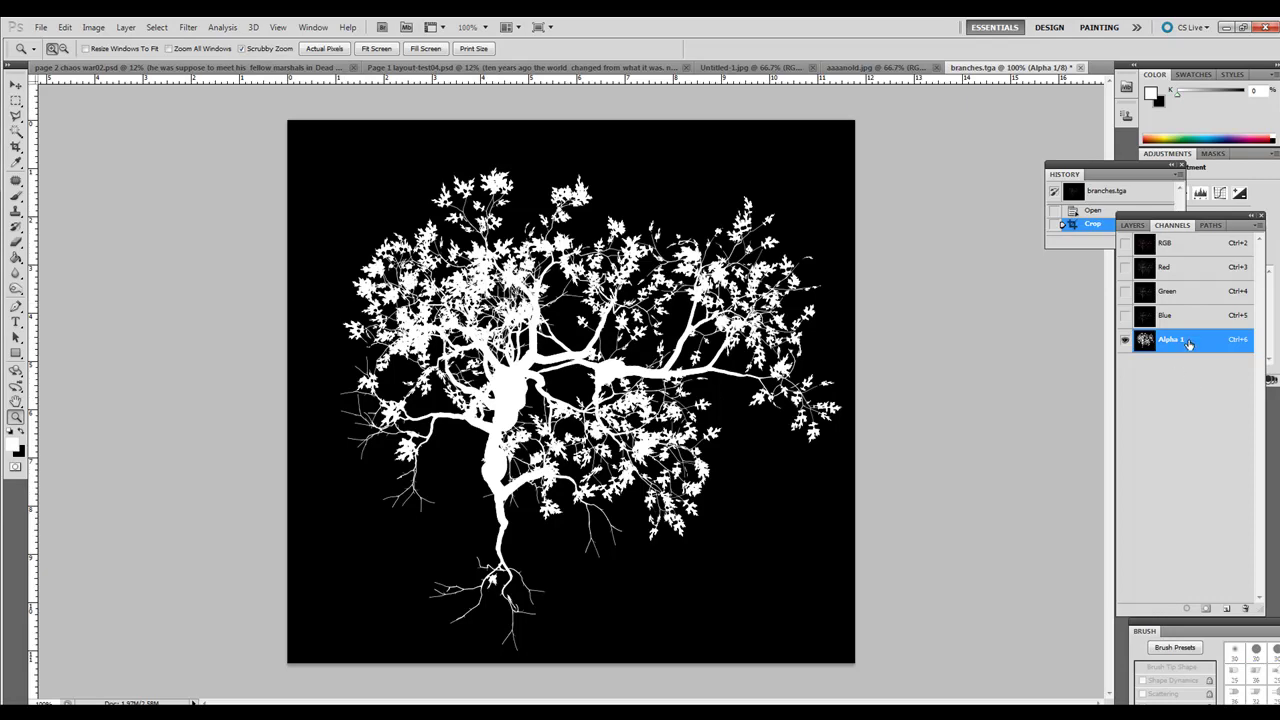
# Show the RGB channels together with Alpha 1 in Photoshop and toggle the red mask overlay to compare them
pyautogui.click(1125, 243)
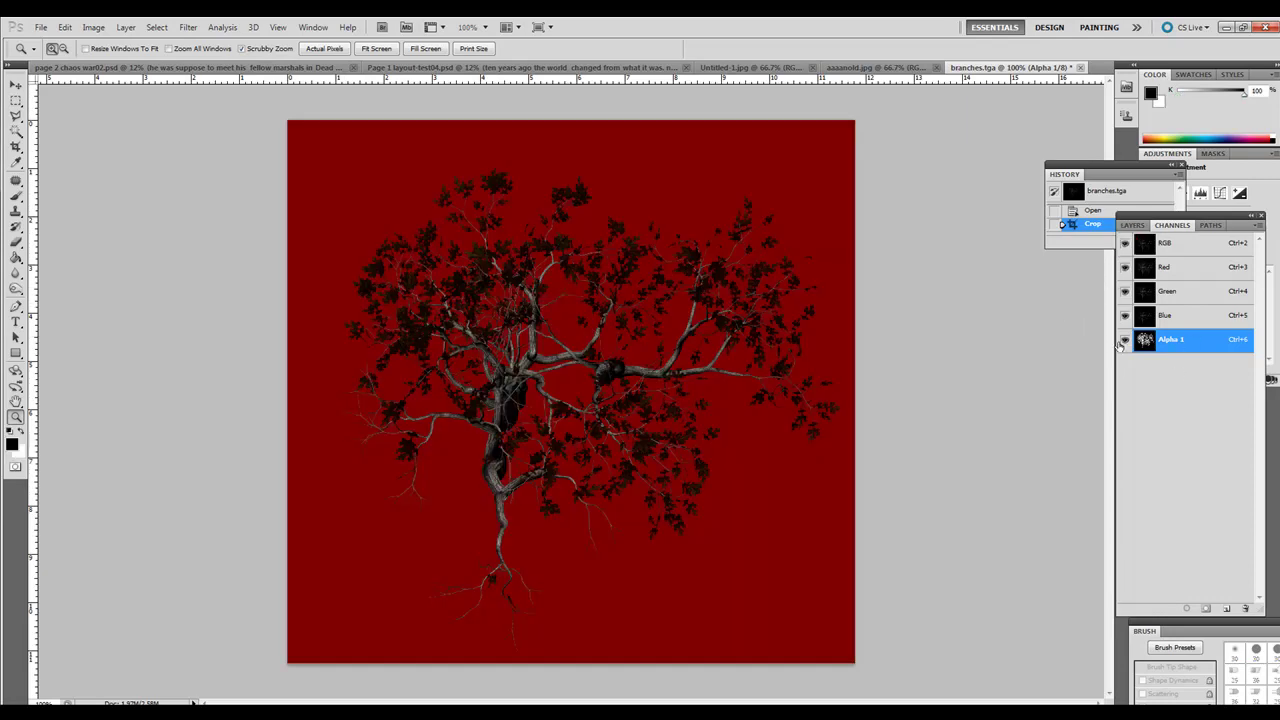
pyautogui.click(1125, 340)
pyautogui.click(1125, 340)
pyautogui.click(1124, 341)
pyautogui.click(1124, 341)
pyautogui.click(1124, 341)
pyautogui.click(1124, 341)
# Return to the layer list and save the cropped branches.tga image
pyautogui.click(1133, 225)
pyautogui.click(40, 27)
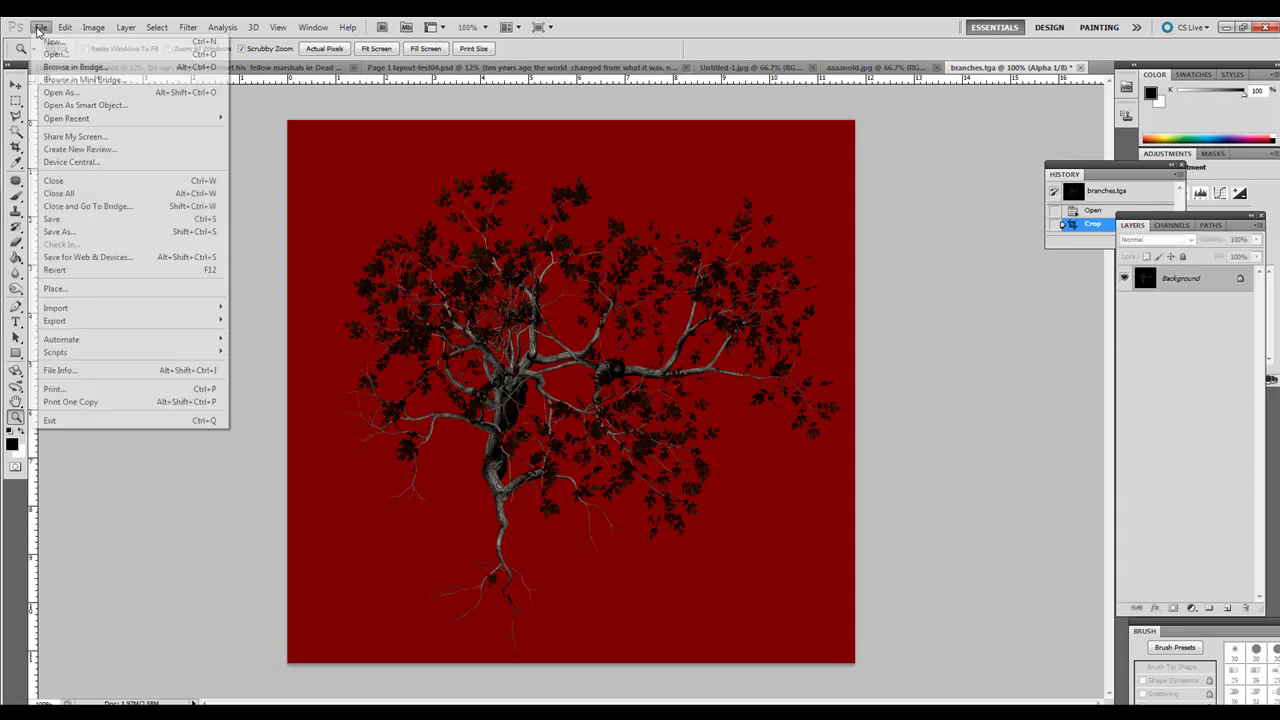
pyautogui.click(123, 28)
pyautogui.click(41, 27)
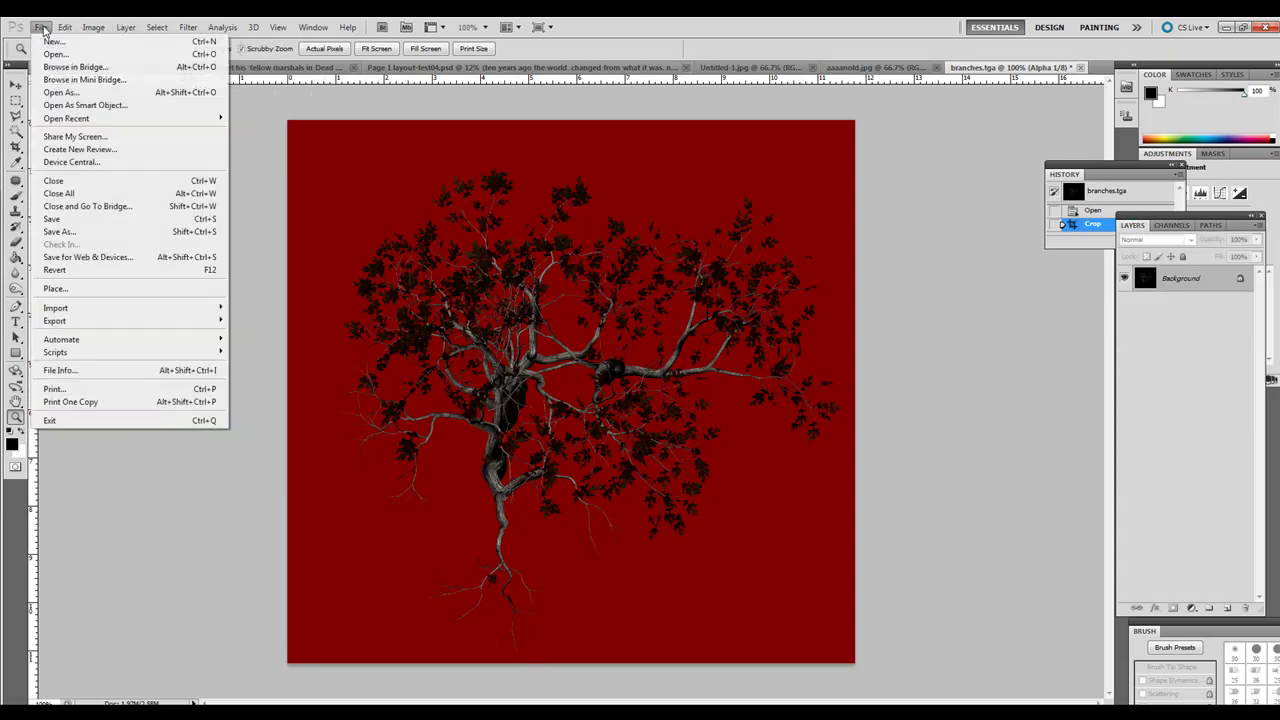
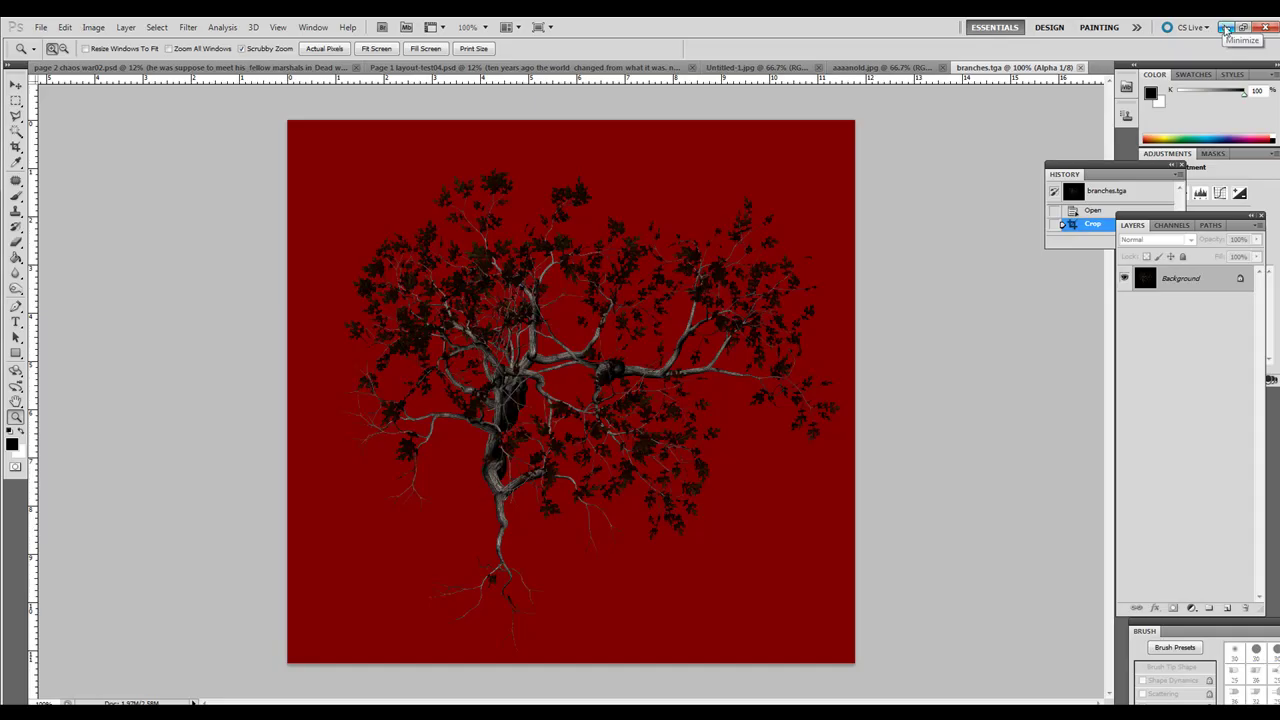
# Minimize Photoshop, switch back to Maya and close the Render View
pyautogui.click(1226, 28)
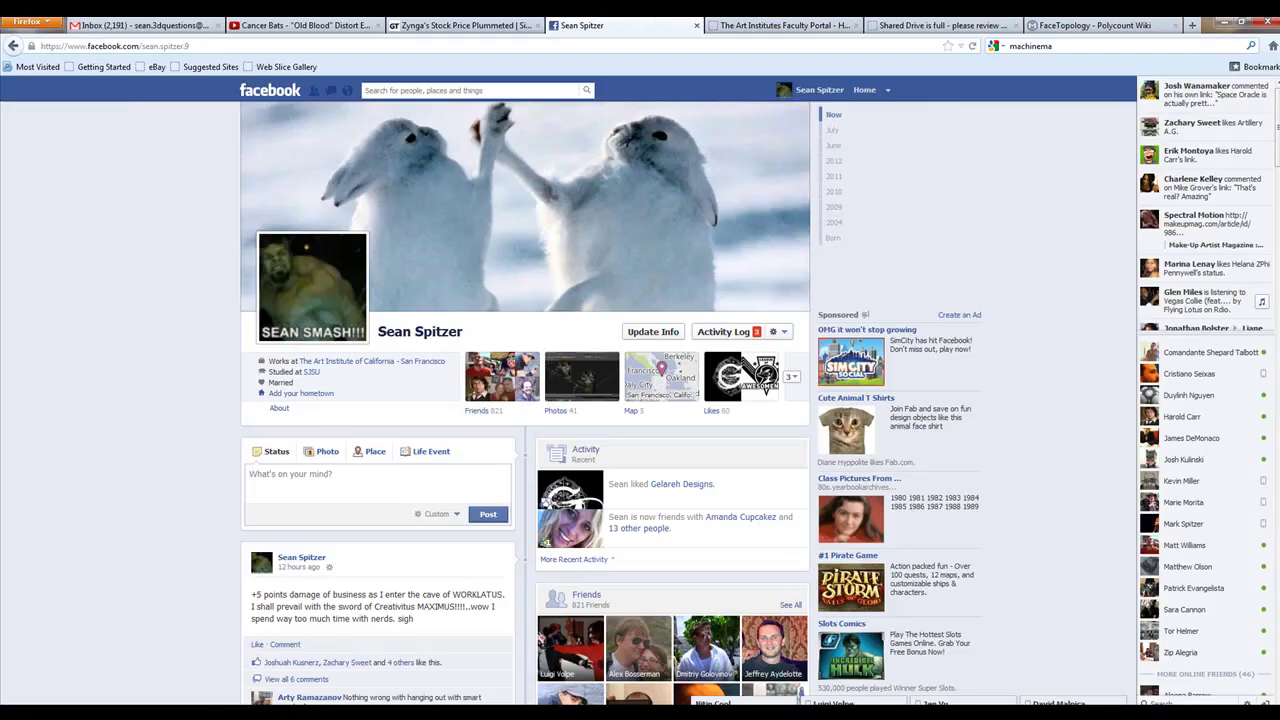
pyautogui.hotkey('alt', 'Tab')
pyautogui.moveTo(310, 712)
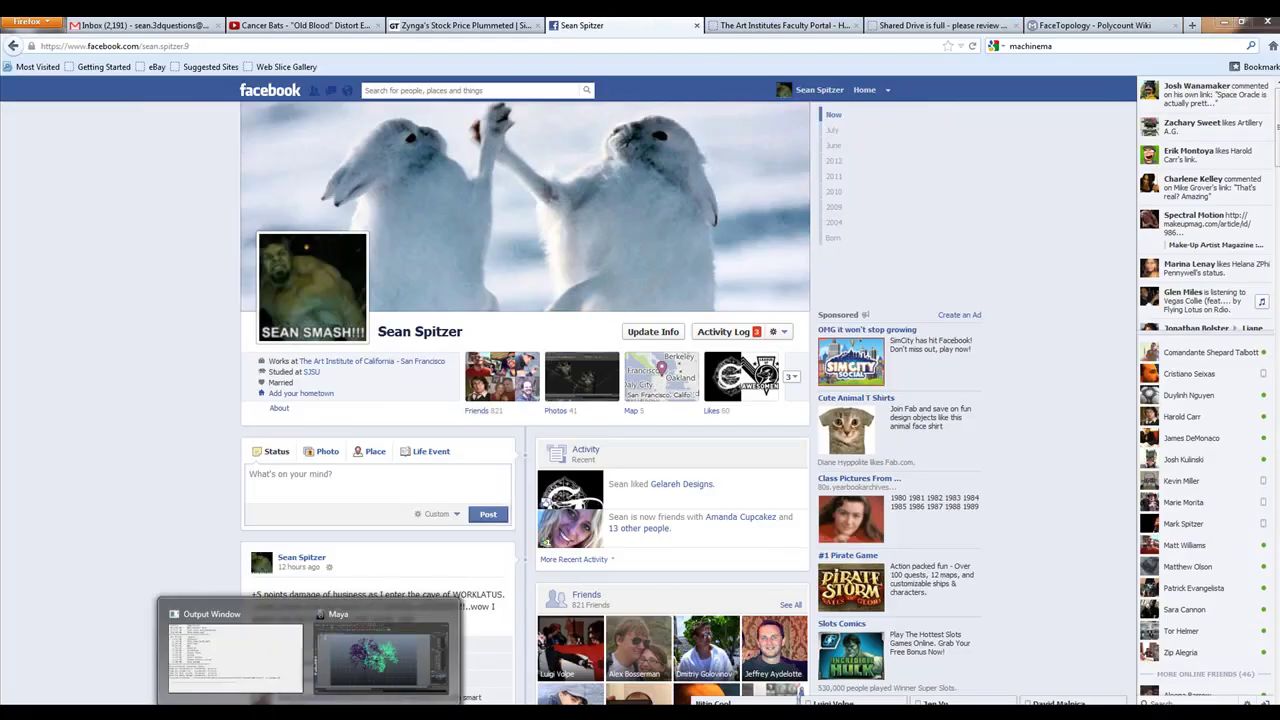
pyautogui.click(350, 678)
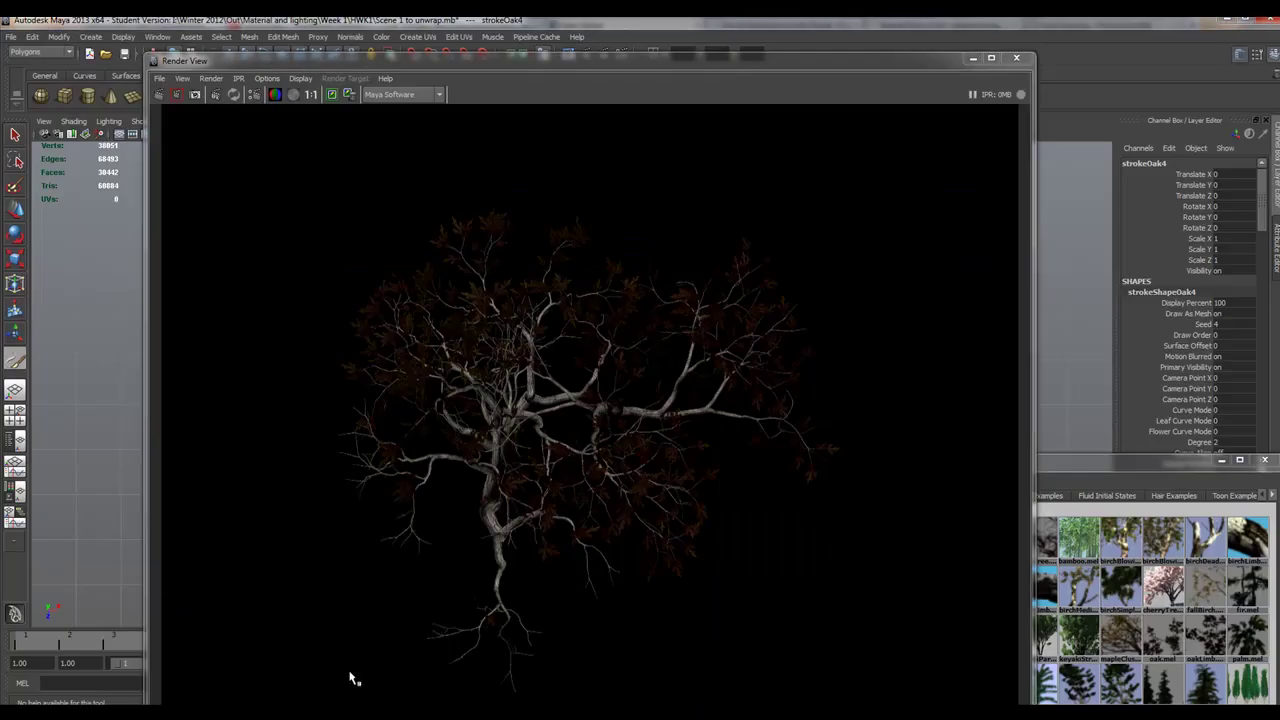
pyautogui.click(1016, 57)
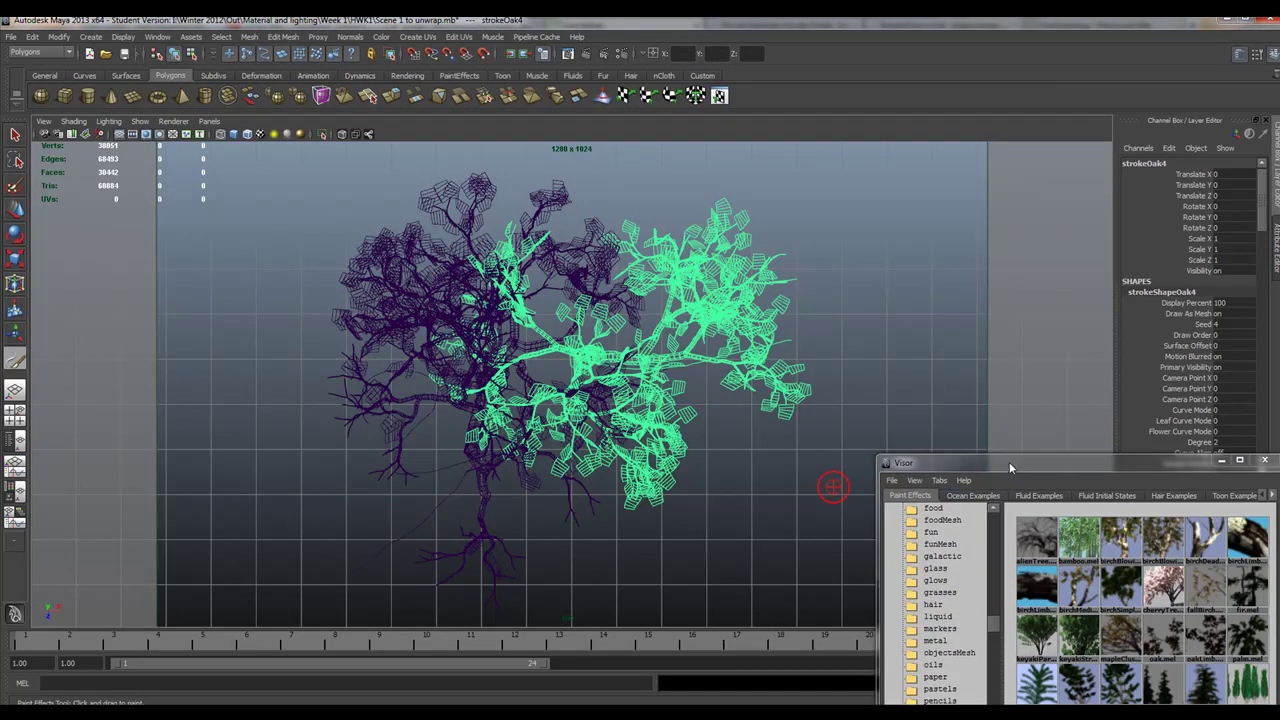
# Move the Visor clear of the viewport and delete the selected oak stroke
pyautogui.moveTo(1009, 462); pyautogui.dragTo(616, 631)
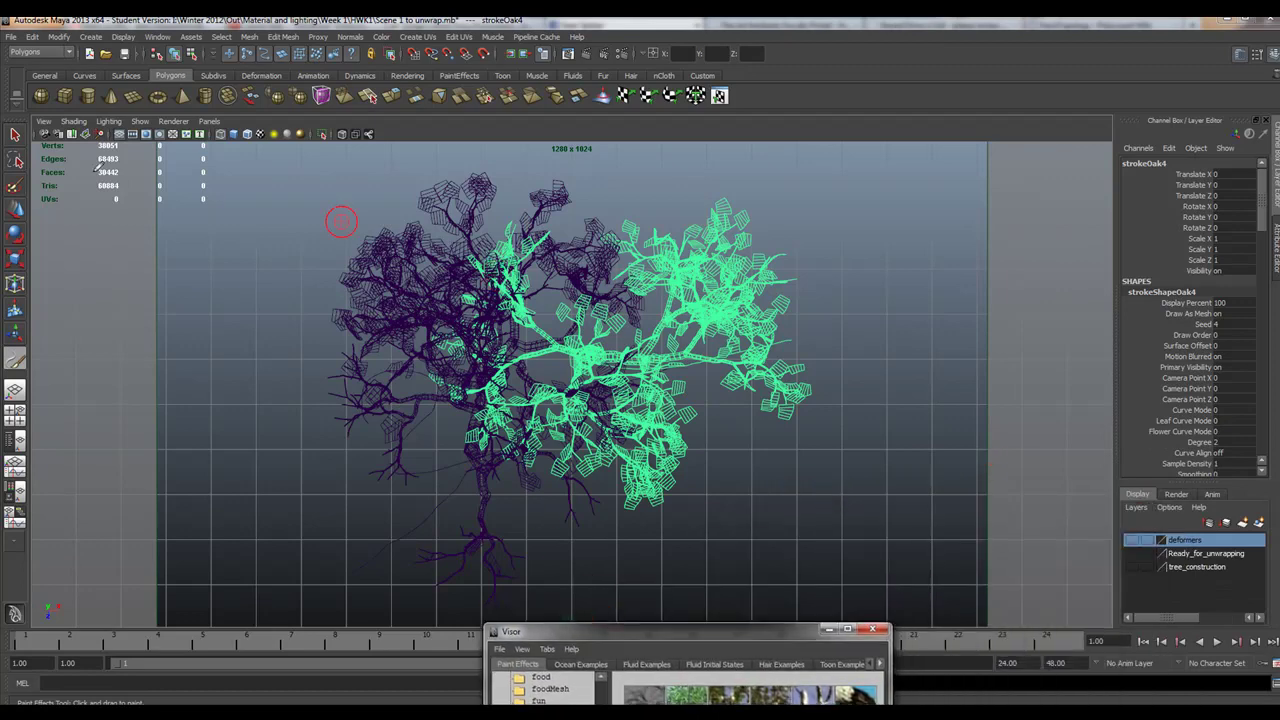
pyautogui.press('q')
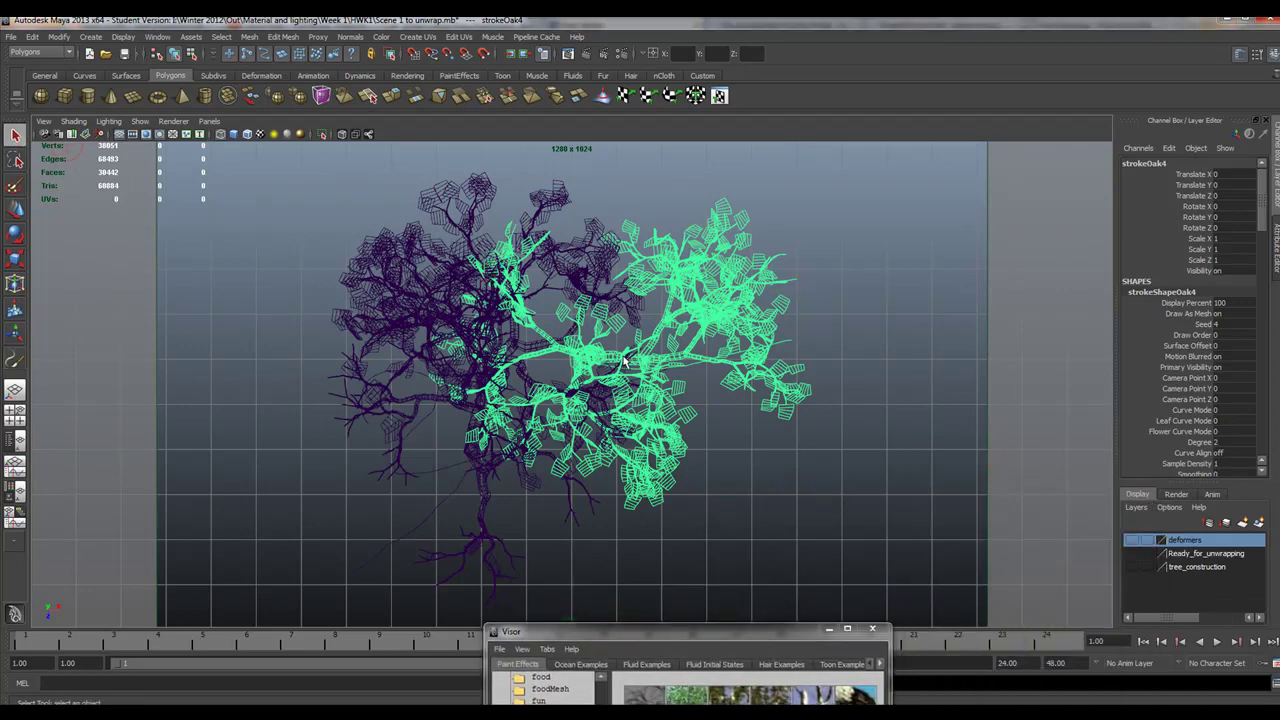
pyautogui.press('Delete')
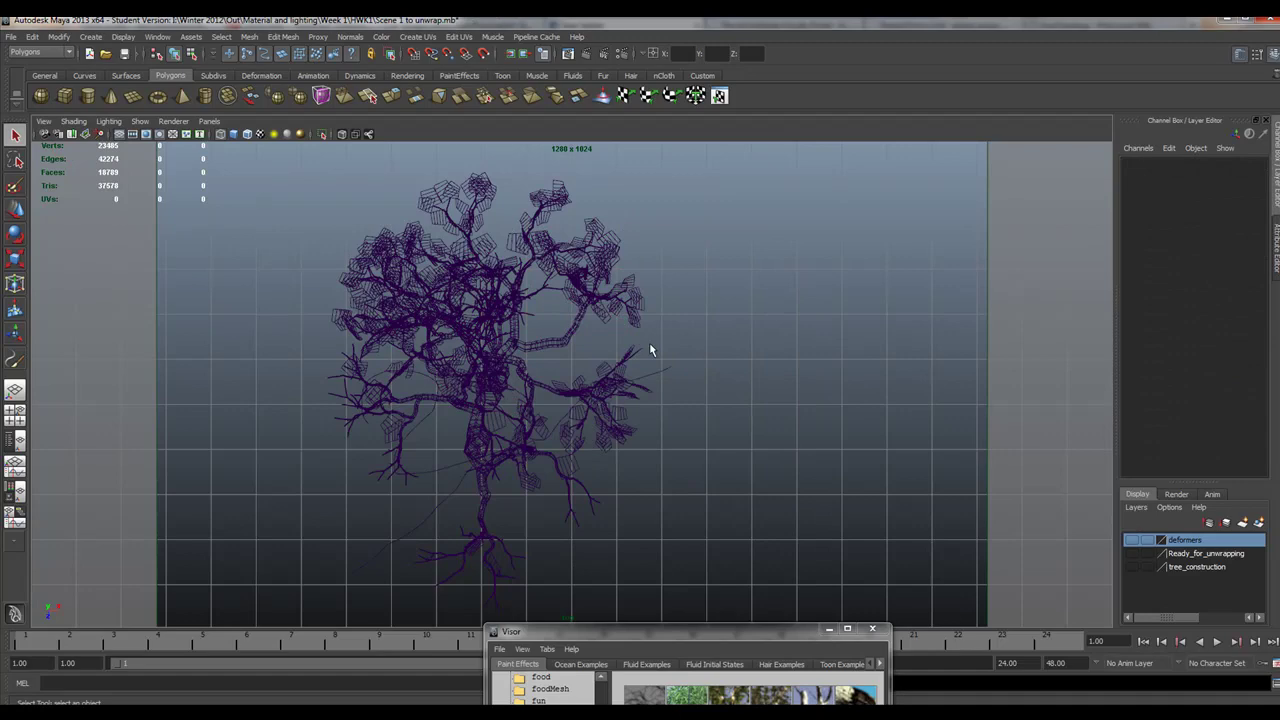
# Delete the remaining oak strokes from the viewport one after another
pyautogui.click(511, 326)
pyautogui.press('Delete')
pyautogui.click(488, 406)
pyautogui.press('Delete')
pyautogui.click(497, 371)
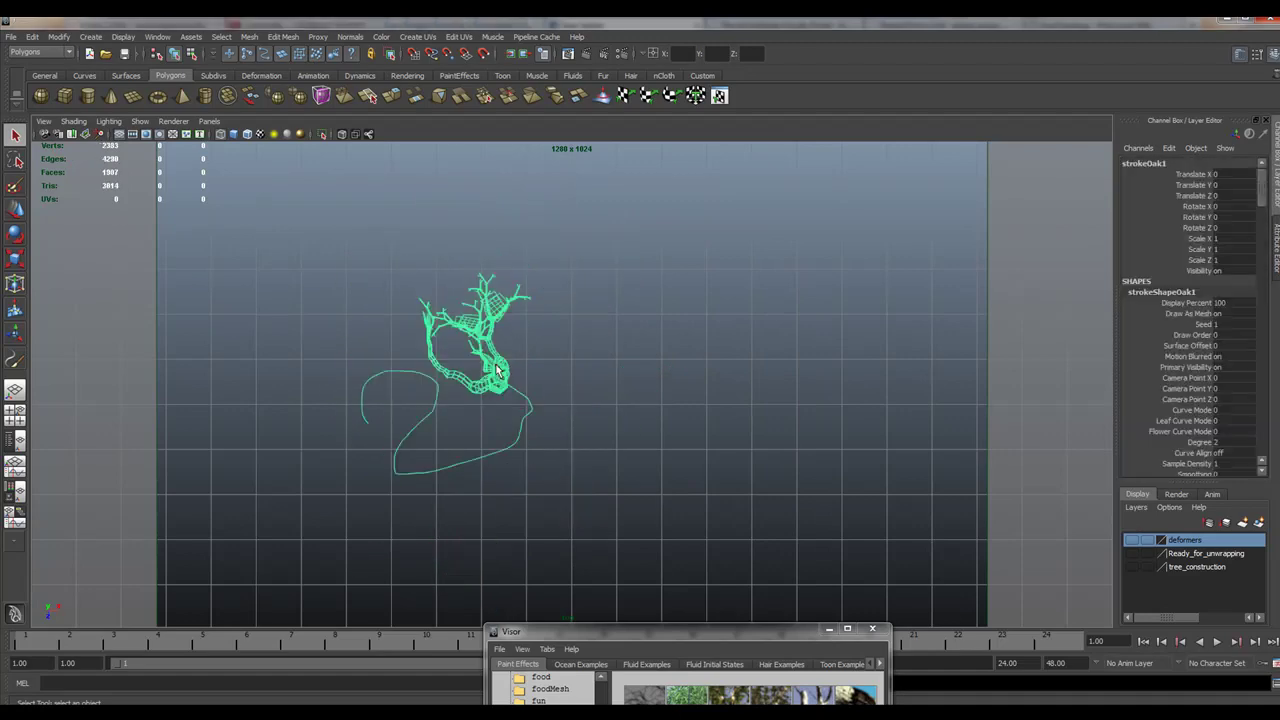
pyautogui.press('Delete')
# Switch to the full perspective view and draw a polygon plane about 11.29 by 12.19 units on the ground beside the tree
pyautogui.press('space')
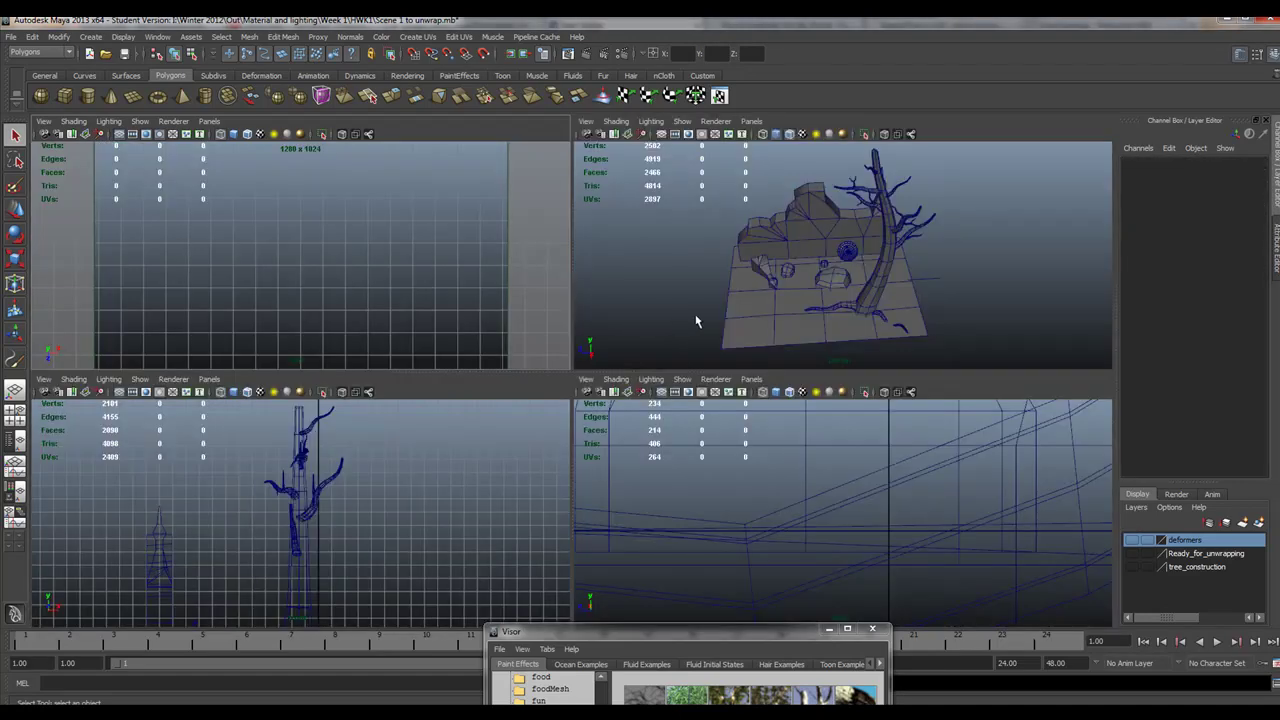
pyautogui.press('space')
pyautogui.keyDown('alt'); pyautogui.moveTo(517, 394); pyautogui.dragTo(551, 438); pyautogui.keyUp('alt')
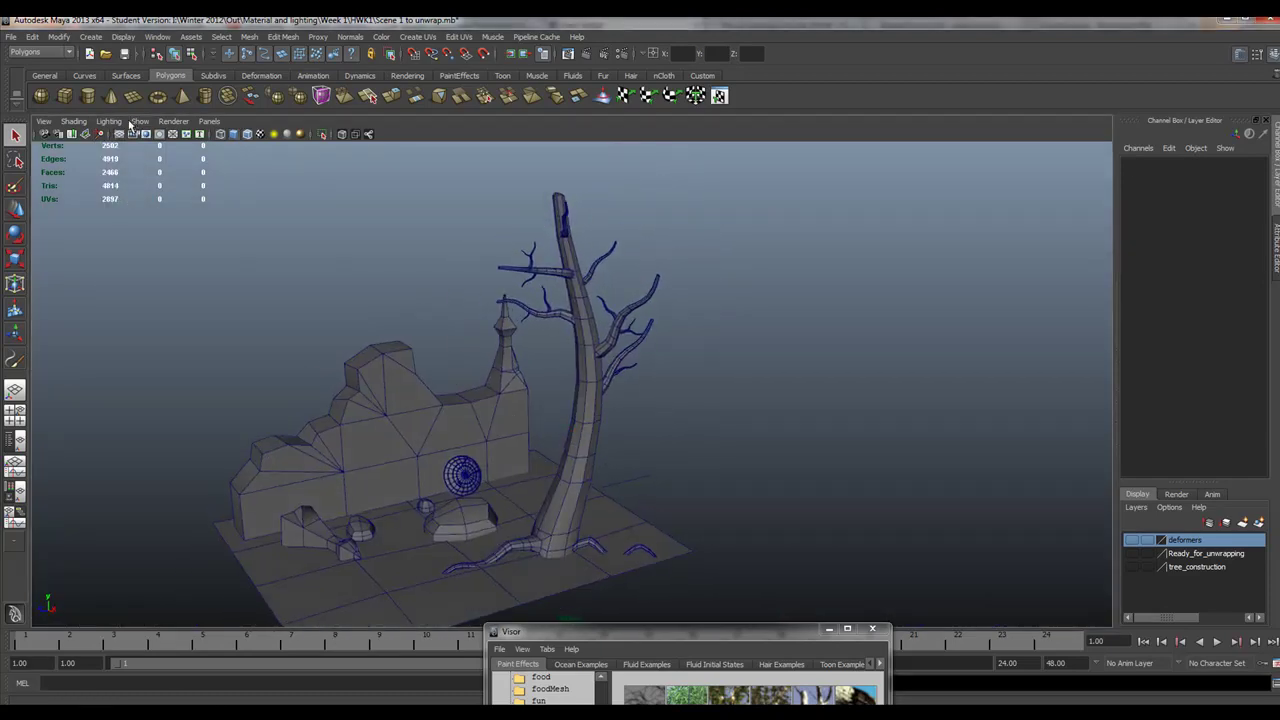
pyautogui.click(133, 95)
pyautogui.moveTo(703, 487); pyautogui.dragTo(648, 617)
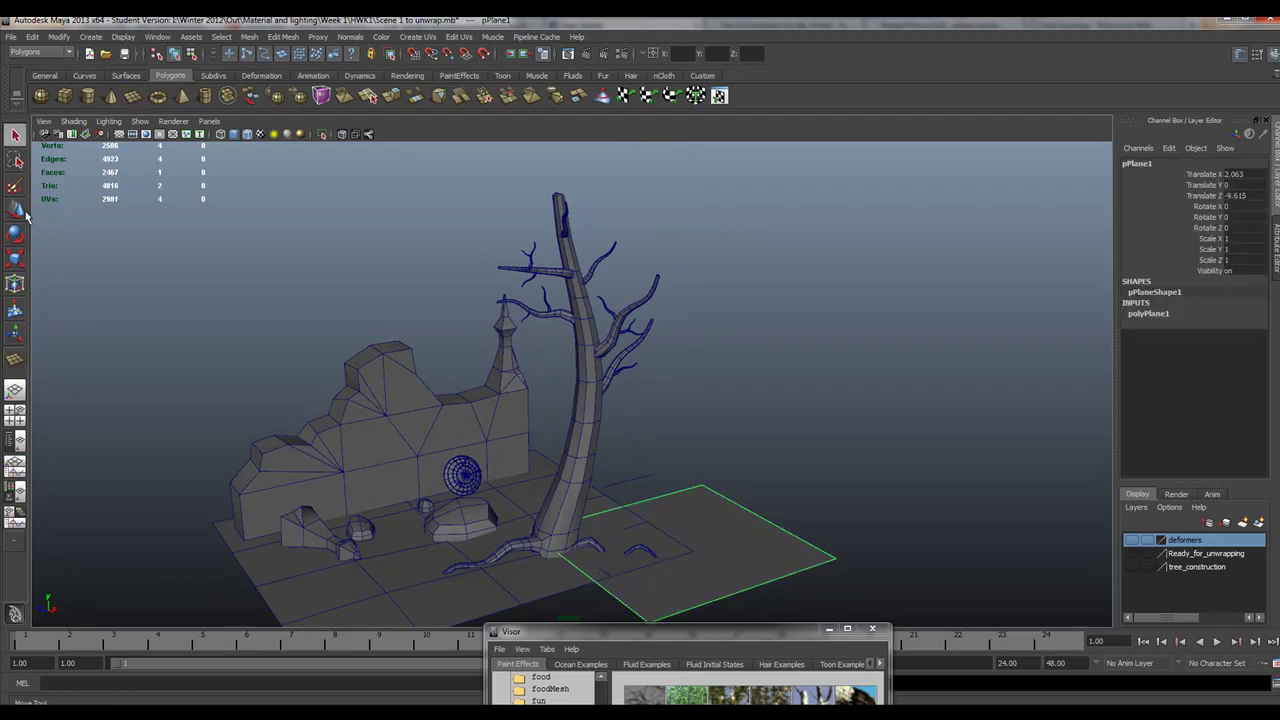
# Move the new plane along Z to about -17.33, clear of the ground mesh, and deselect it
pyautogui.press('w')
pyautogui.moveTo(648, 553); pyautogui.dragTo(754, 521)
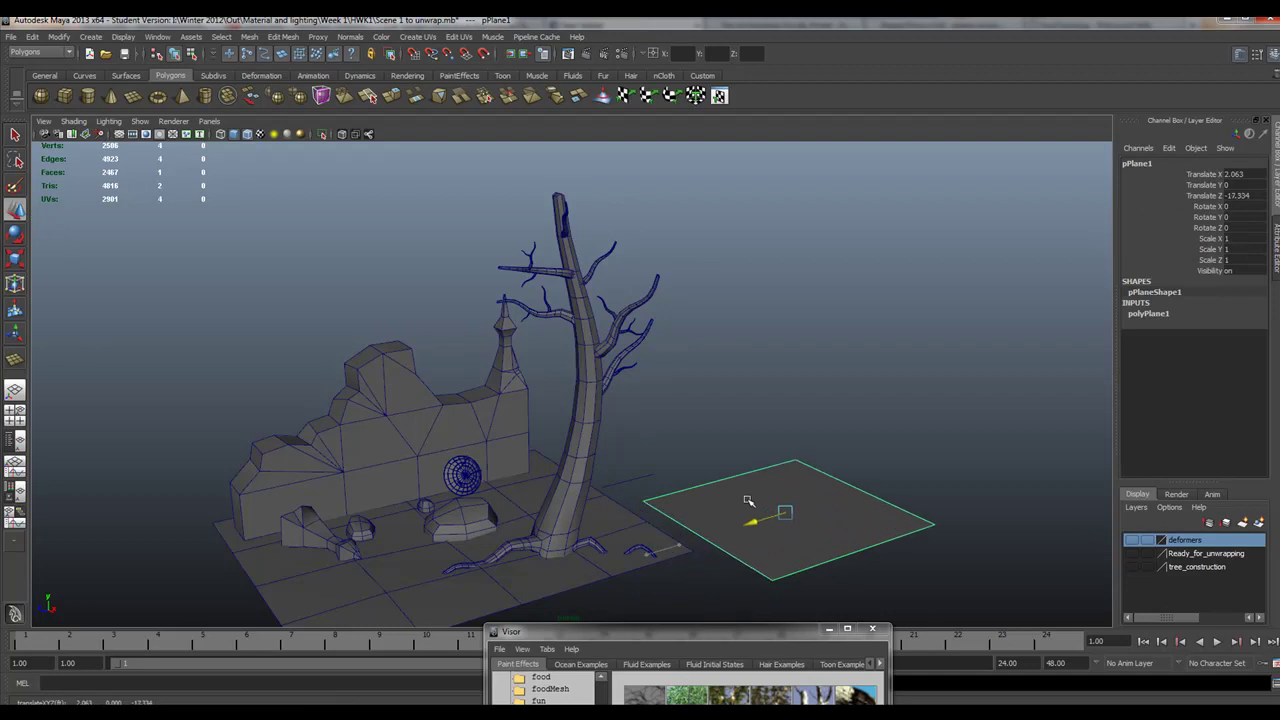
pyautogui.click(642, 526)
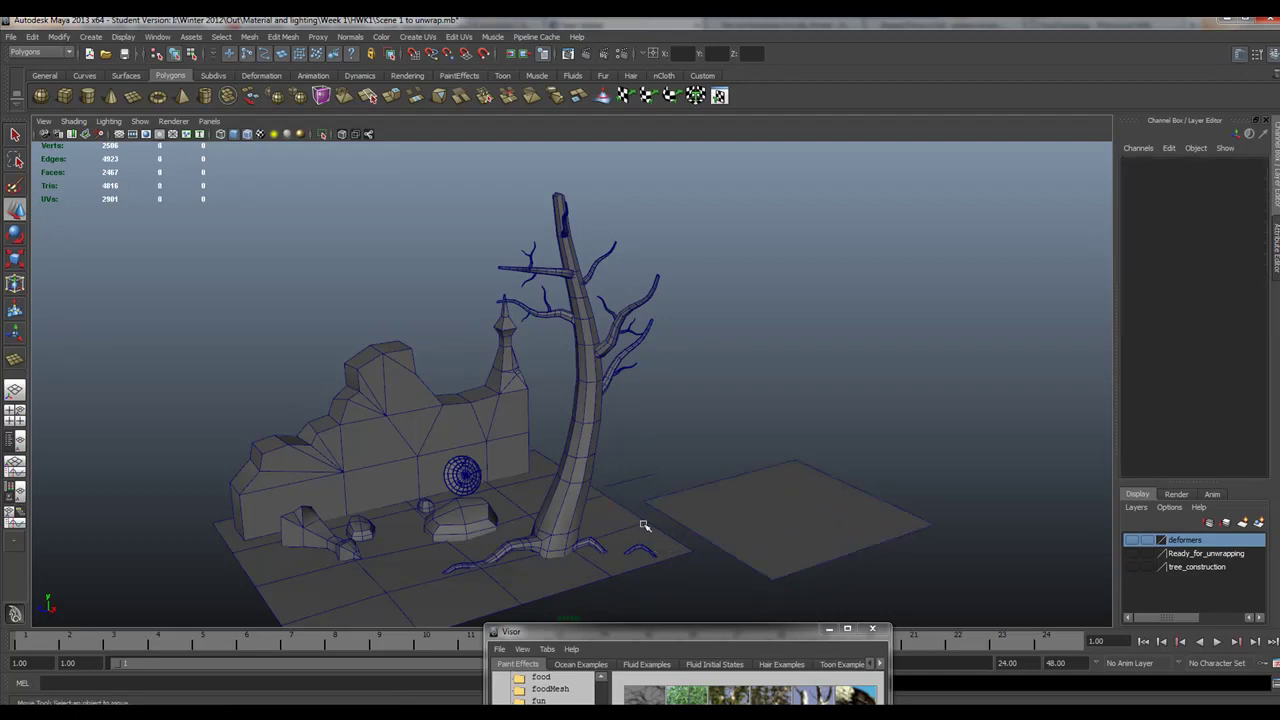
# Set the plane's subdivisions to 3 in both width and height
pyautogui.keyDown('alt'); pyautogui.moveTo(644, 448); pyautogui.dragTo(518, 452); pyautogui.keyUp('alt')
pyautogui.keyDown('alt'); pyautogui.moveTo(518, 452); pyautogui.dragTo(651, 434, button='right'); pyautogui.keyUp('alt')
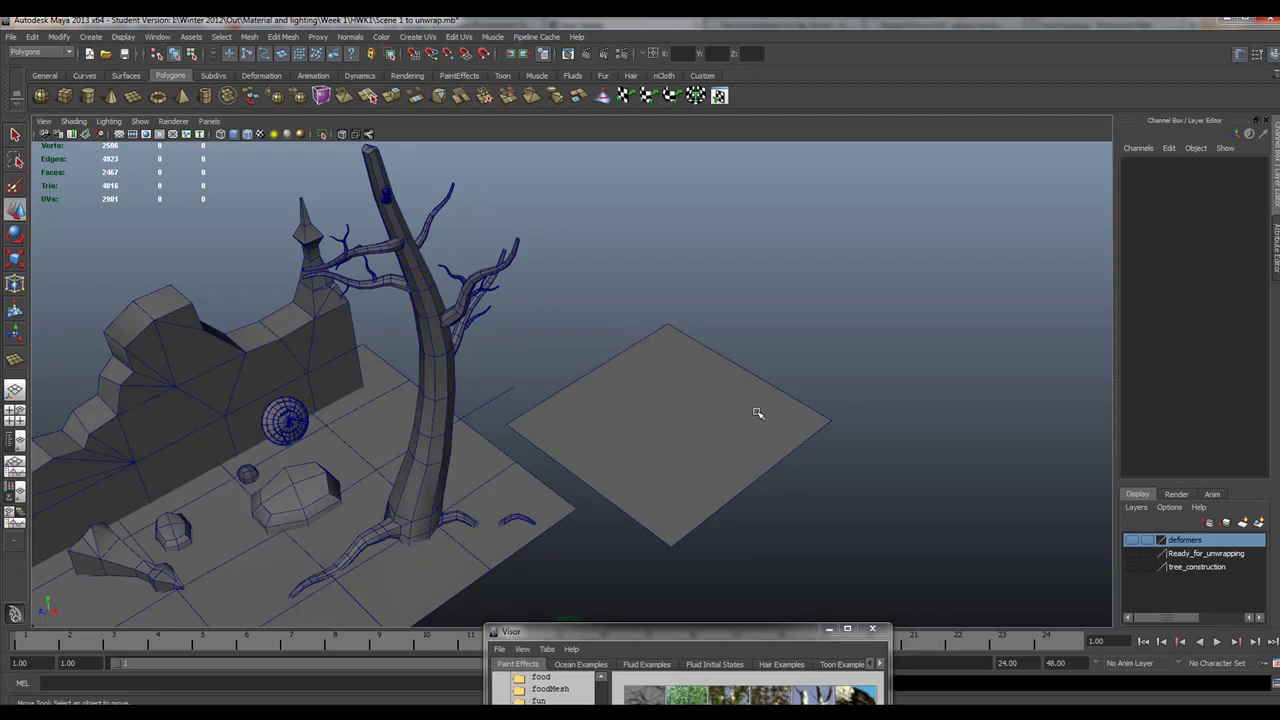
pyautogui.click(702, 392)
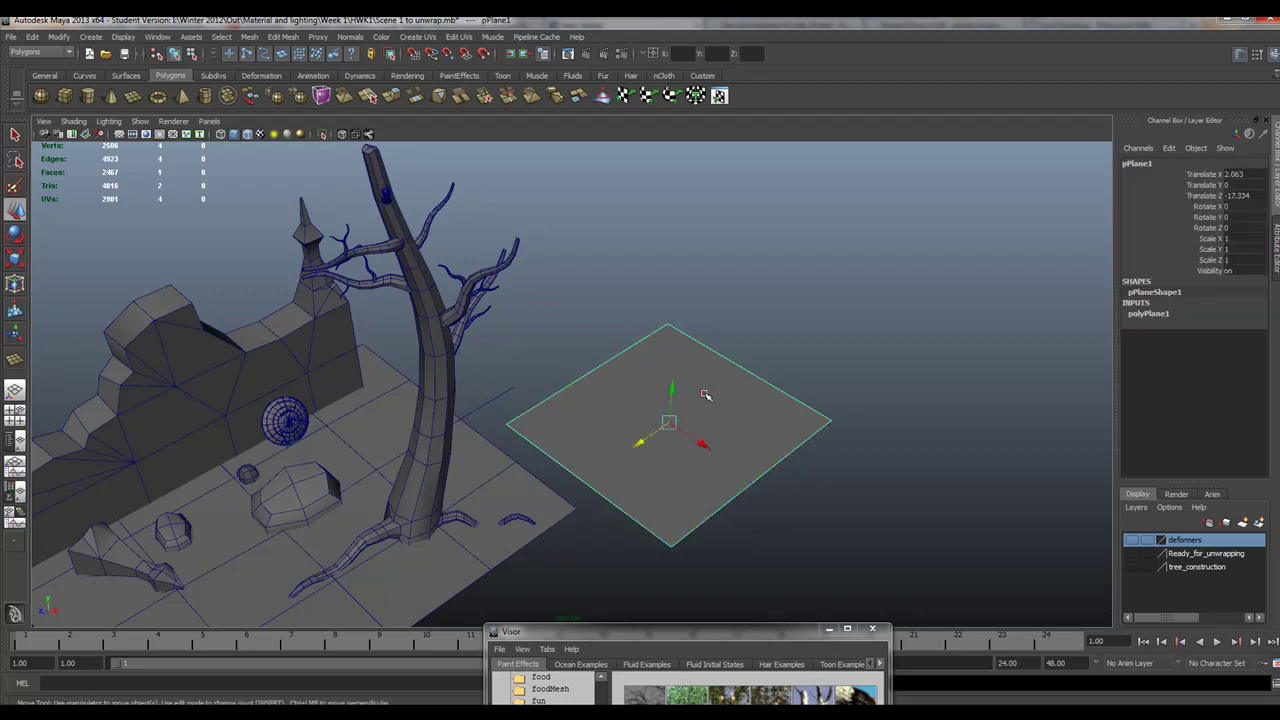
pyautogui.click(1176, 315)
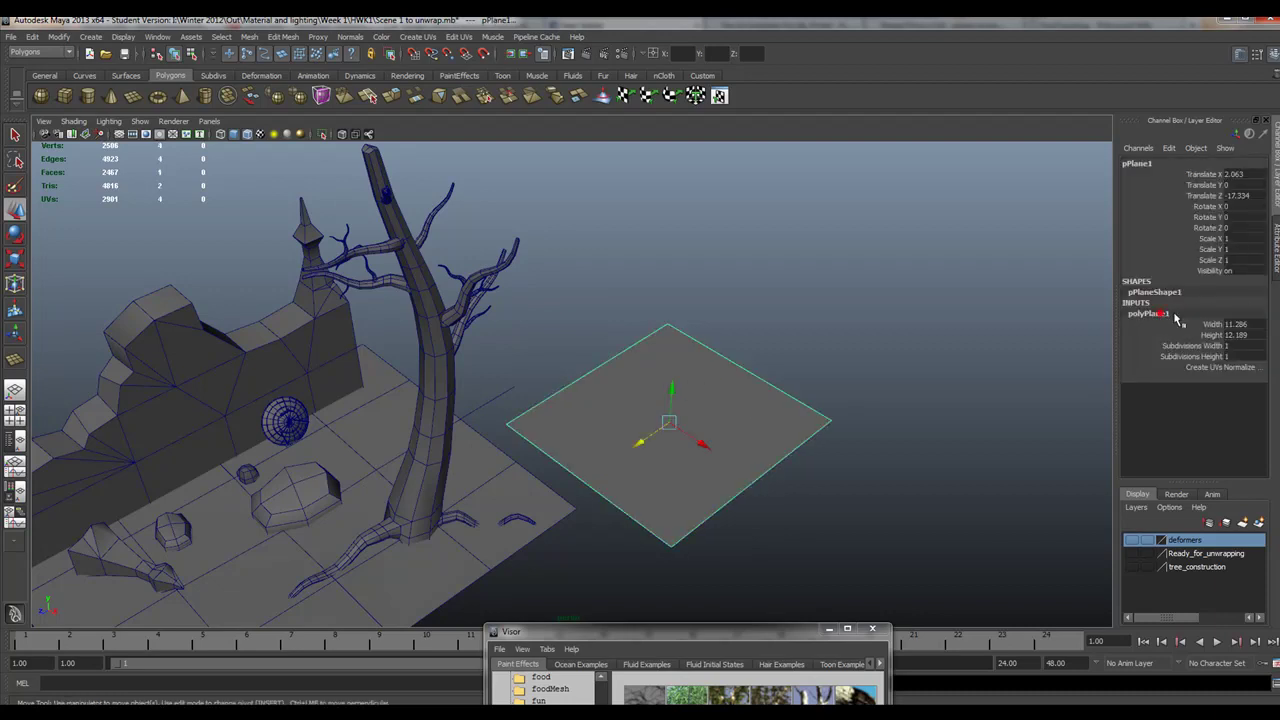
pyautogui.click(1231, 348)
pyautogui.write('2')
pyautogui.click(1237, 357)
pyautogui.press('Return')
pyautogui.click(1238, 345)
pyautogui.write('3')
pyautogui.click(1239, 357)
pyautogui.press('Return')
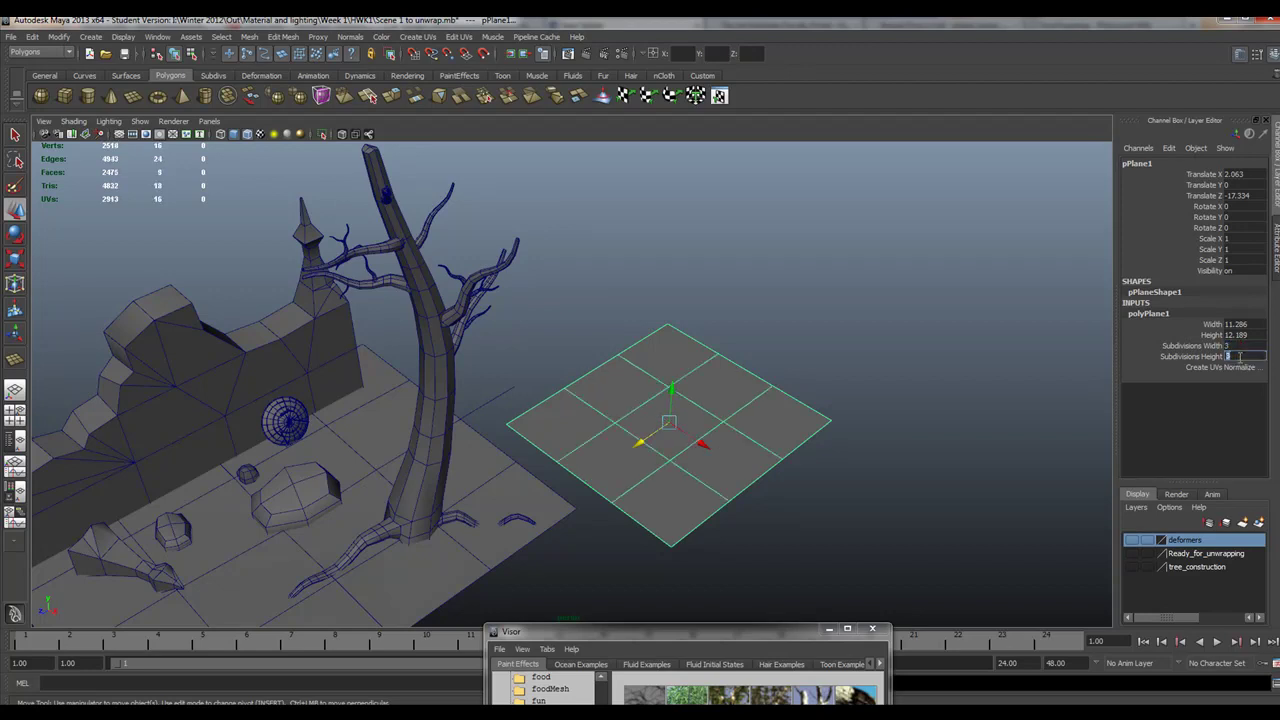
# Raise the plane to about 6.73 in Y and shift it to about -17.18 in Z
pyautogui.keyDown('alt'); pyautogui.moveTo(712, 390); pyautogui.dragTo(631, 416); pyautogui.keyUp('alt')
pyautogui.keyDown('alt'); pyautogui.moveTo(620, 373); pyautogui.dragTo(646, 327); pyautogui.keyUp('alt')
pyautogui.keyDown('alt'); pyautogui.moveTo(685, 379); pyautogui.dragTo(598, 363); pyautogui.keyUp('alt')
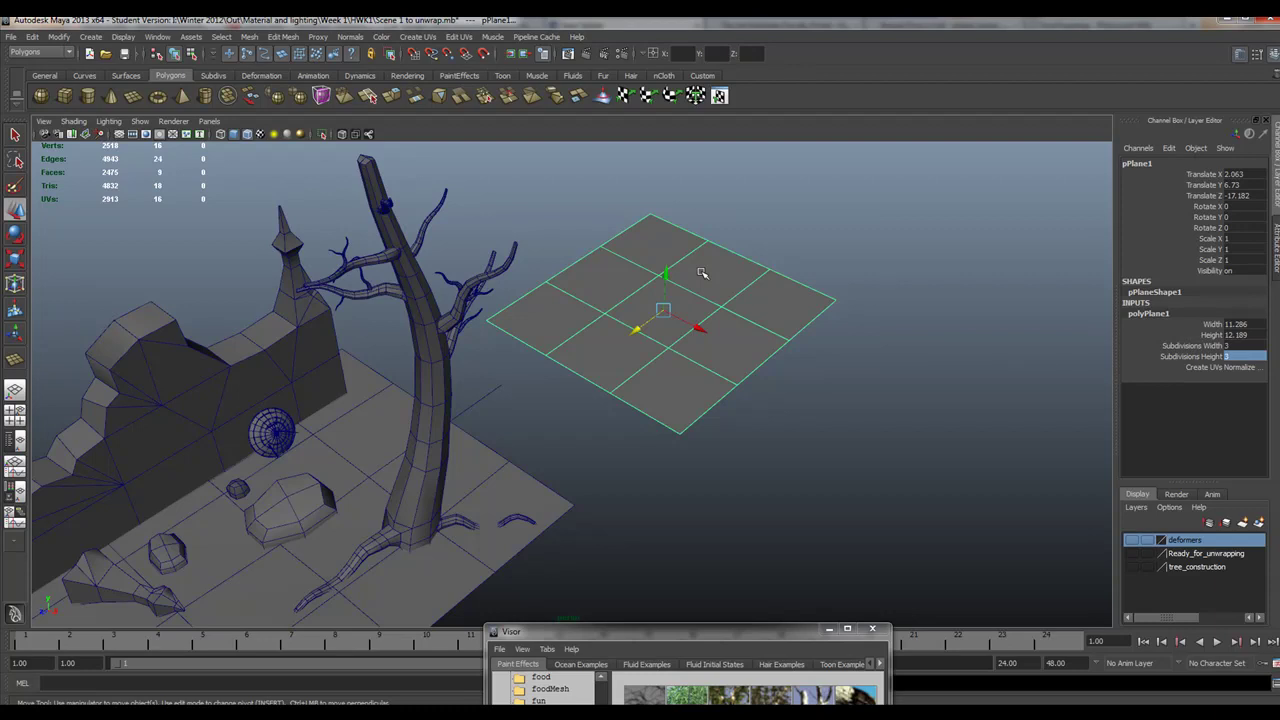
# Assign a new Lambert material to the subdivided plane
pyautogui.keyDown('alt'); pyautogui.moveTo(698, 296); pyautogui.dragTo(490, 330); pyautogui.keyUp('alt')
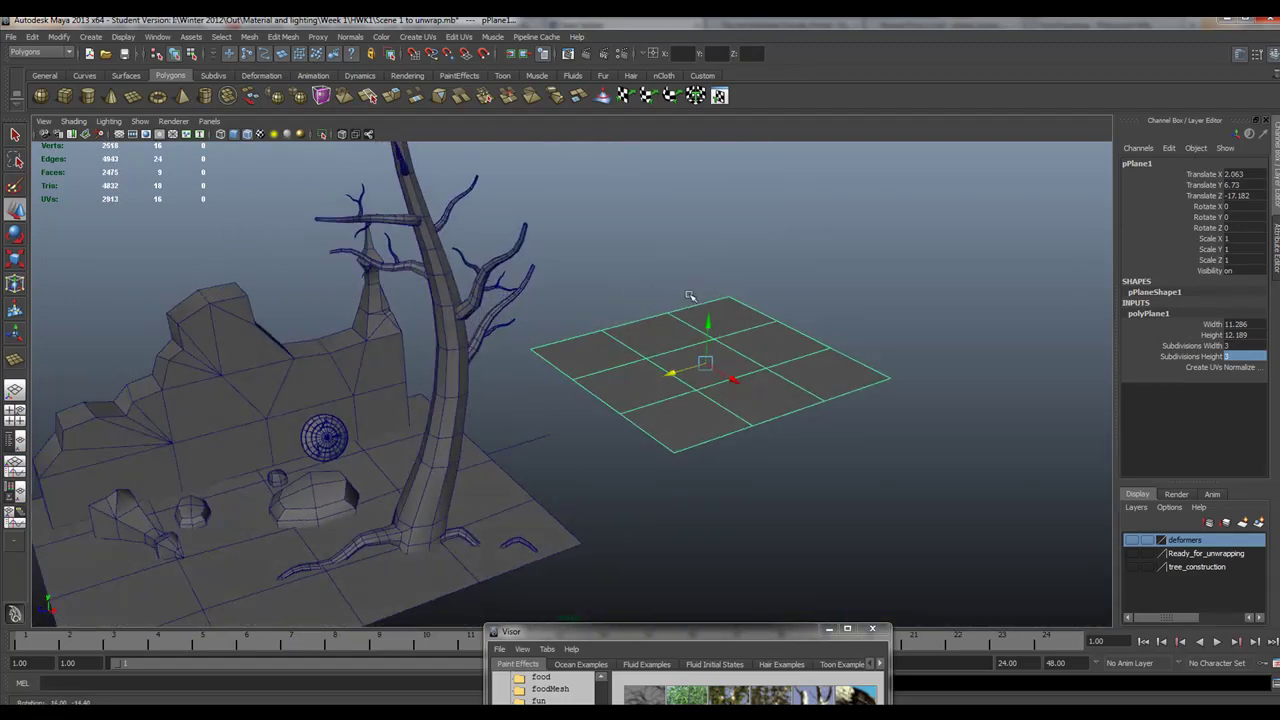
pyautogui.keyDown('alt'); pyautogui.moveTo(490, 330); pyautogui.dragTo(539, 353, button='middle'); pyautogui.keyUp('alt')
pyautogui.moveTo(539, 353)
pyautogui.keyDown('alt'); pyautogui.mouseDown()
pyautogui.moveTo(594, 366)
pyautogui.moveTo(553, 374)
pyautogui.mouseUp(); pyautogui.keyUp('alt')
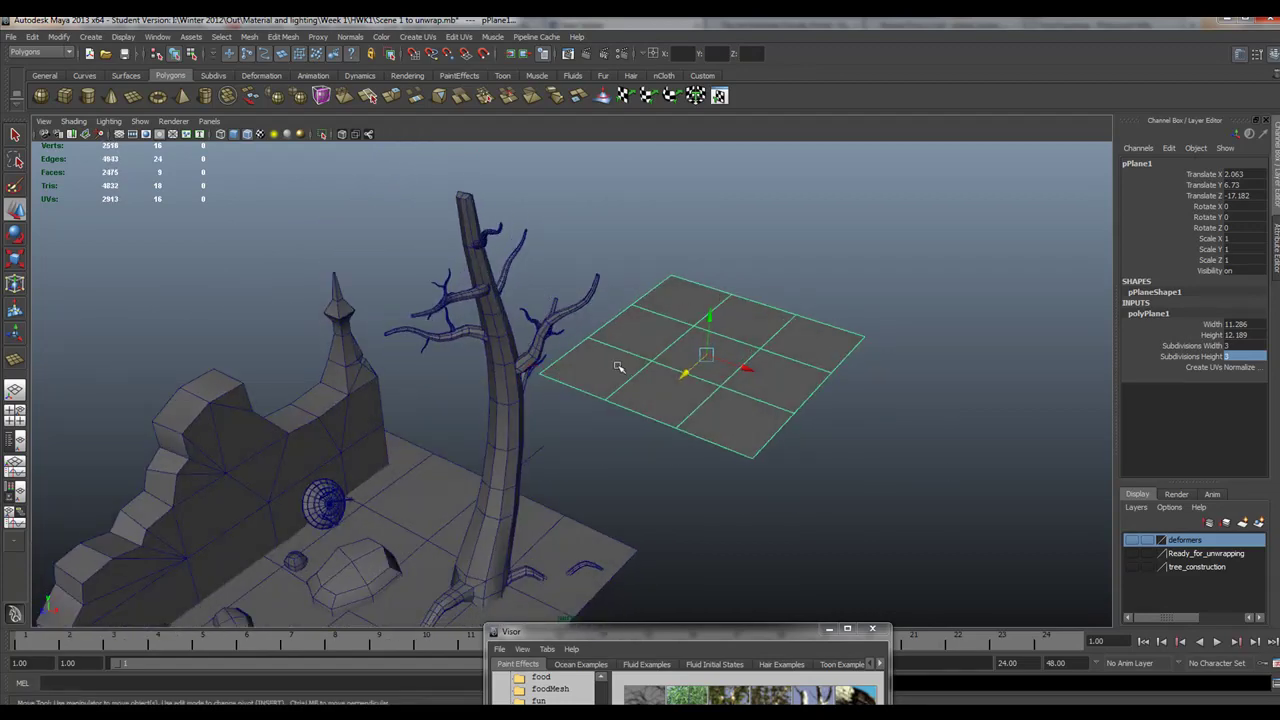
pyautogui.moveTo(625, 362); pyautogui.dragTo(648, 546, button='right')
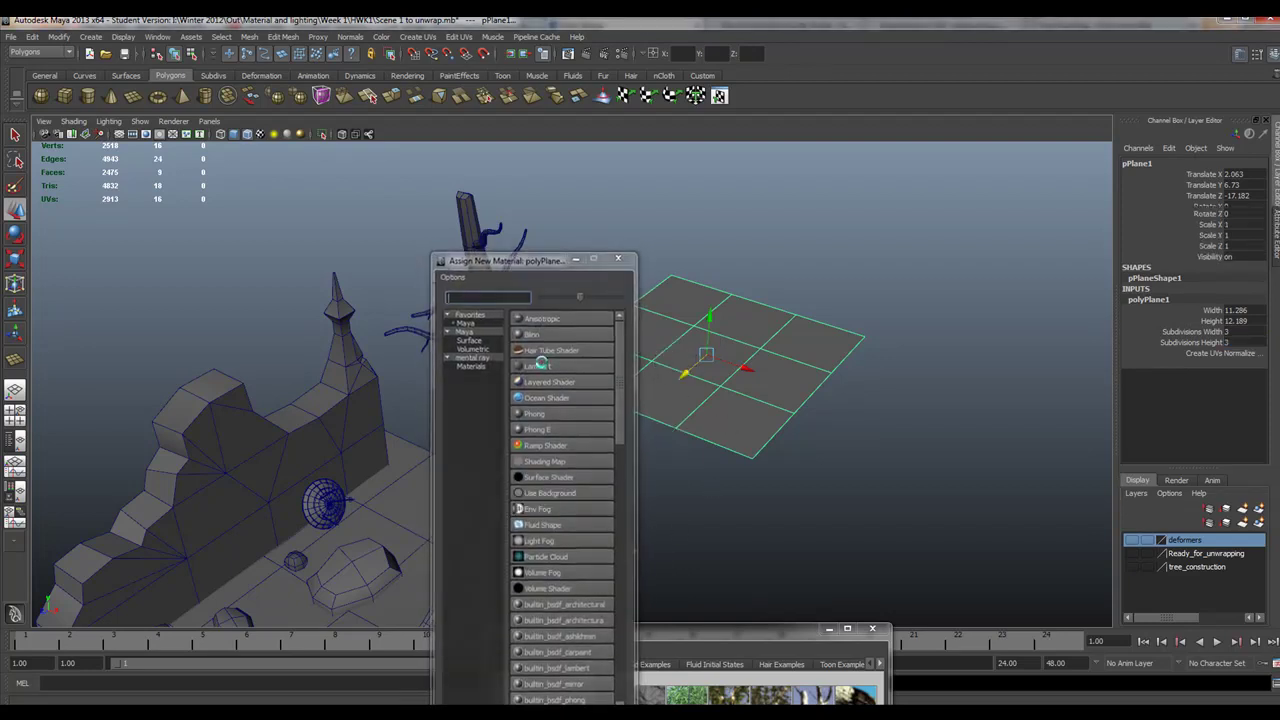
pyautogui.click(538, 365)
# Connect a File texture to the Lambert's color and load the branches Targa image from the Desktop
pyautogui.click(1175, 162)
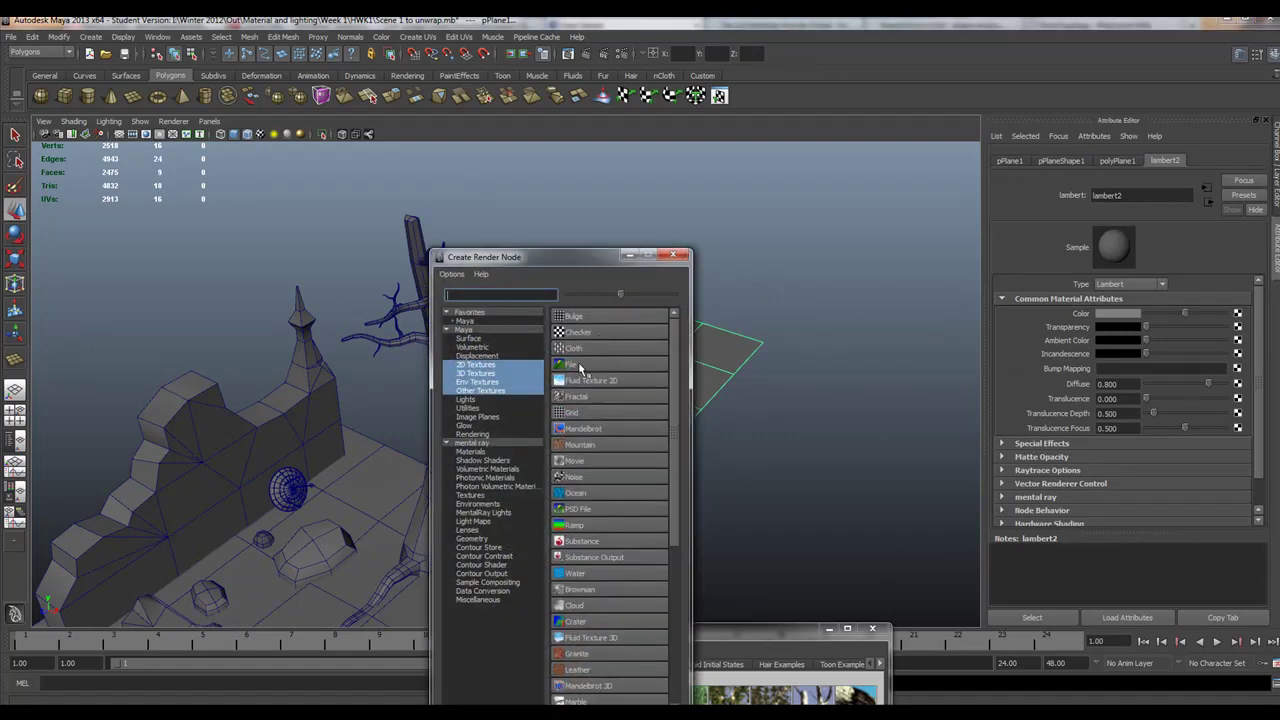
pyautogui.click(580, 365)
pyautogui.click(1243, 349)
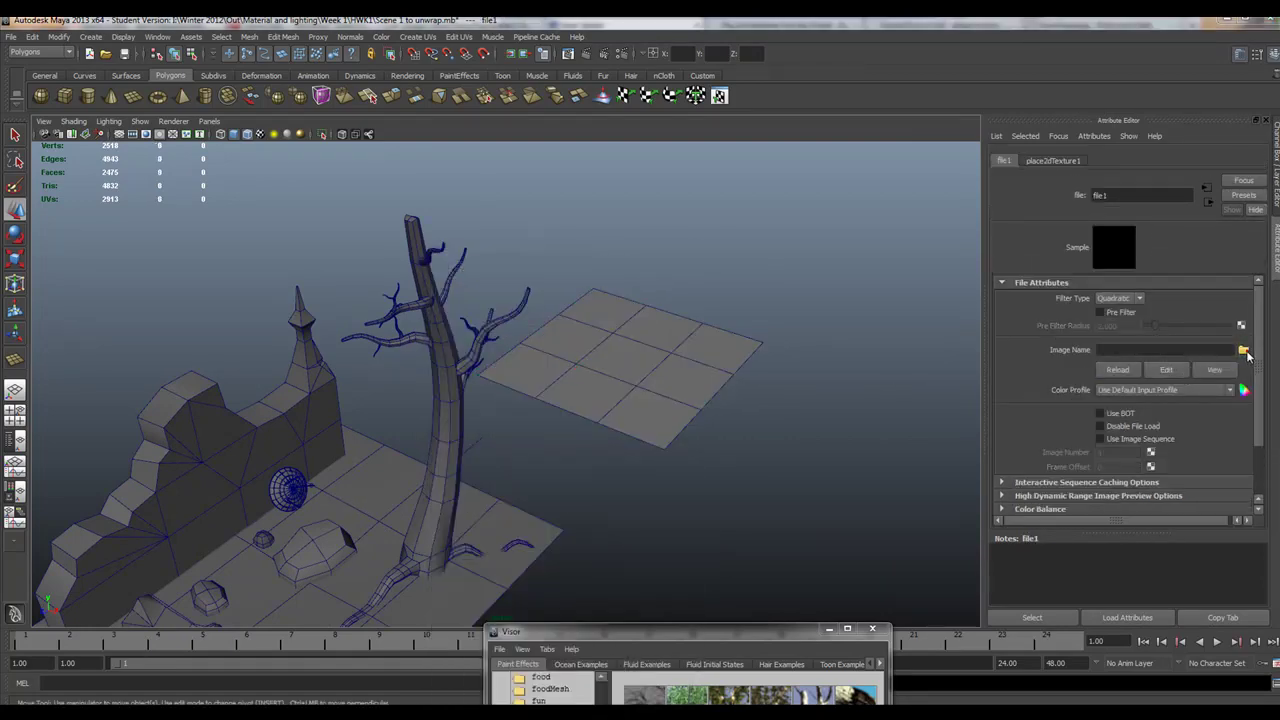
pyautogui.click(50, 122)
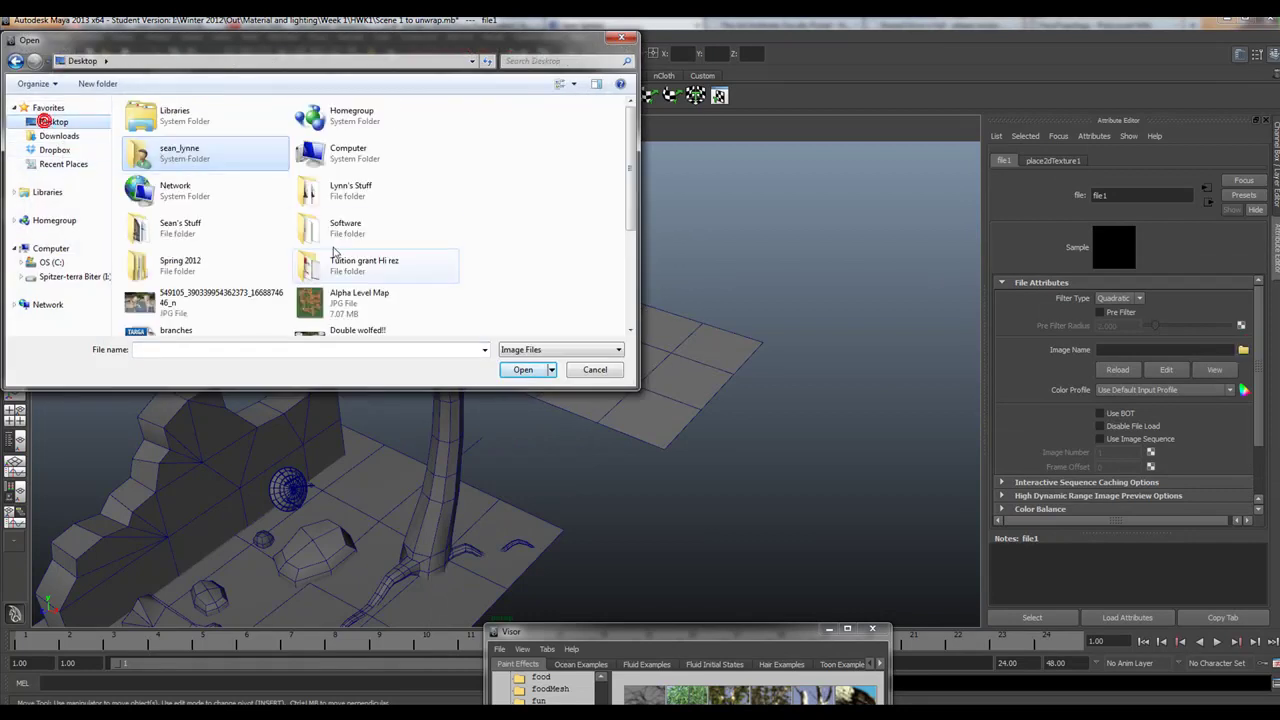
pyautogui.moveTo(630, 165); pyautogui.dragTo(630, 265)
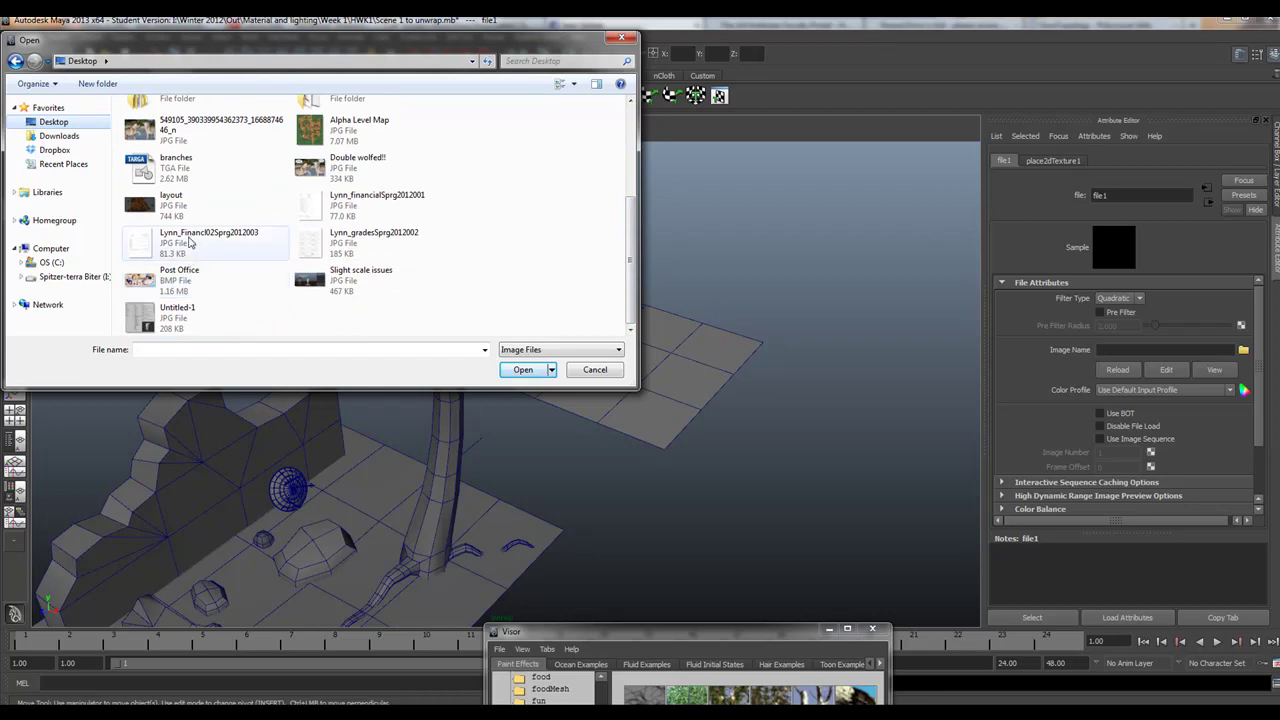
pyautogui.click(143, 170)
pyautogui.click(540, 369)
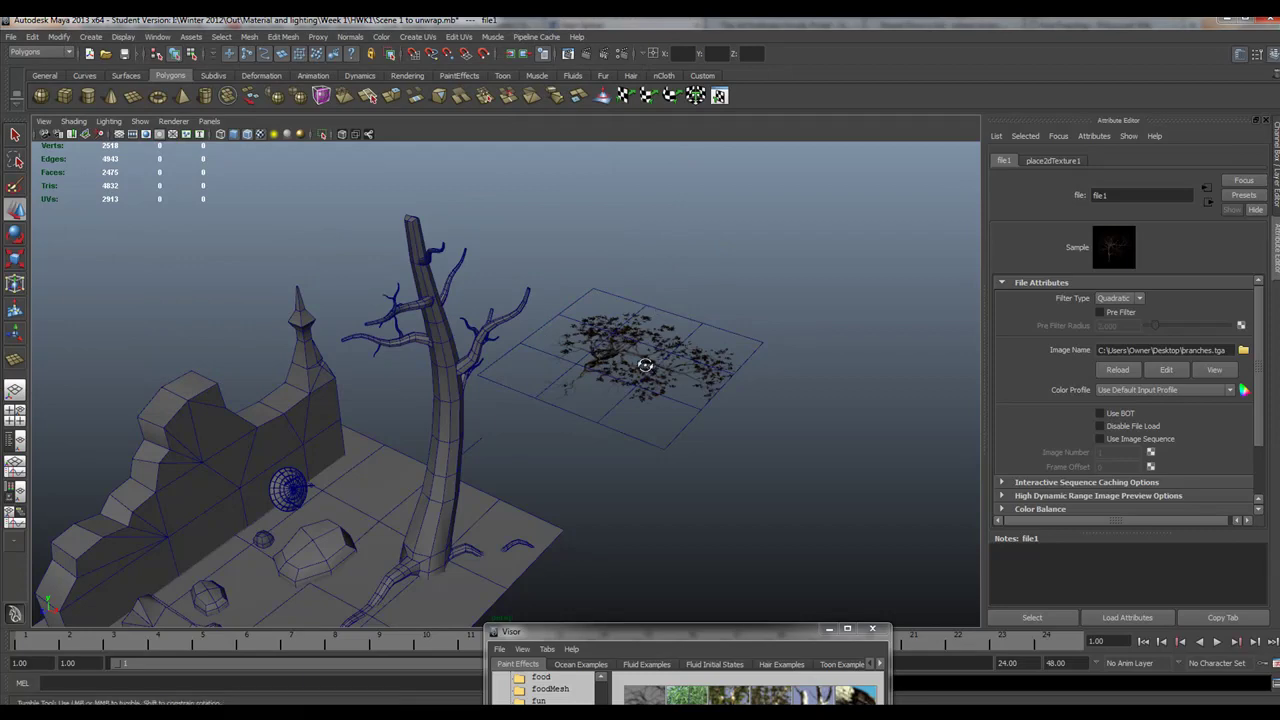
# Apply planar UV mapping to the branch plane with the projection fitted to Best plane, and return to object selection
pyautogui.keyDown('alt'); pyautogui.moveTo(650, 360); pyautogui.dragTo(623, 384); pyautogui.keyUp('alt')
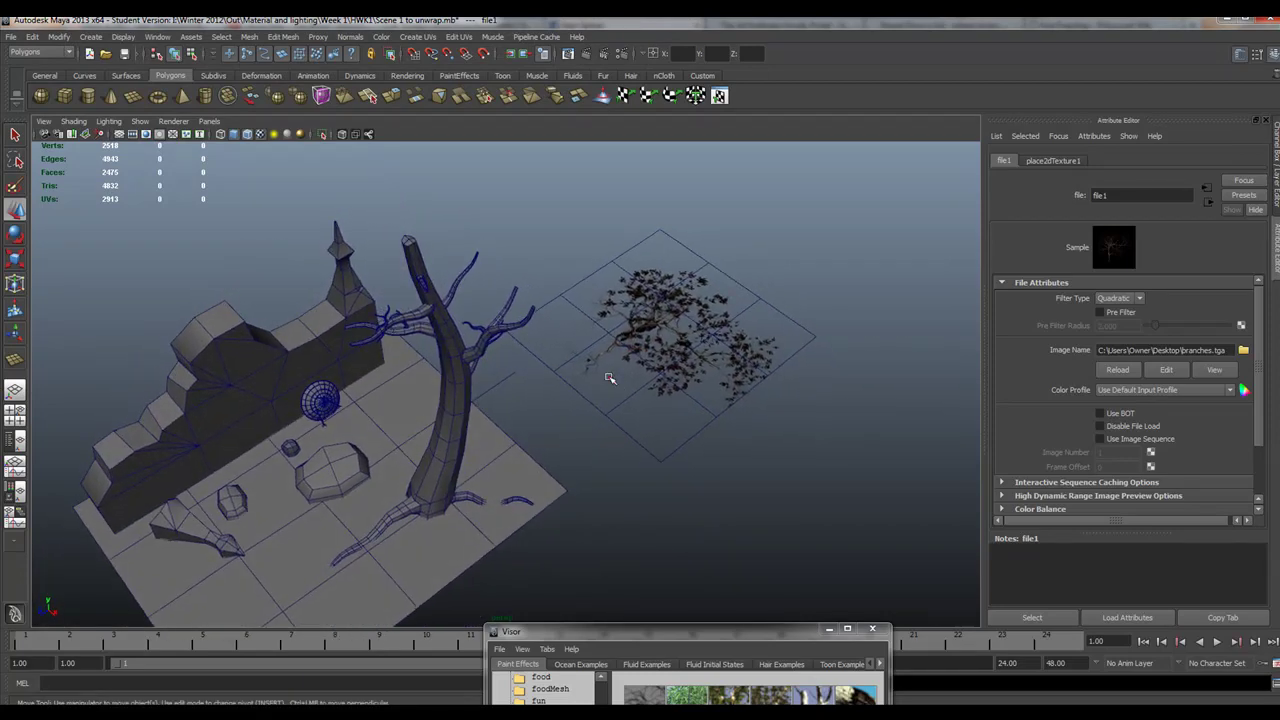
pyautogui.click(609, 368)
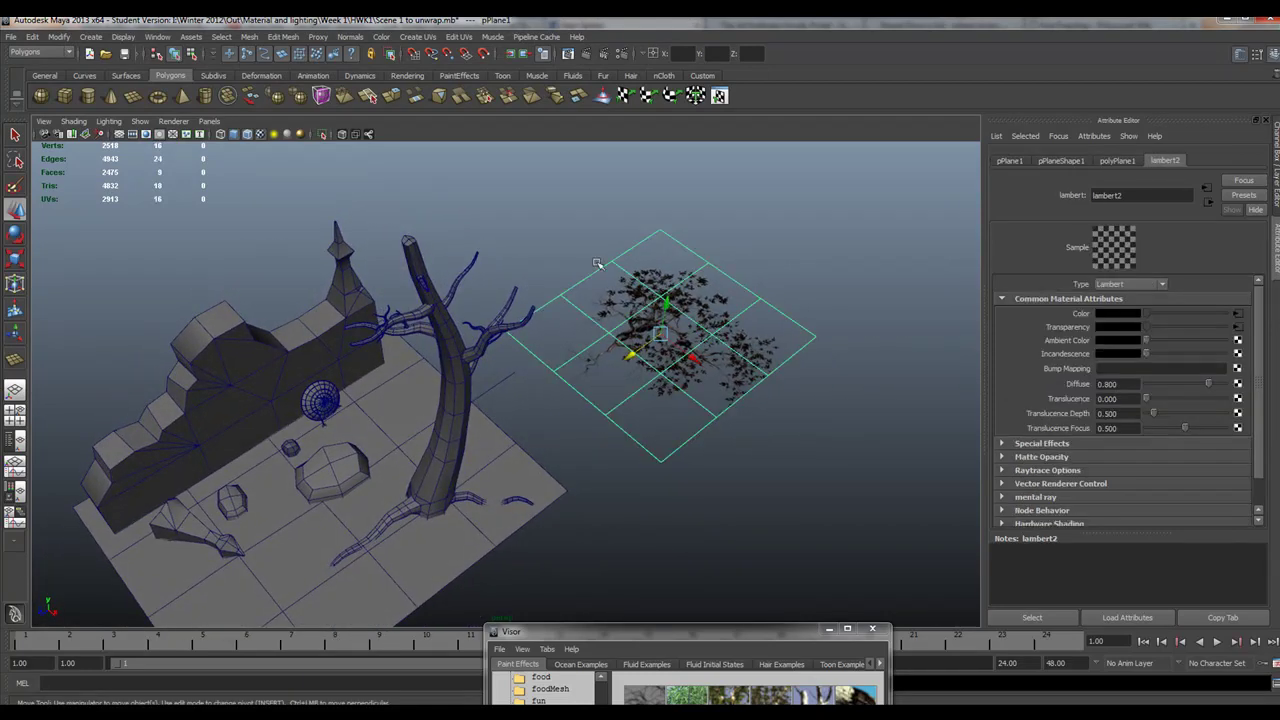
pyautogui.click(422, 37)
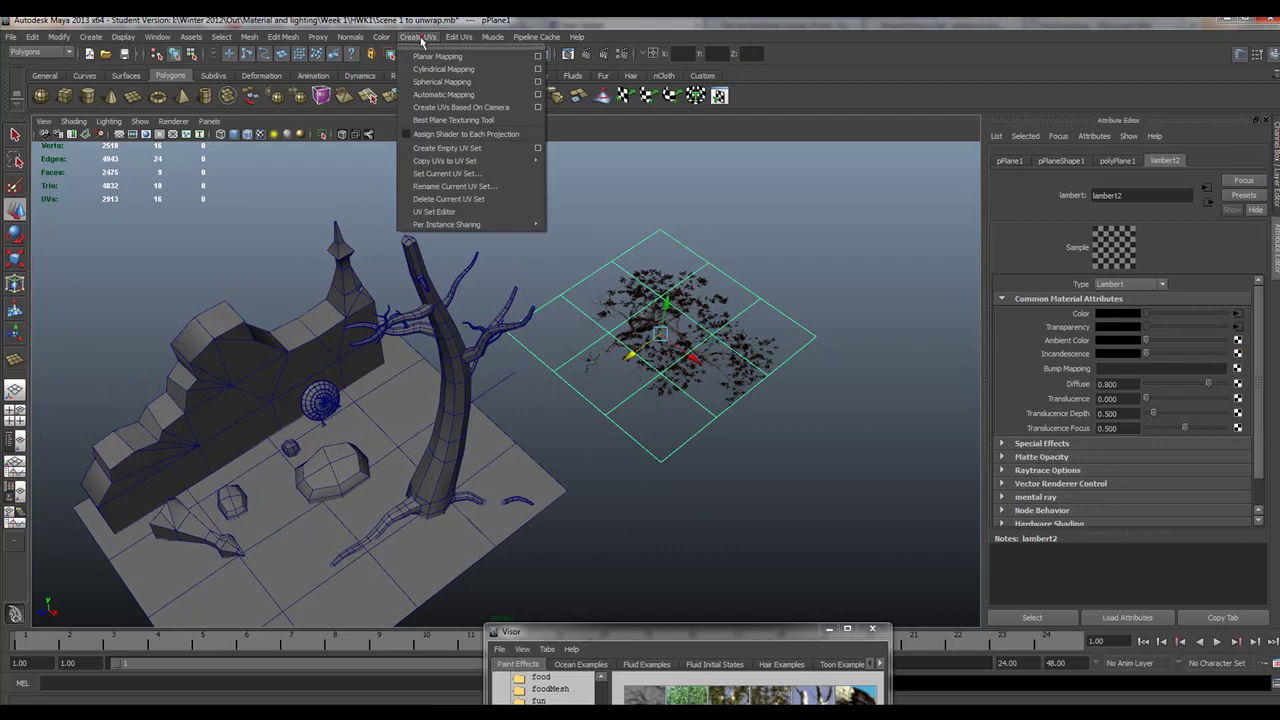
pyautogui.click(537, 57)
pyautogui.click(755, 171)
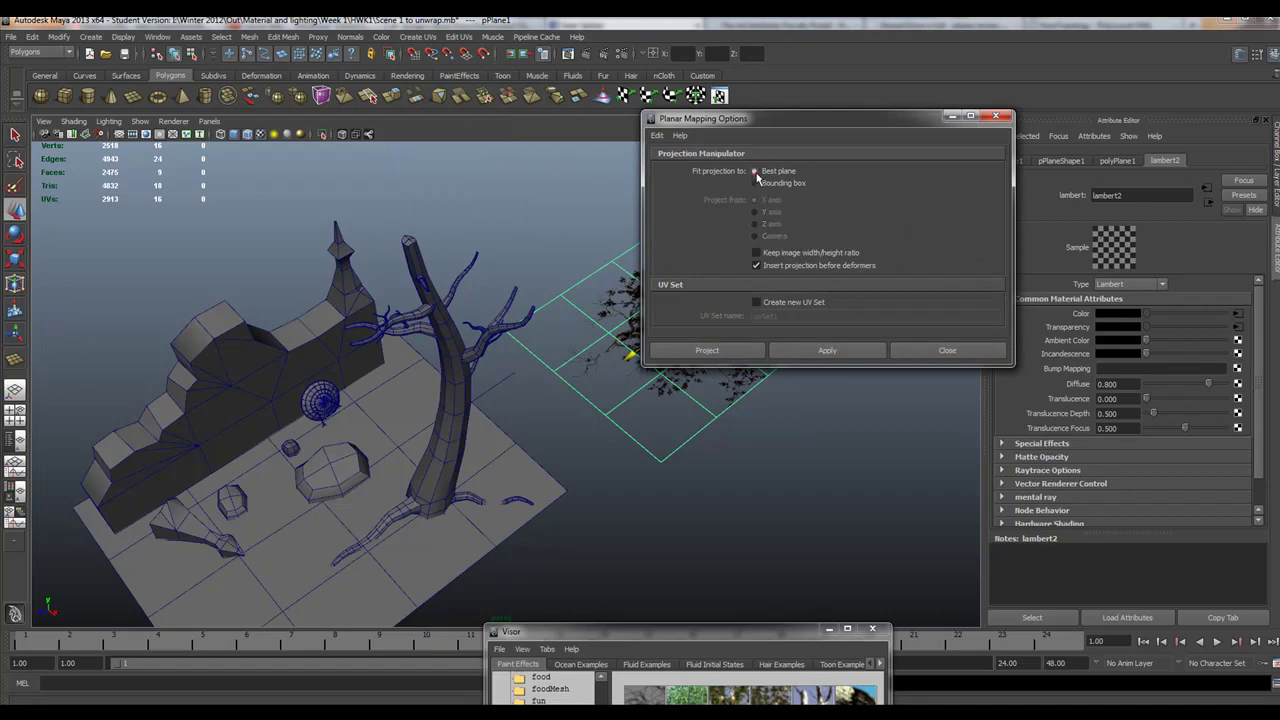
pyautogui.click(708, 350)
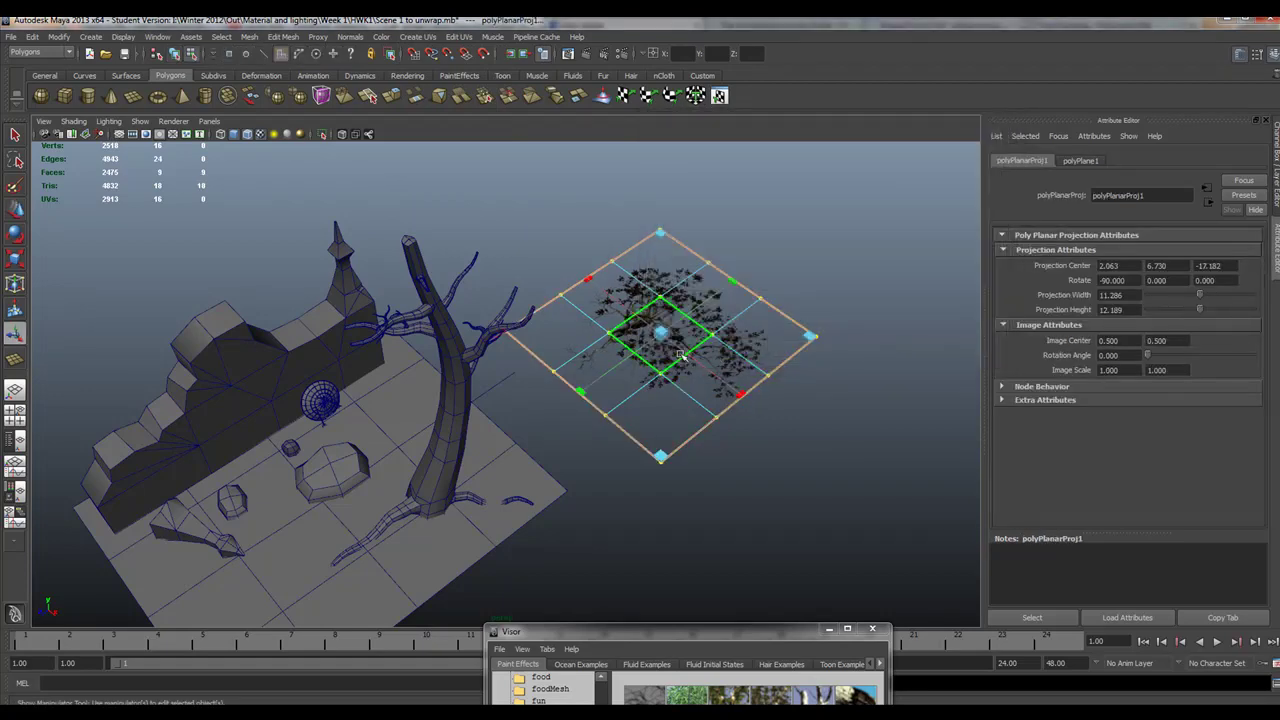
pyautogui.moveTo(733, 294); pyautogui.dragTo(760, 284, button='right')
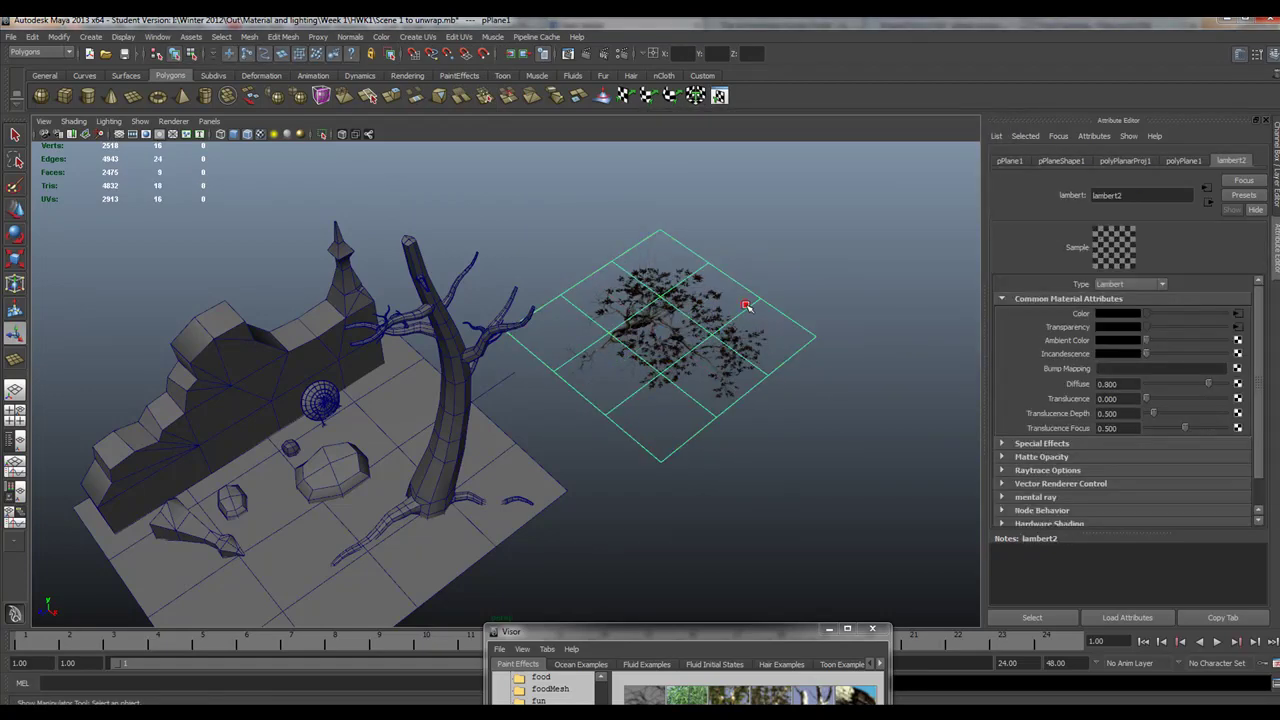
# Scale the branch plane down uniformly to about 0.56
pyautogui.keyDown('alt'); pyautogui.moveTo(748, 305); pyautogui.dragTo(649, 330); pyautogui.keyUp('alt')
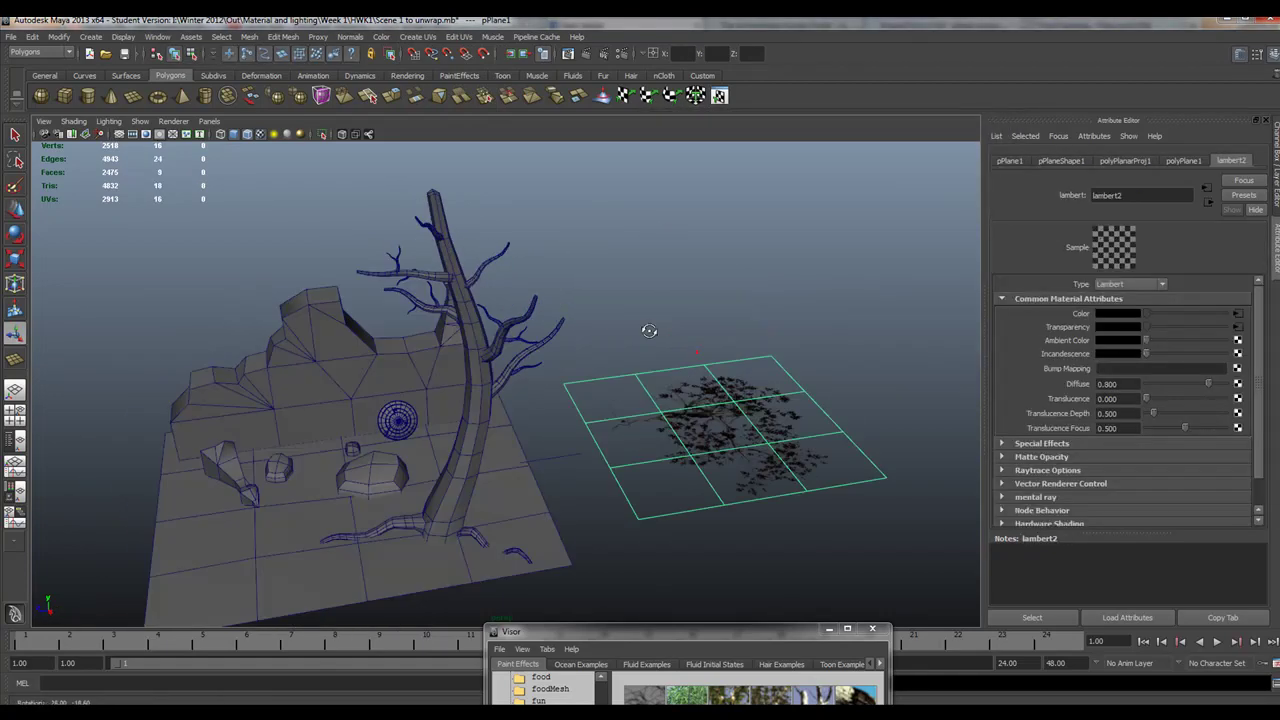
pyautogui.click(16, 259)
pyautogui.moveTo(715, 434); pyautogui.dragTo(632, 408)
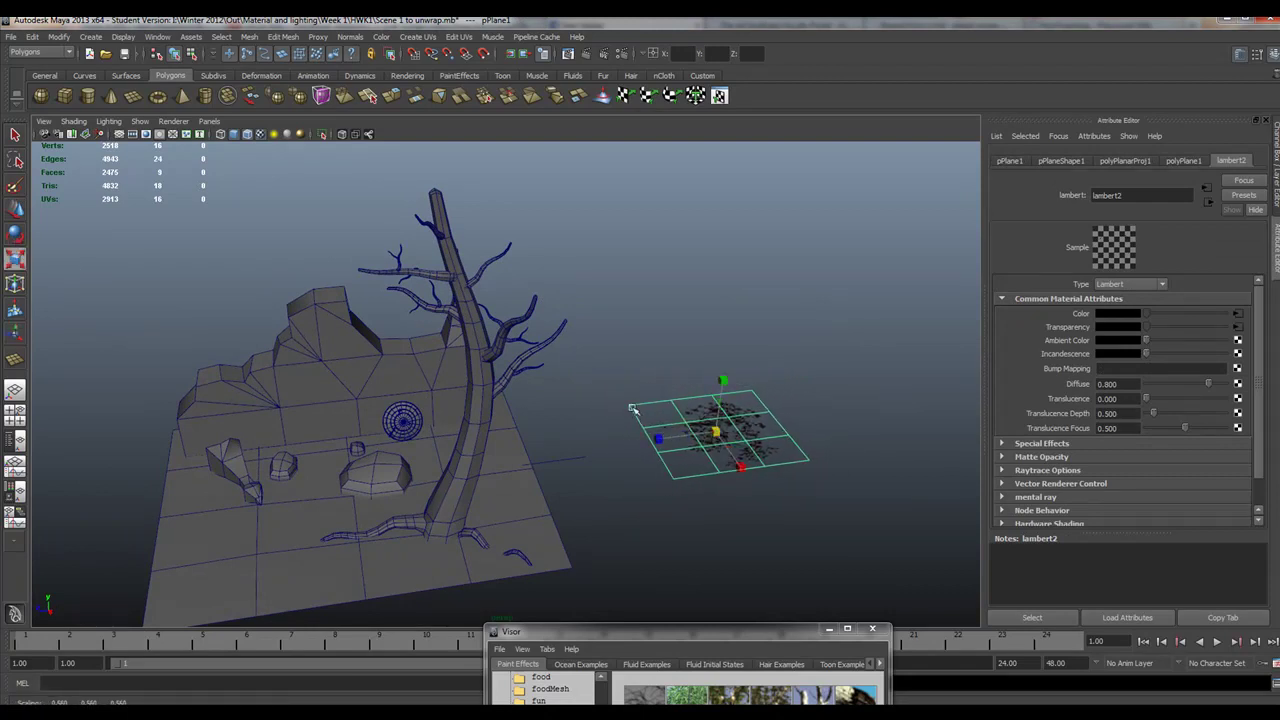
# Move the branch plane up against the trunk, over the tree's upper branches
pyautogui.click(16, 212)
pyautogui.moveTo(712, 432); pyautogui.dragTo(583, 473)
pyautogui.scroll(3, 583, 344)
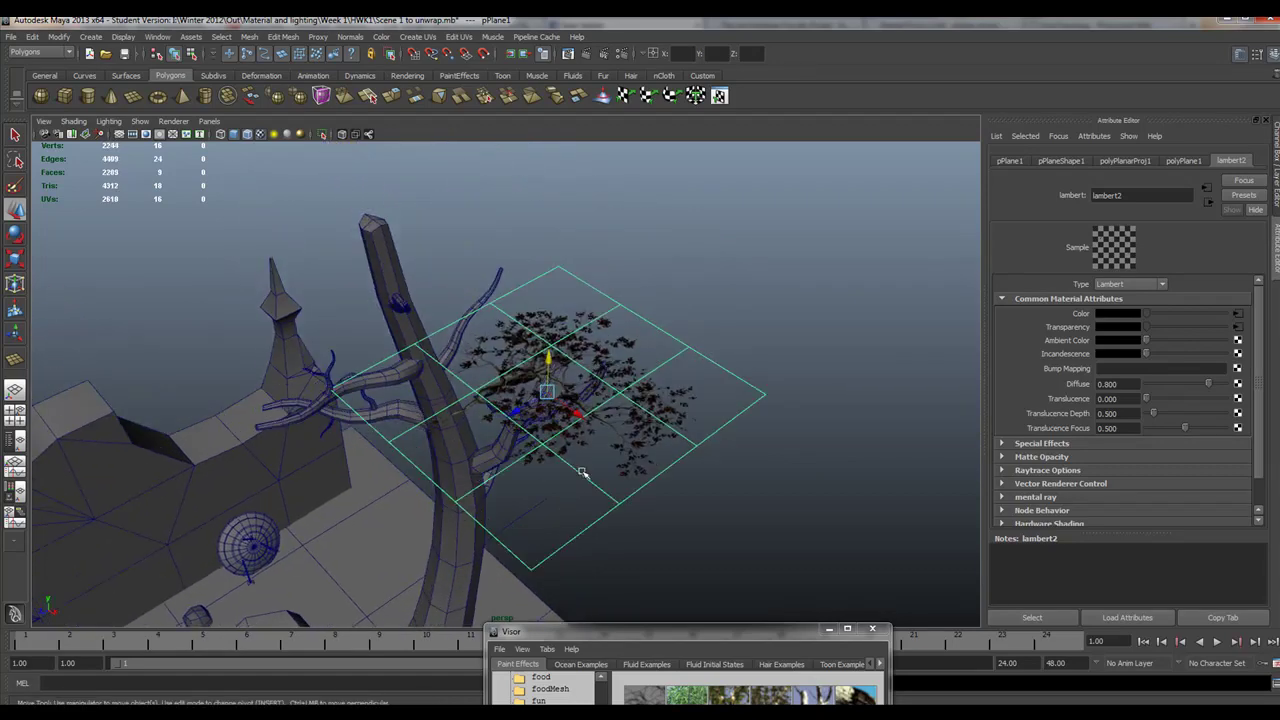
pyautogui.moveTo(567, 420); pyautogui.dragTo(405, 375)
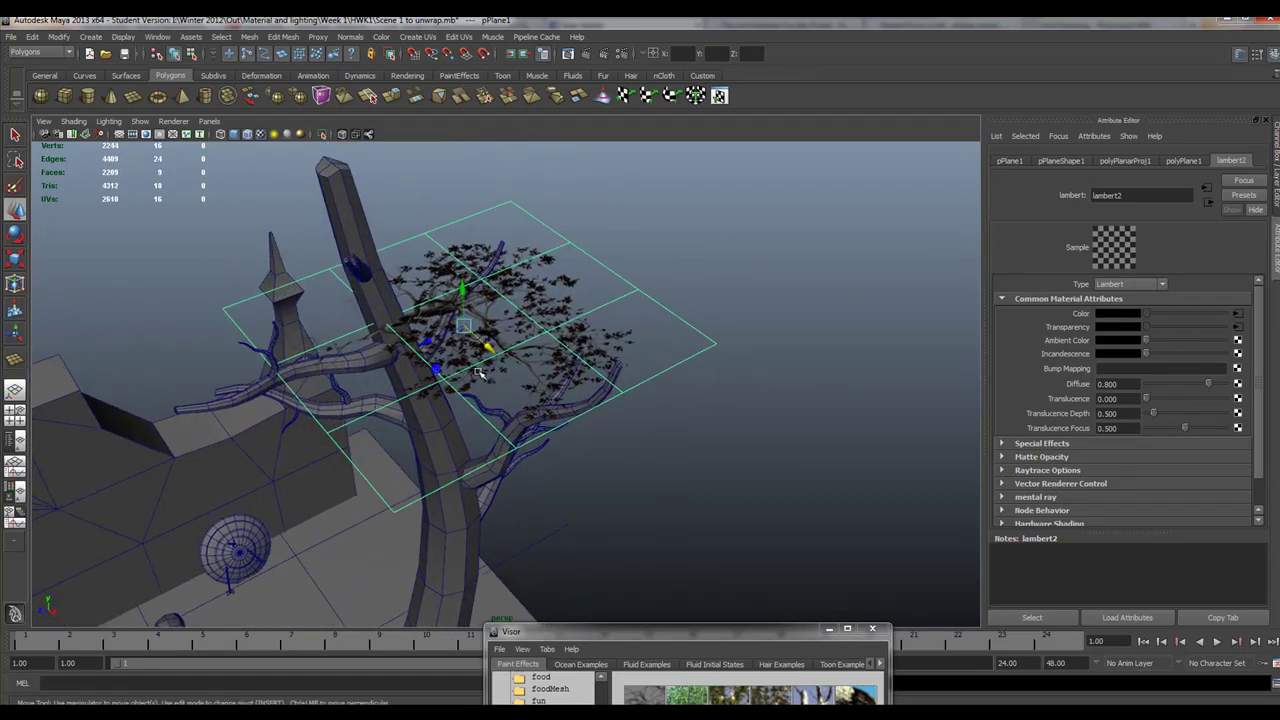
# Add a nonlinear Bend deformer to the branch plane and rotate its handle to -90 degrees in X
pyautogui.press('space')
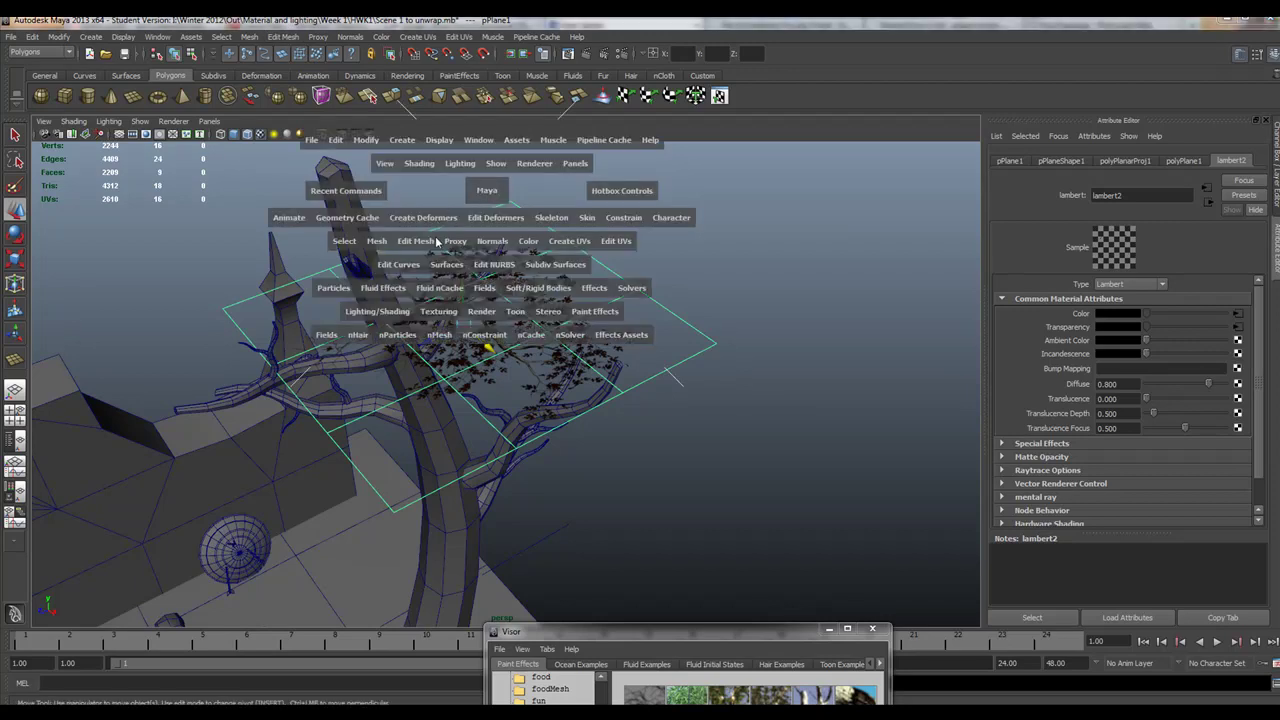
pyautogui.moveTo(408, 228); pyautogui.dragTo(520, 318)
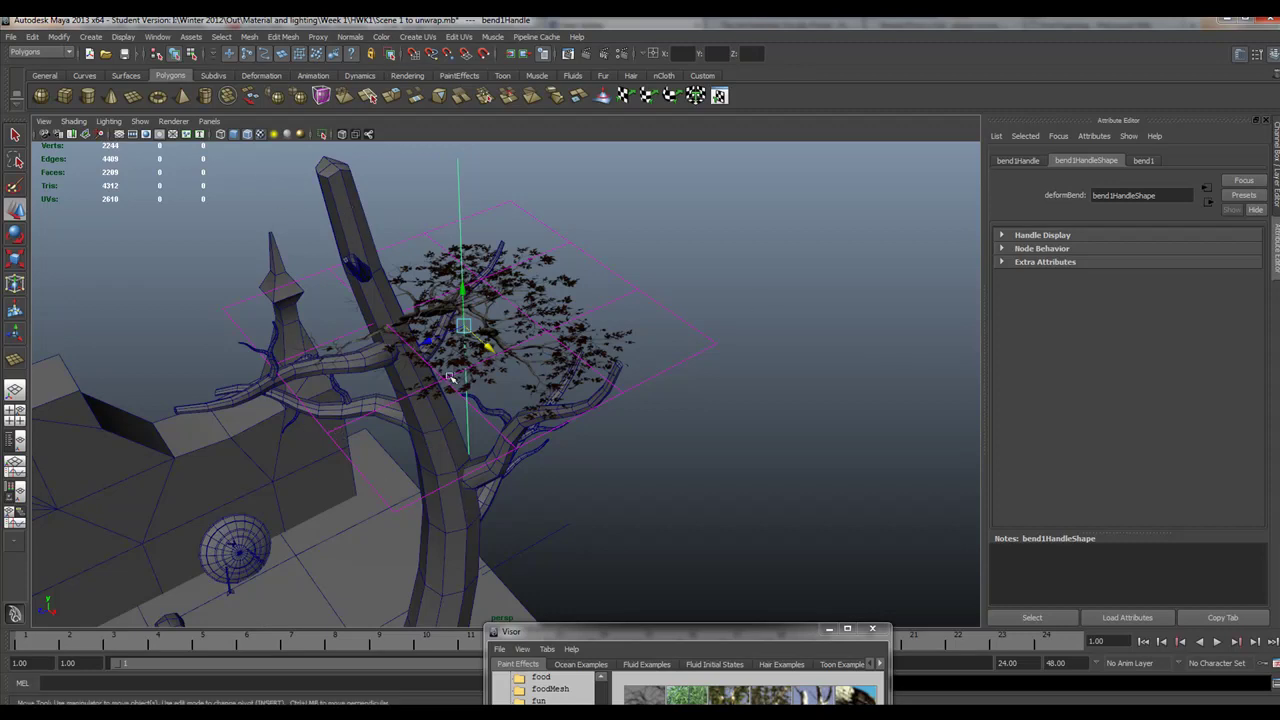
pyautogui.click(15, 234)
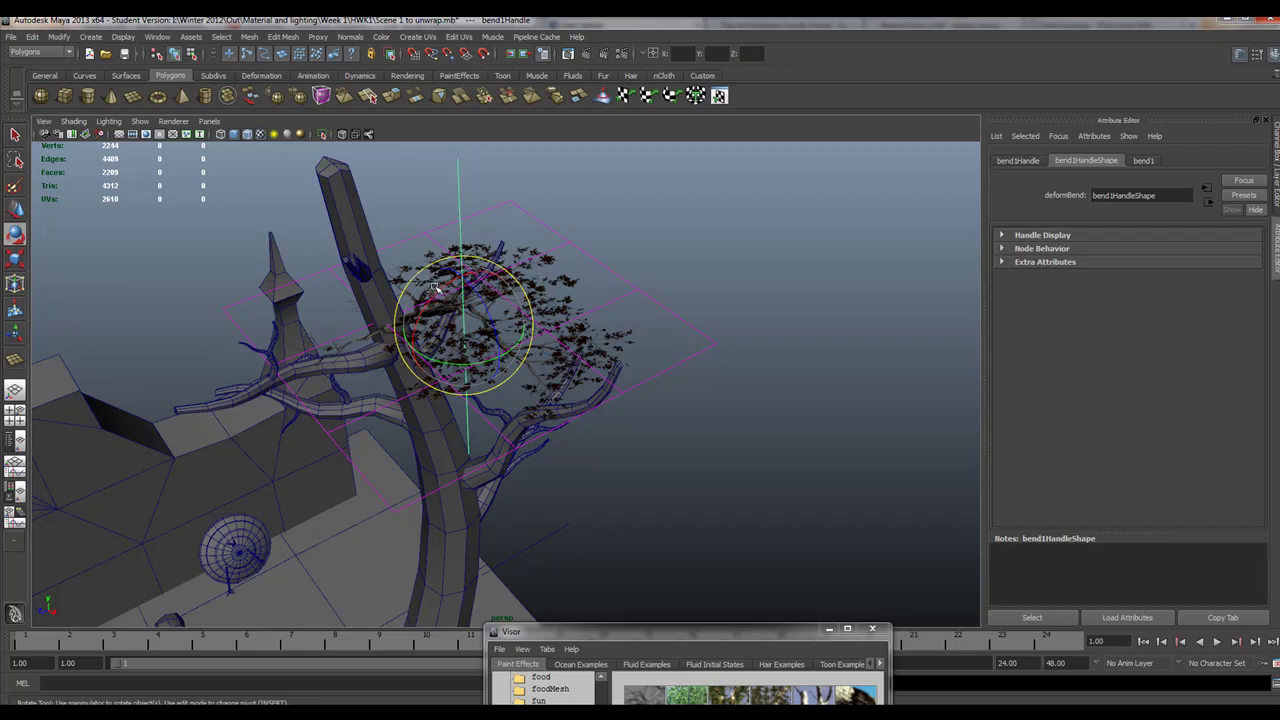
pyautogui.moveTo(435, 296); pyautogui.dragTo(515, 268)
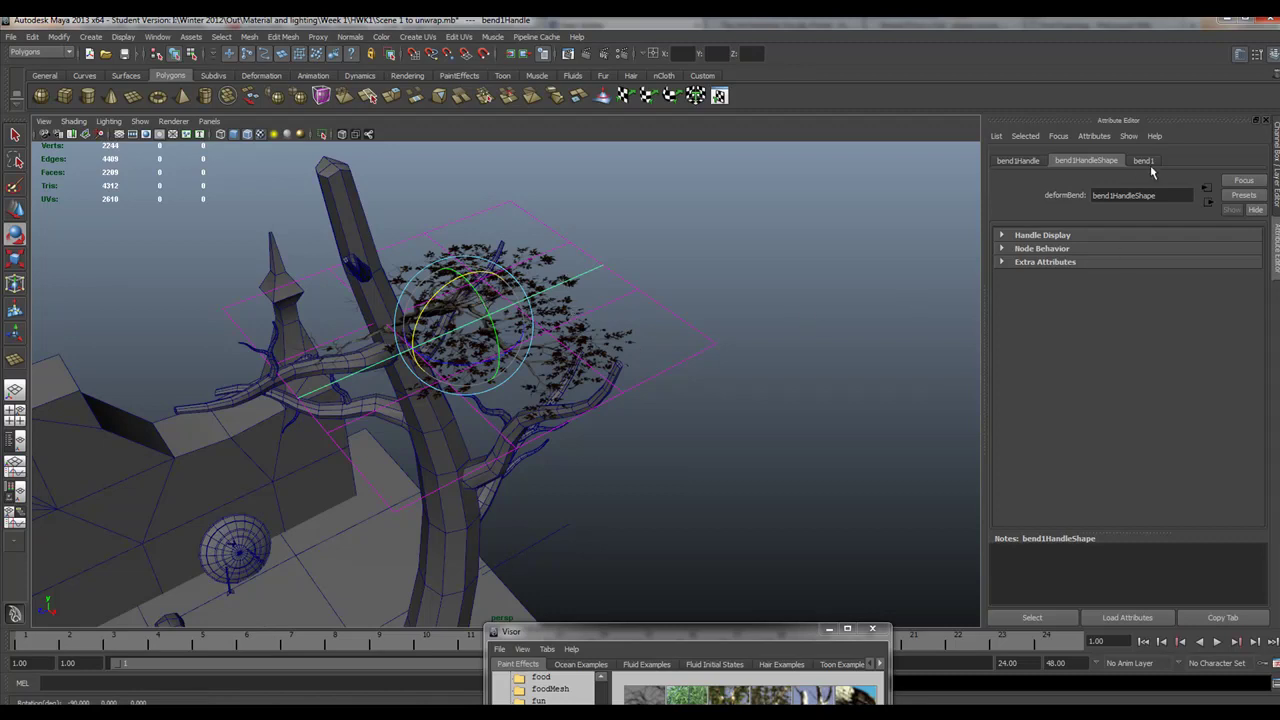
# Try setting the bend deformer's Curvature to 0.8 on the branch plane, and undo the change
pyautogui.click(1276, 168)
pyautogui.click(1148, 313)
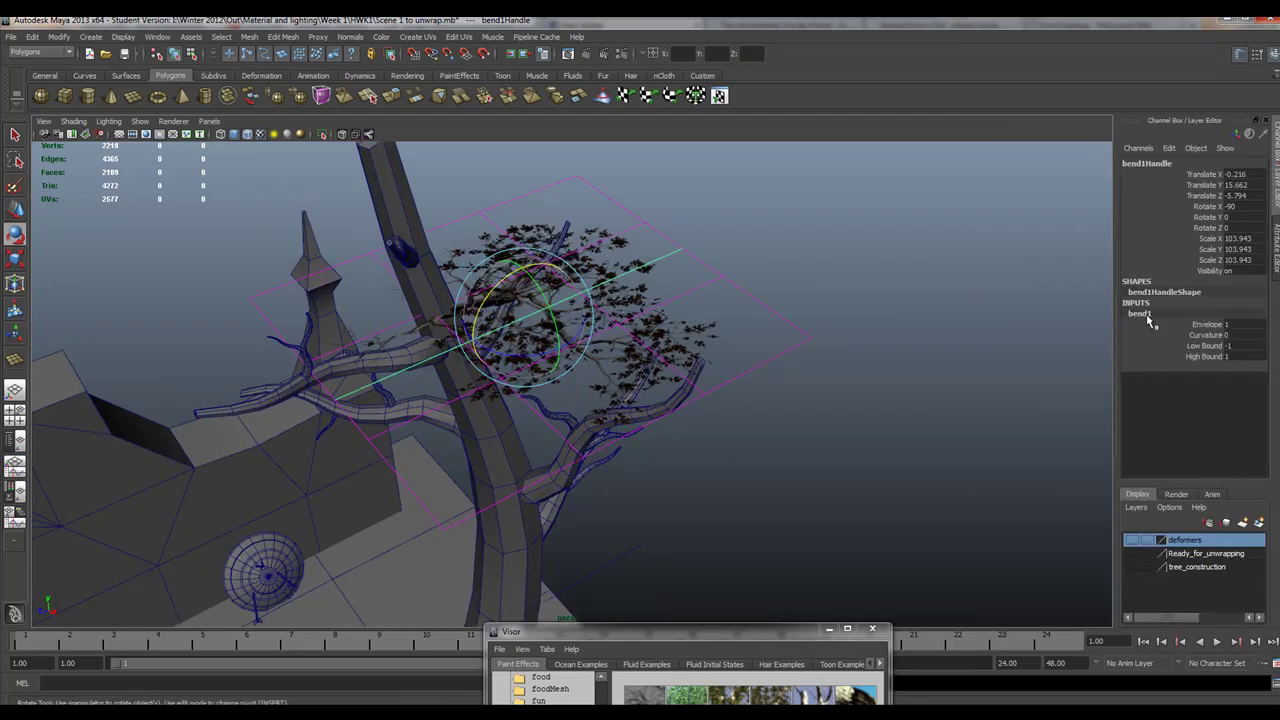
pyautogui.click(1214, 336)
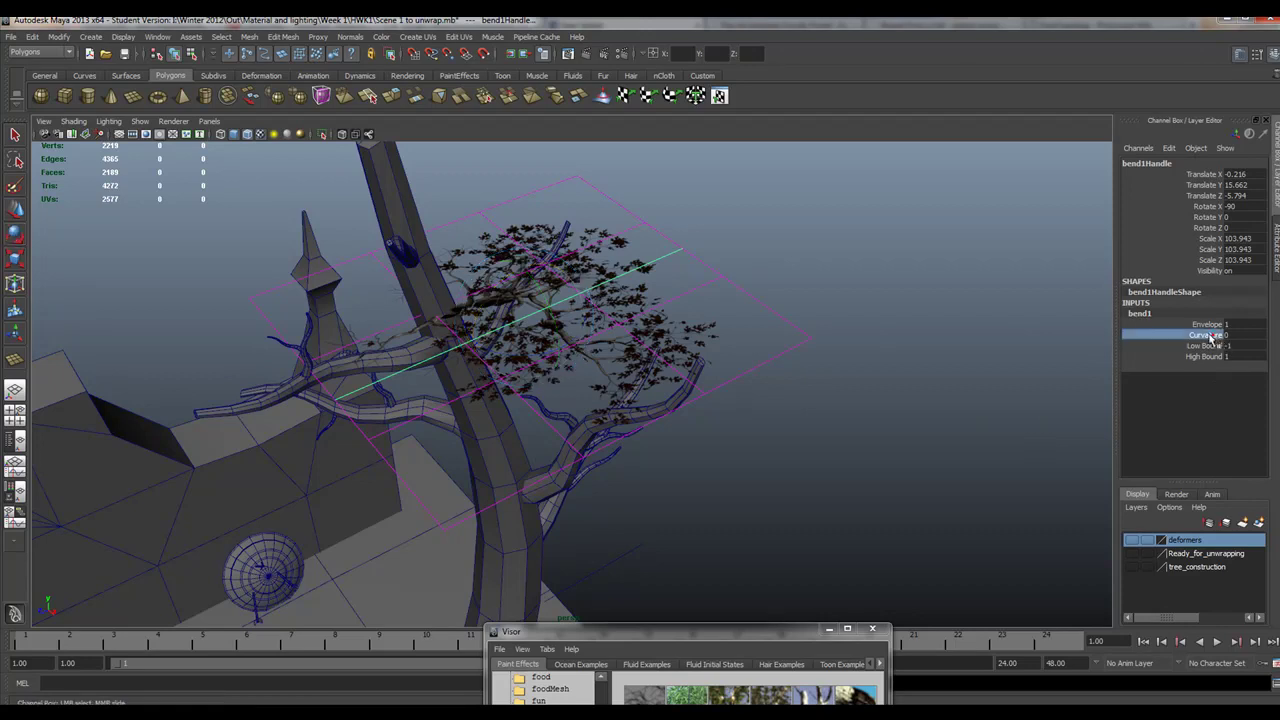
pyautogui.moveTo(862, 326); pyautogui.dragTo(868, 325, button='middle')
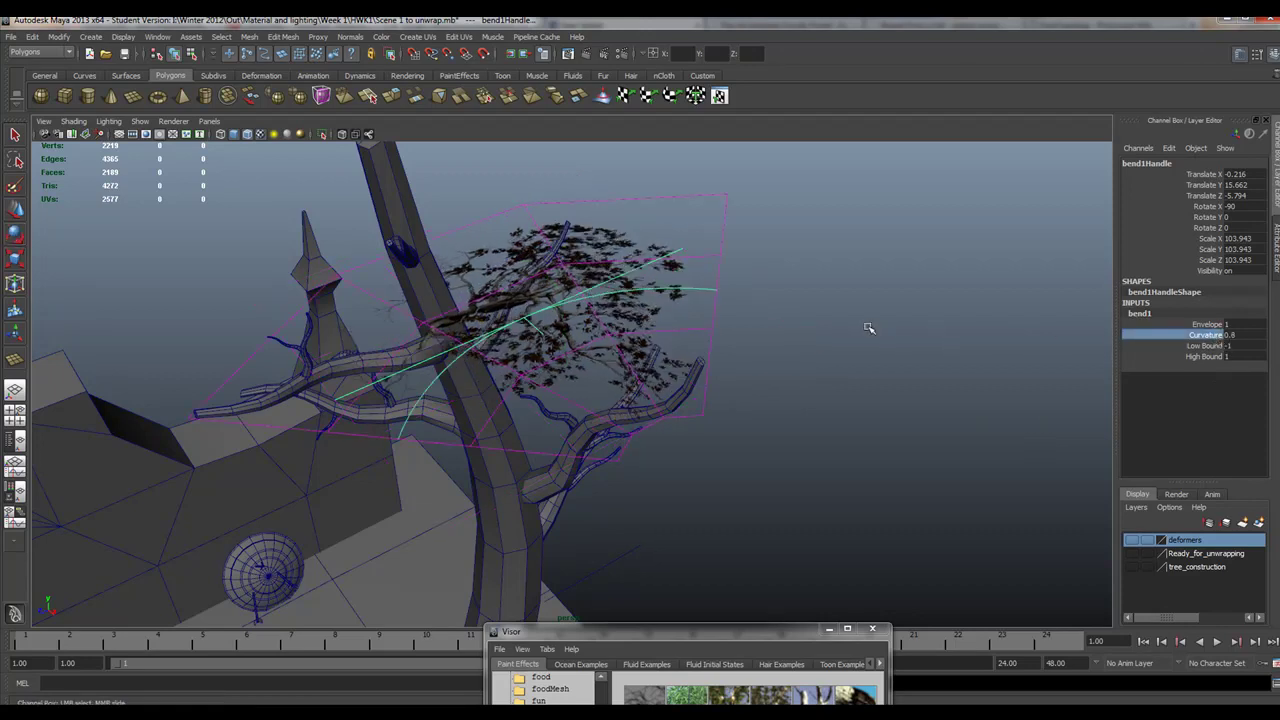
pyautogui.hotkey('ctrl', 'z')
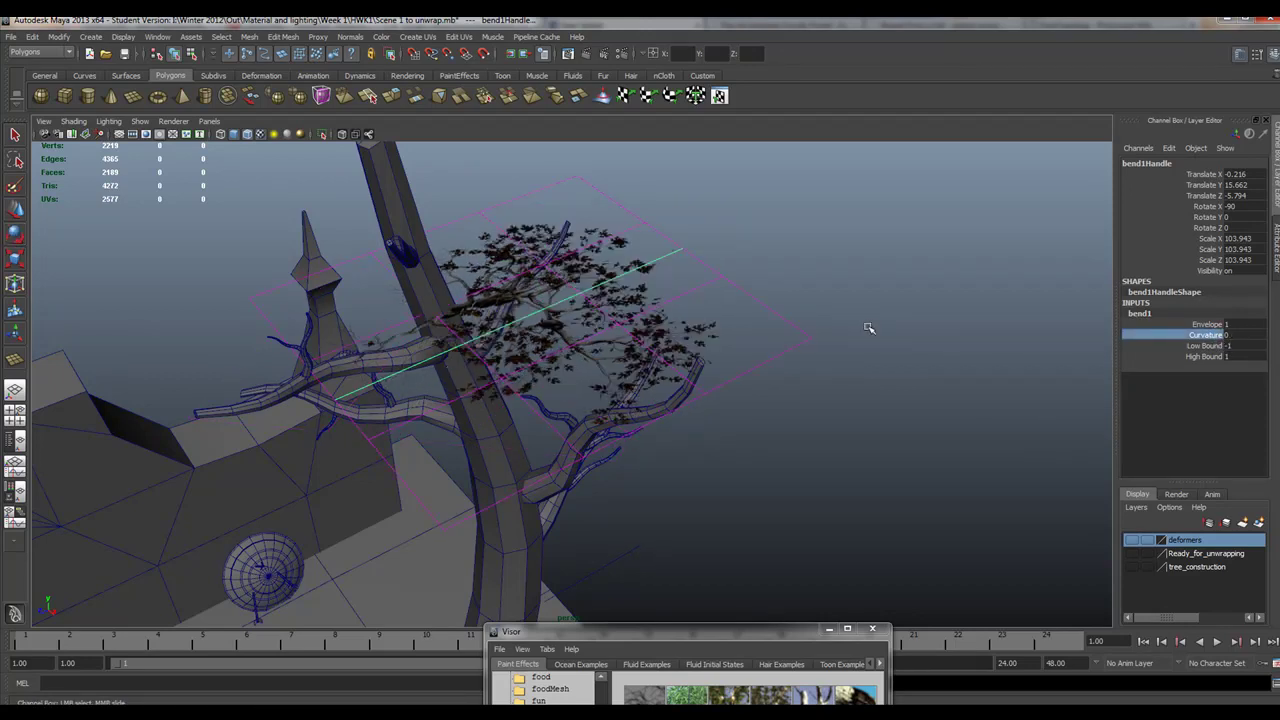
# Reselect the bend deformer's handle over the branch plane and rotate it to 90 degrees in Z
pyautogui.click(524, 316)
pyautogui.press('e')
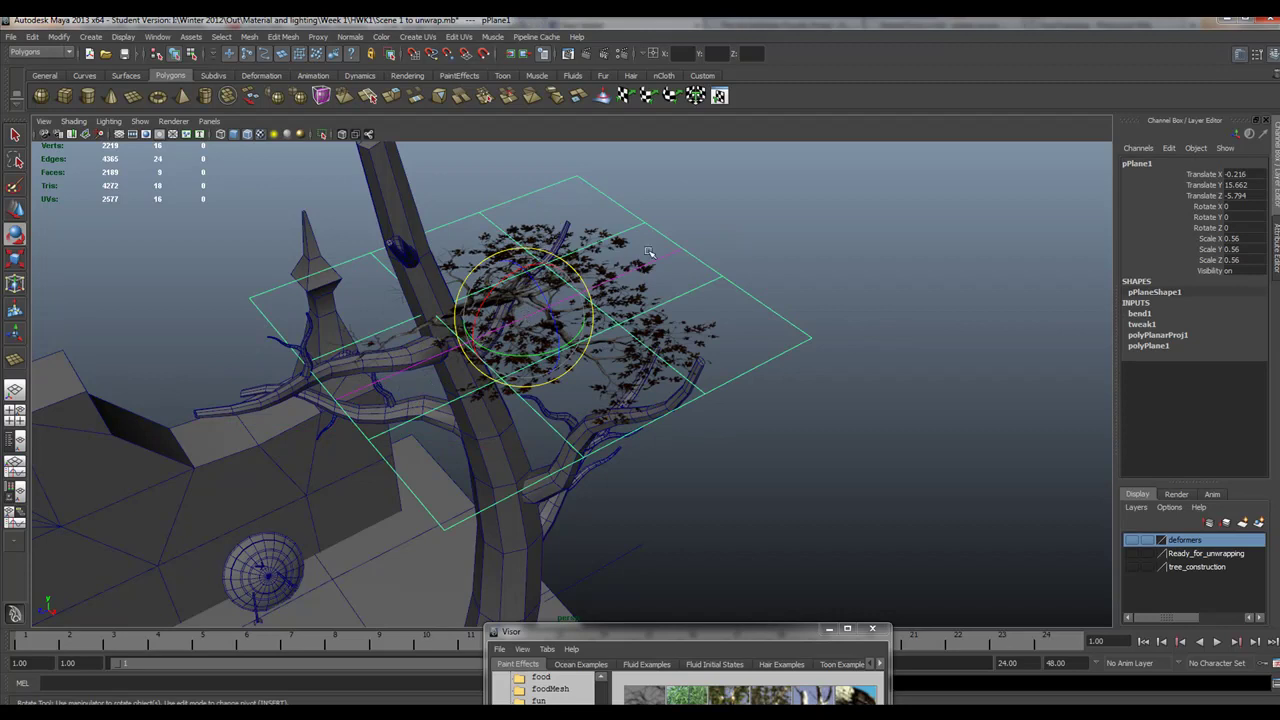
pyautogui.click(677, 268)
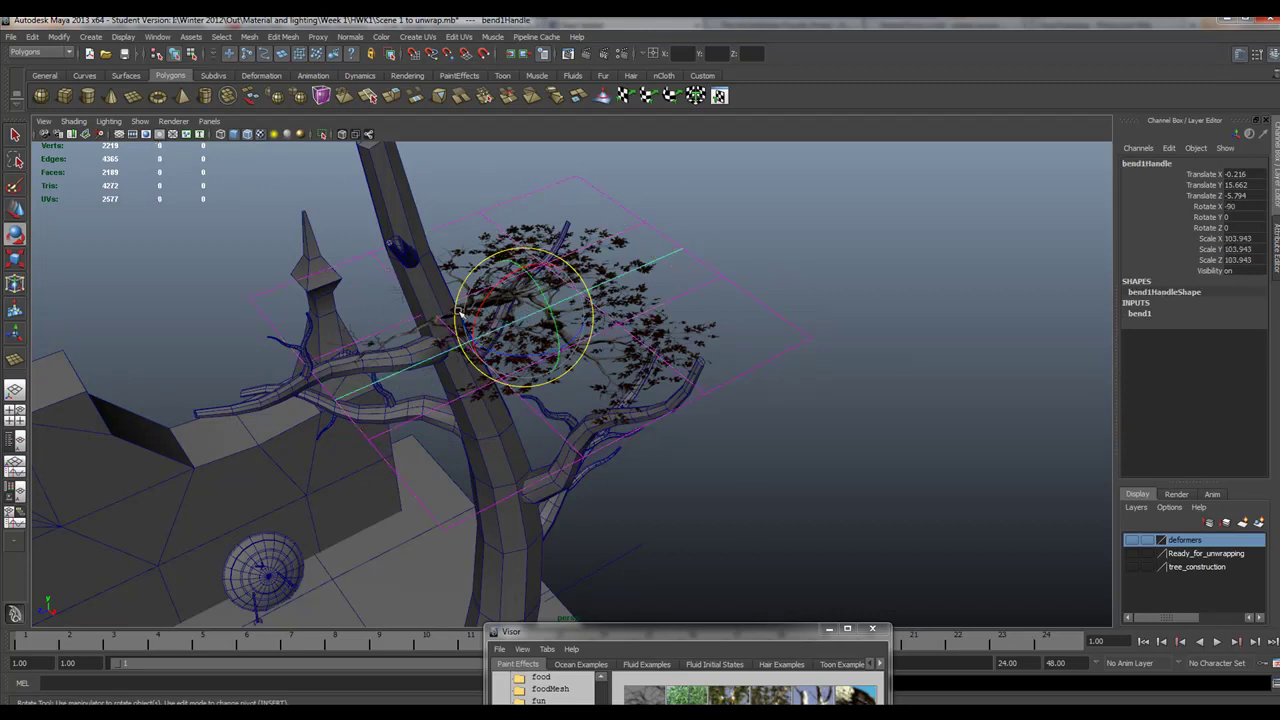
pyautogui.moveTo(540, 296); pyautogui.dragTo(462, 252)
# Set the bend deformer's Curvature to -1.1 so the branch plane arches downward
pyautogui.click(1139, 313)
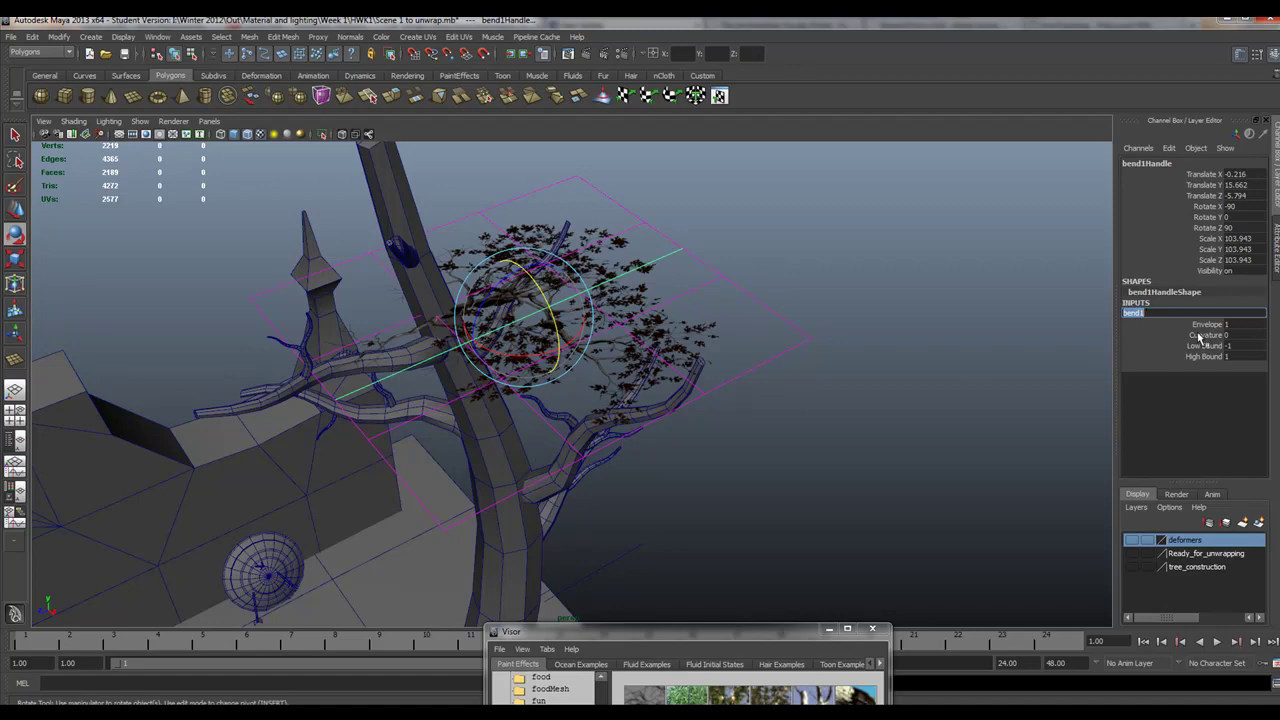
pyautogui.click(1180, 336)
pyautogui.moveTo(884, 327)
pyautogui.mouseDown(button='middle')
pyautogui.moveTo(905, 328)
pyautogui.moveTo(877, 333)
pyautogui.mouseUp(button='middle')
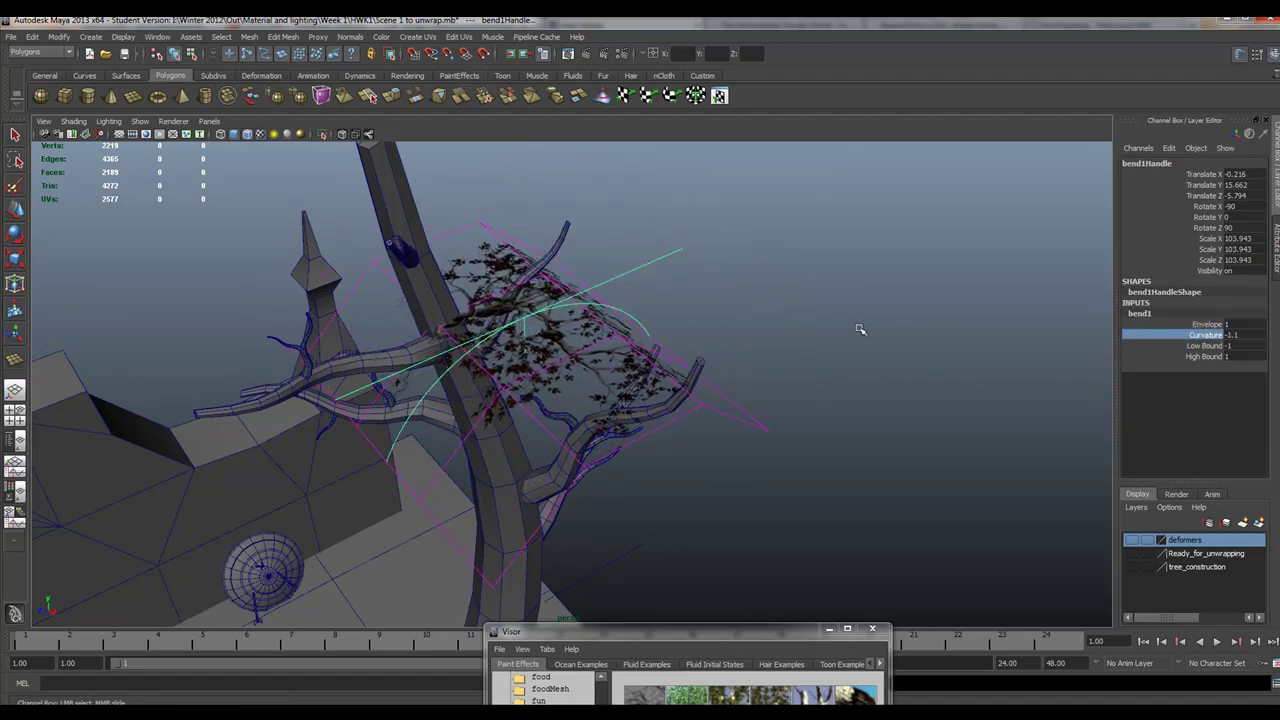
# Move the bent branch plane away from the trunk along X, to a Translate X of about 6.93
pyautogui.keyDown('alt'); pyautogui.moveTo(793, 379); pyautogui.dragTo(655, 354); pyautogui.keyUp('alt')
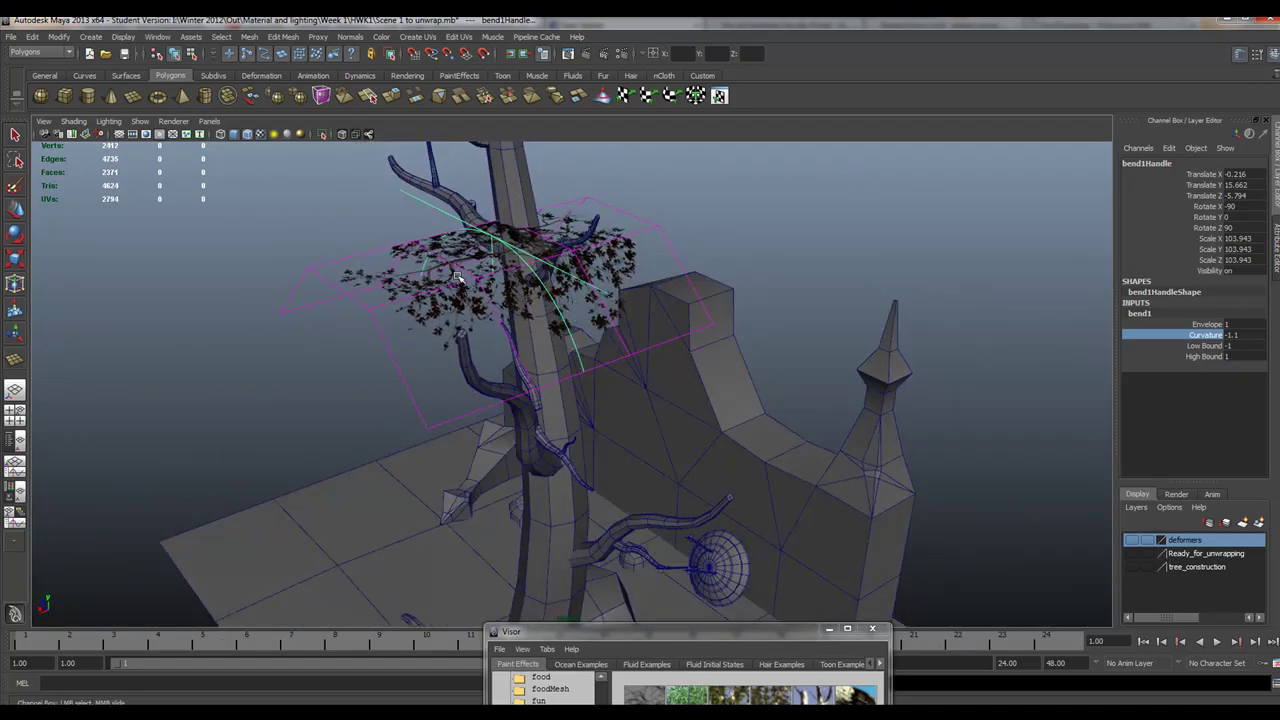
pyautogui.click(316, 266)
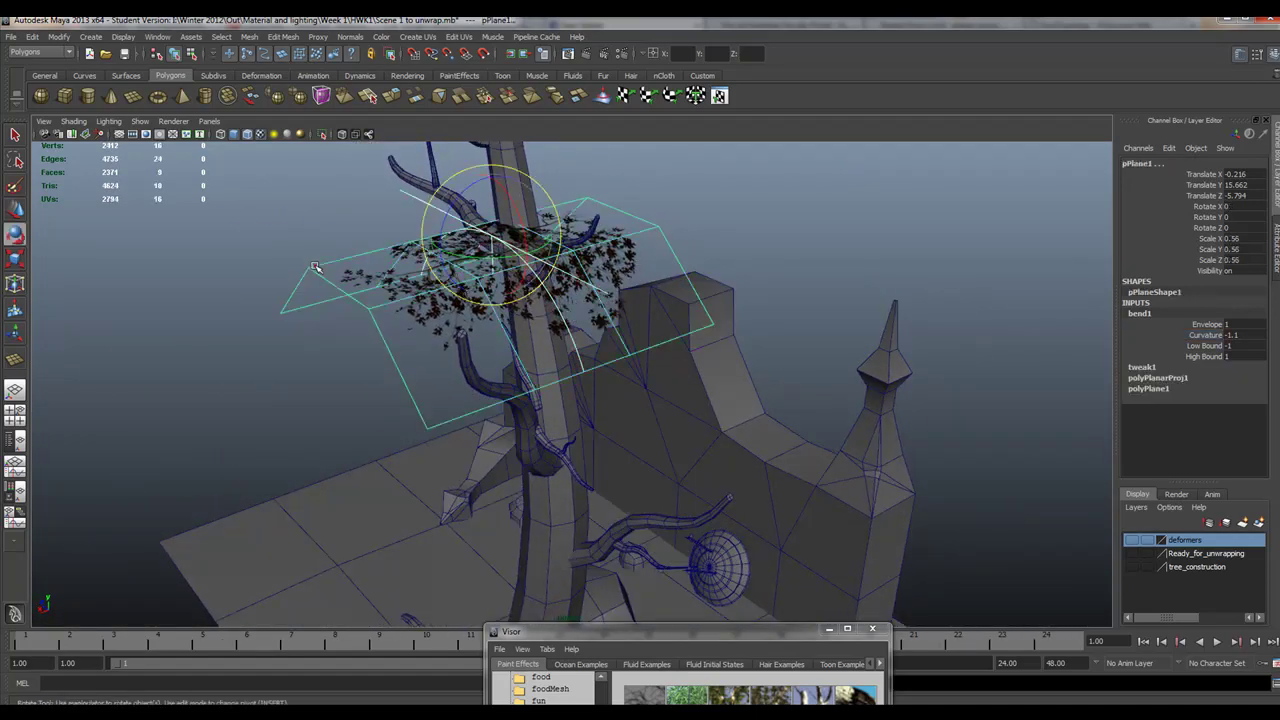
pyautogui.press('w')
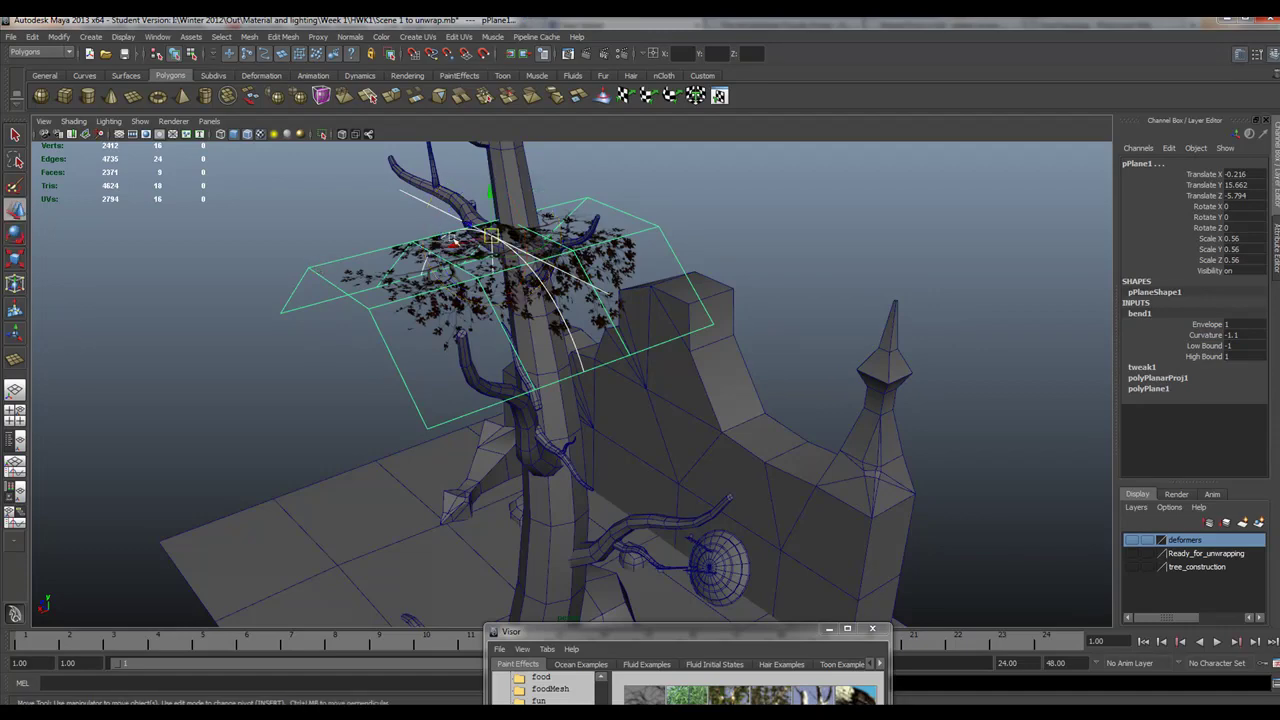
pyautogui.moveTo(455, 242); pyautogui.dragTo(205, 313)
pyautogui.click(248, 466)
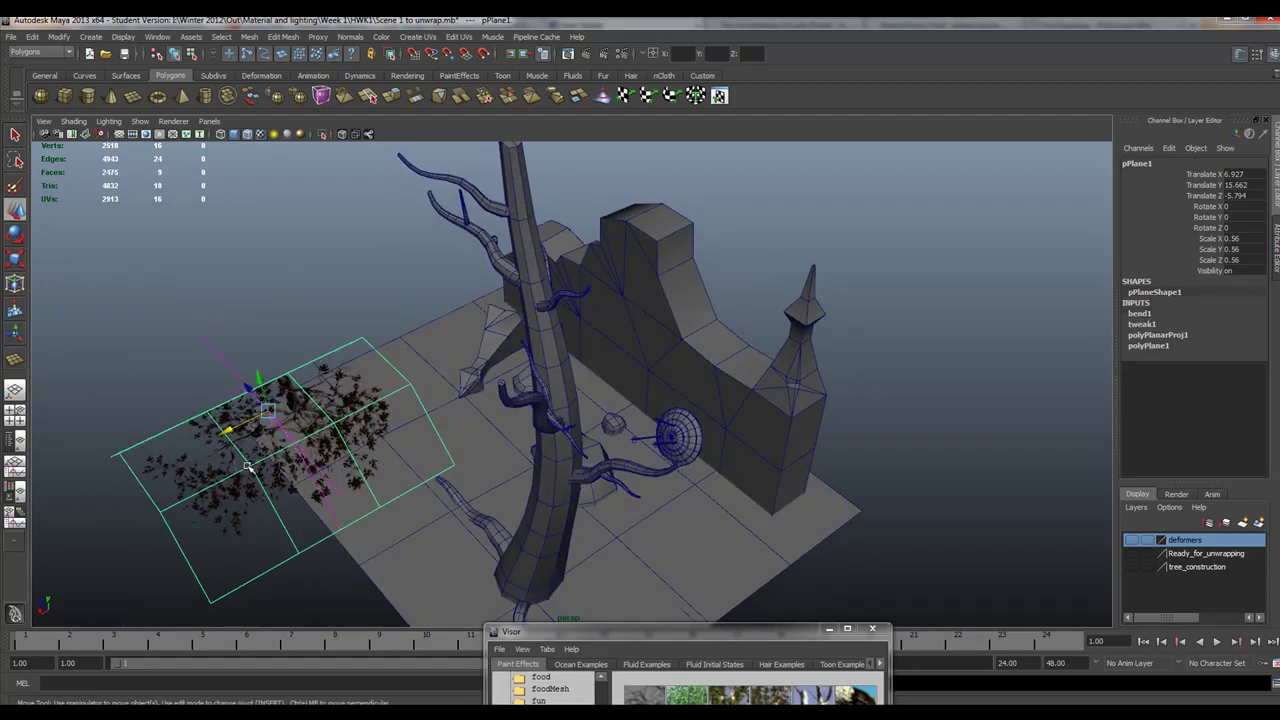
pyautogui.keyDown('alt'); pyautogui.moveTo(248, 466); pyautogui.dragTo(290, 436); pyautogui.keyUp('alt')
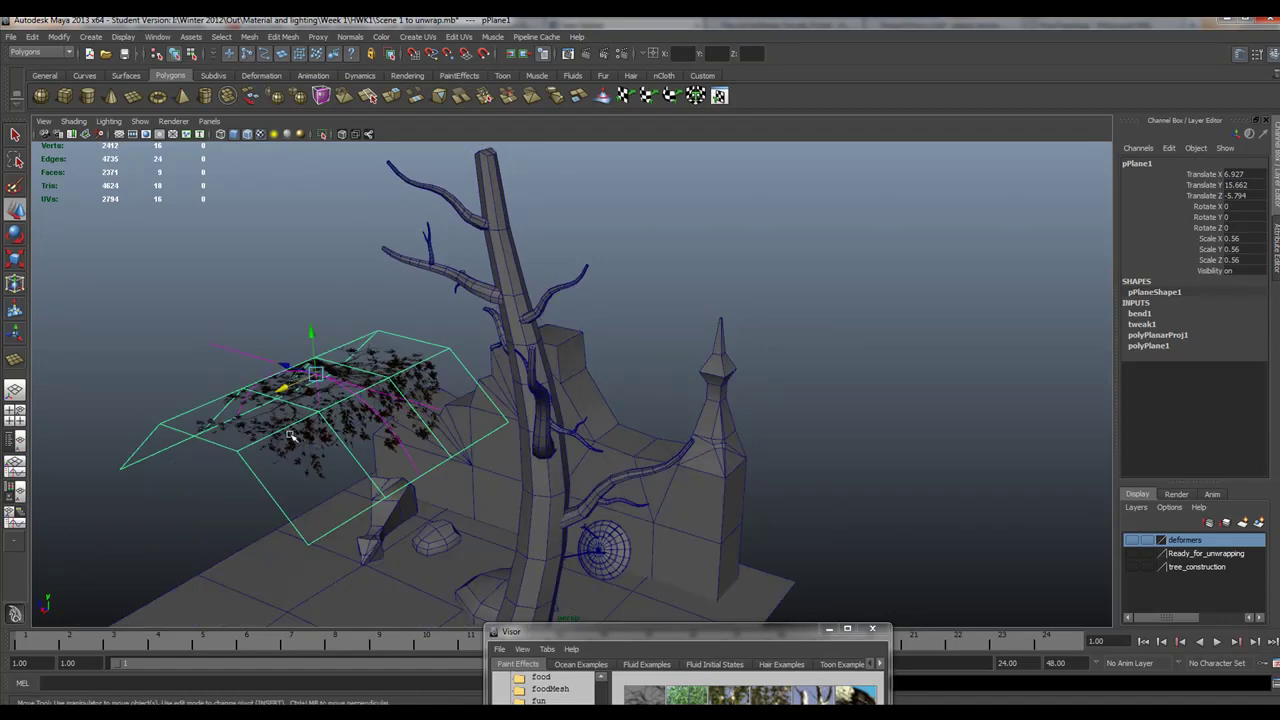
# Duplicate the bent branch plane and place the copy at the trunk, with Translate X about -1.31 and Rotate Z about -68.8 degrees
pyautogui.hotkey('ctrl', 'd')
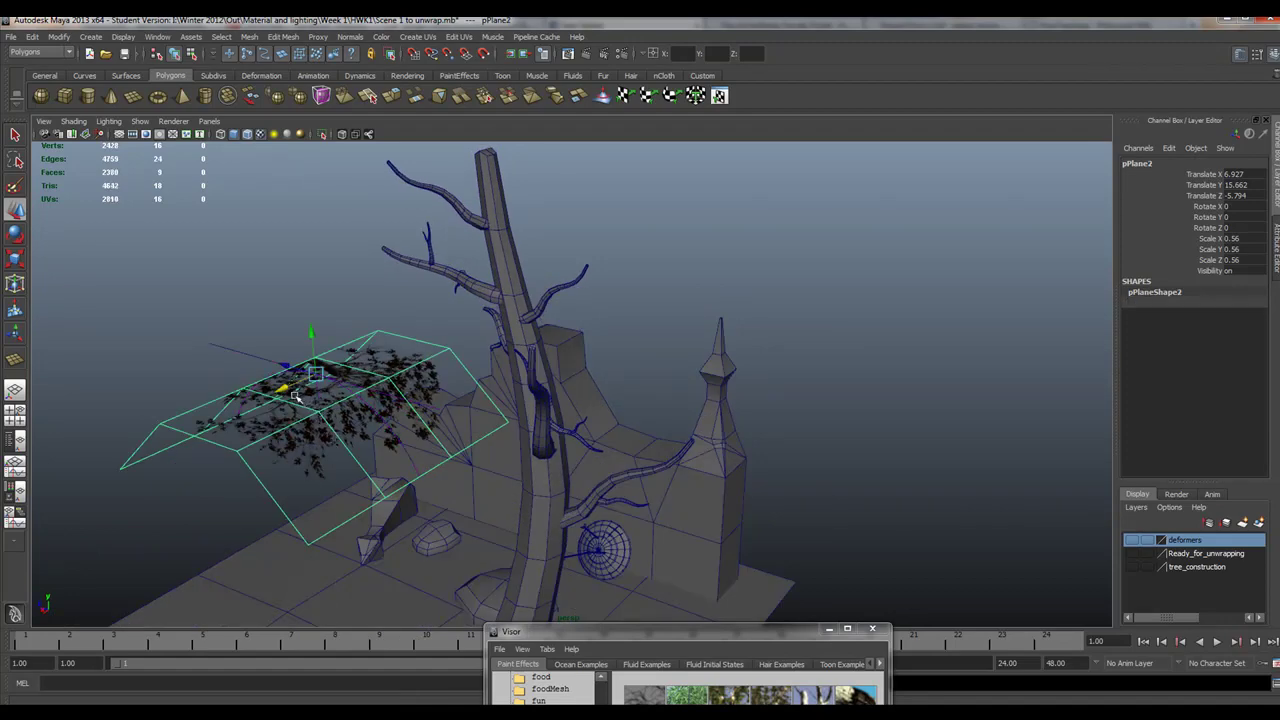
pyautogui.moveTo(296, 397); pyautogui.dragTo(527, 362)
pyautogui.press('e')
# Duplicate the upright plane and place the copy across the trunk, rotated about -72, 50, -145 degrees, at Y 15.0 and Z -3.0
pyautogui.hotkey('ctrl', 'd')
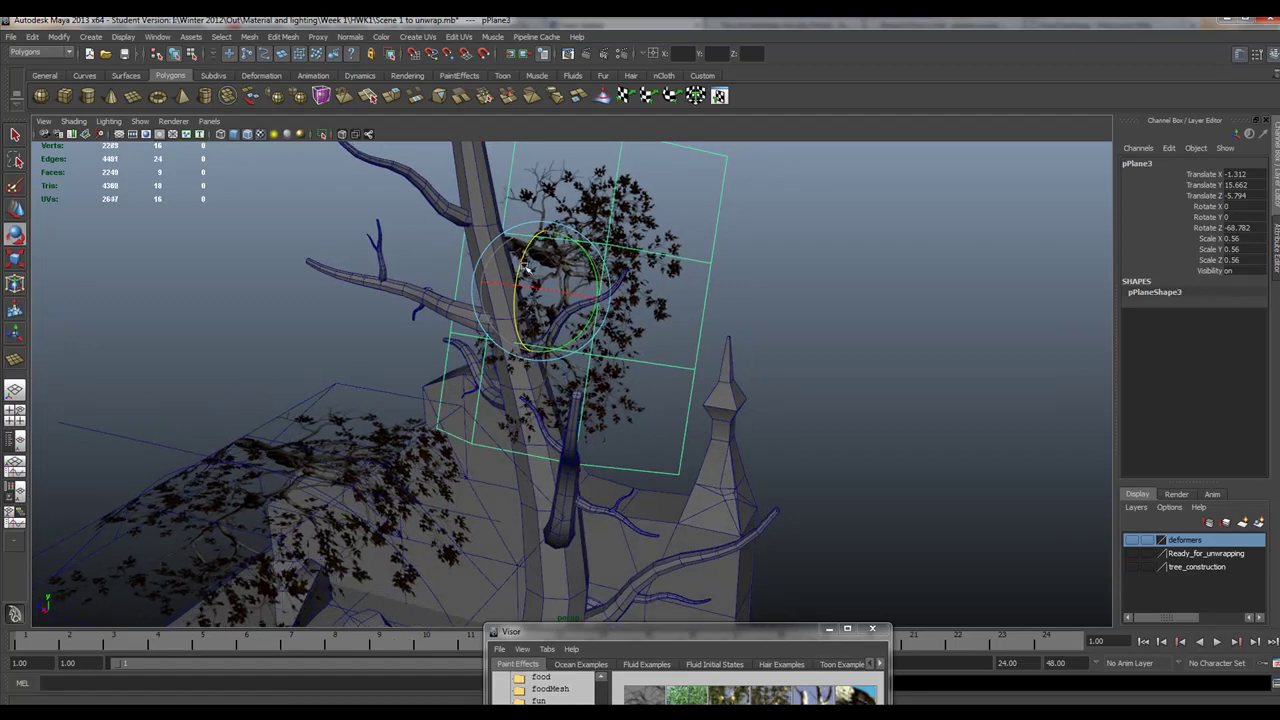
pyautogui.moveTo(583, 243); pyautogui.dragTo(500, 243)
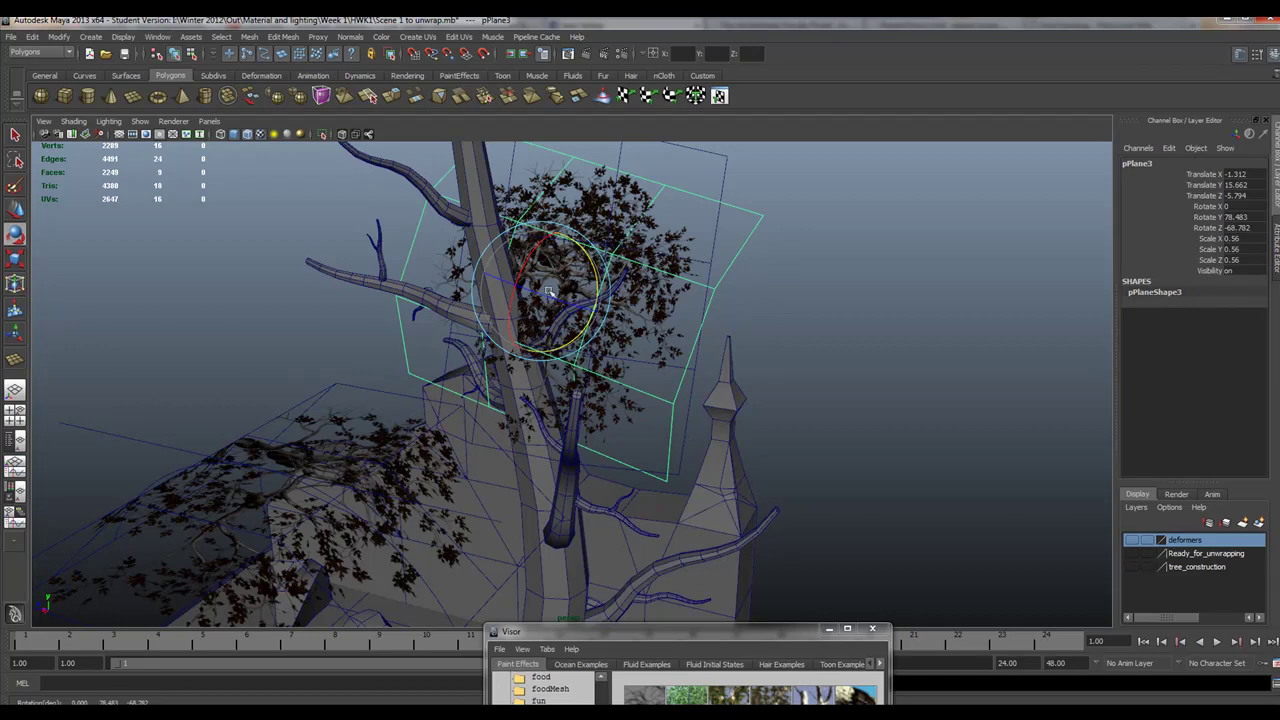
pyautogui.moveTo(549, 291); pyautogui.dragTo(583, 299)
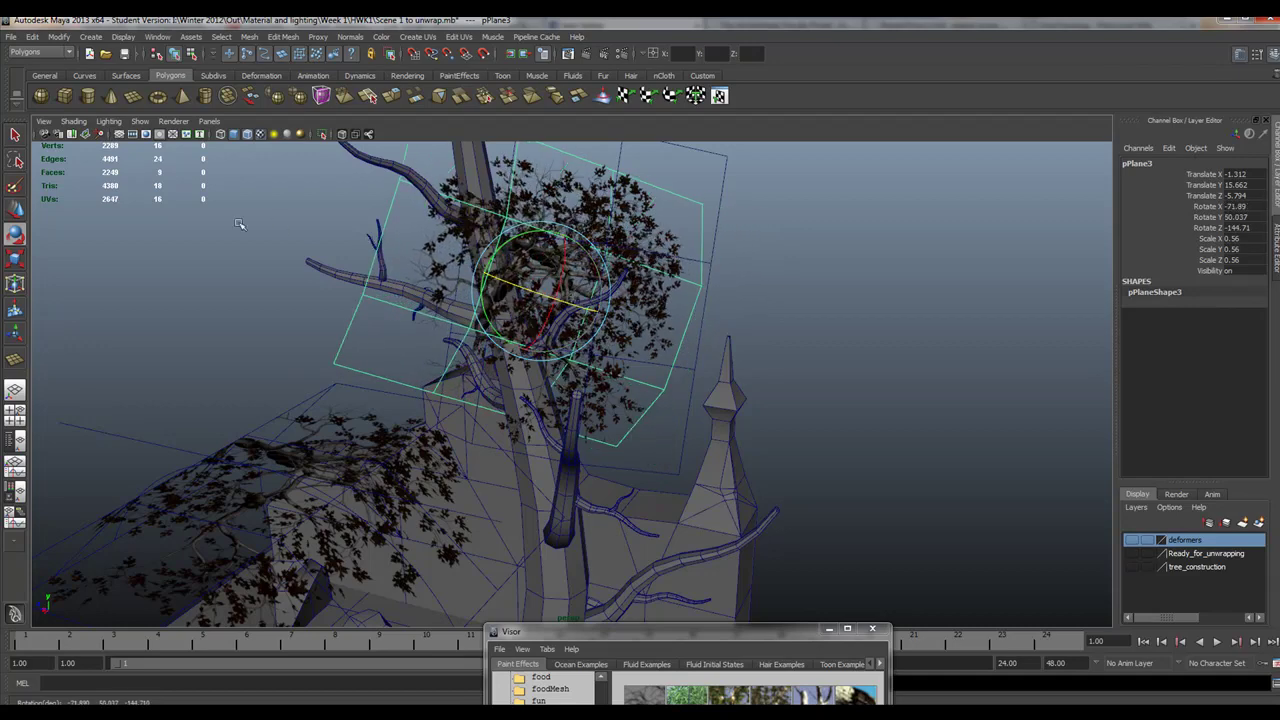
pyautogui.click(20, 211)
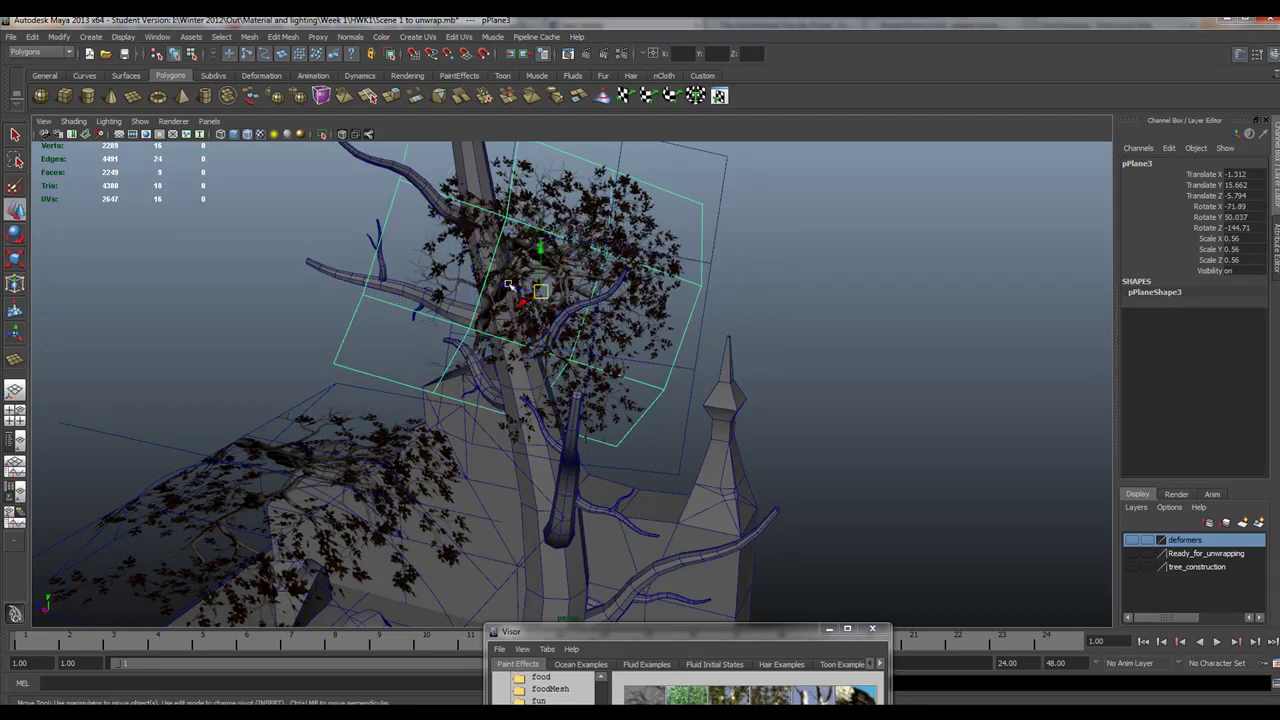
pyautogui.moveTo(509, 285); pyautogui.dragTo(399, 265)
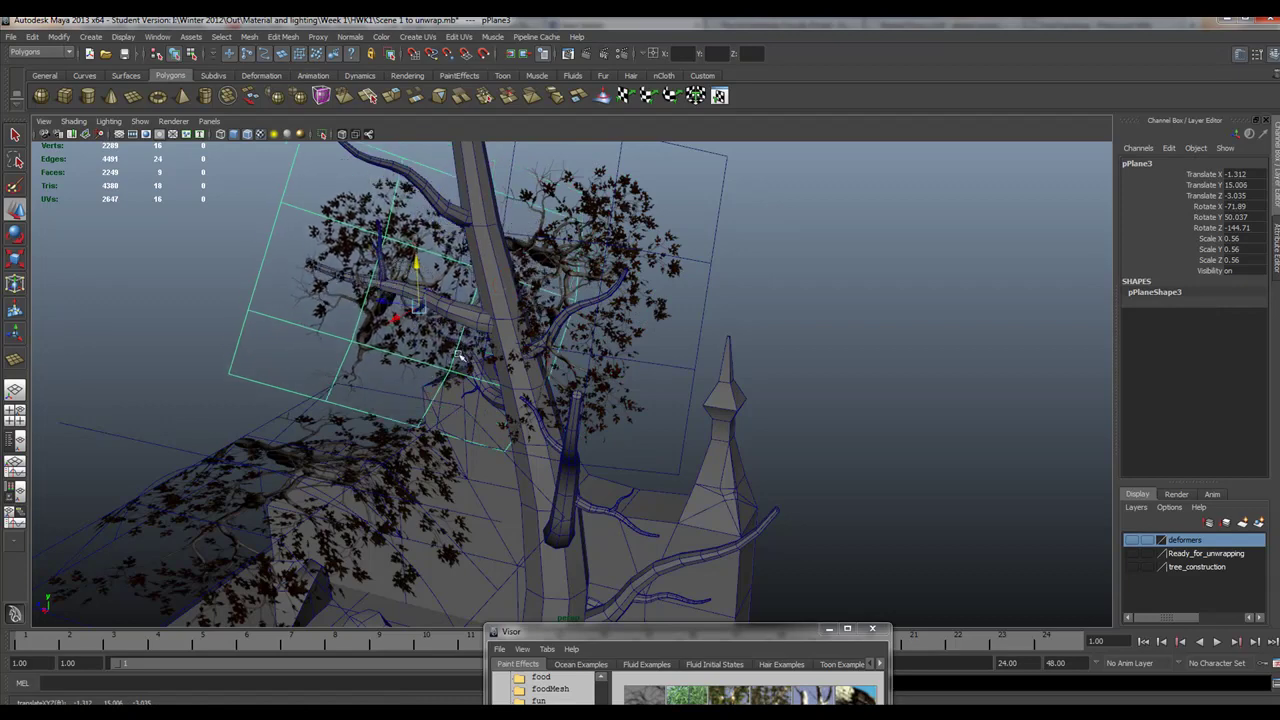
# Duplicate the original bent branch plane and move the copy well clear of the tree, to a Translate Z of about -15.7
pyautogui.keyDown('alt'); pyautogui.moveTo(460, 357); pyautogui.dragTo(695, 363); pyautogui.keyUp('alt')
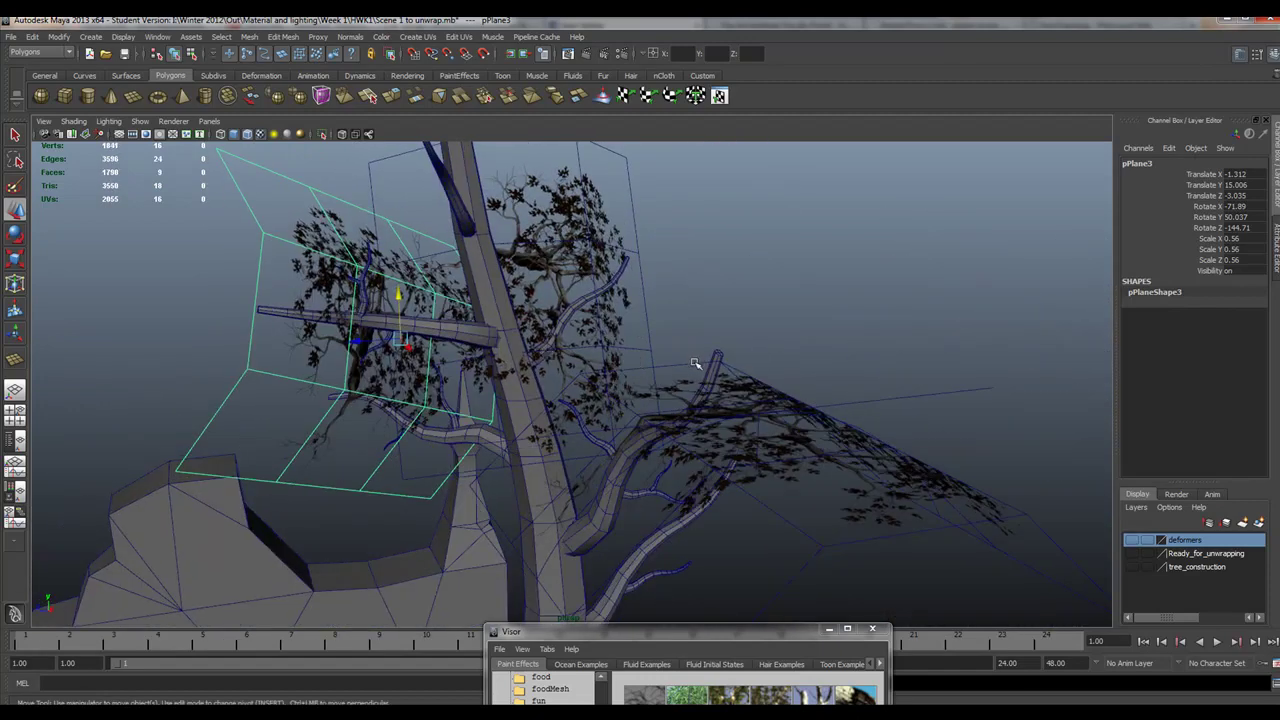
pyautogui.click(745, 374)
pyautogui.press('f')
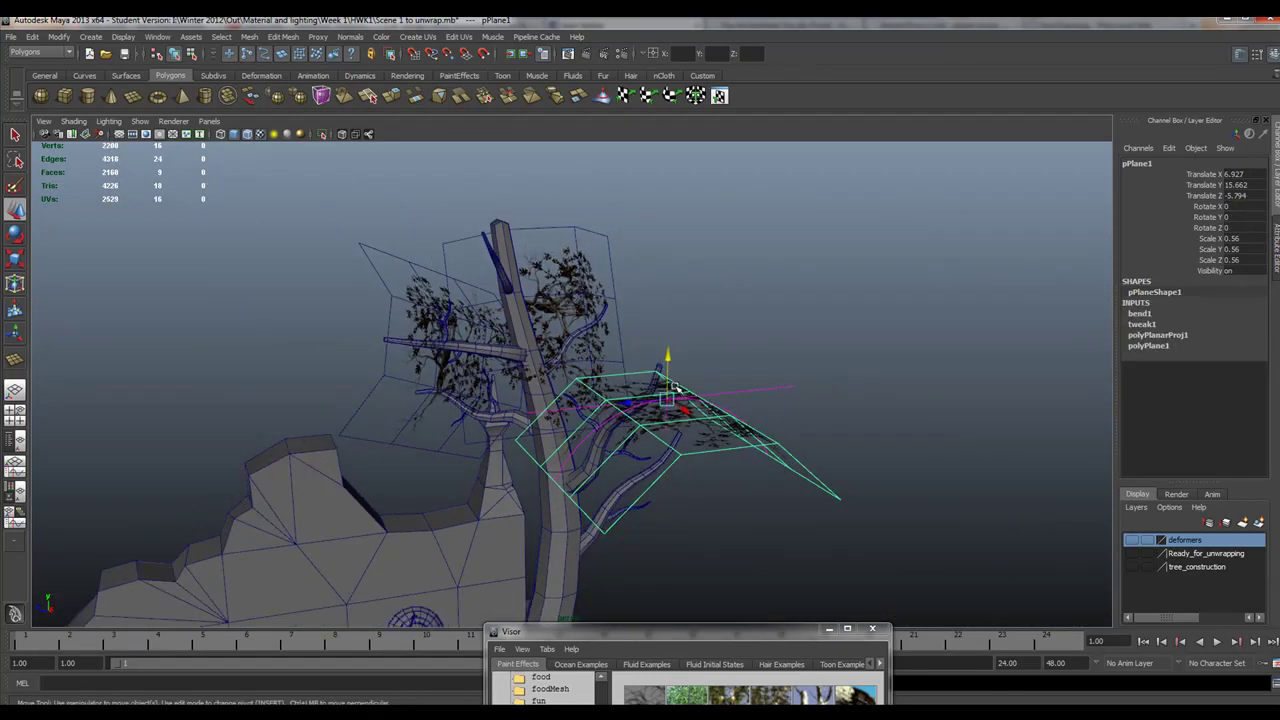
pyautogui.hotkey('ctrl', 'd')
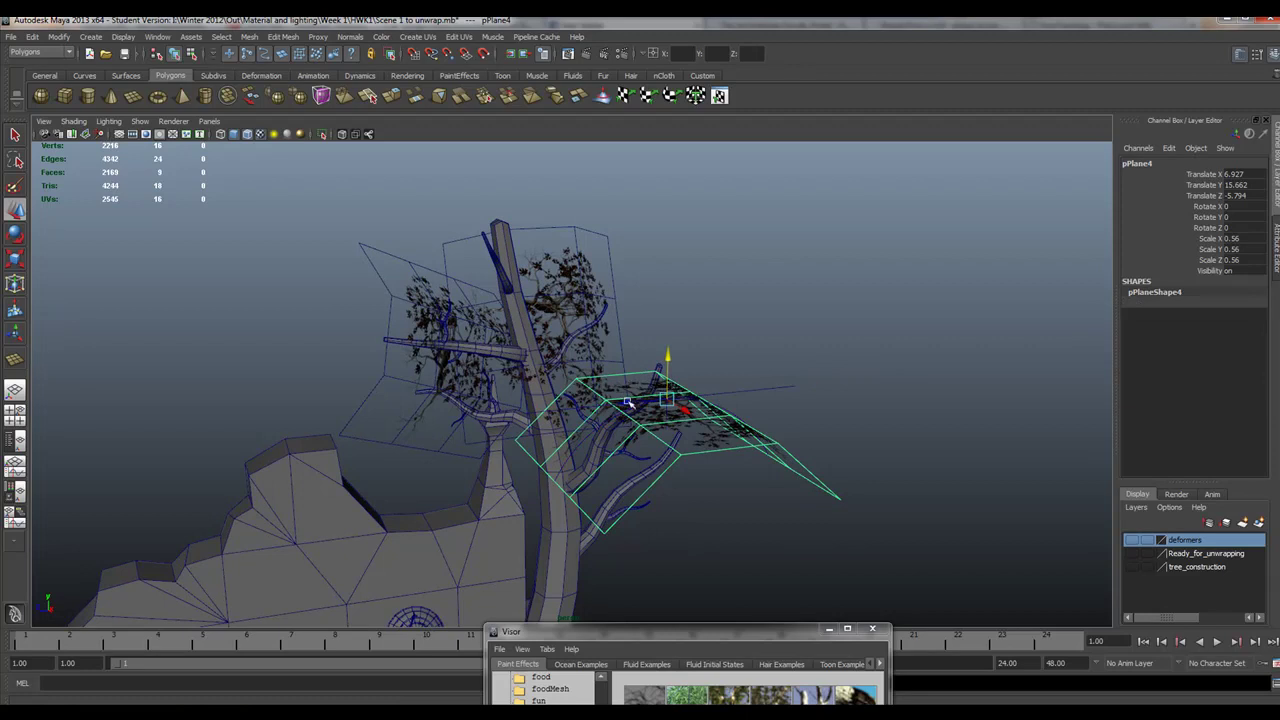
pyautogui.moveTo(629, 403); pyautogui.dragTo(731, 481, button='middle')
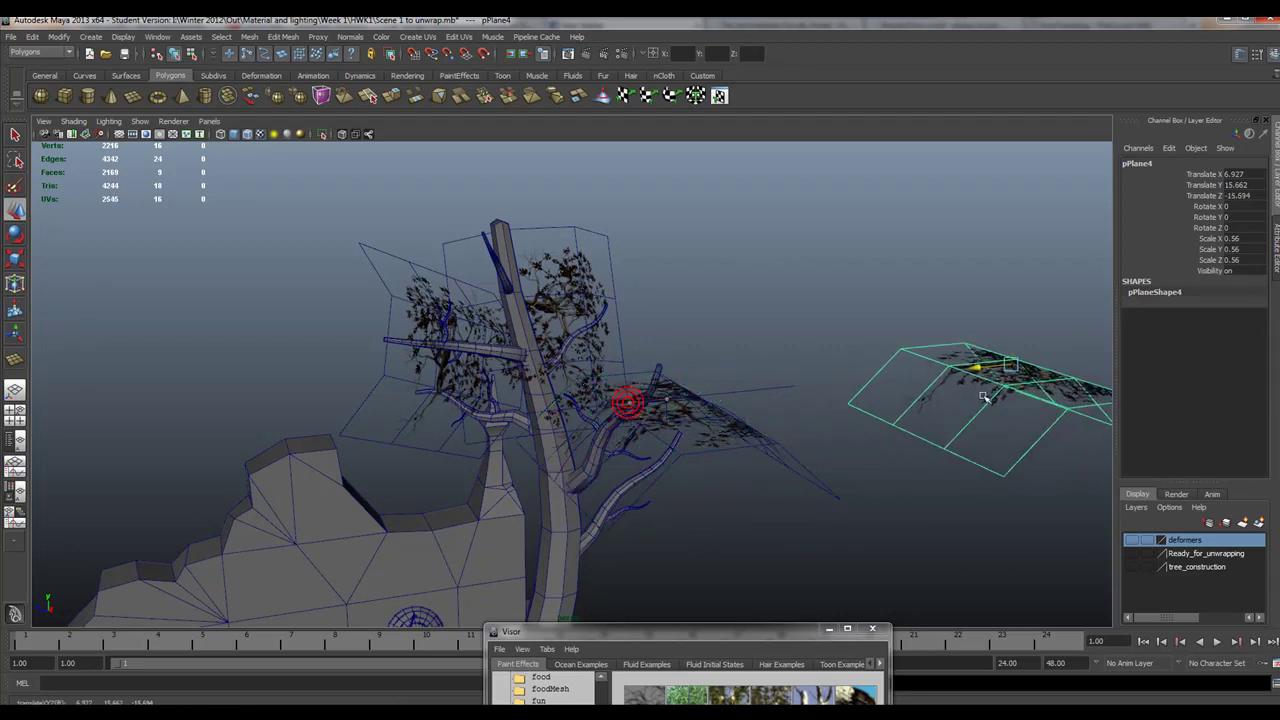
# Delete the original branch plane's bend deformer handle, and open the plane's Subdivisions Width for editing
pyautogui.click(738, 390)
pyautogui.press('Delete')
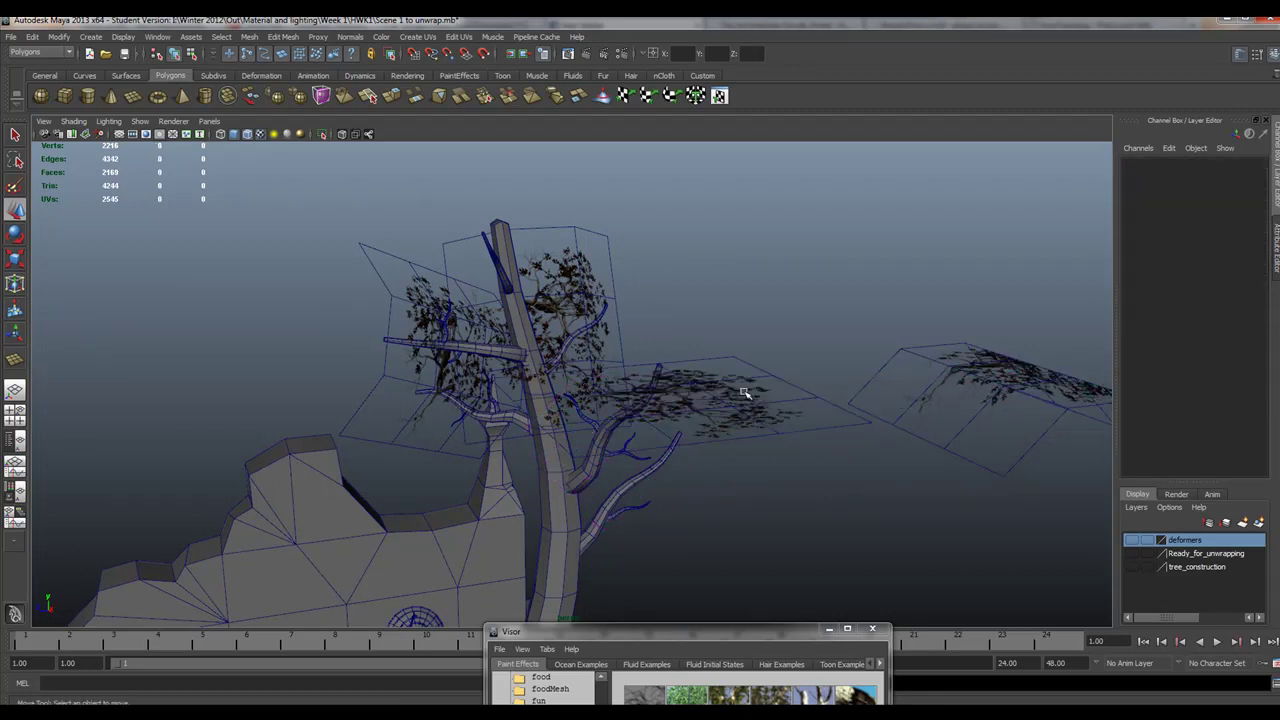
pyautogui.click(770, 376)
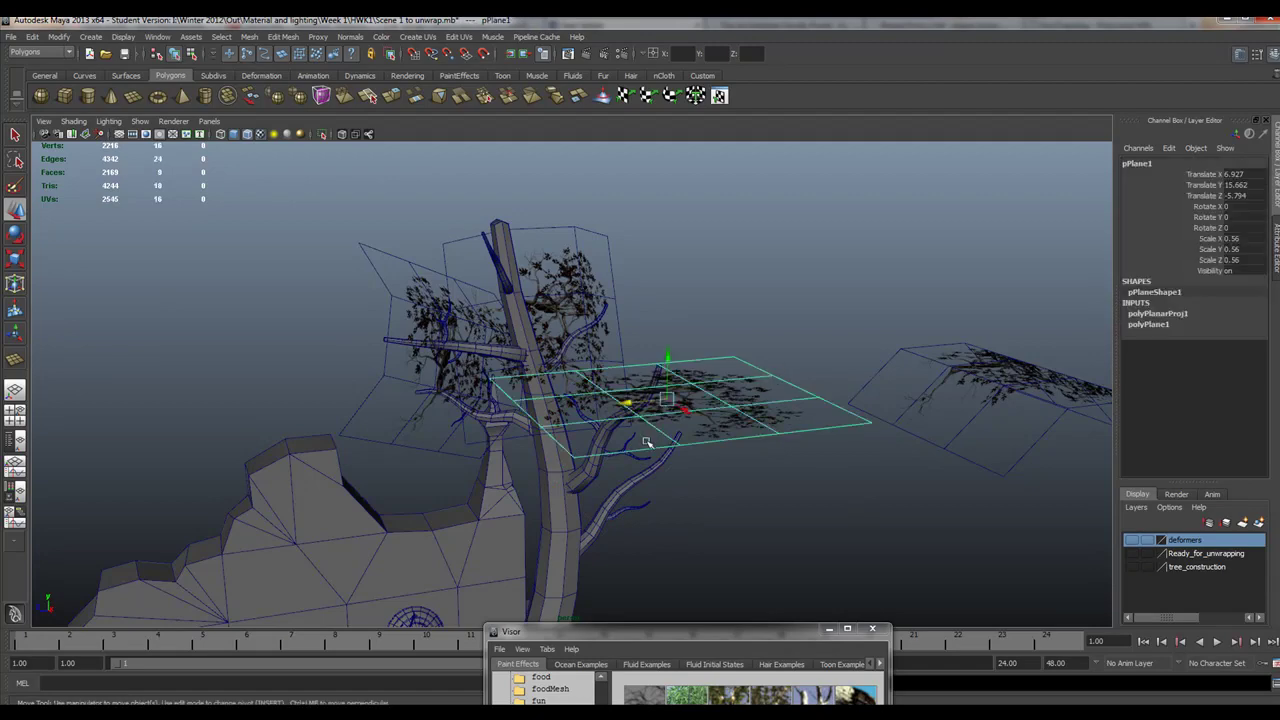
pyautogui.moveTo(646, 442)
pyautogui.keyDown('alt'); pyautogui.mouseDown()
pyautogui.moveTo(677, 449)
pyautogui.moveTo(652, 453)
pyautogui.mouseUp(); pyautogui.keyUp('alt')
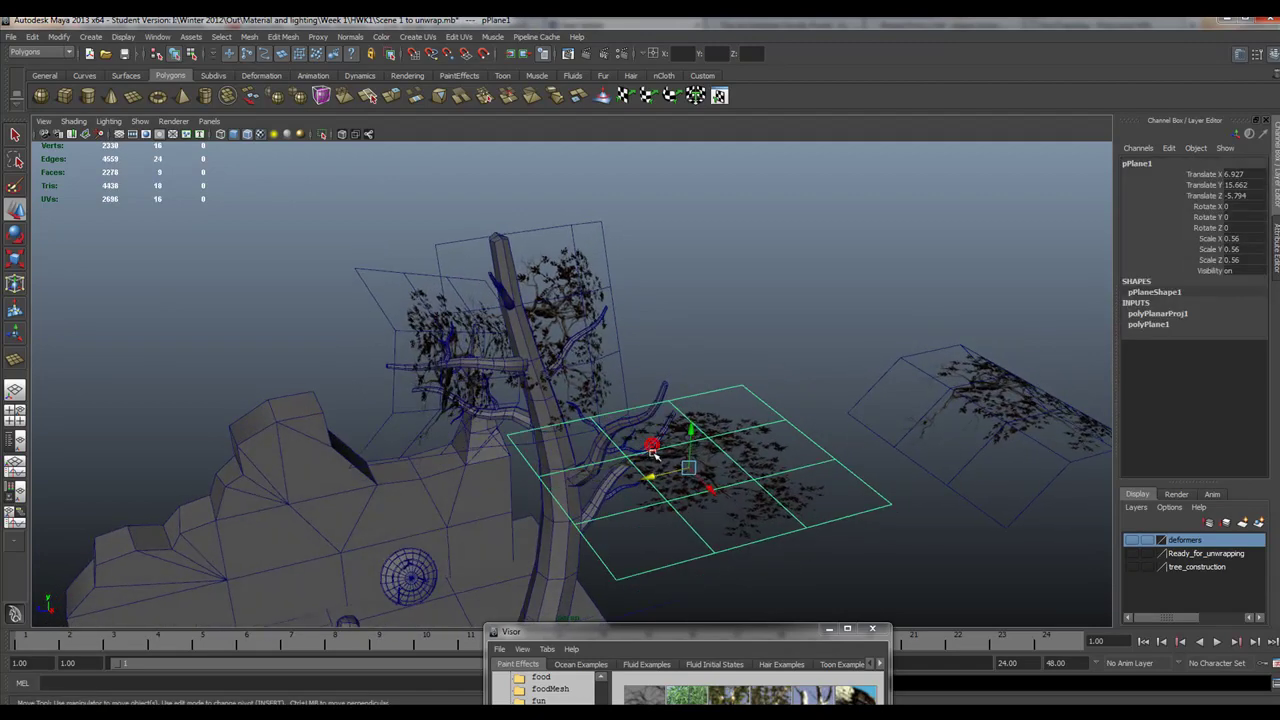
pyautogui.click(1150, 325)
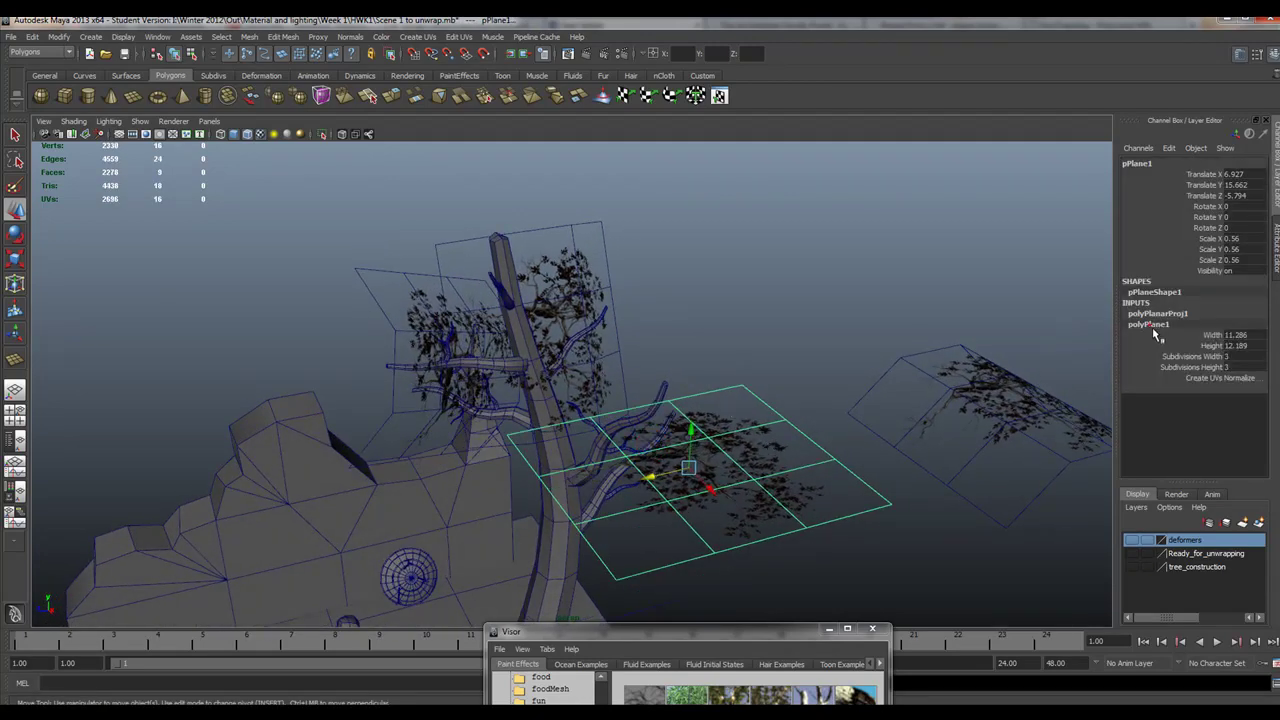
pyautogui.doubleClick(1240, 357)
pyautogui.press('Return')
# Add a nonlinear Wave deformer to the flat original branch plane
pyautogui.press('space')
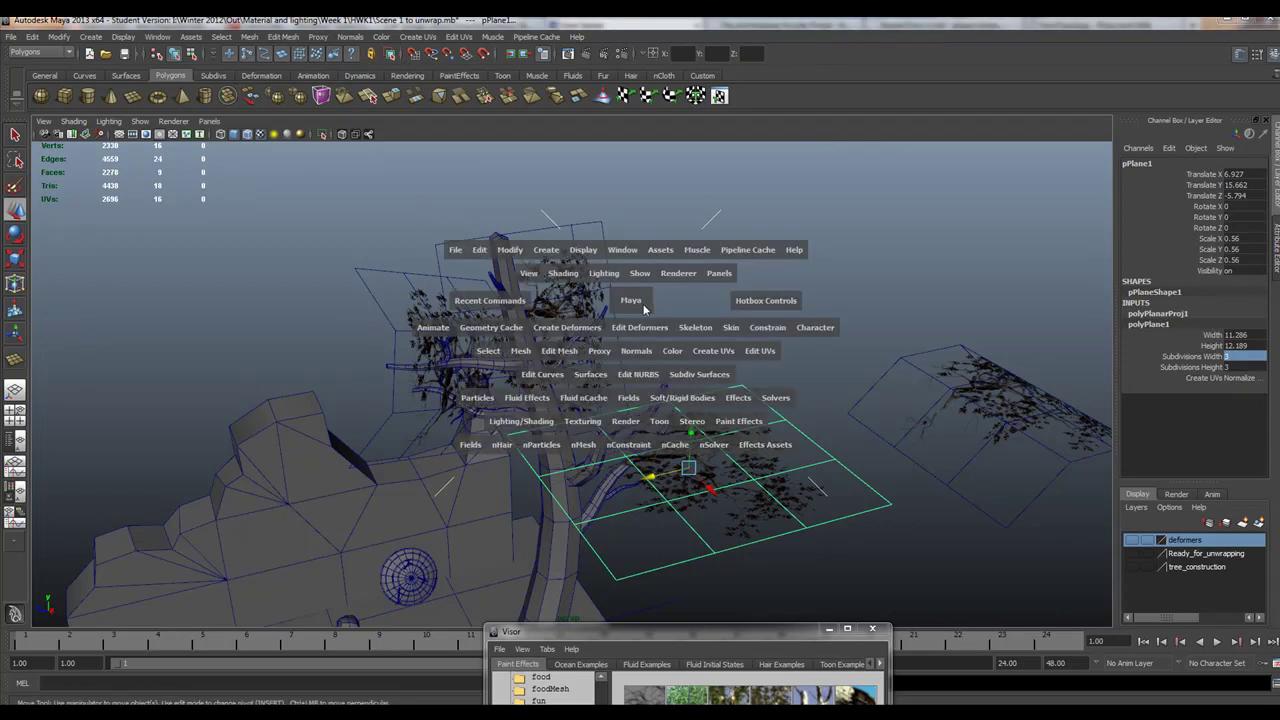
pyautogui.click(575, 337)
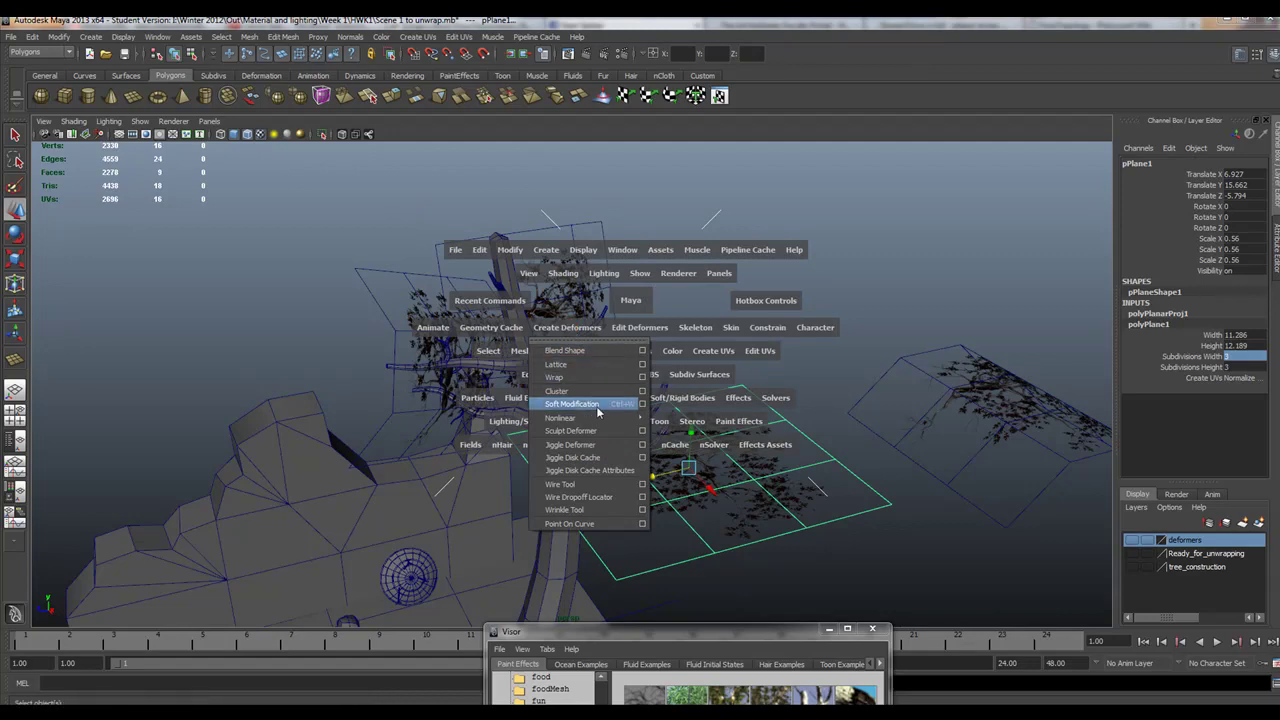
pyautogui.moveTo(600, 423)
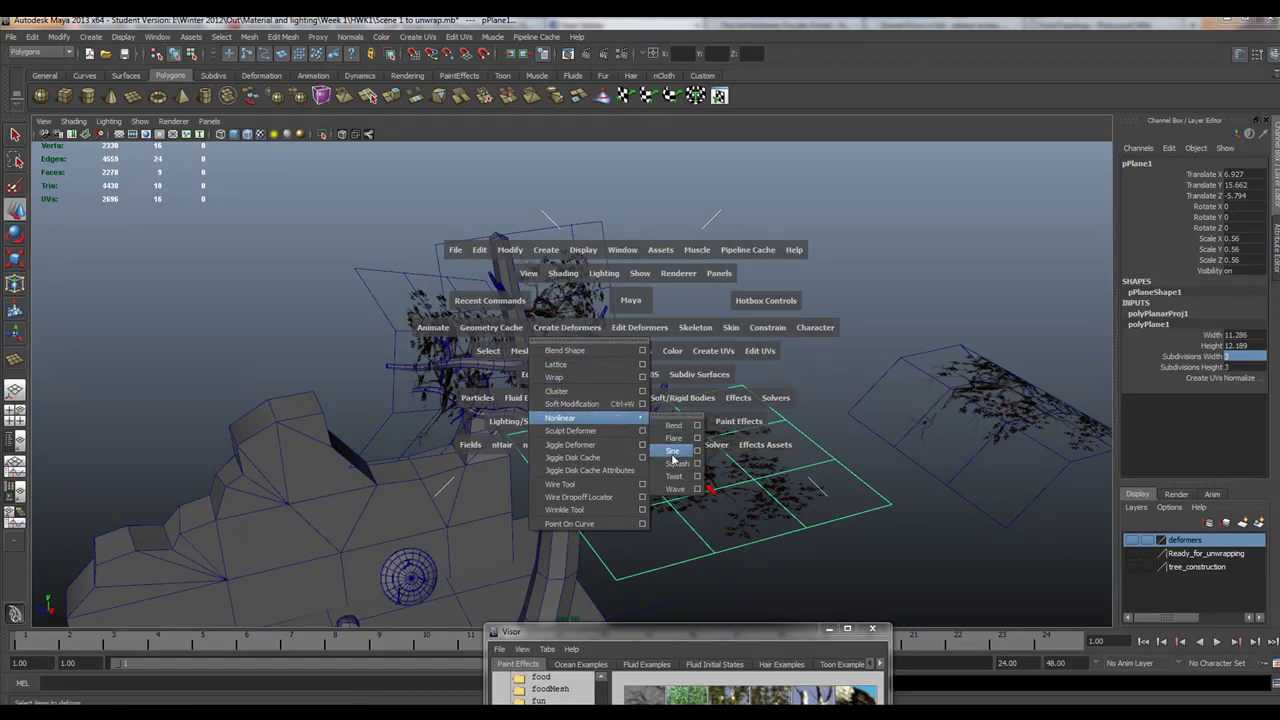
pyautogui.click(675, 489)
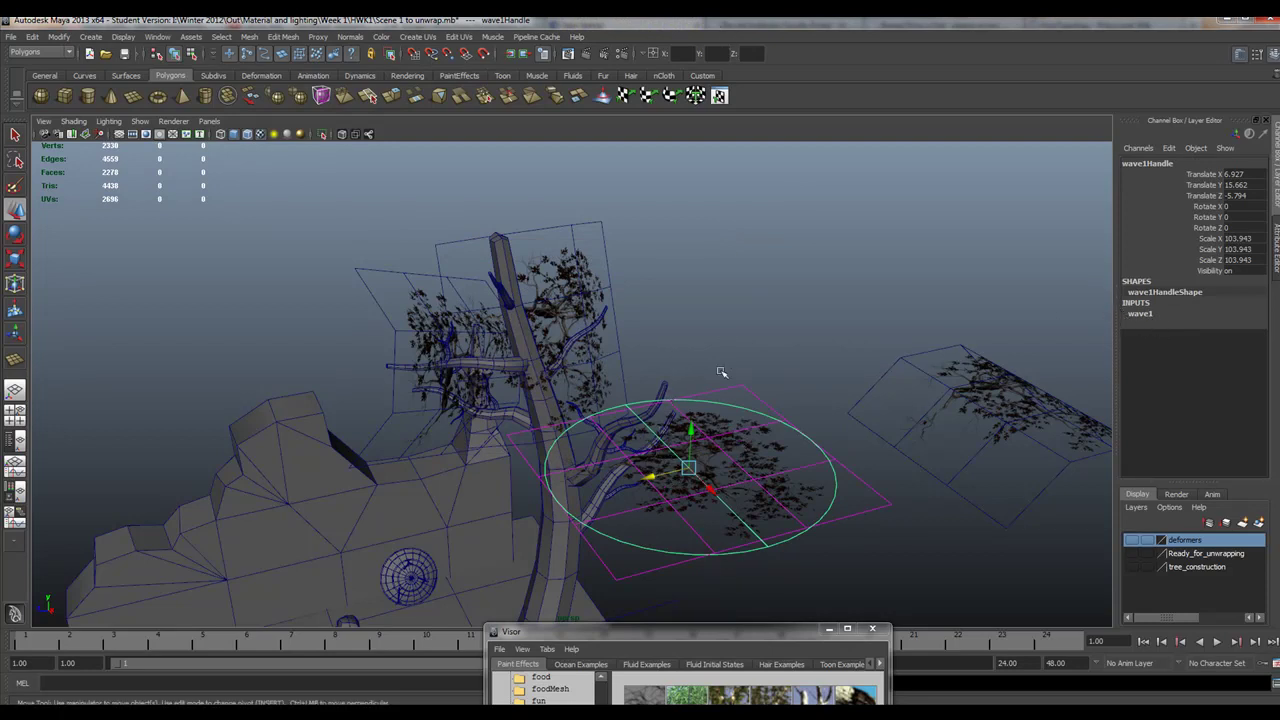
# Set the wave deformer's Amplitude to -0.2
pyautogui.click(1142, 314)
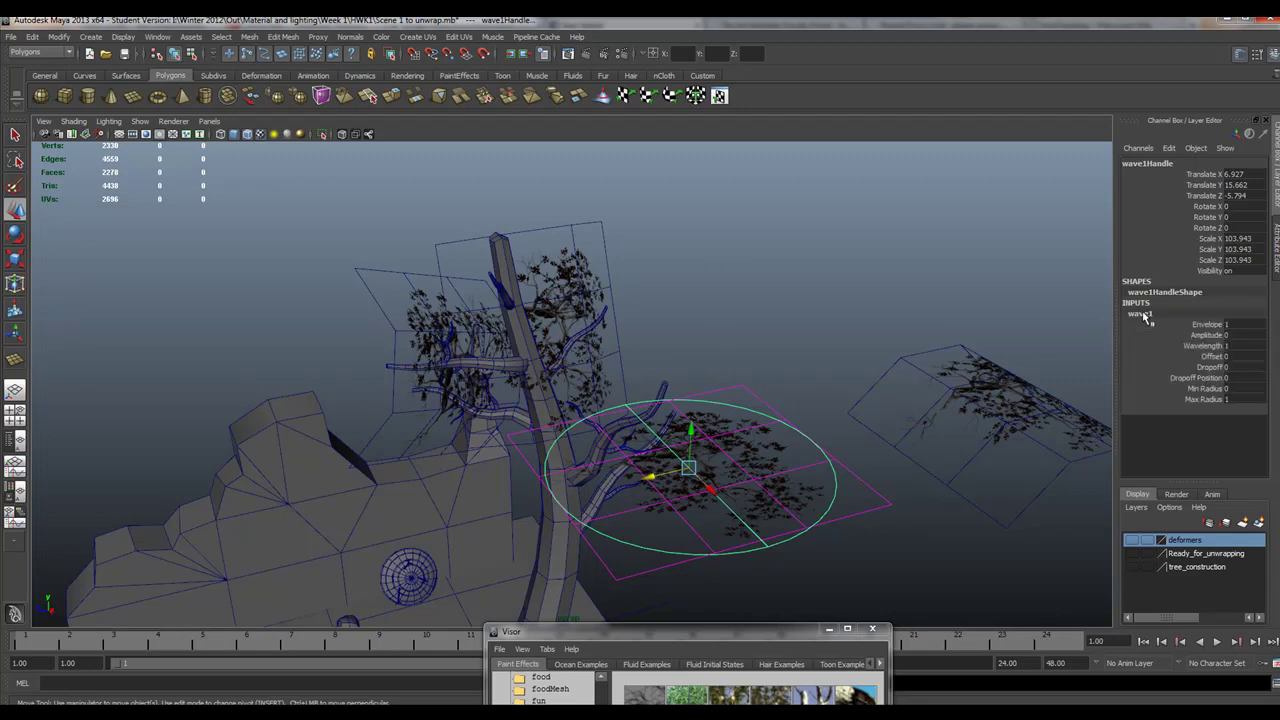
pyautogui.click(1205, 336)
pyautogui.moveTo(816, 407); pyautogui.dragTo(800, 409, button='middle')
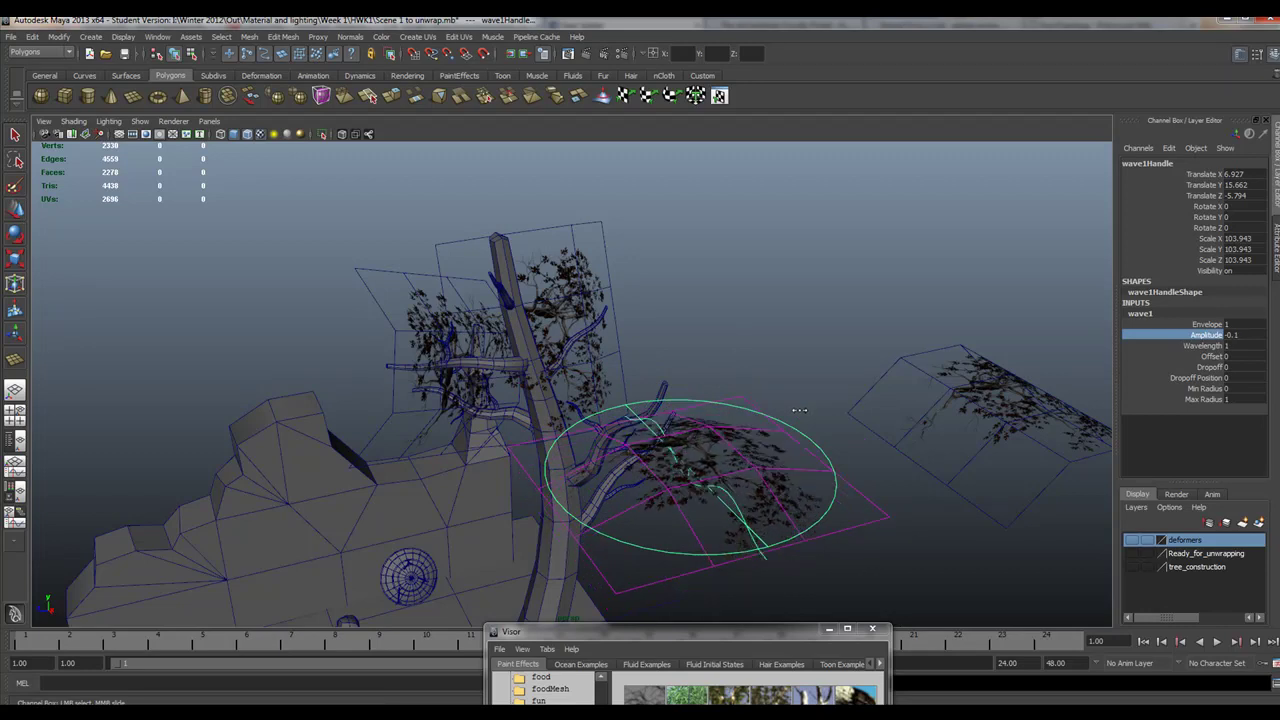
pyautogui.moveTo(800, 410); pyautogui.dragTo(799, 410, button='middle')
# Duplicate the wave-deformed branch plane and move the copy onto the tree's upper trunk, at about X -3.1 and Y 15.4
pyautogui.press('space')
pyautogui.moveTo(767, 457); pyautogui.dragTo(814, 446)
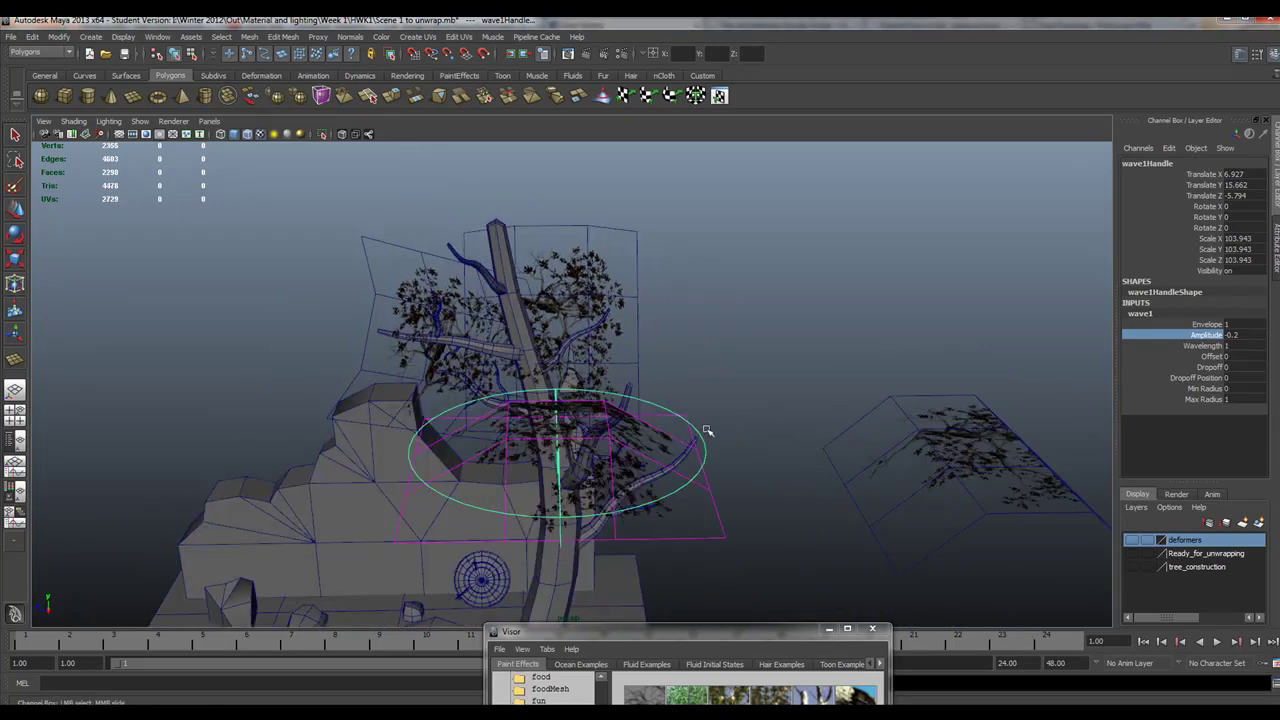
pyautogui.click(668, 438)
pyautogui.press('w')
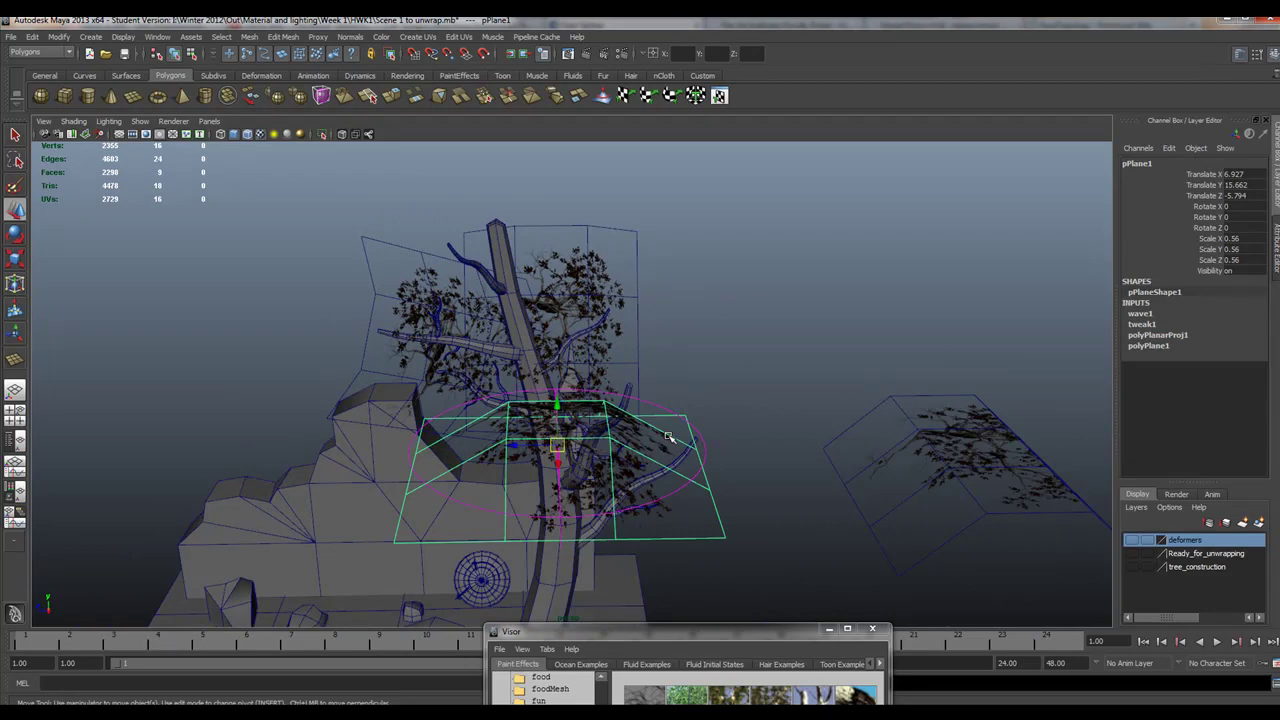
pyautogui.hotkey('ctrl', 'd')
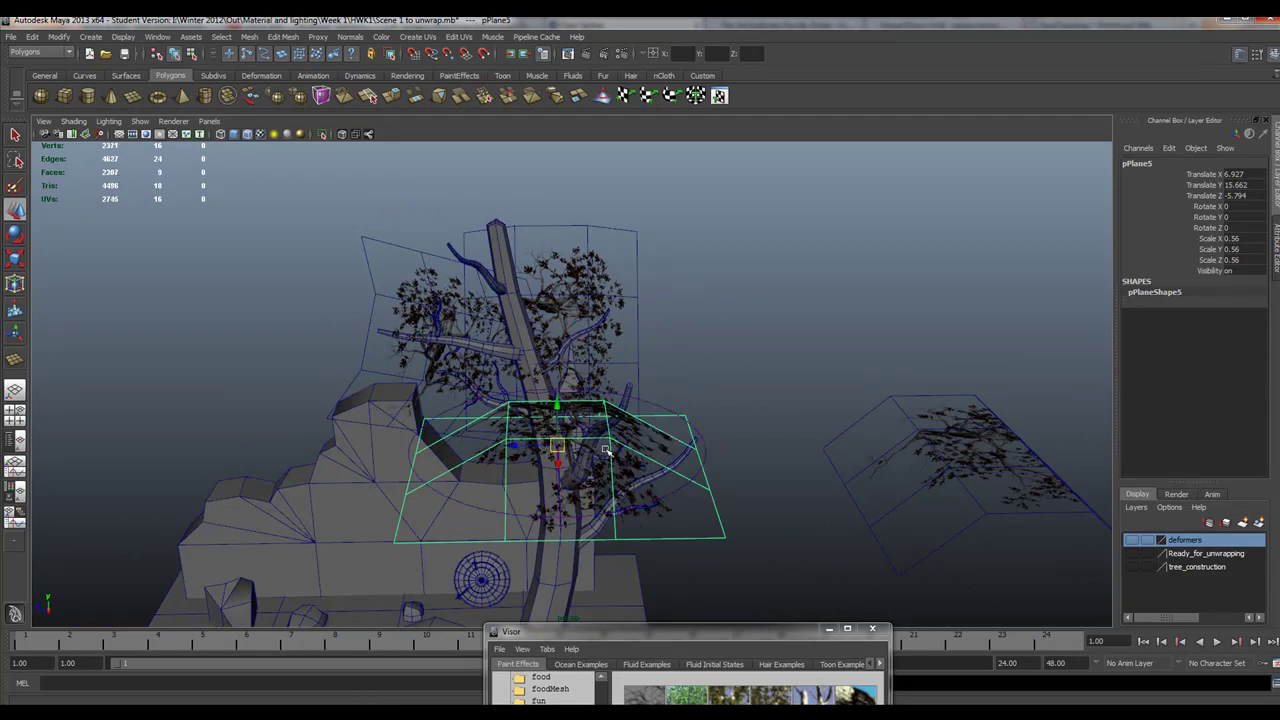
pyautogui.moveTo(556, 408); pyautogui.dragTo(548, 232)
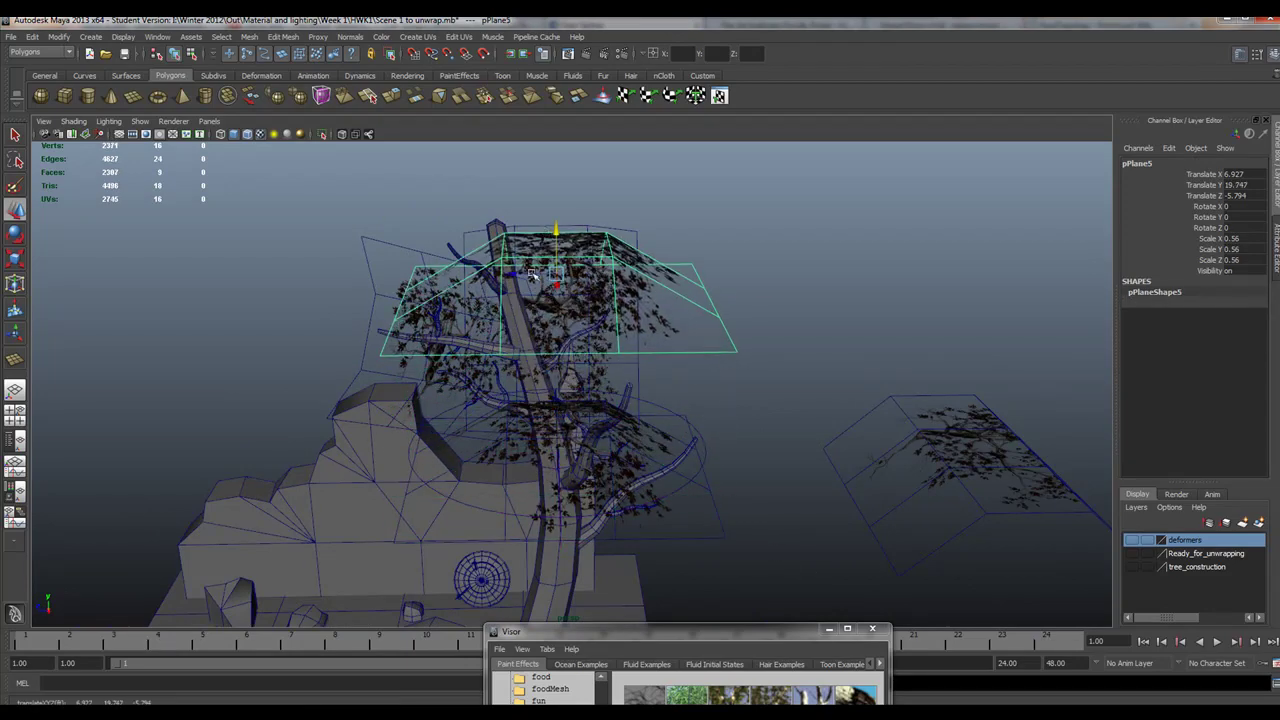
pyautogui.keyDown('alt'); pyautogui.moveTo(494, 393); pyautogui.dragTo(522, 298); pyautogui.keyUp('alt')
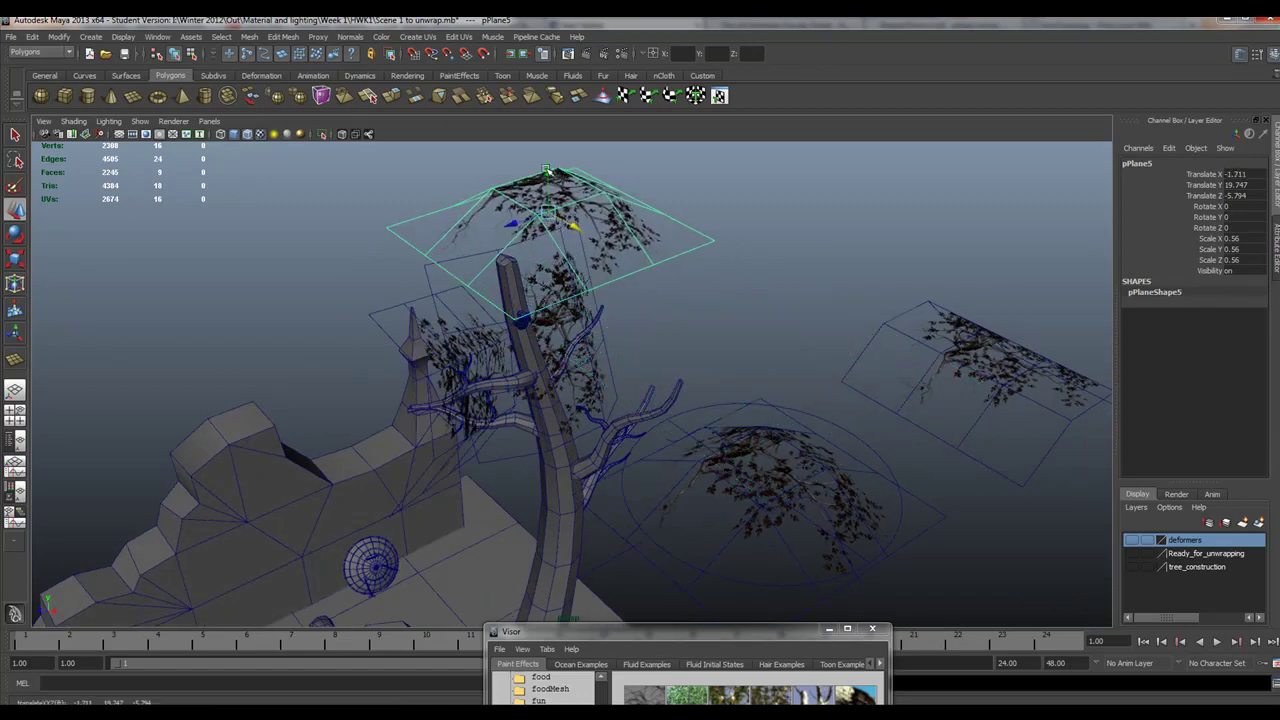
pyautogui.moveTo(546, 172); pyautogui.dragTo(545, 305)
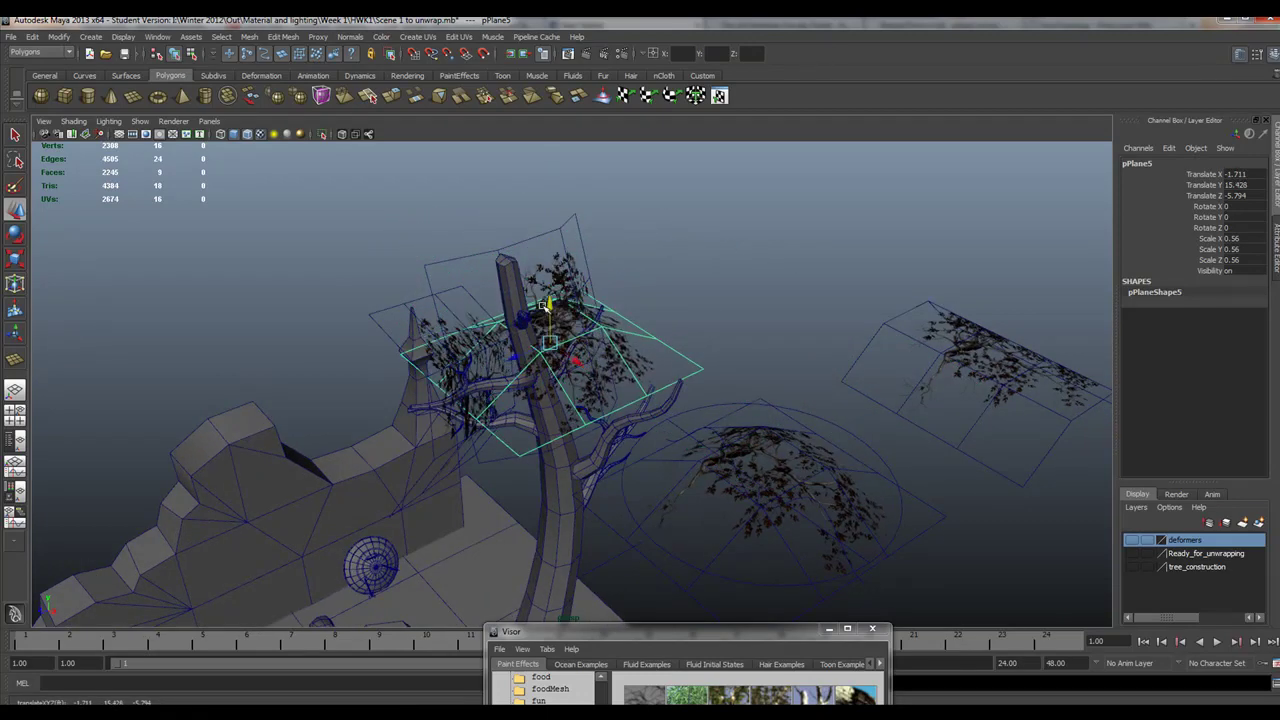
pyautogui.moveTo(580, 350); pyautogui.dragTo(520, 378)
# Rotate the copied branch plane to 60 degrees in X and move it beside the trunk, at about X -0.8 and Z -1.4
pyautogui.click(15, 233)
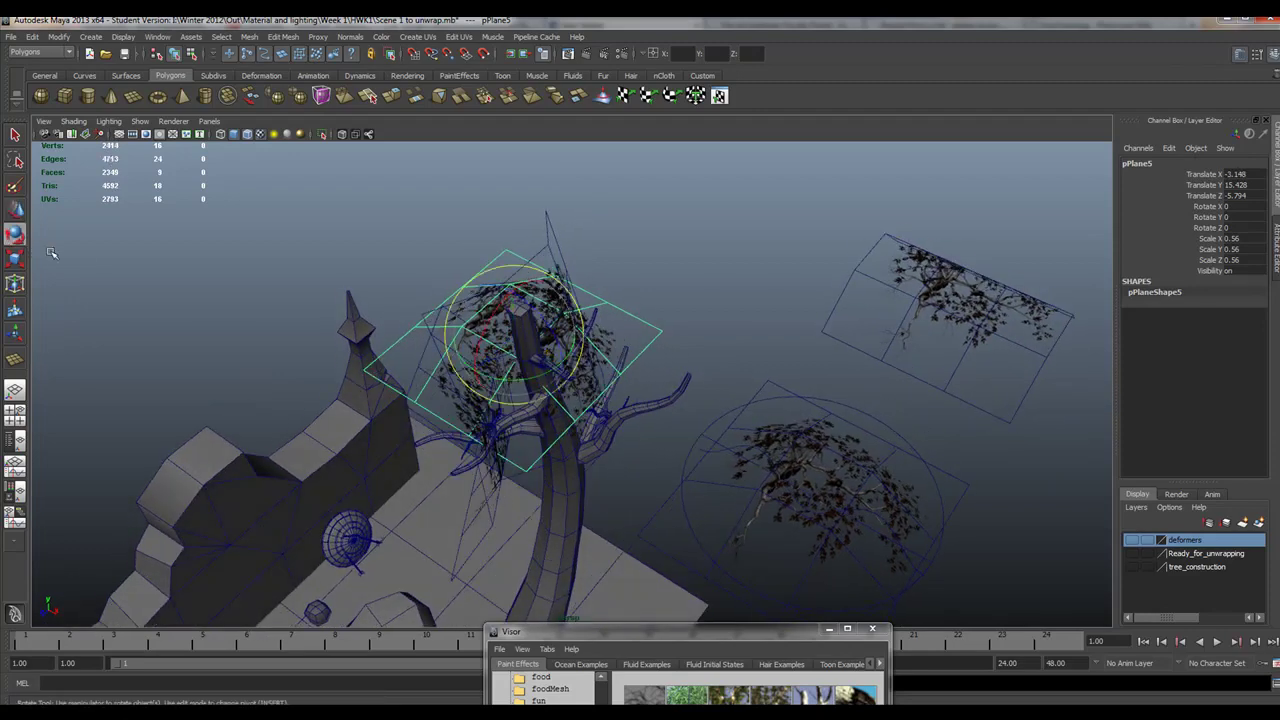
pyautogui.moveTo(512, 298); pyautogui.dragTo(474, 344)
pyautogui.keyDown('alt'); pyautogui.moveTo(677, 335); pyautogui.dragTo(700, 310); pyautogui.keyUp('alt')
pyautogui.press('w')
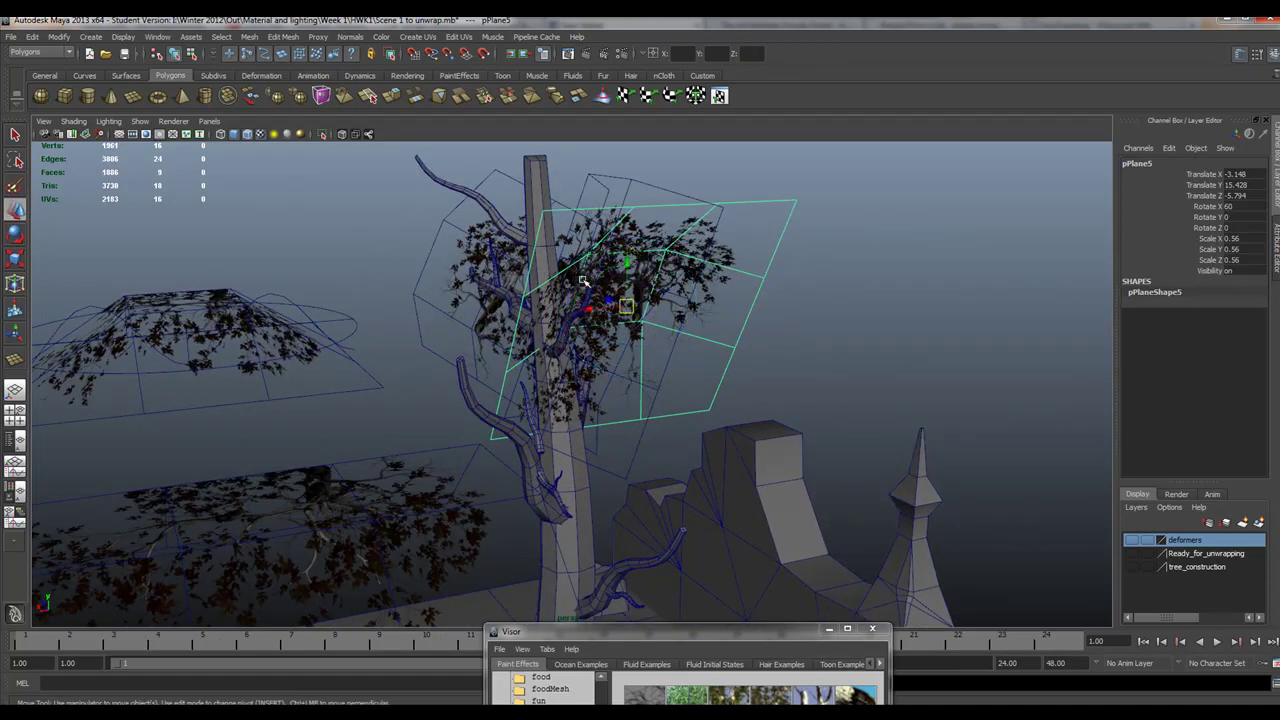
pyautogui.moveTo(598, 297); pyautogui.dragTo(490, 280)
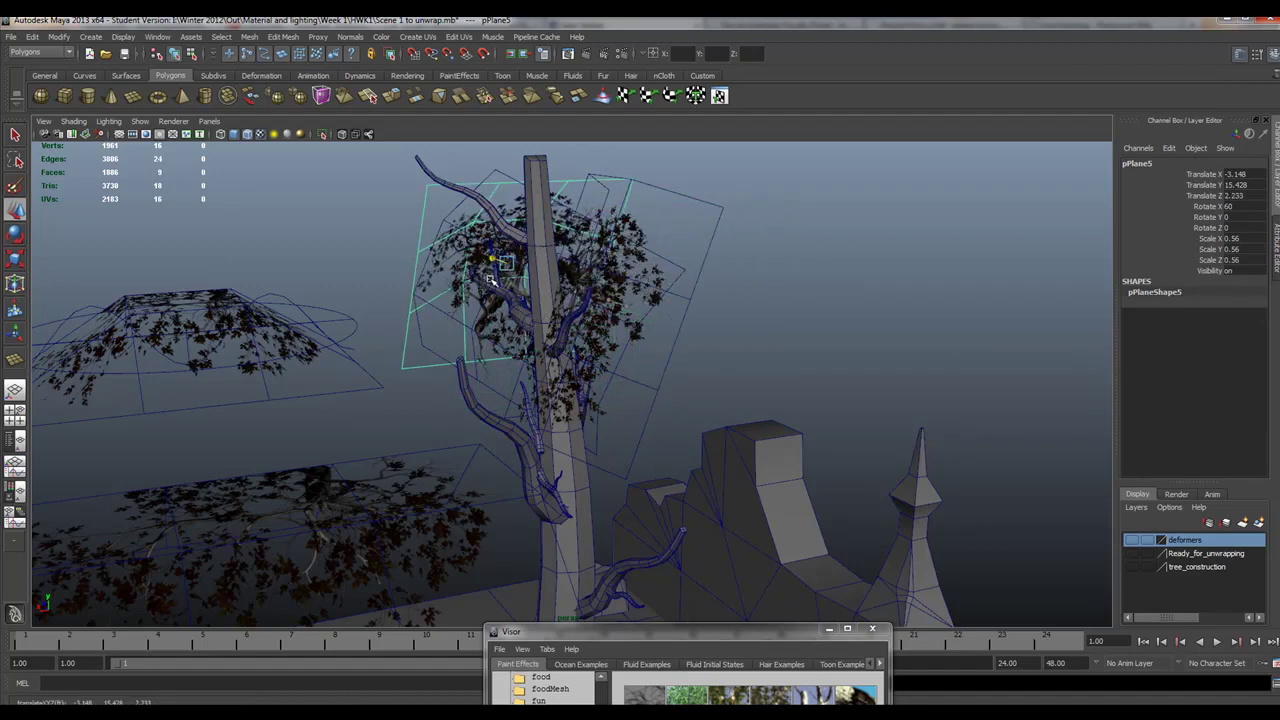
pyautogui.keyDown('alt'); pyautogui.moveTo(318, 389); pyautogui.dragTo(254, 375); pyautogui.keyUp('alt')
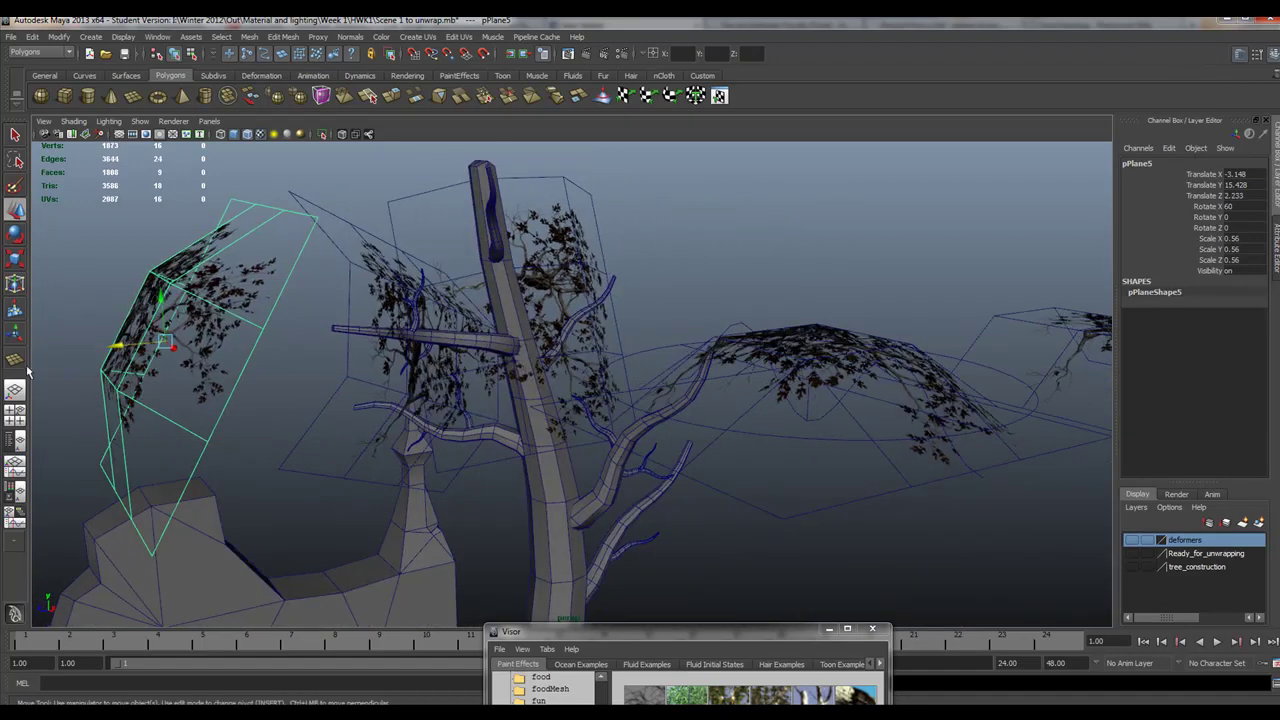
pyautogui.moveTo(113, 345); pyautogui.dragTo(57, 396)
# Duplicate the tilted branch plane, move the copy to about Z -5.6, and rotate it to about 81.5, 28.9, 72.8 degrees
pyautogui.hotkey('ctrl', 'd')
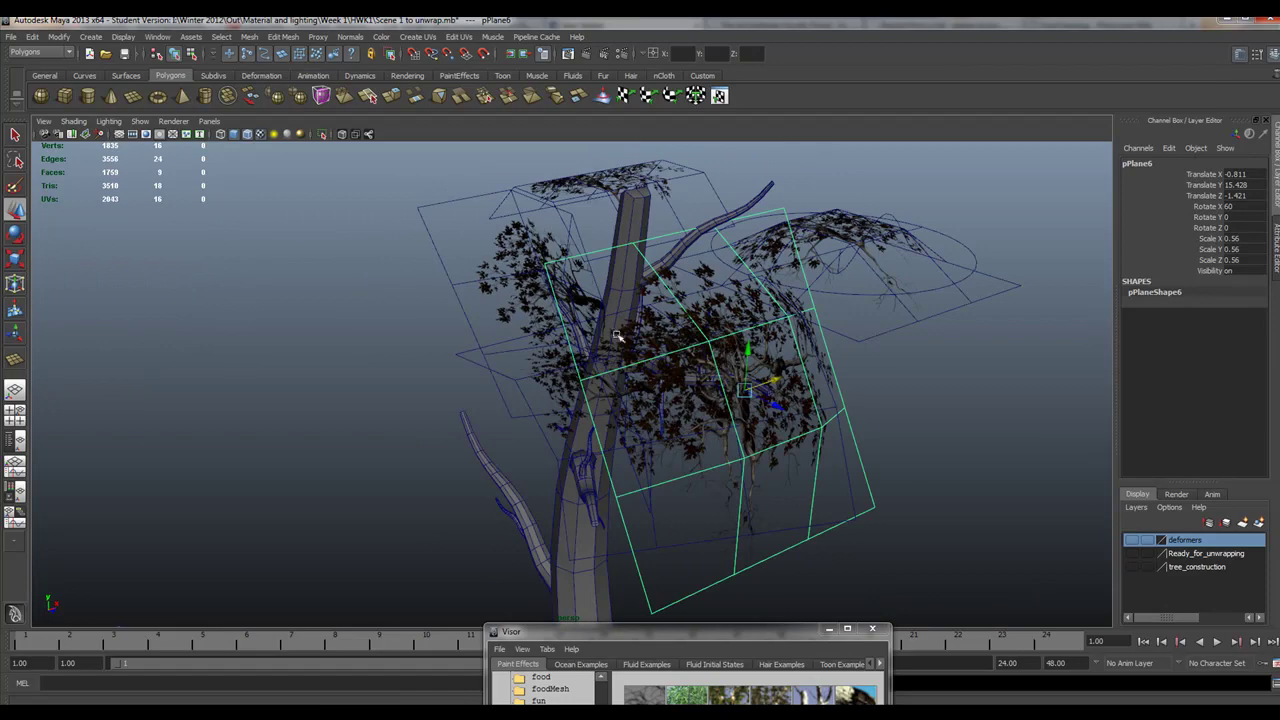
pyautogui.moveTo(766, 401); pyautogui.dragTo(573, 320)
pyautogui.press('e')
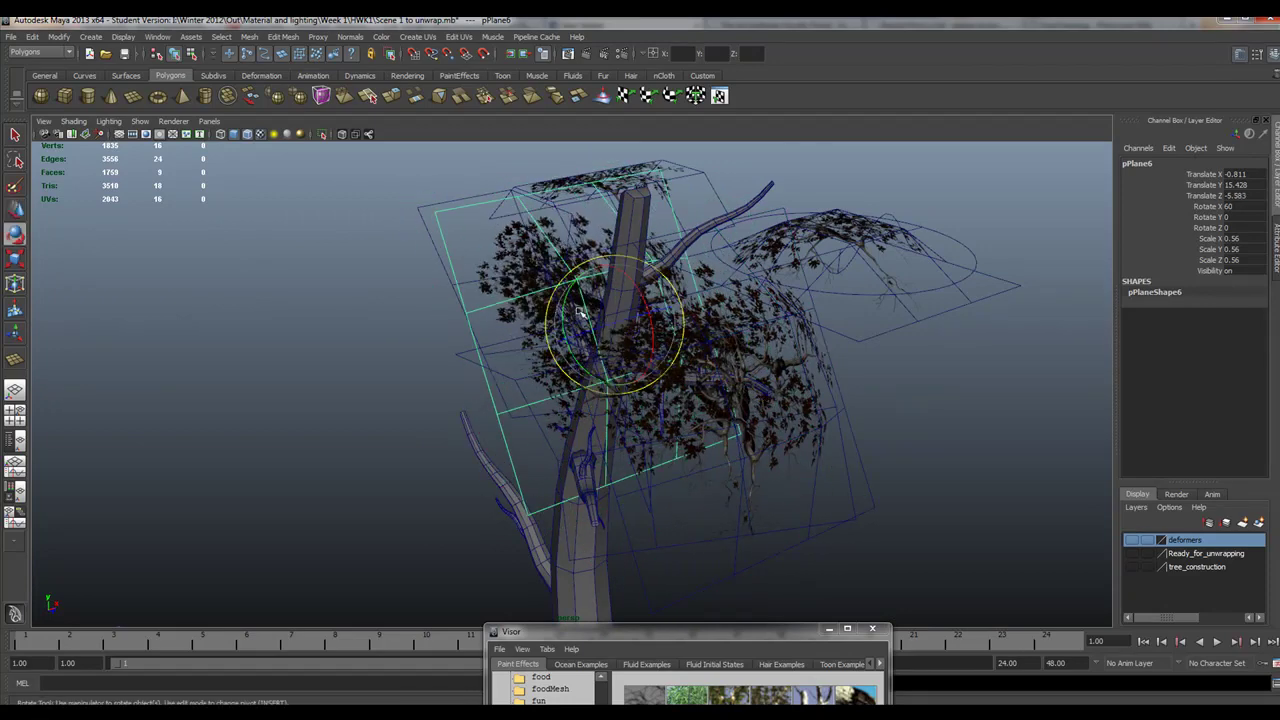
pyautogui.moveTo(573, 302); pyautogui.dragTo(555, 365)
pyautogui.keyDown('alt'); pyautogui.moveTo(805, 443); pyautogui.dragTo(622, 404); pyautogui.keyUp('alt')
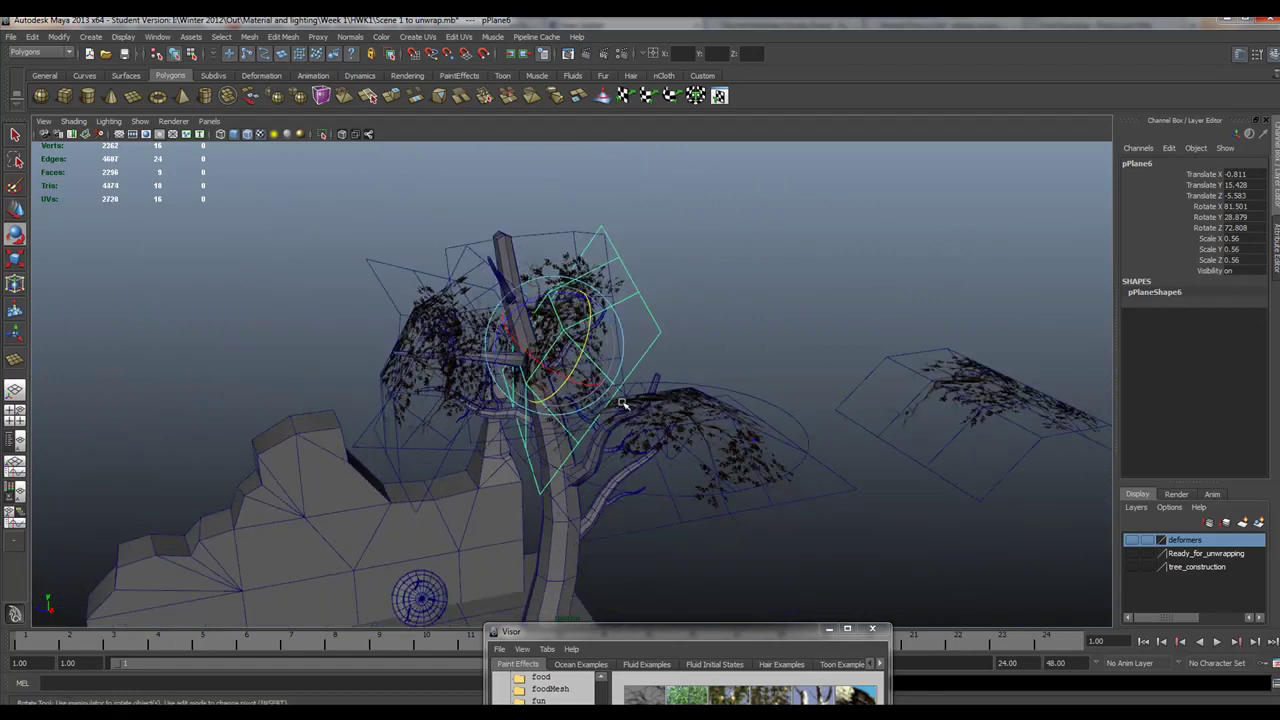
# Move the original branch plane together with its wave deformer handle away from the tree, to a Translate Z of about -22.7
pyautogui.click(722, 450)
pyautogui.click(800, 424)
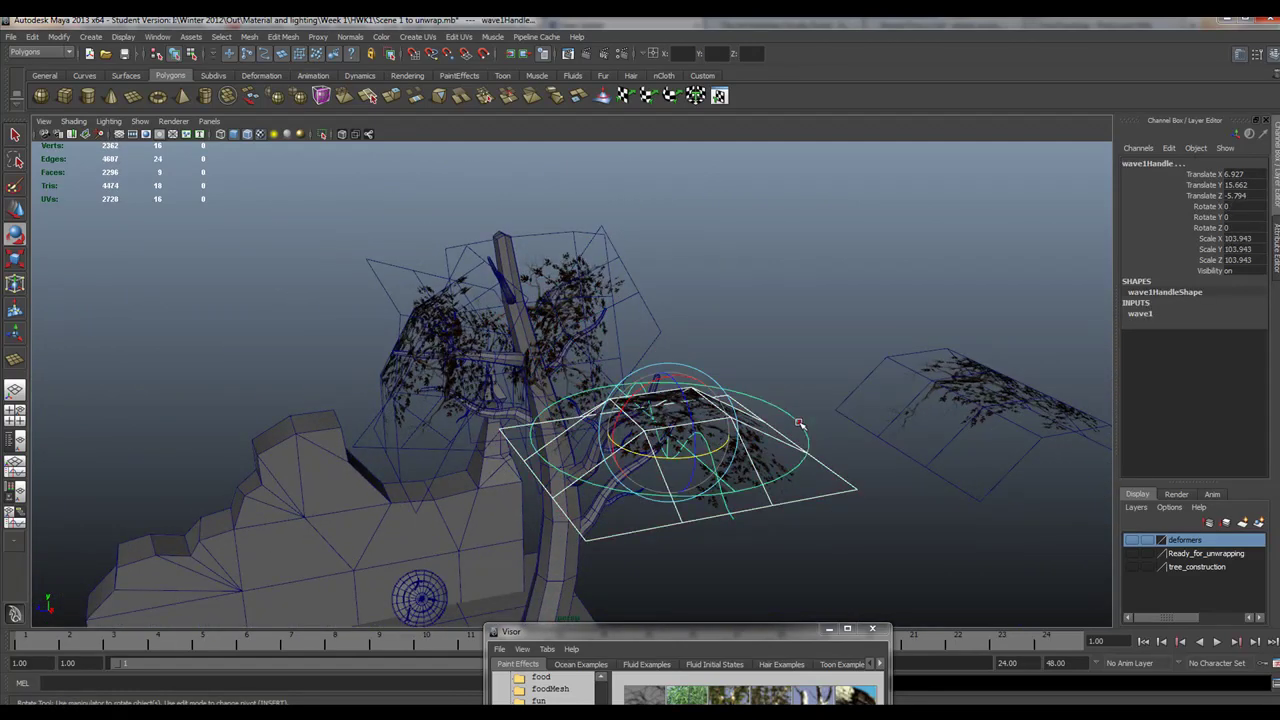
pyautogui.press('w')
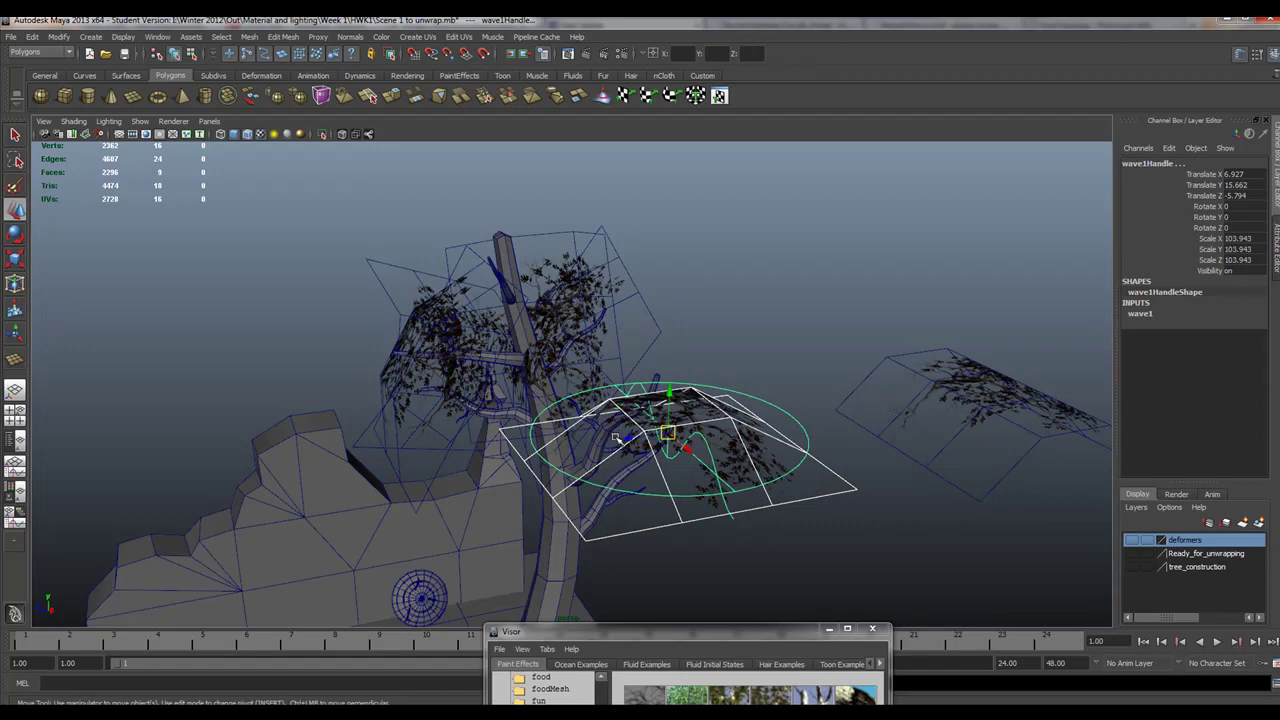
pyautogui.moveTo(615, 437); pyautogui.dragTo(1021, 343)
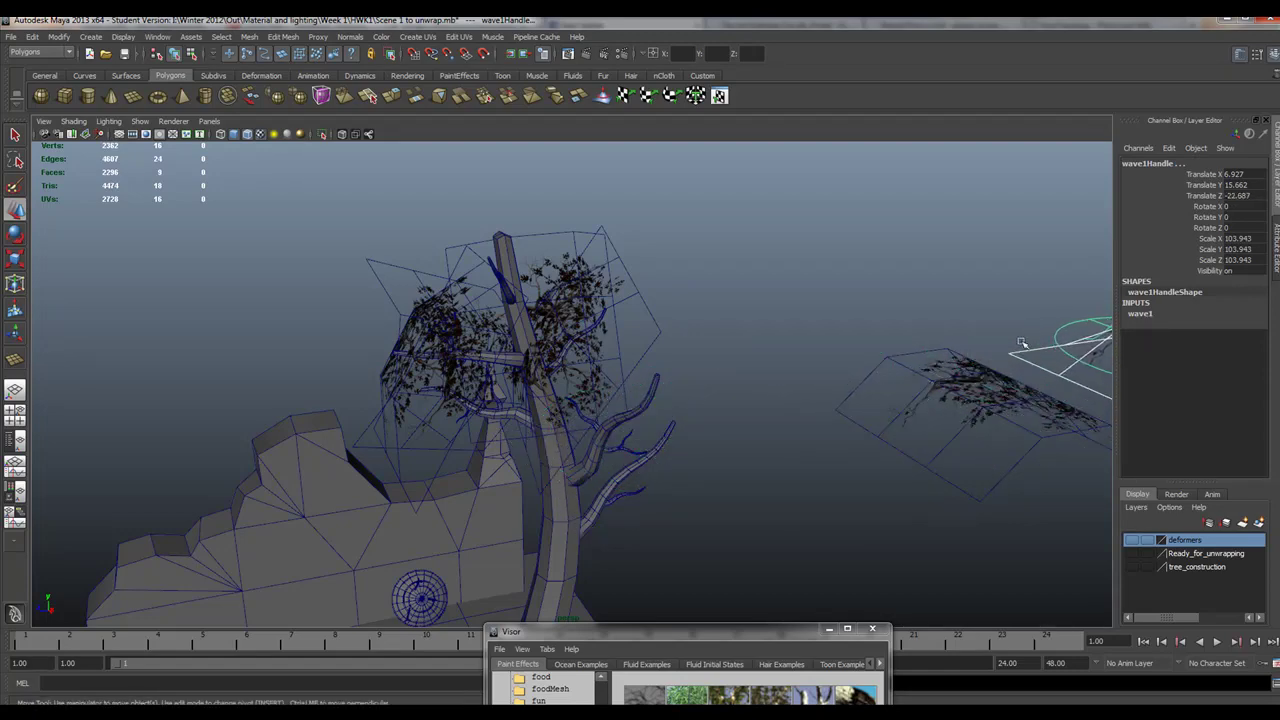
# Scale the branch plane tilted 60 degrees in X down uniformly to about 0.41
pyautogui.keyDown('alt'); pyautogui.moveTo(535, 475); pyautogui.dragTo(480, 440); pyautogui.keyUp('alt')
pyautogui.click(416, 372)
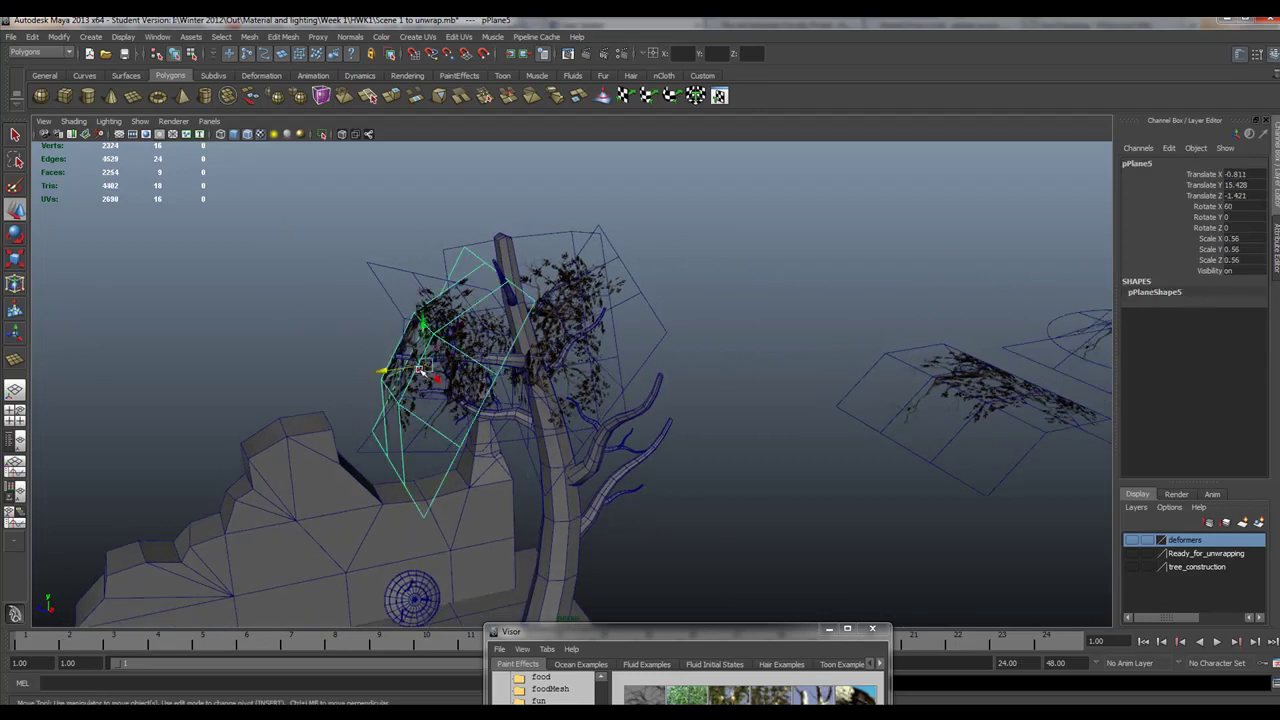
pyautogui.keyDown('alt'); pyautogui.moveTo(416, 372); pyautogui.dragTo(570, 385); pyautogui.keyUp('alt')
pyautogui.press('r')
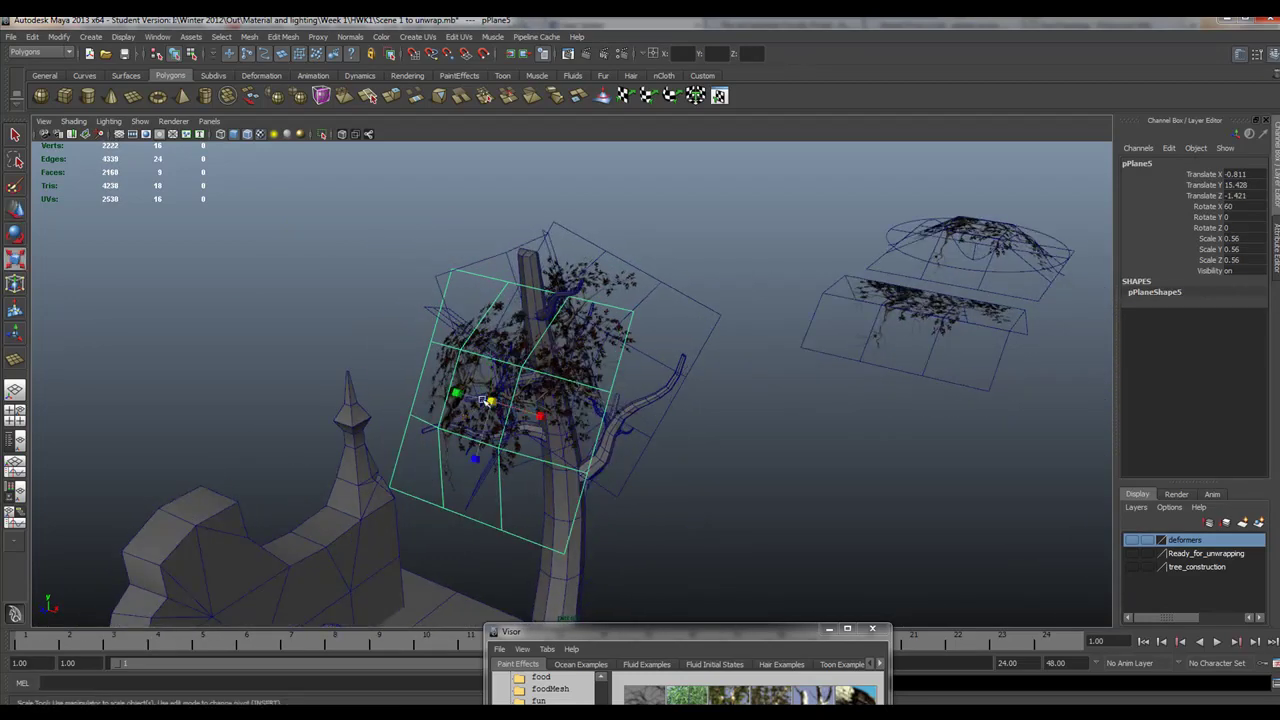
pyautogui.moveTo(484, 400); pyautogui.dragTo(457, 398)
# Duplicate the bent branch plane on the upper trunk and move the copy to the treetop, at about Y 18.25 and Z -2.5
pyautogui.keyDown('alt'); pyautogui.moveTo(651, 493); pyautogui.dragTo(765, 407); pyautogui.keyUp('alt')
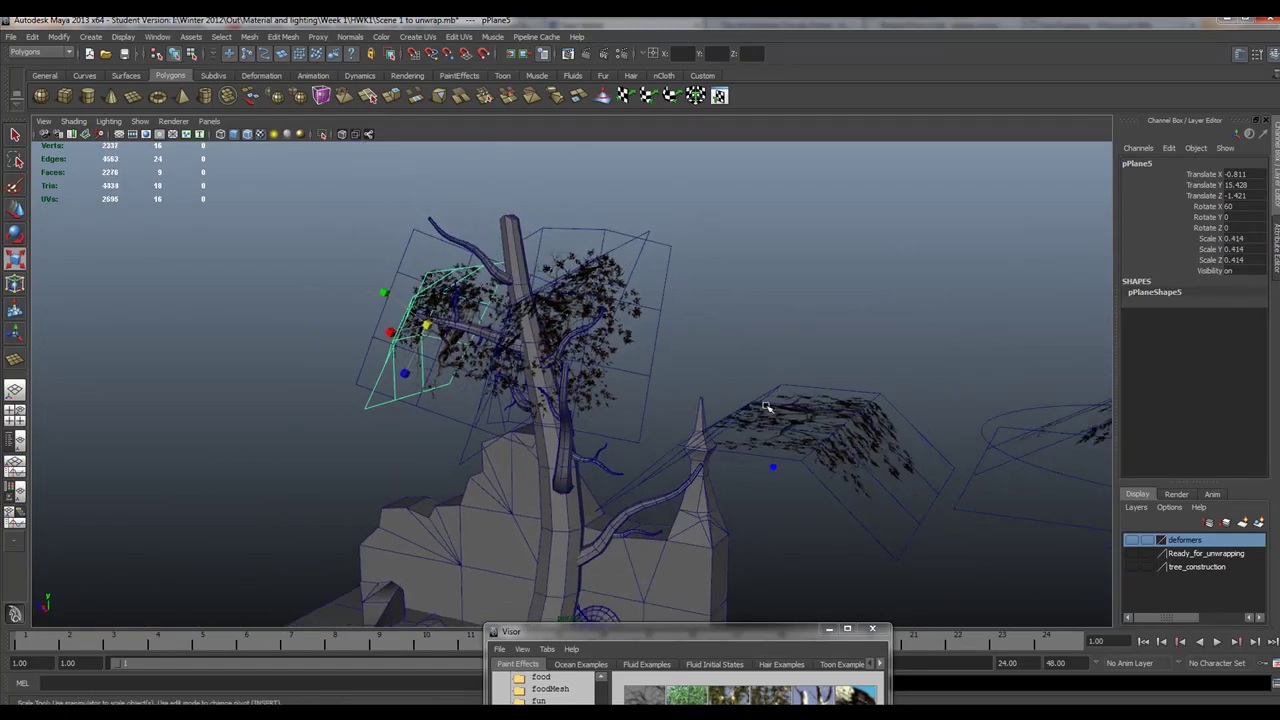
pyautogui.click(550, 231)
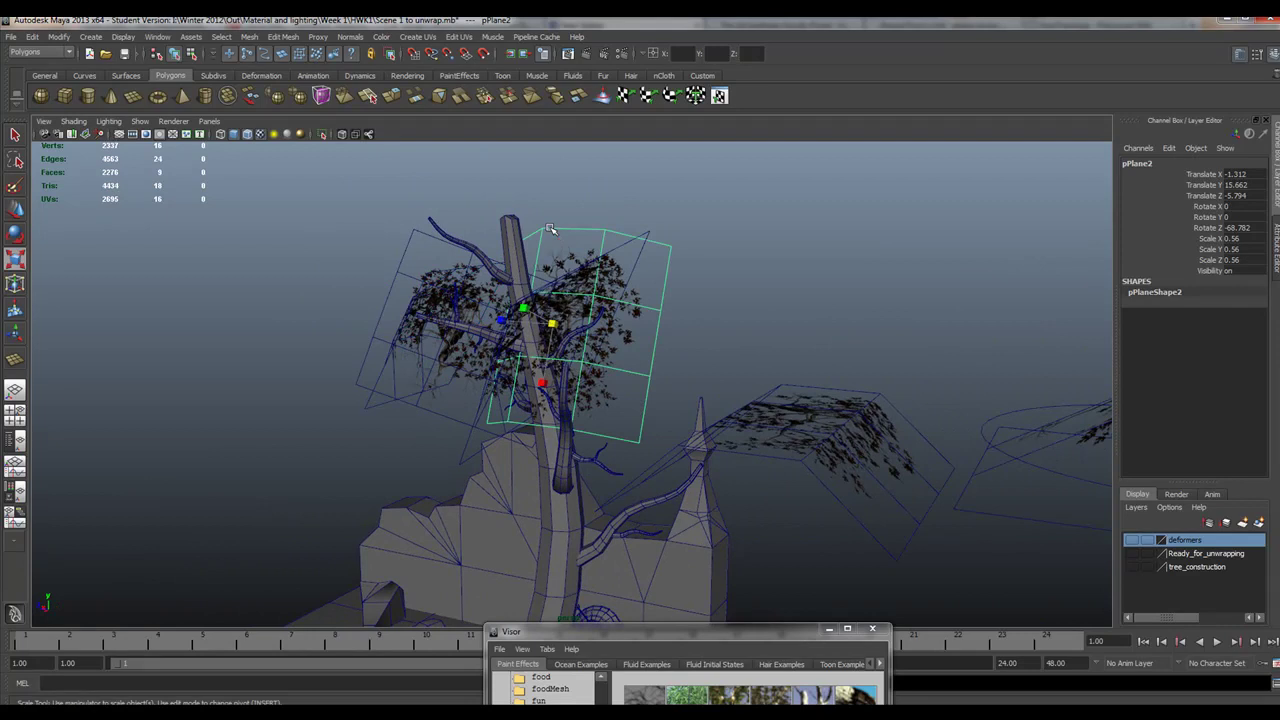
pyautogui.hotkey('ctrl', 'd')
pyautogui.press('w')
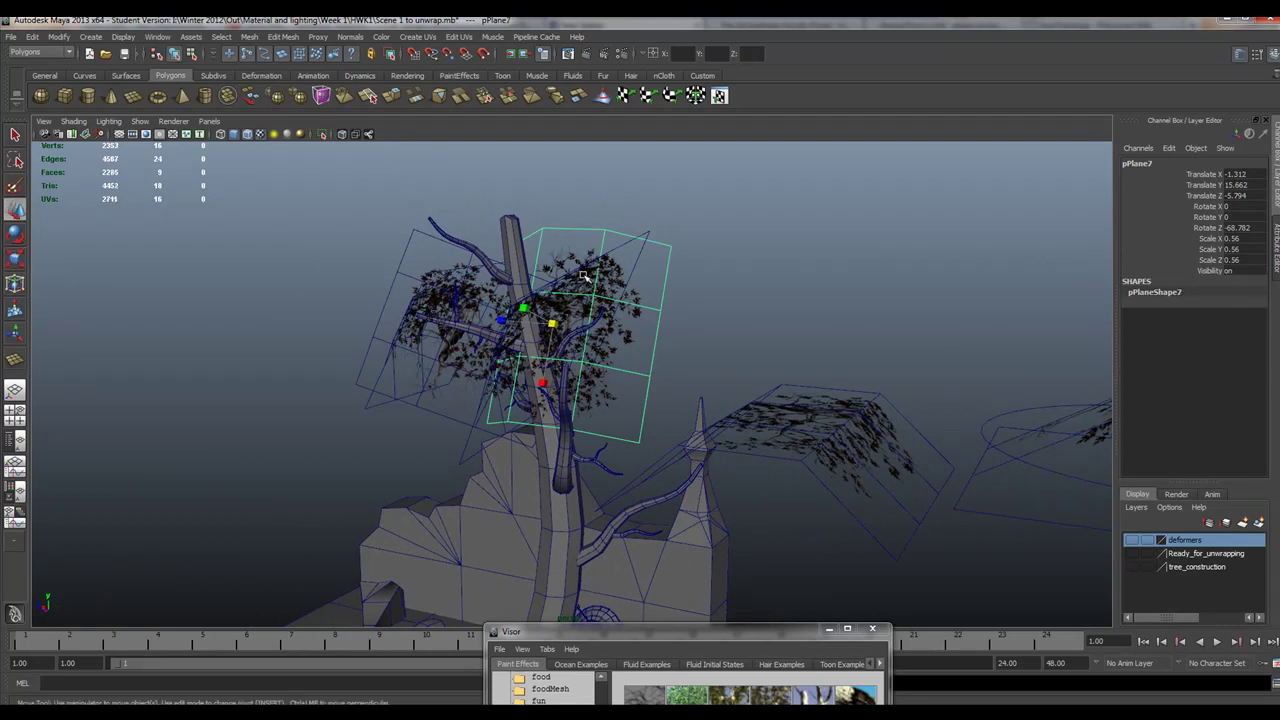
pyautogui.moveTo(548, 270); pyautogui.dragTo(429, 239)
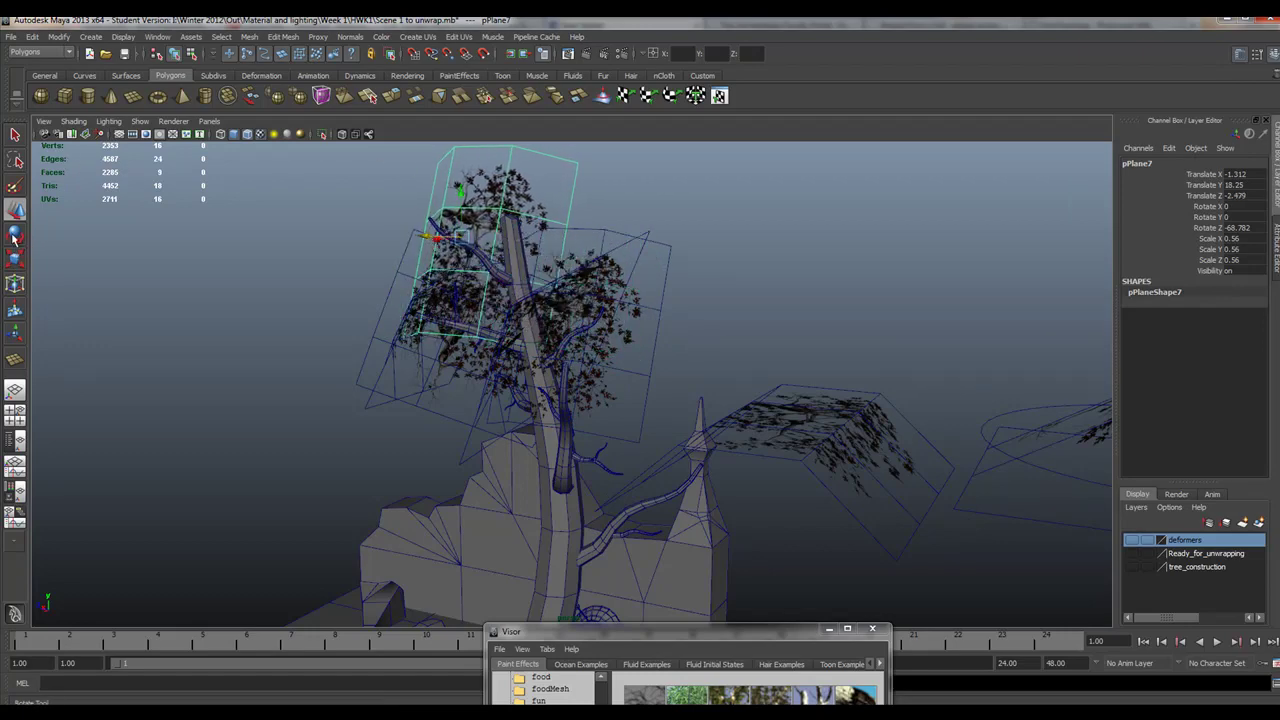
# Rotate the treetop copy to about 98.6 degrees in Y and lower it to about Y 17.6, Z -2.4
pyautogui.press('e')
pyautogui.moveTo(490, 277); pyautogui.dragTo(505, 305)
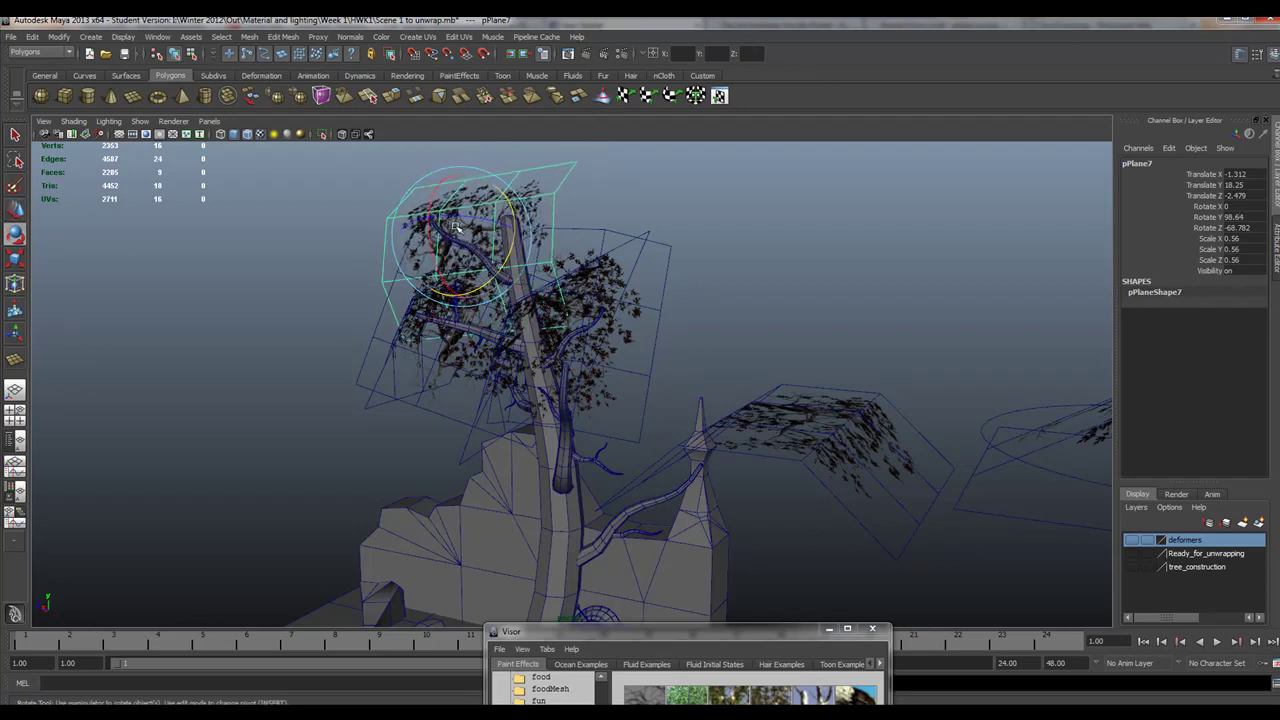
pyautogui.press('w')
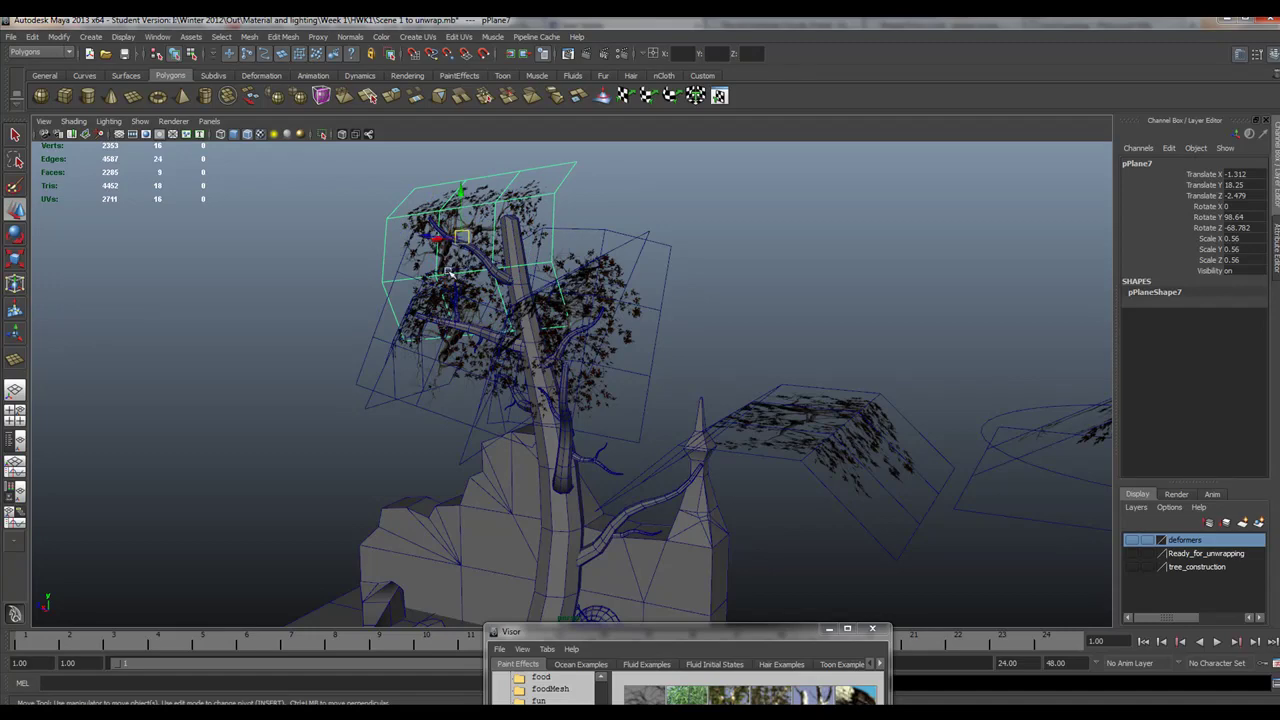
pyautogui.keyDown('alt'); pyautogui.moveTo(453, 275); pyautogui.dragTo(20, 300); pyautogui.keyUp('alt')
pyautogui.keyDown('alt'); pyautogui.moveTo(296, 299); pyautogui.dragTo(320, 370); pyautogui.keyUp('alt')
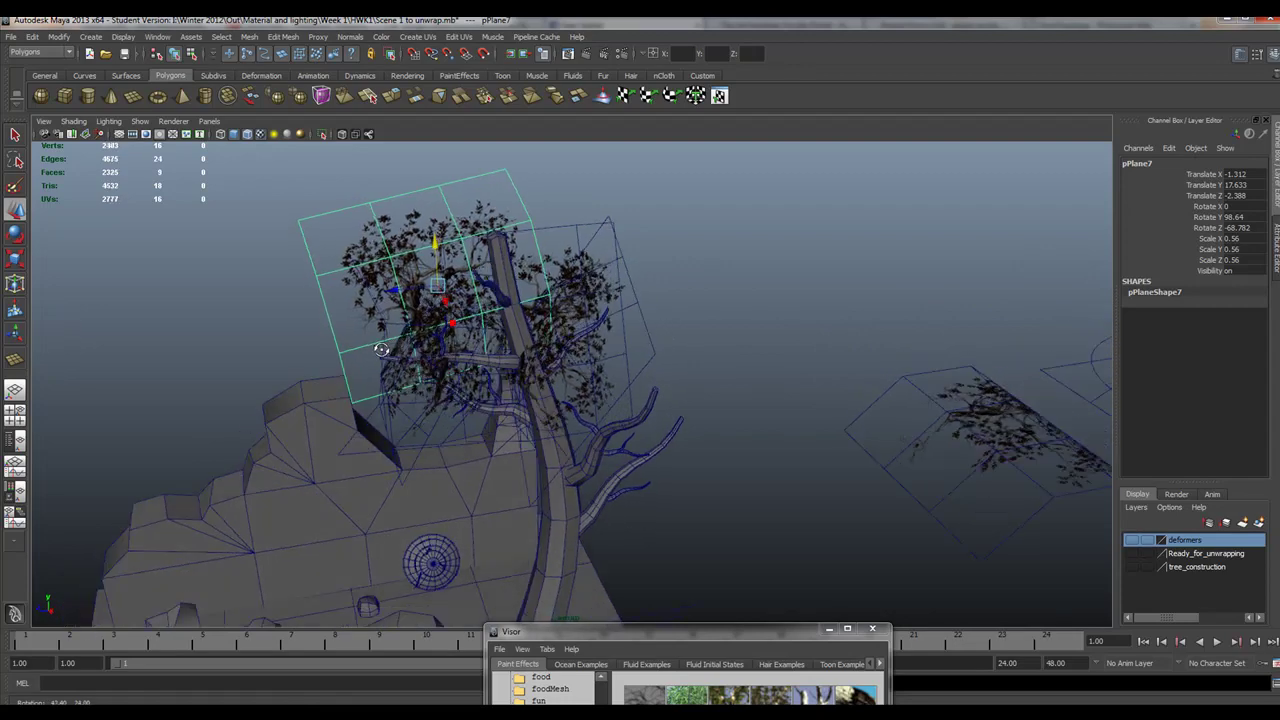
# Render the current view to check the foliage, and close the render window
pyautogui.click(568, 54)
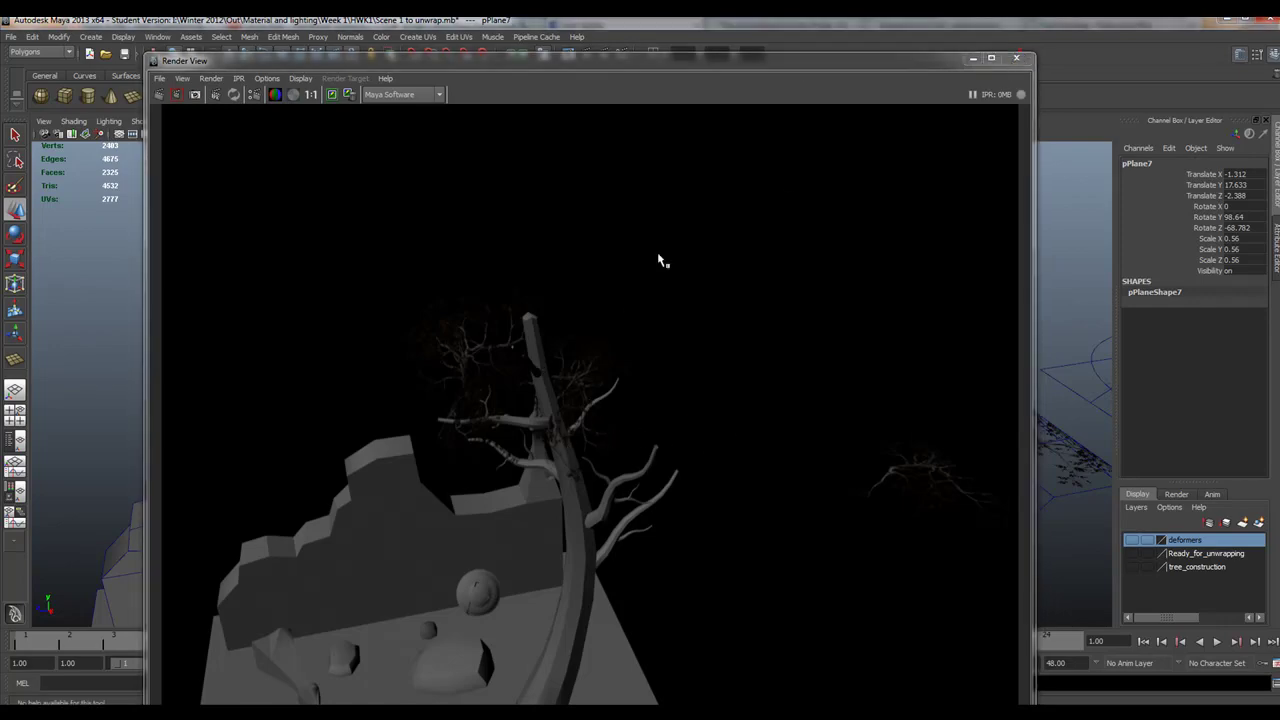
pyautogui.click(1016, 57)
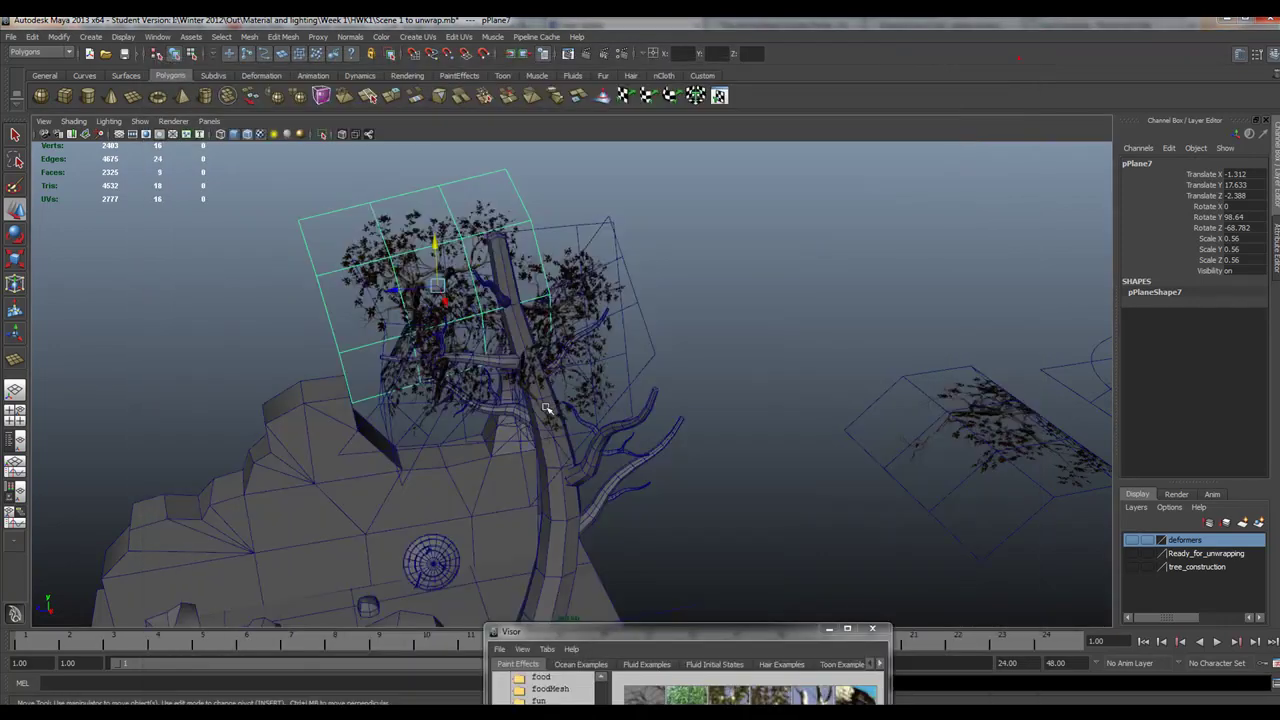
# Reposition the treetop branch plane over the trunk's tip, at about Y 18.7 and Z -4.2
pyautogui.keyDown('alt'); pyautogui.moveTo(620, 380); pyautogui.dragTo(635, 155); pyautogui.keyUp('alt')
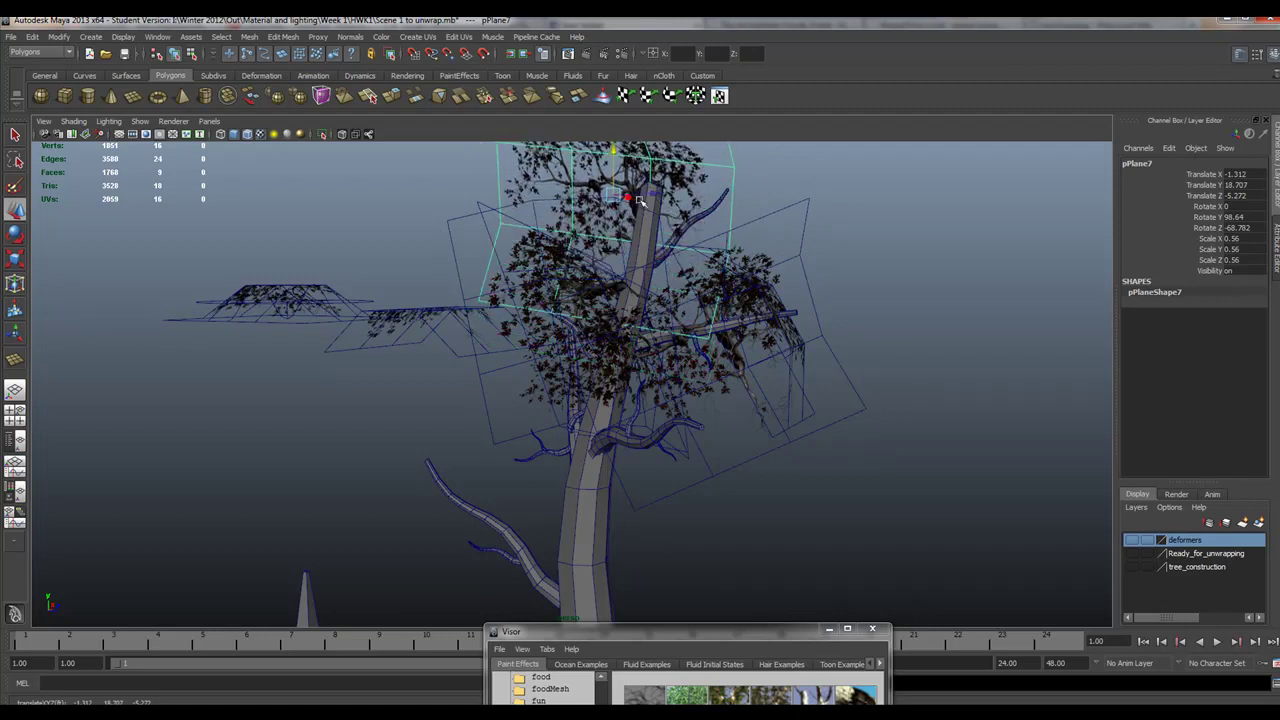
pyautogui.moveTo(655, 192); pyautogui.dragTo(700, 195)
pyautogui.keyDown('alt'); pyautogui.moveTo(700, 260); pyautogui.dragTo(566, 423); pyautogui.keyUp('alt')
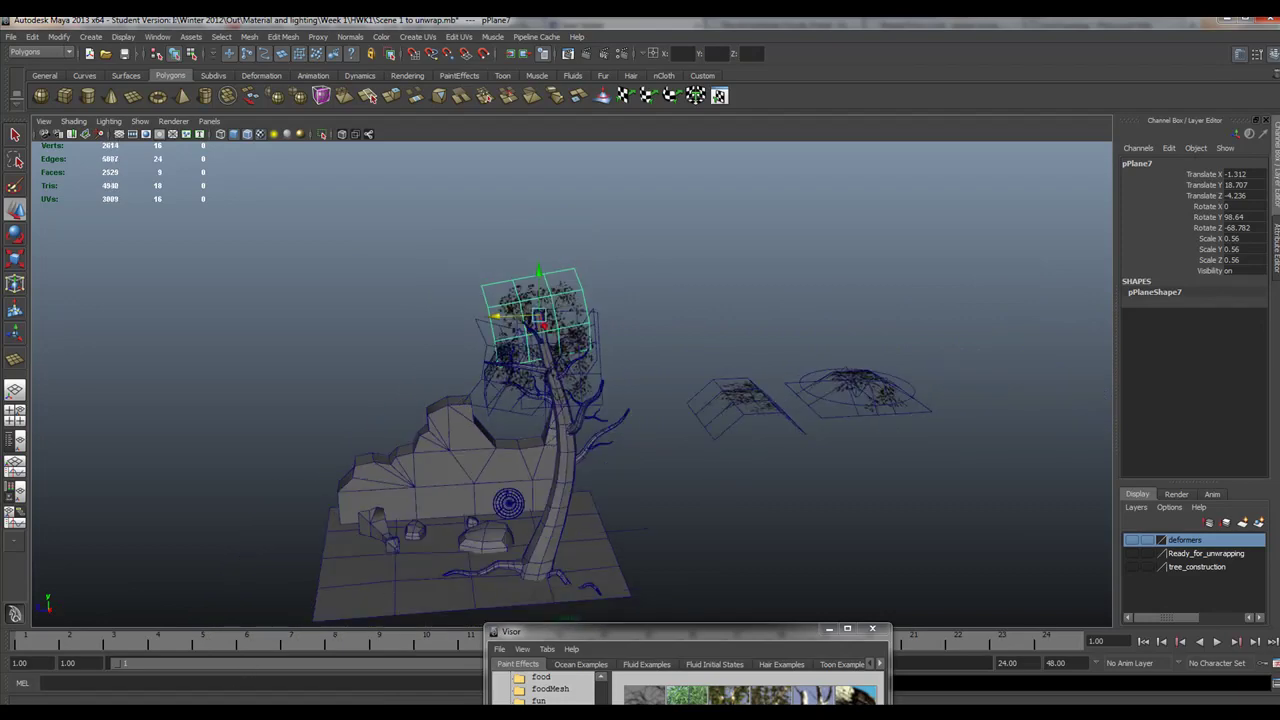
# Switch to Photoshop and browse for a file to open in the Winter 2012 folder on the Spitzer-terra Biter (I:) drive
pyautogui.hotkey('alt', 'Tab')
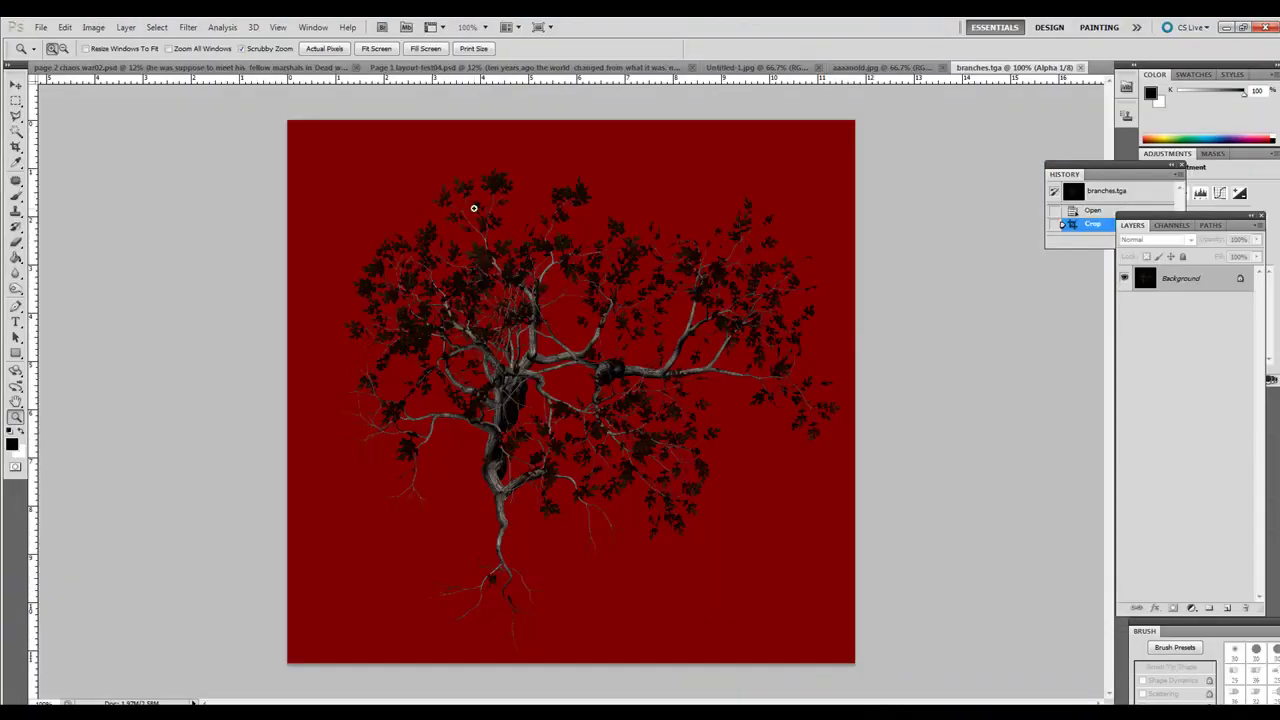
pyautogui.click(41, 27)
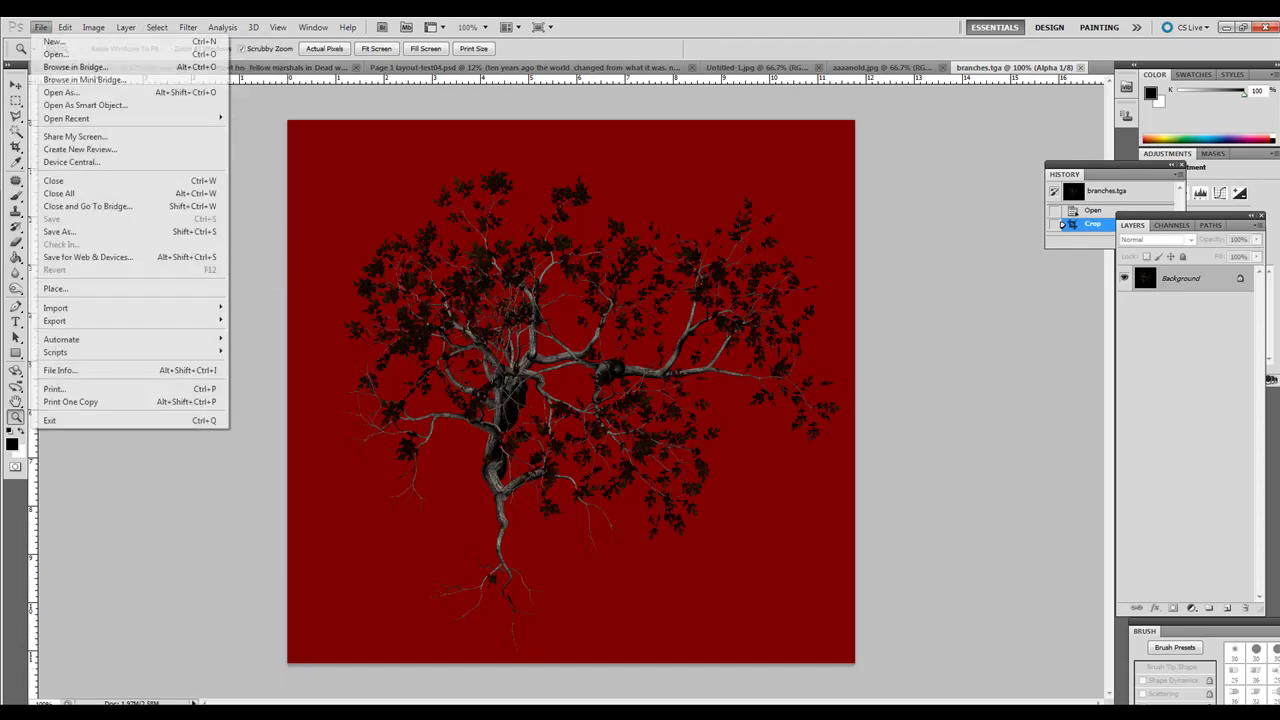
pyautogui.click(57, 54)
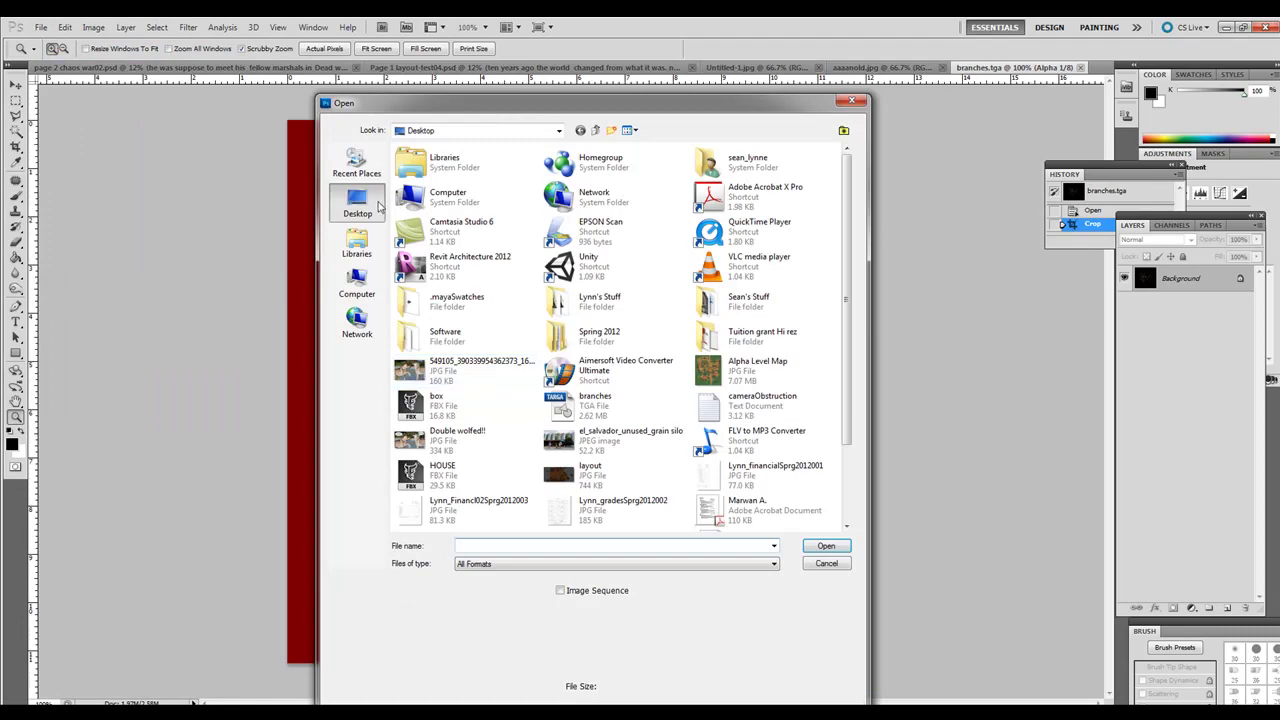
pyautogui.doubleClick(420, 203)
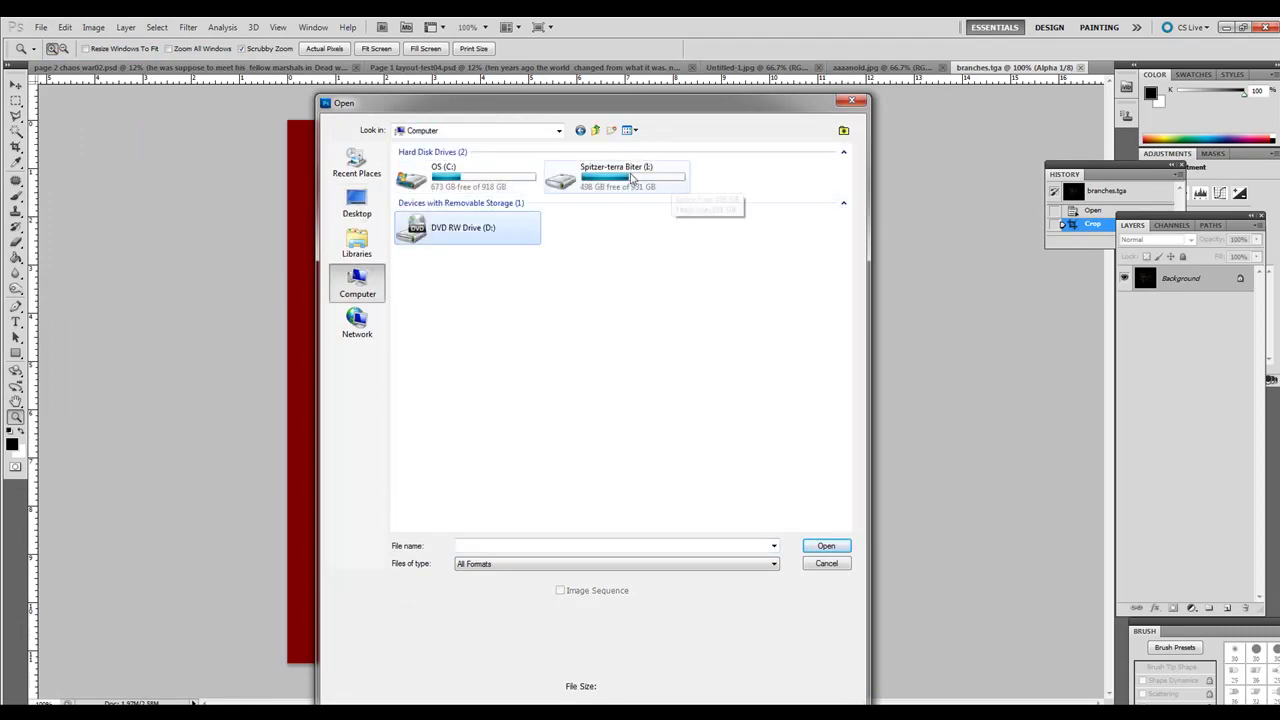
pyautogui.doubleClick(605, 176)
pyautogui.scroll(-8, 526, 347)
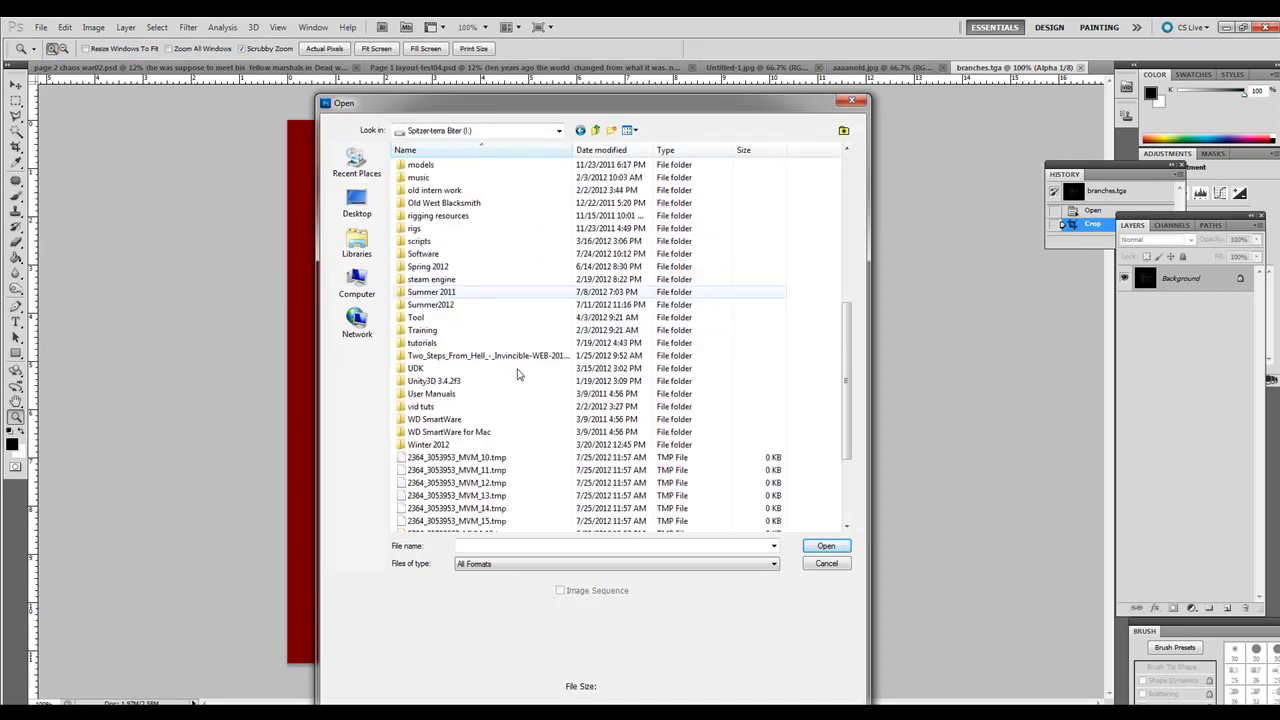
pyautogui.doubleClick(426, 444)
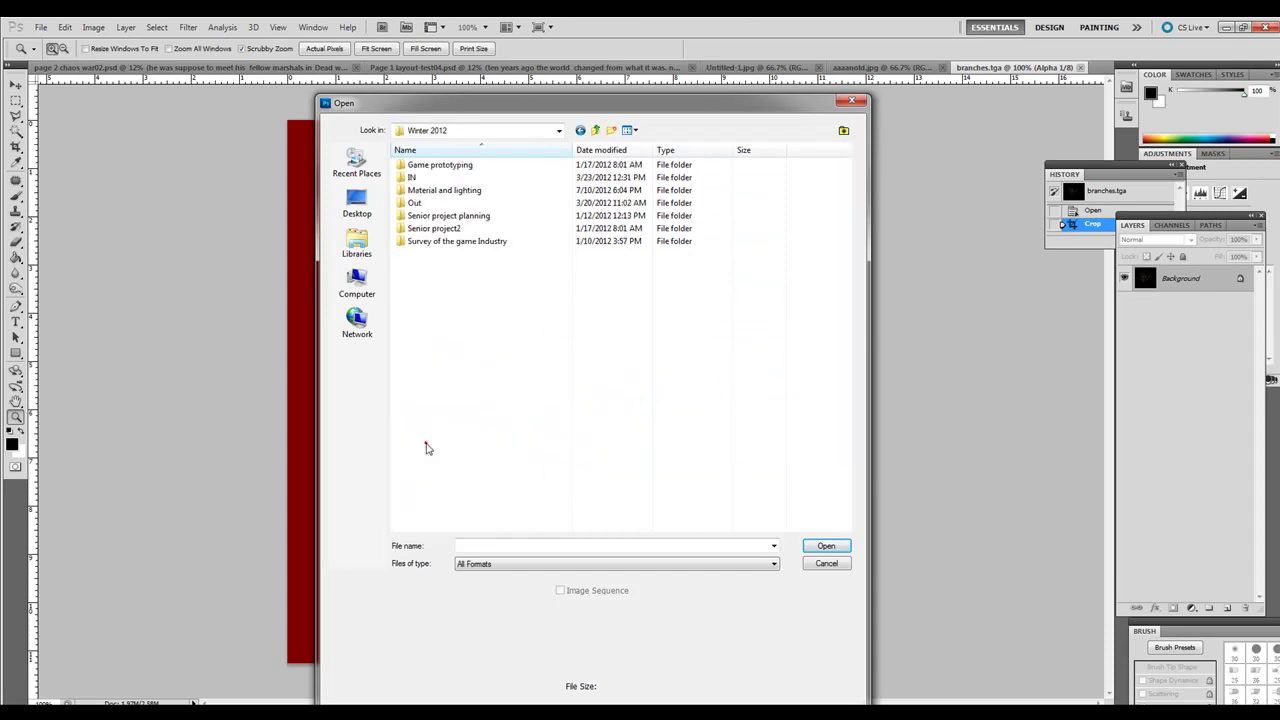
# Open the Leaf-Alpha demo image from the Week 4 Lecture Notes folder under Out, Material and lighting
pyautogui.click(413, 204)
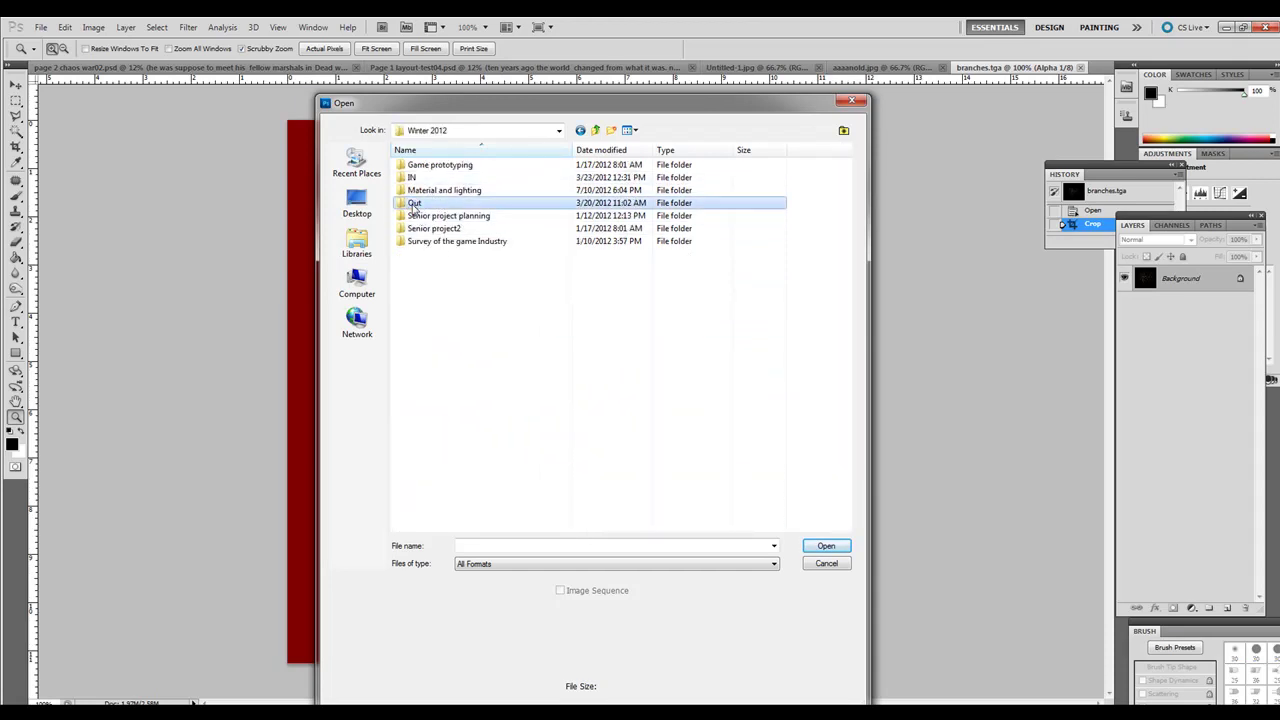
pyautogui.doubleClick(413, 204)
pyautogui.doubleClick(425, 166)
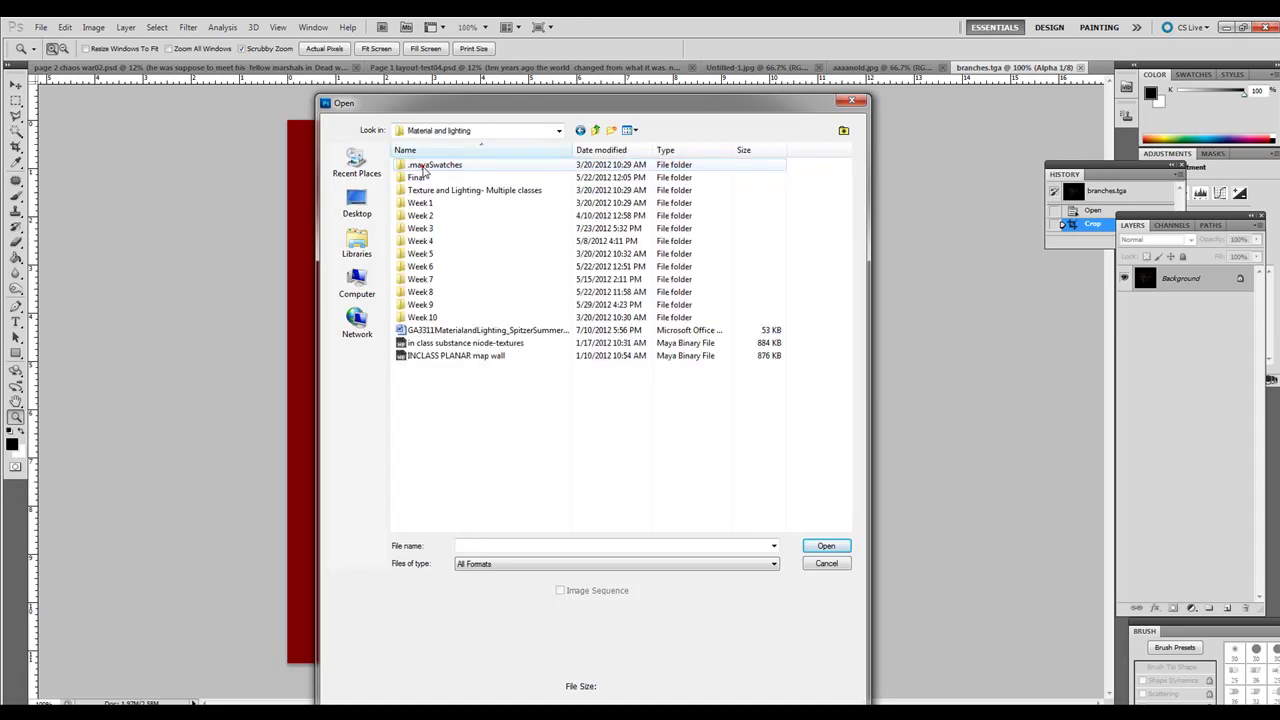
pyautogui.click(426, 242)
pyautogui.doubleClick(426, 242)
pyautogui.doubleClick(416, 166)
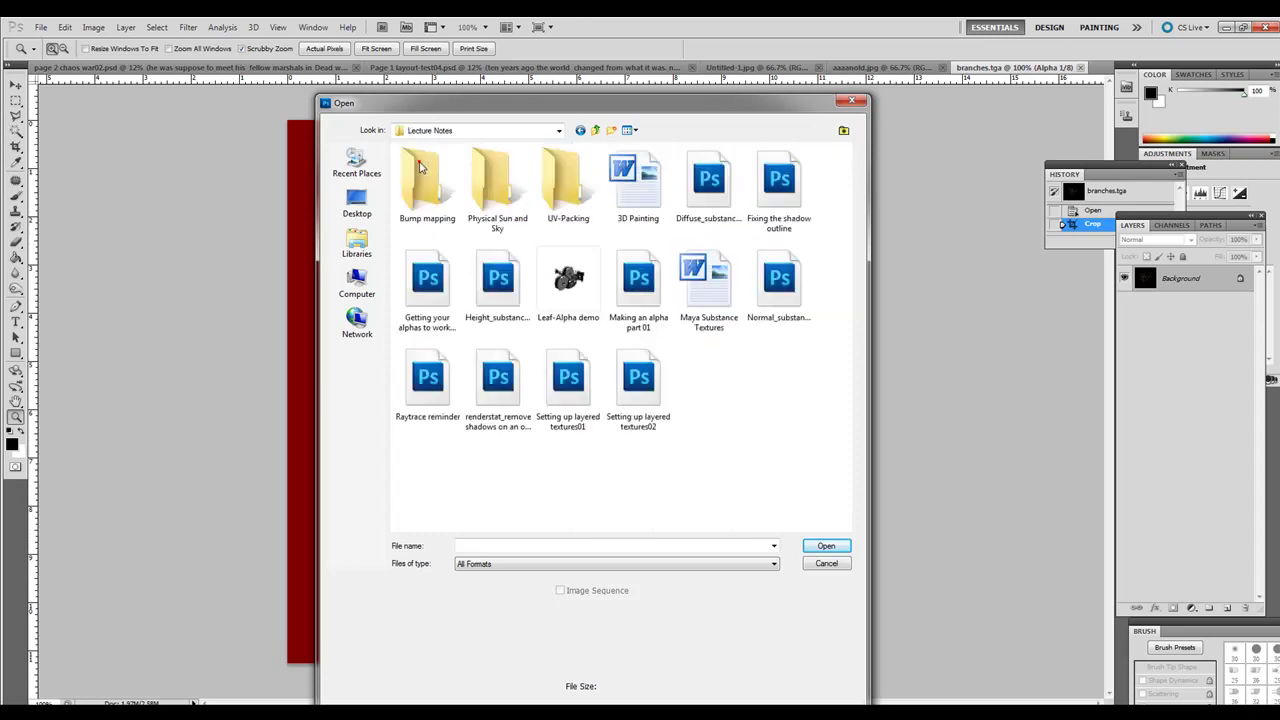
pyautogui.click(586, 295)
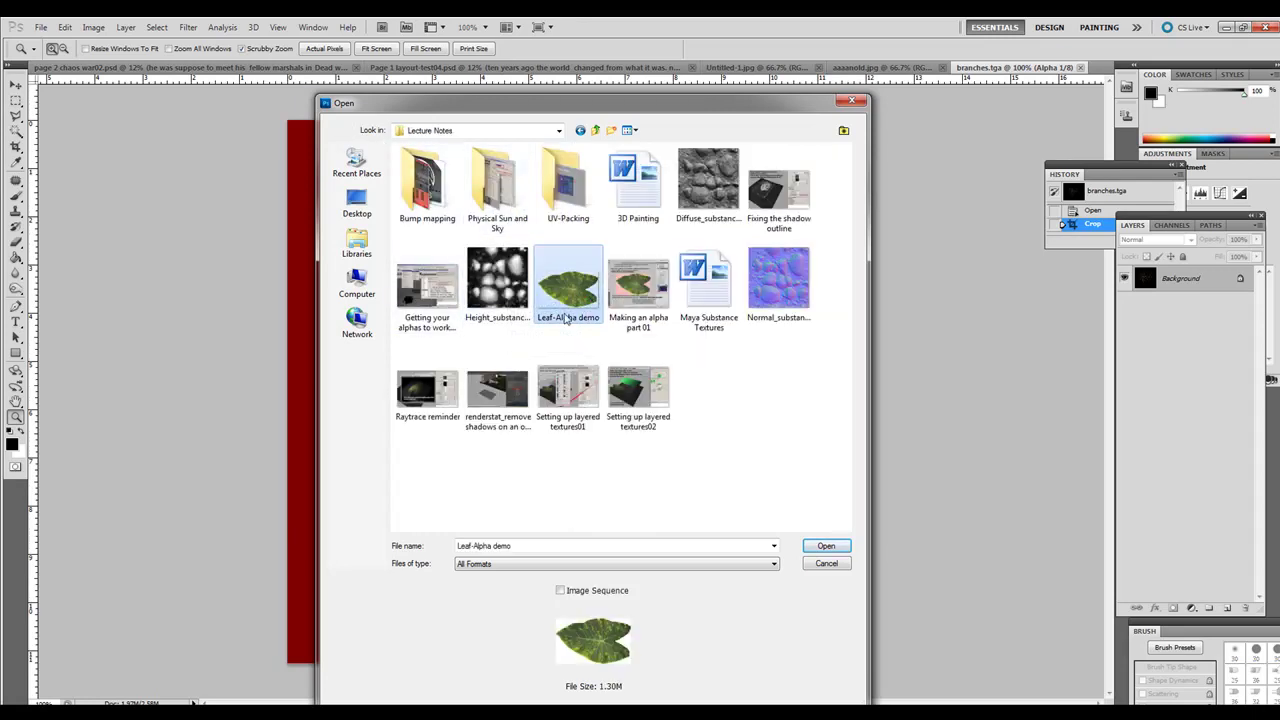
pyautogui.click(840, 549)
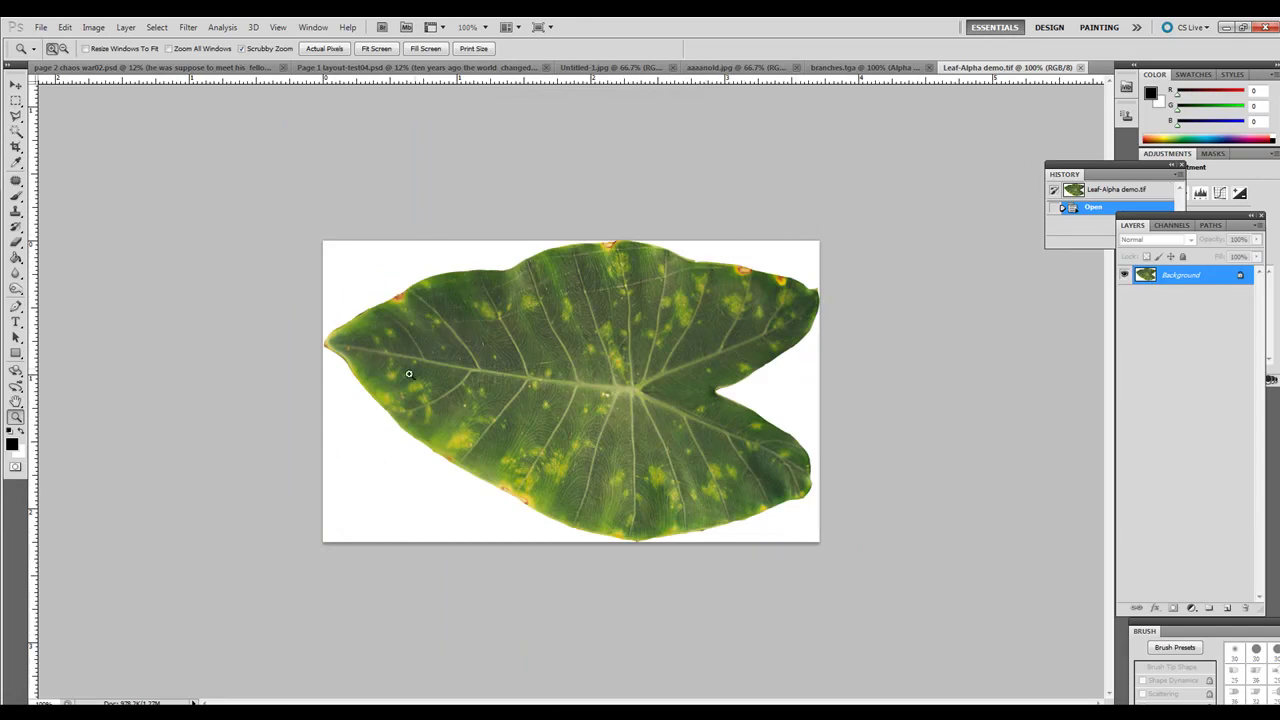
# Delete the existing leafage alpha channel from the leaf image
pyautogui.click(1171, 225)
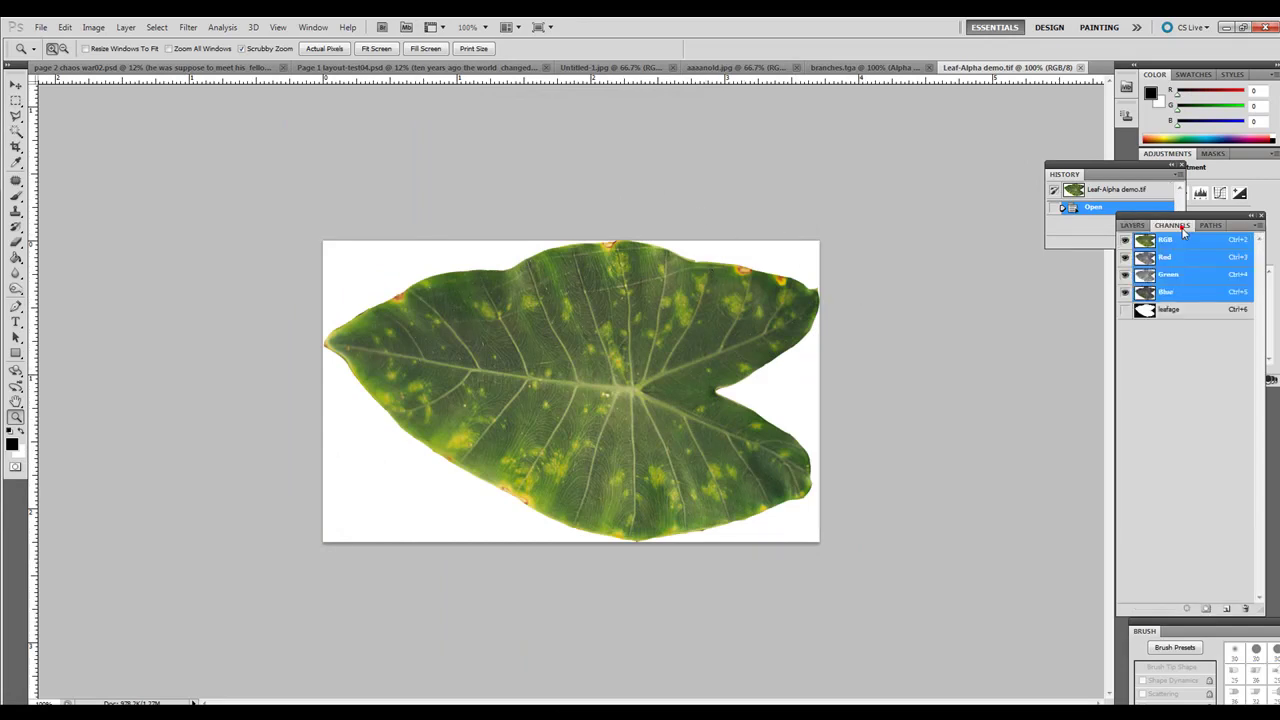
pyautogui.click(1172, 310)
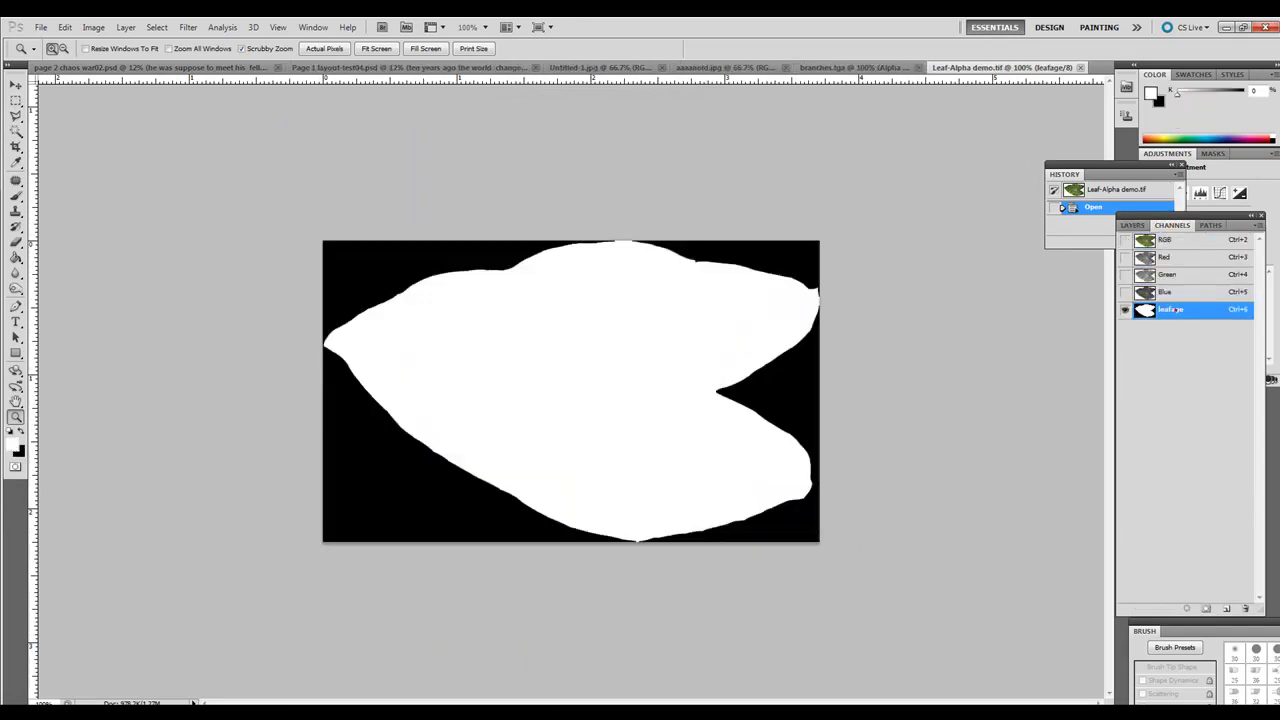
pyautogui.click(1245, 609)
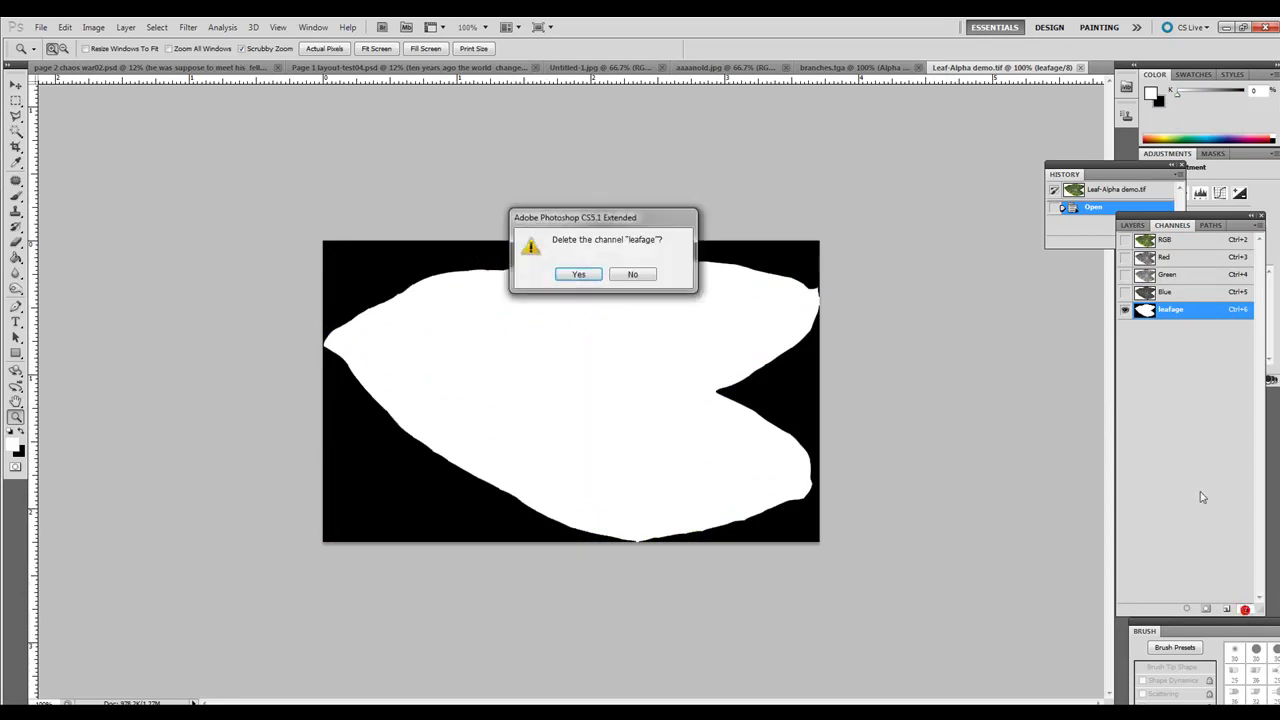
pyautogui.click(580, 274)
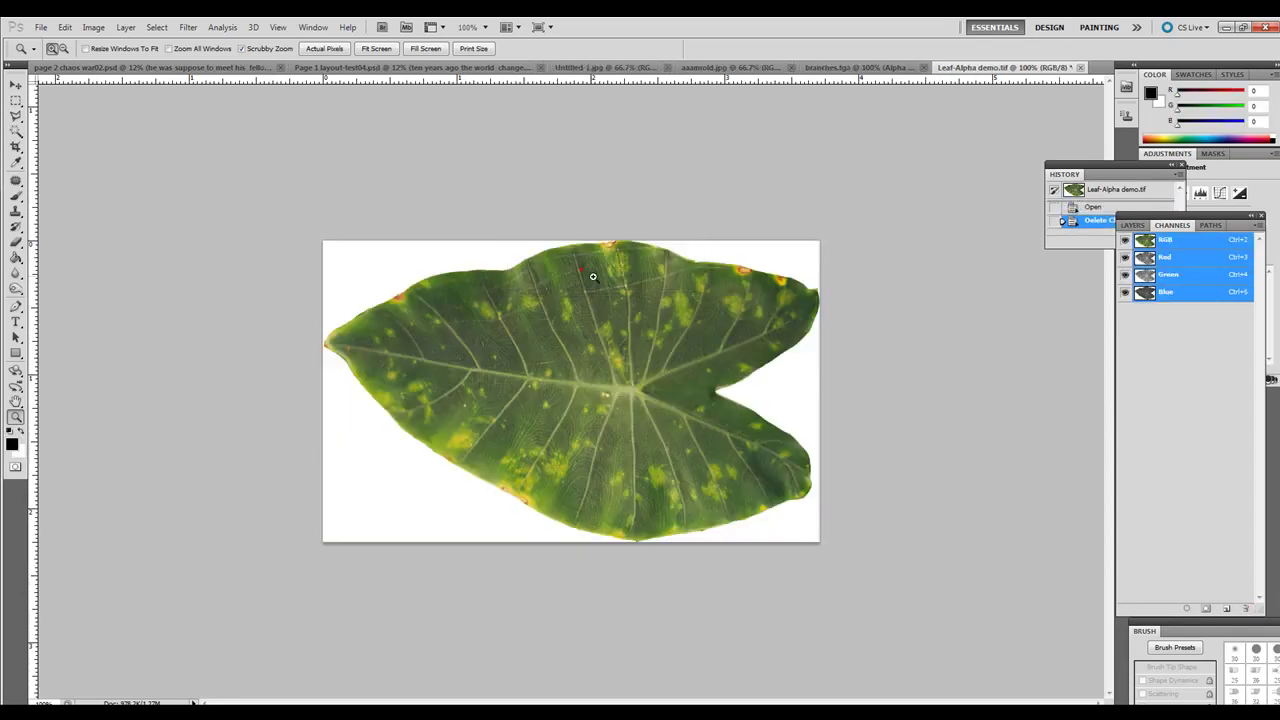
pyautogui.click(1134, 225)
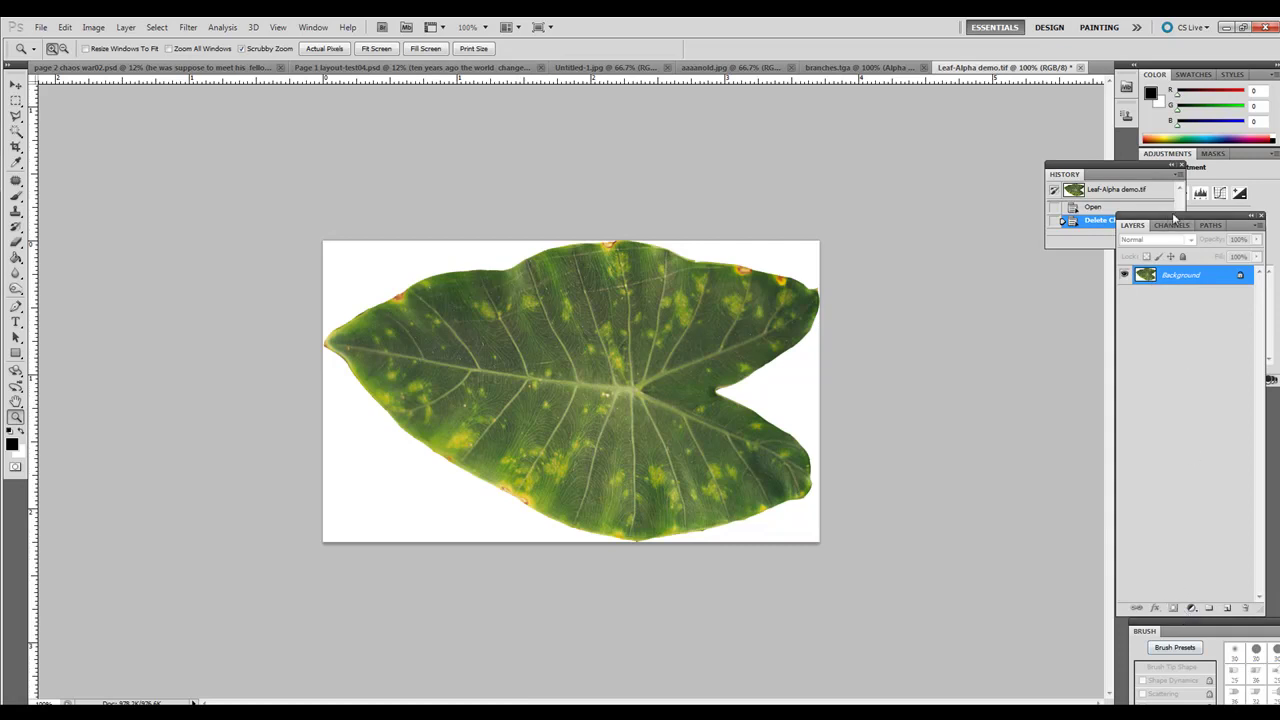
pyautogui.doubleClick(1172, 276)
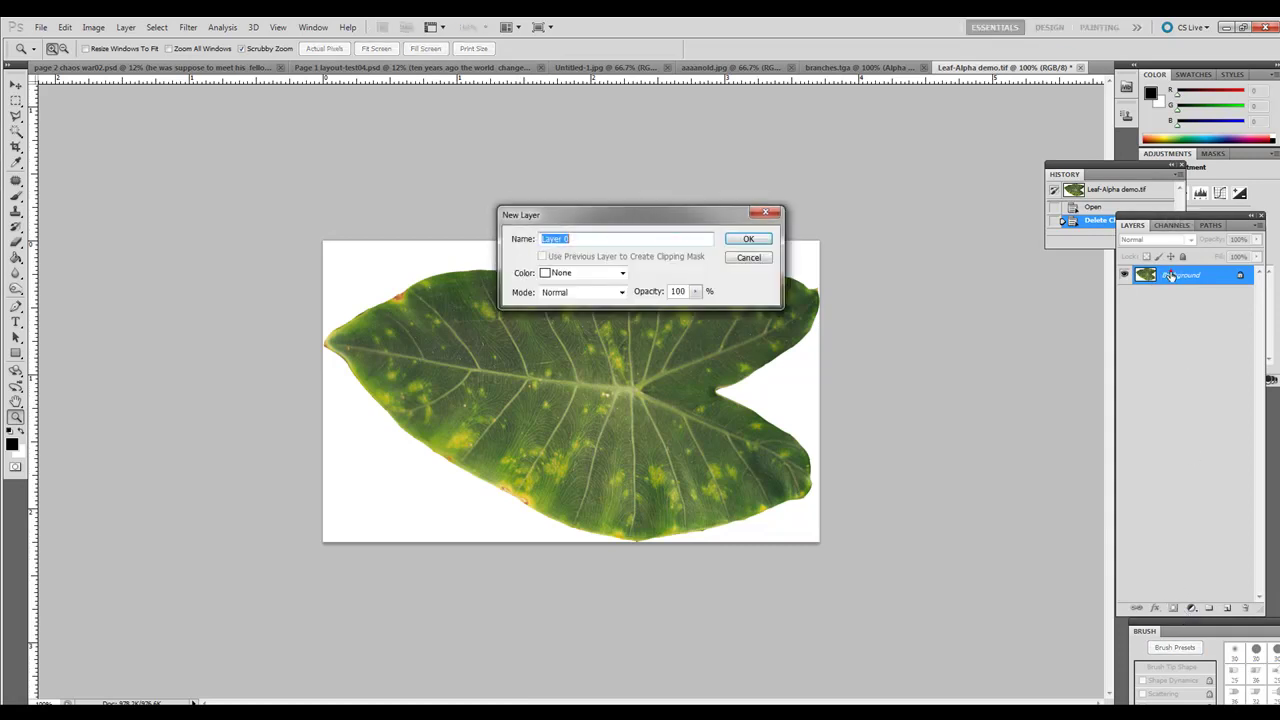
pyautogui.click(747, 258)
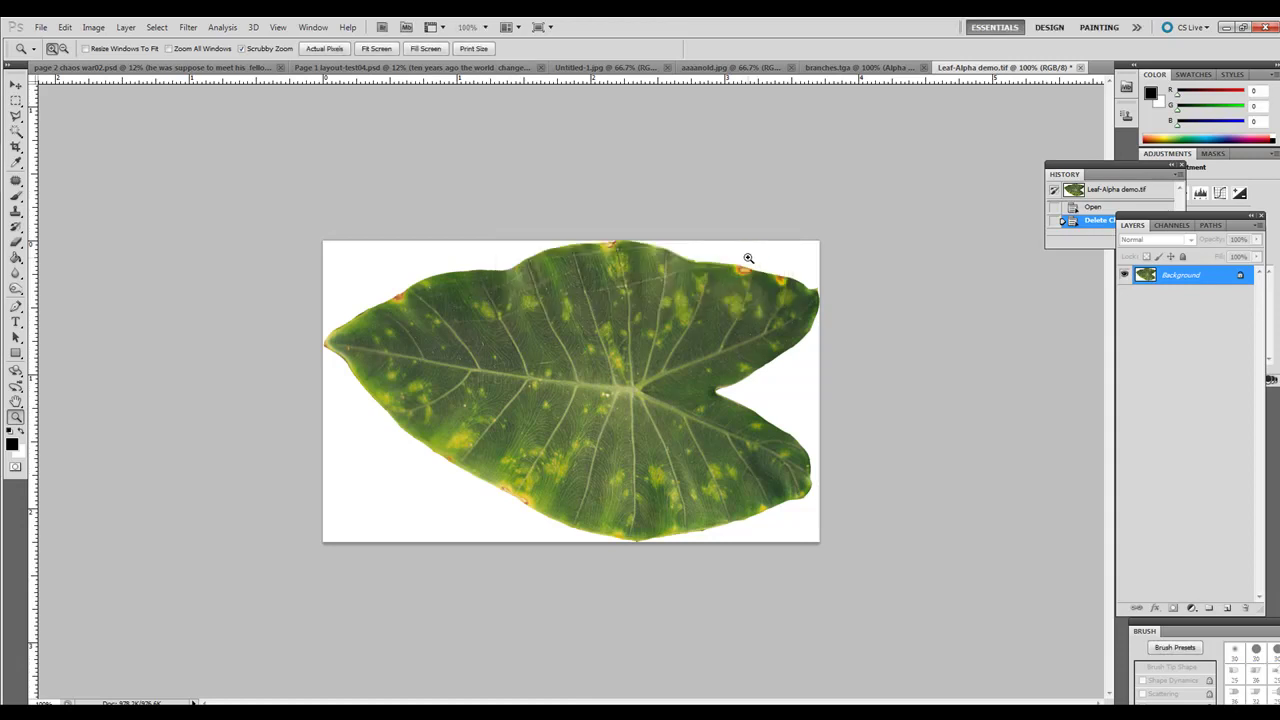
pyautogui.click(16, 197)
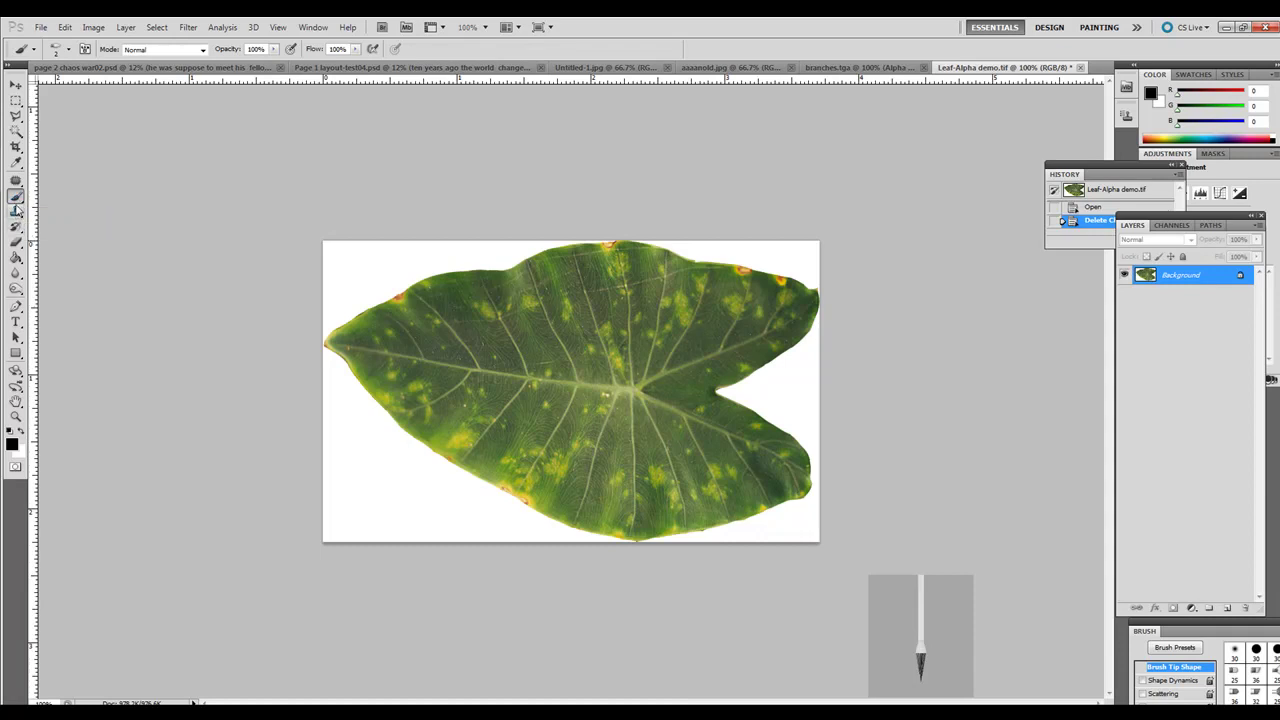
pyautogui.click(16, 198)
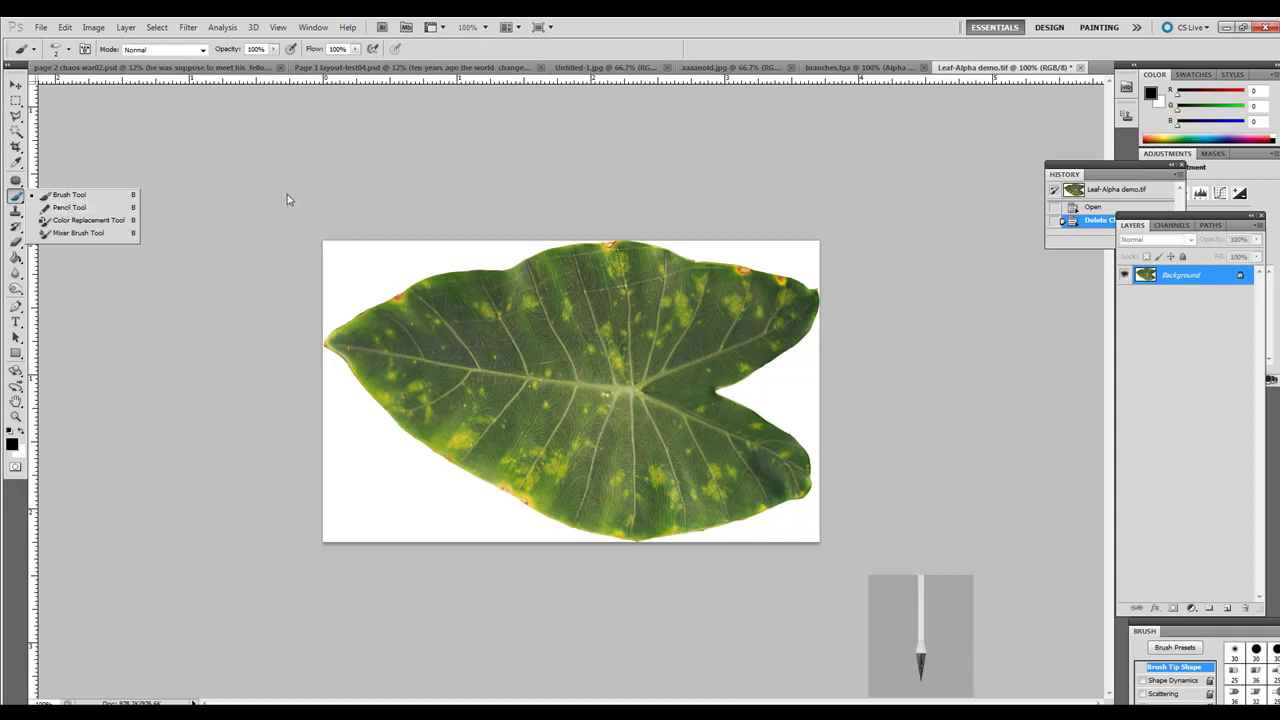
# Create a new alpha channel named leaf, with the color indicating masked areas at 50% opacity
pyautogui.click(1180, 226)
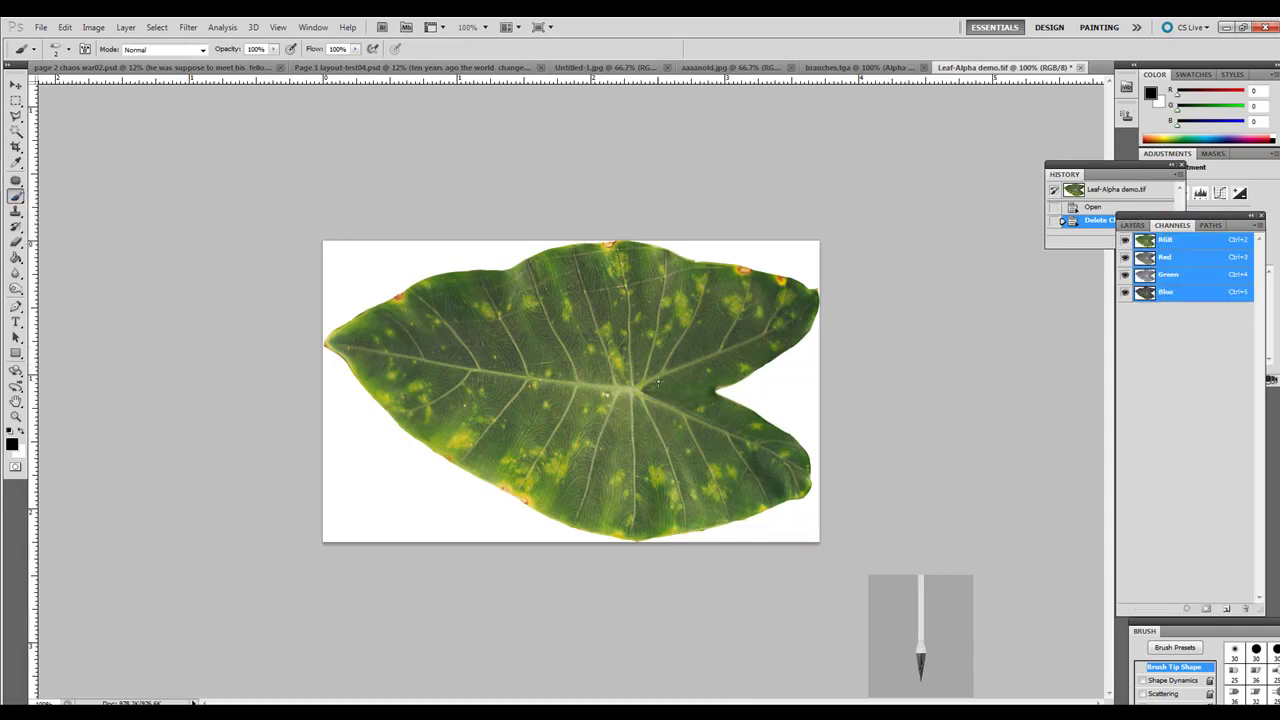
pyautogui.click(1257, 230)
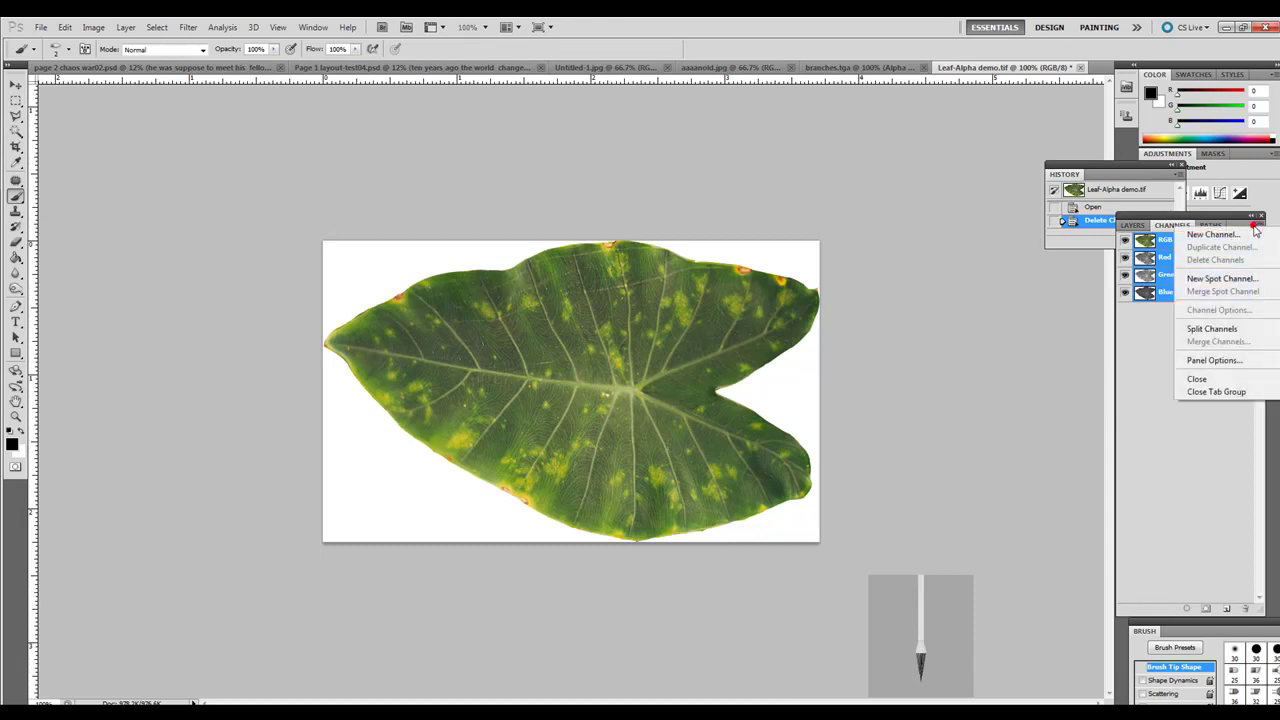
pyautogui.click(1165, 233)
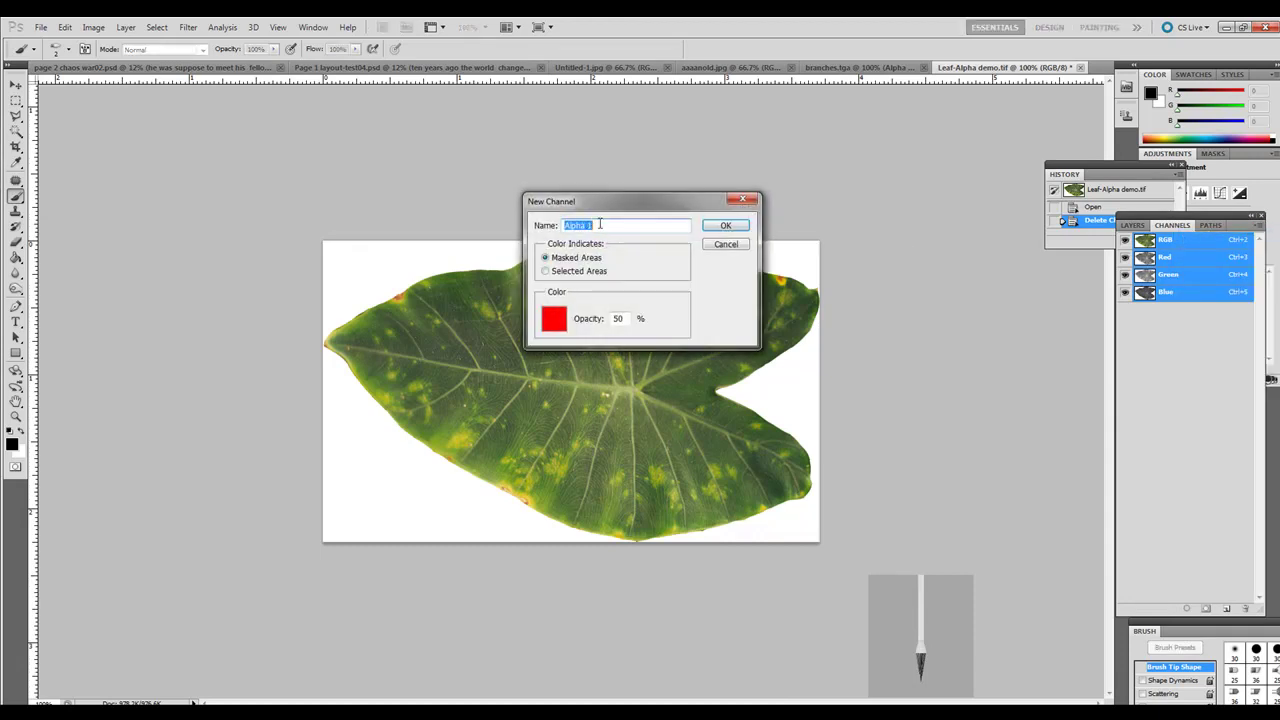
pyautogui.write('leaf')
pyautogui.press('Return')
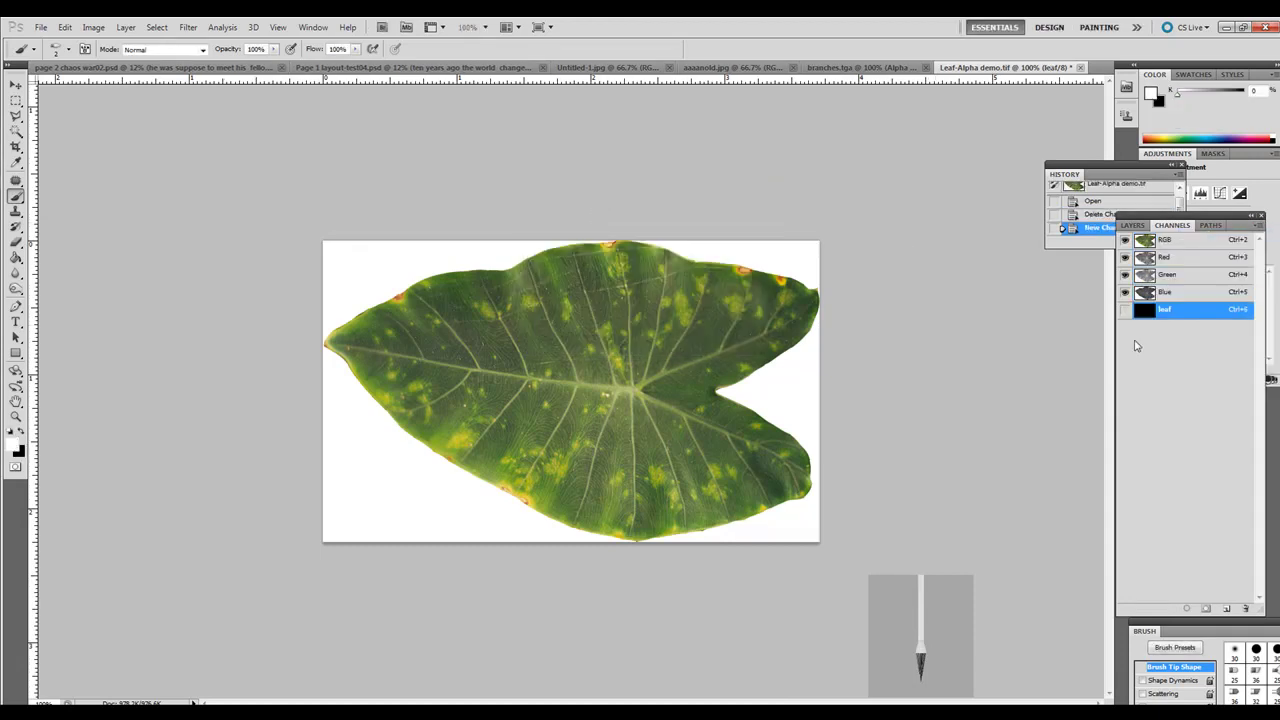
# Toggle the leaf channel's red overlay on and off over the image, leaving it hidden
pyautogui.click(1126, 310)
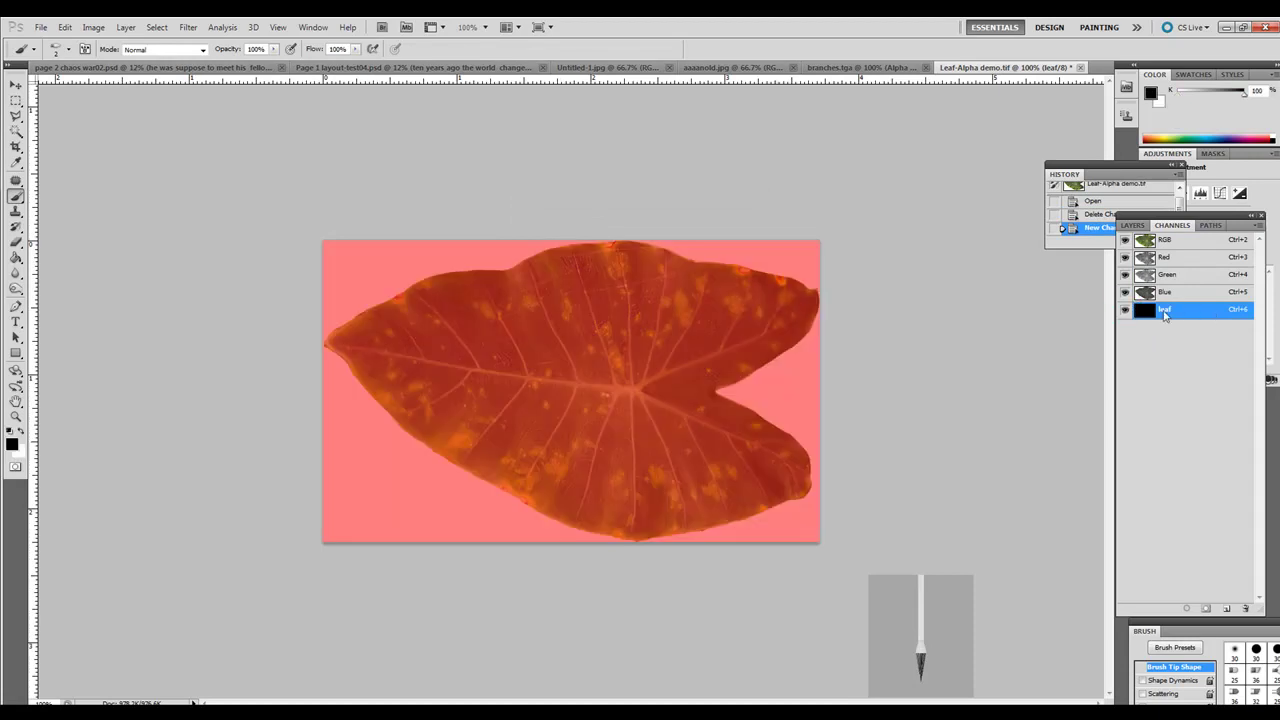
pyautogui.click(1126, 311)
pyautogui.click(1126, 311)
pyautogui.click(1125, 311)
pyautogui.press('x')
# Select the white background around the leaf with the Magic Wand and extend the selection to all similar areas
pyautogui.click(1134, 226)
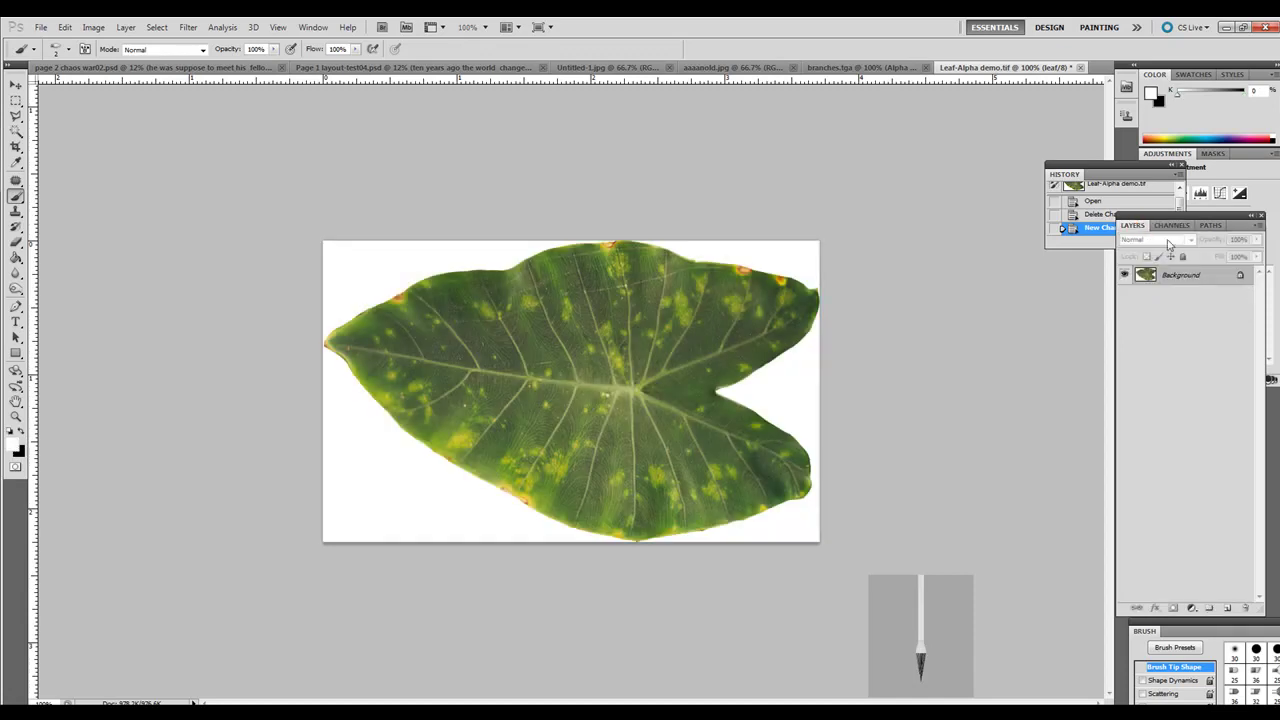
pyautogui.click(16, 131)
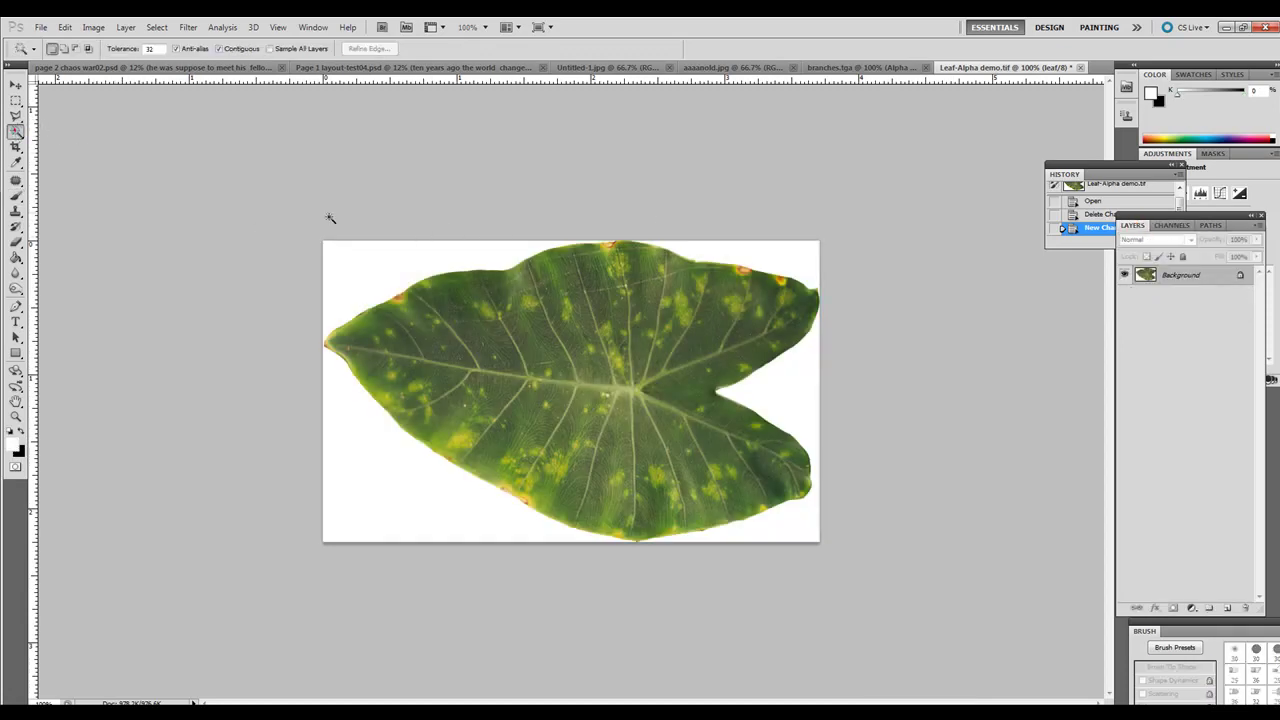
pyautogui.click(366, 268)
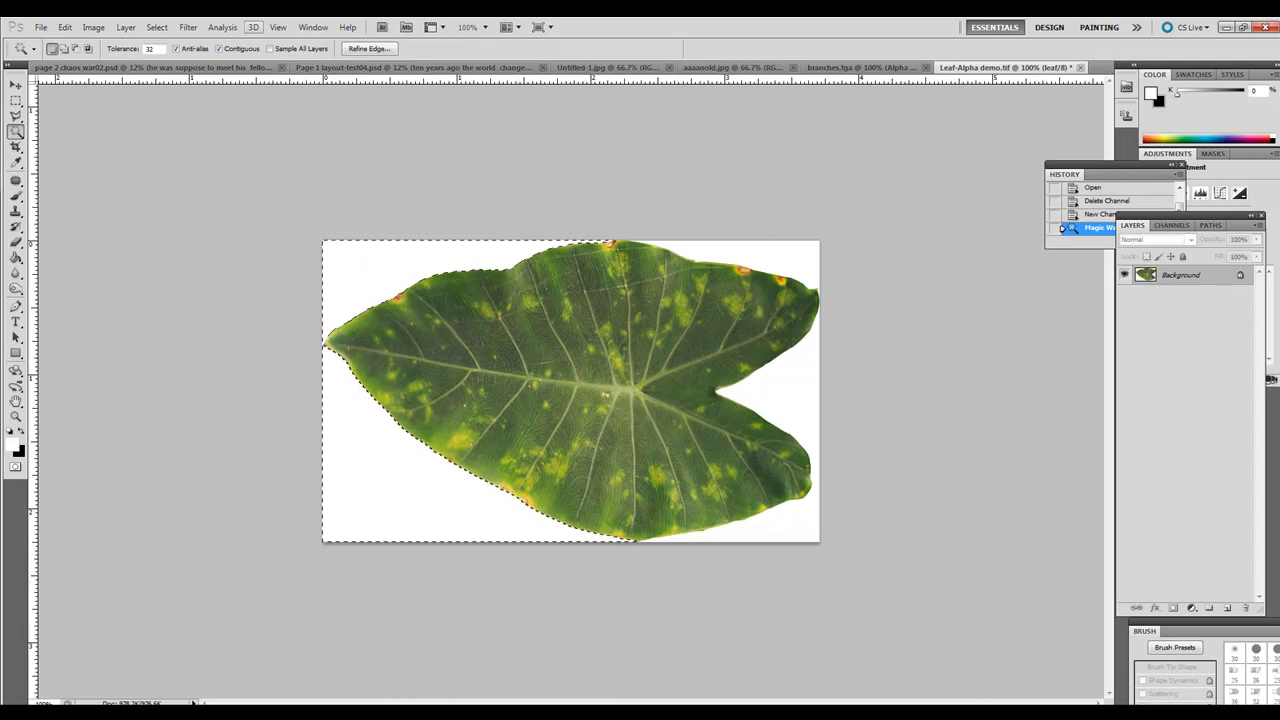
pyautogui.click(157, 27)
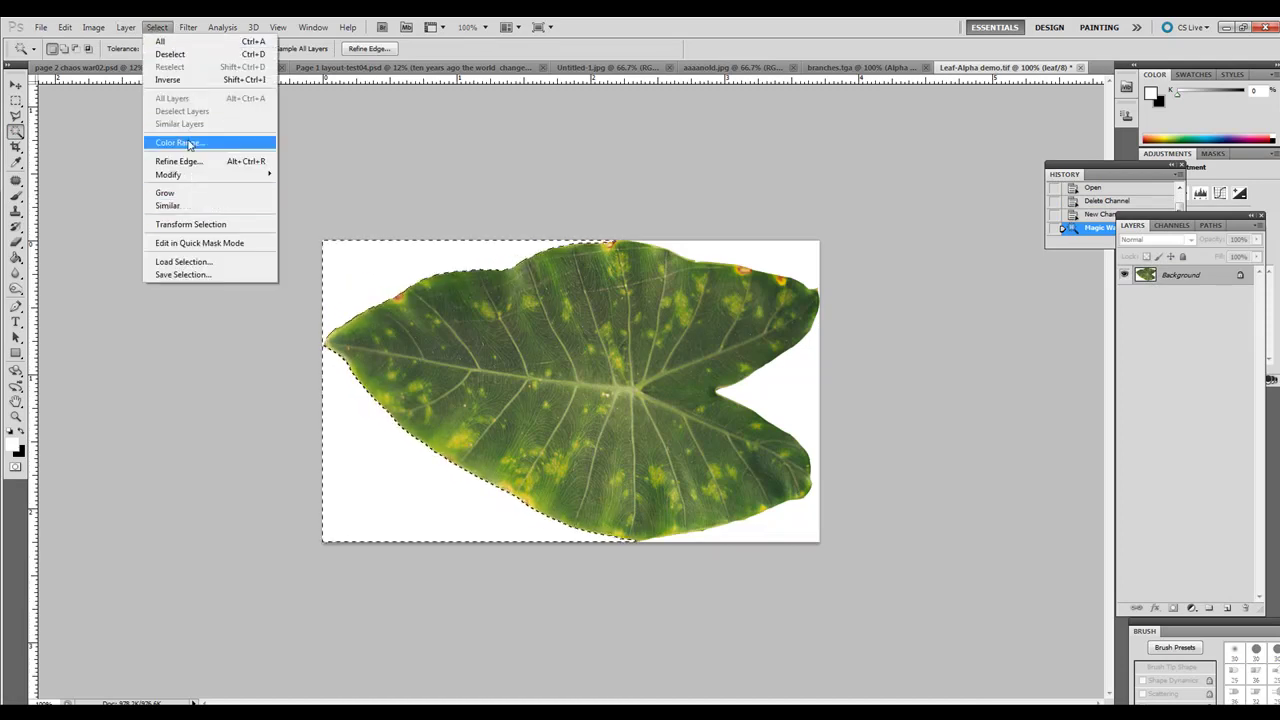
pyautogui.click(198, 206)
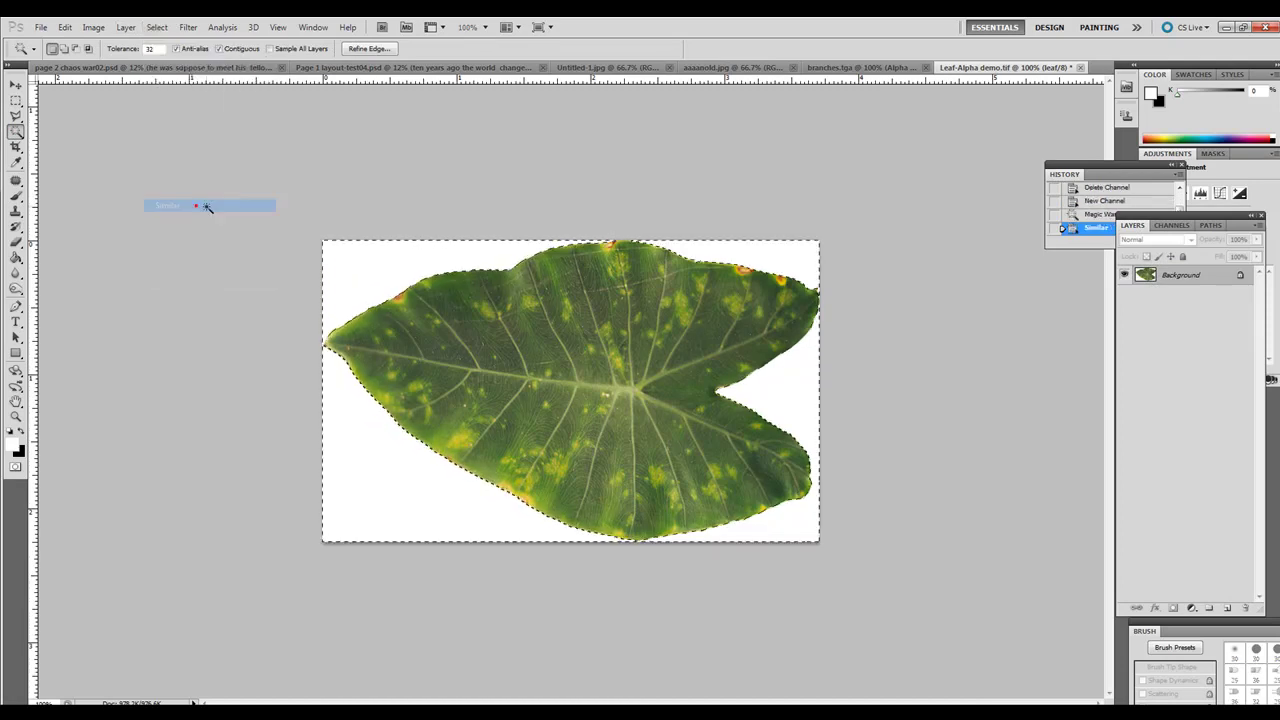
# Invert the selection to cover the leaf and show the leaf channel's overlay on the image
pyautogui.click(157, 27)
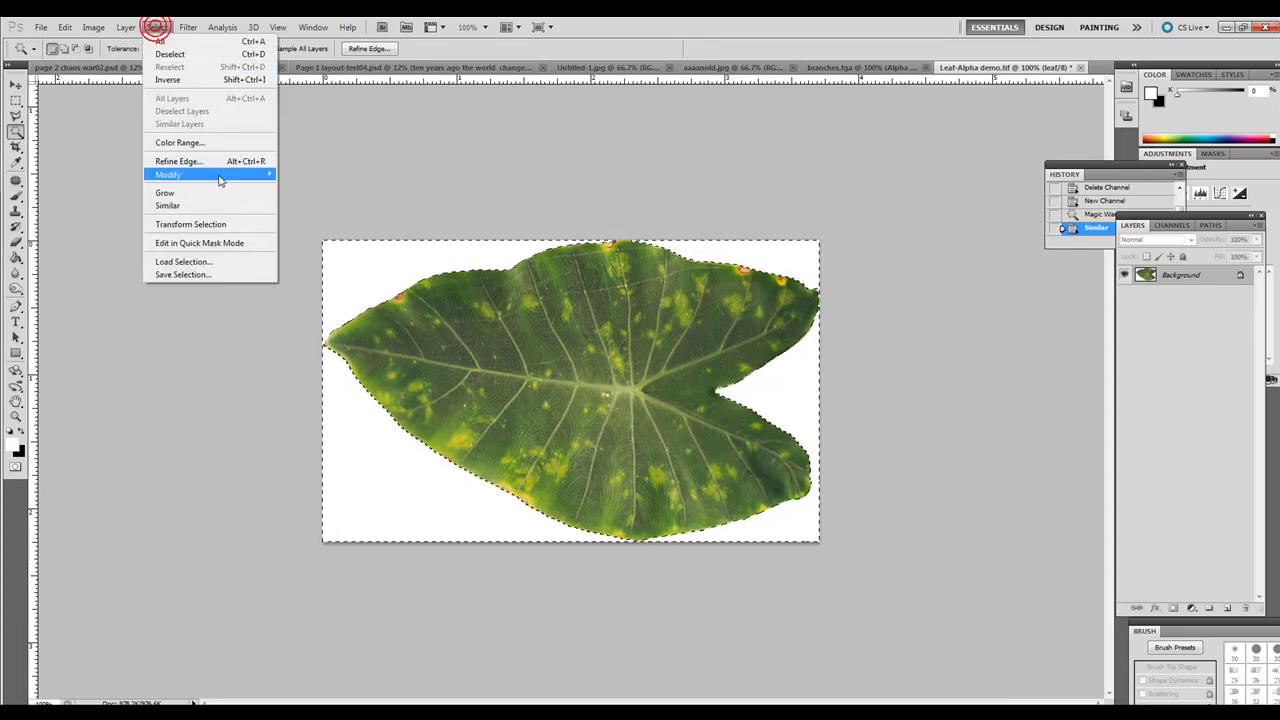
pyautogui.click(183, 84)
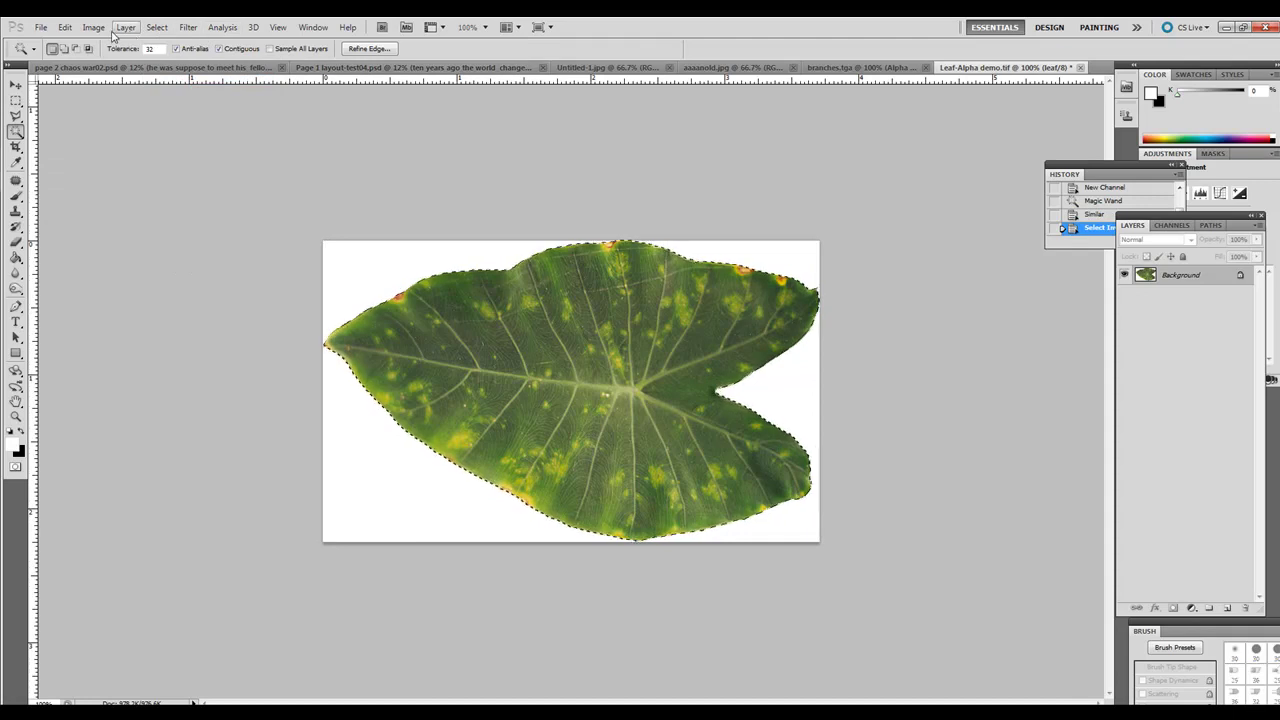
pyautogui.click(153, 30)
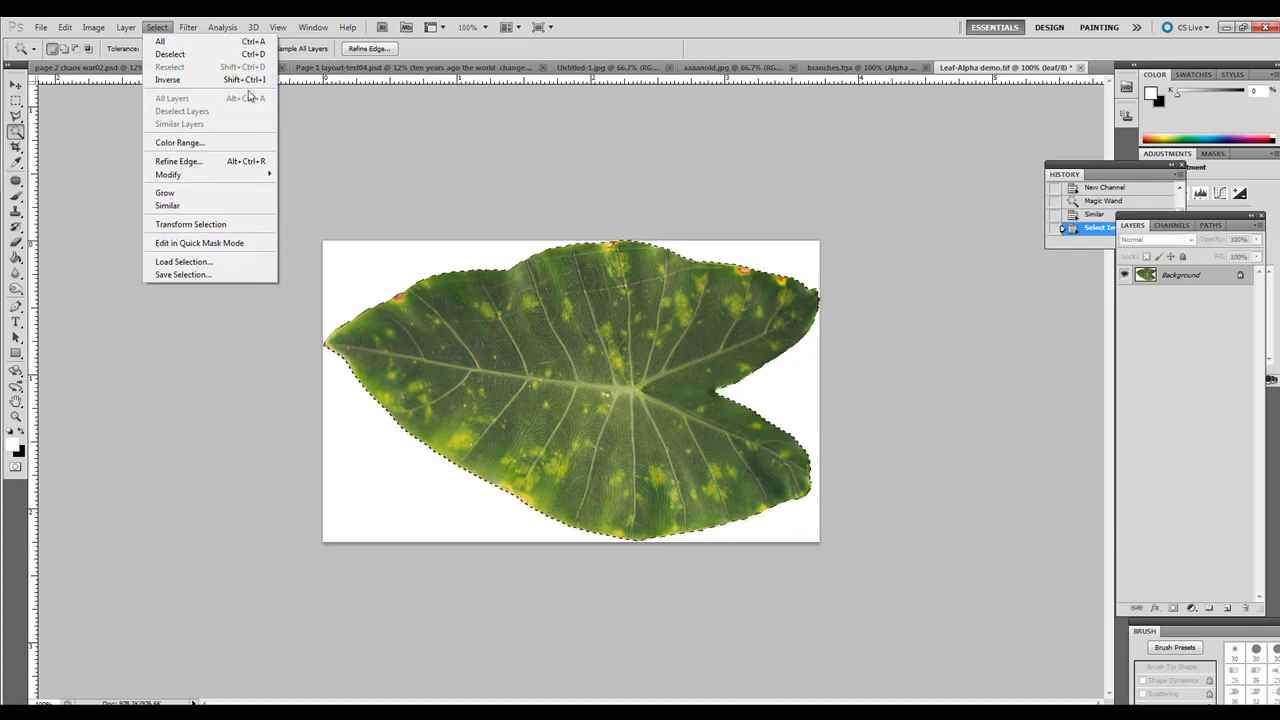
pyautogui.click(1172, 229)
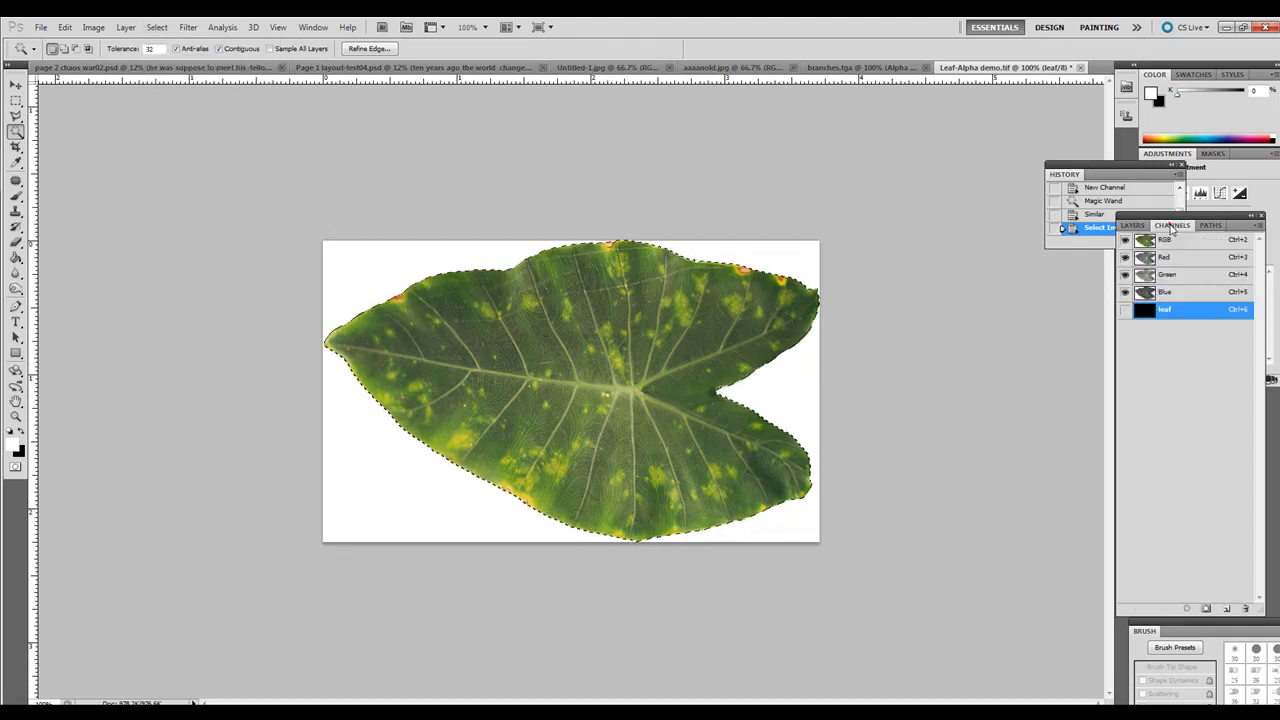
pyautogui.click(1125, 310)
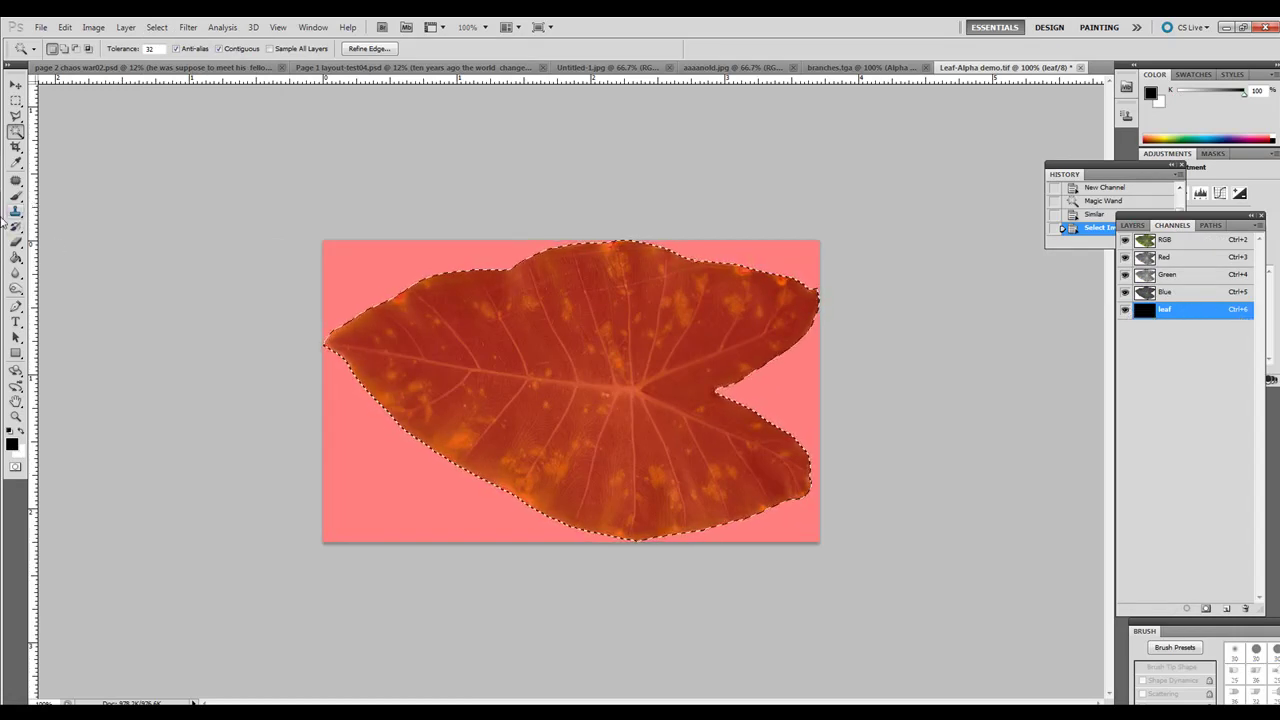
# Fill the selected leaf area with white in the leaf channel using the Paint Bucket
pyautogui.press('g')
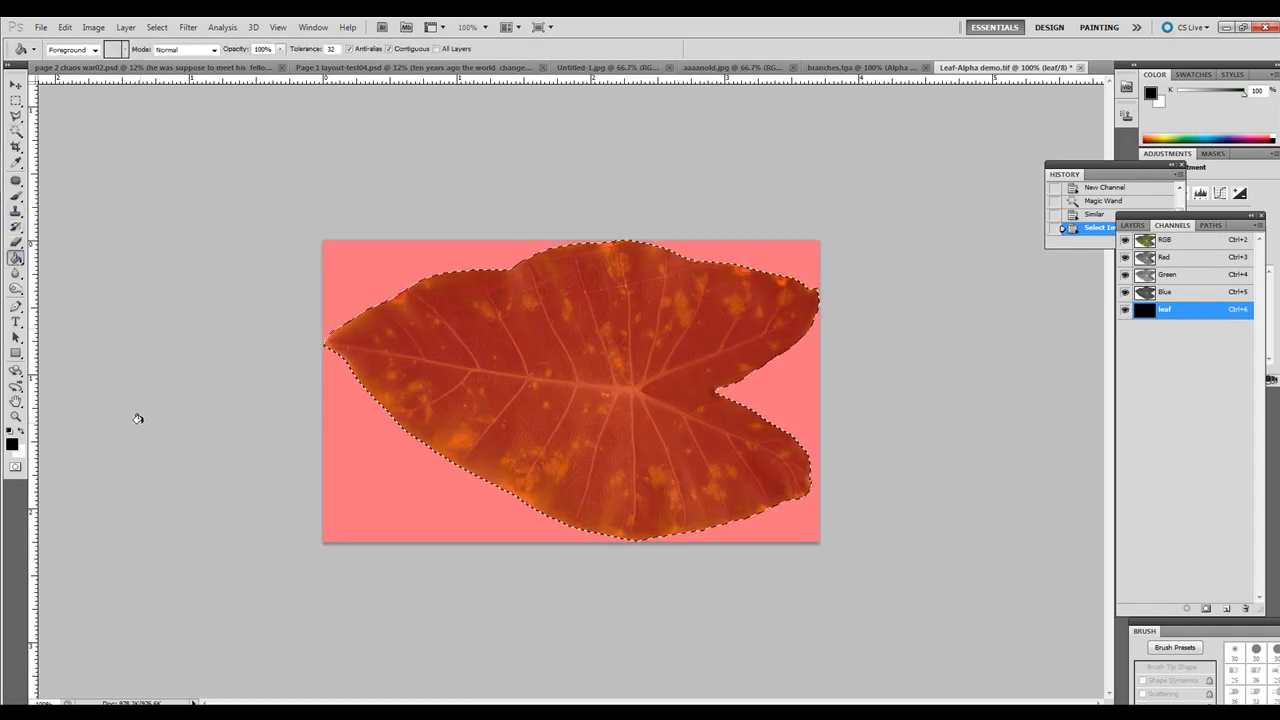
pyautogui.click(19, 432)
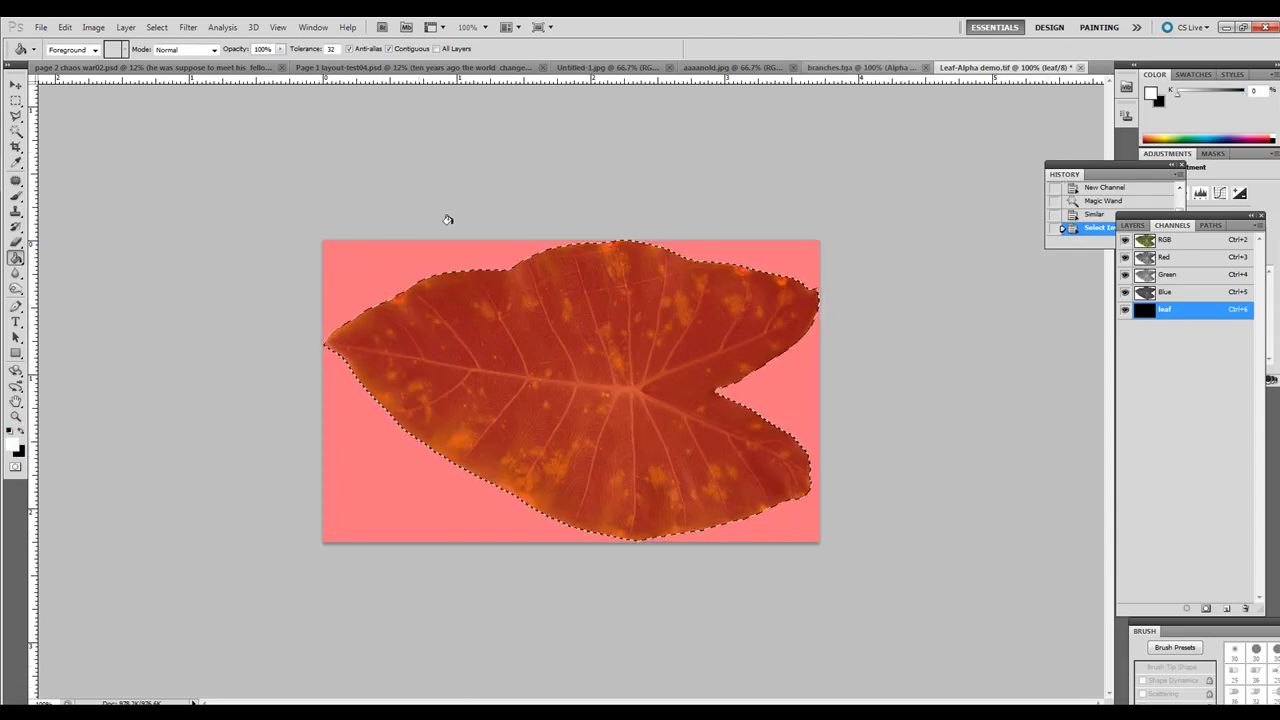
pyautogui.click(504, 370)
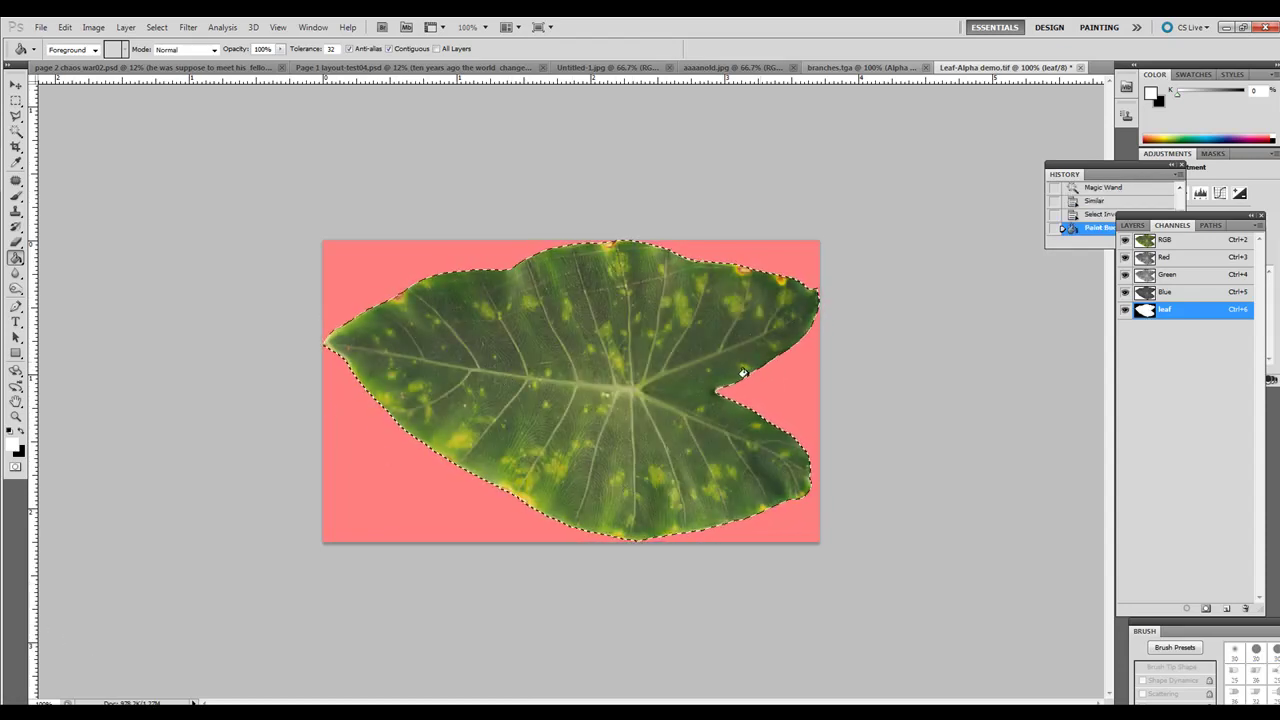
pyautogui.click(1134, 227)
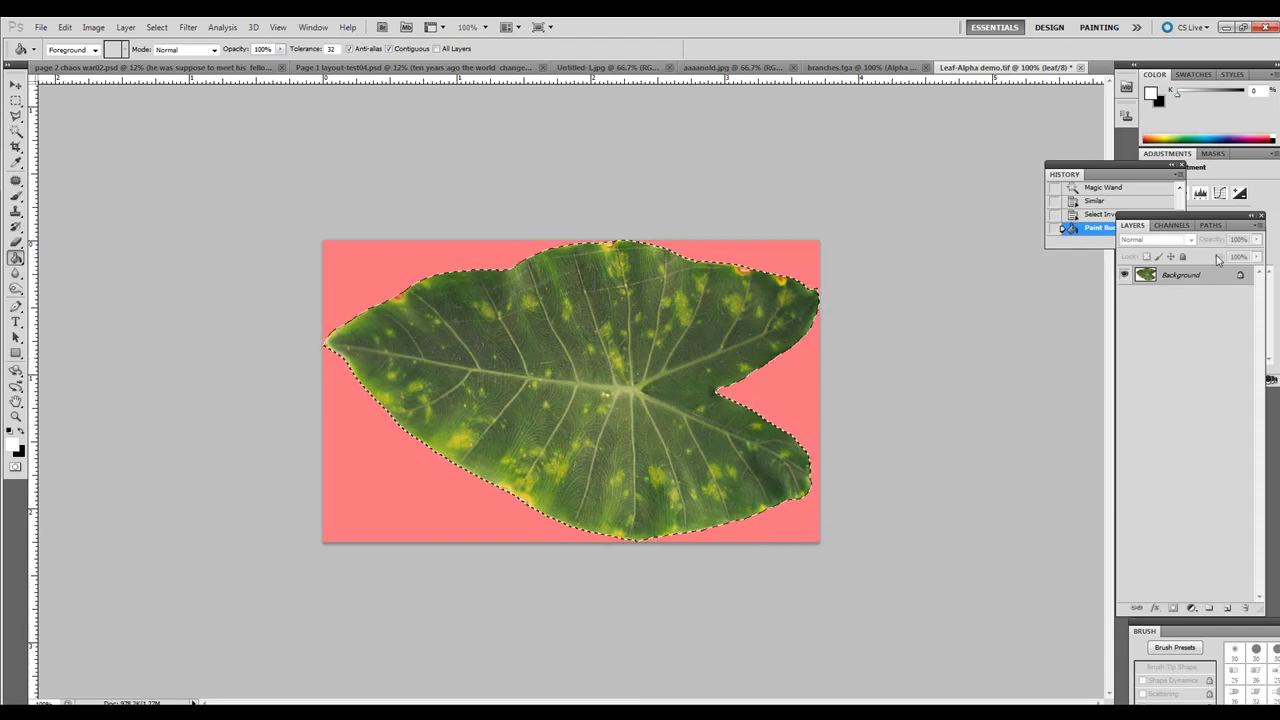
pyautogui.click(1173, 226)
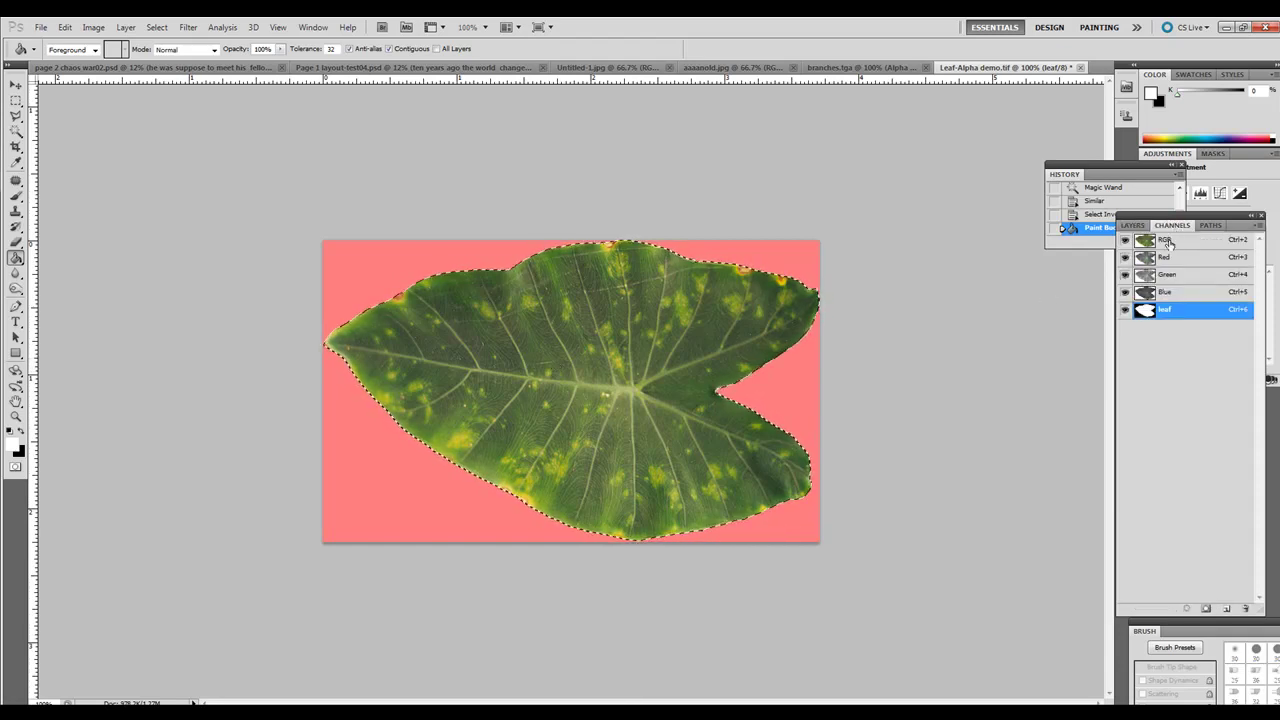
pyautogui.click(1257, 228)
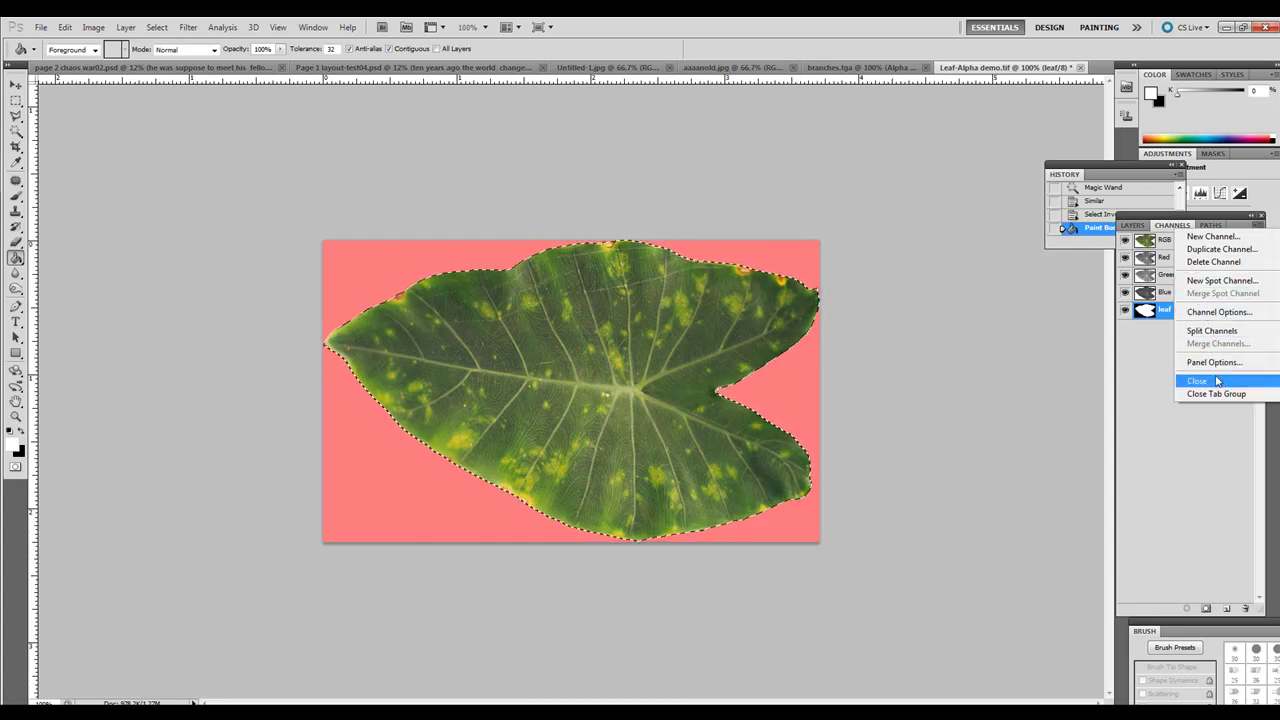
pyautogui.click(1138, 380)
pyautogui.click(1142, 226)
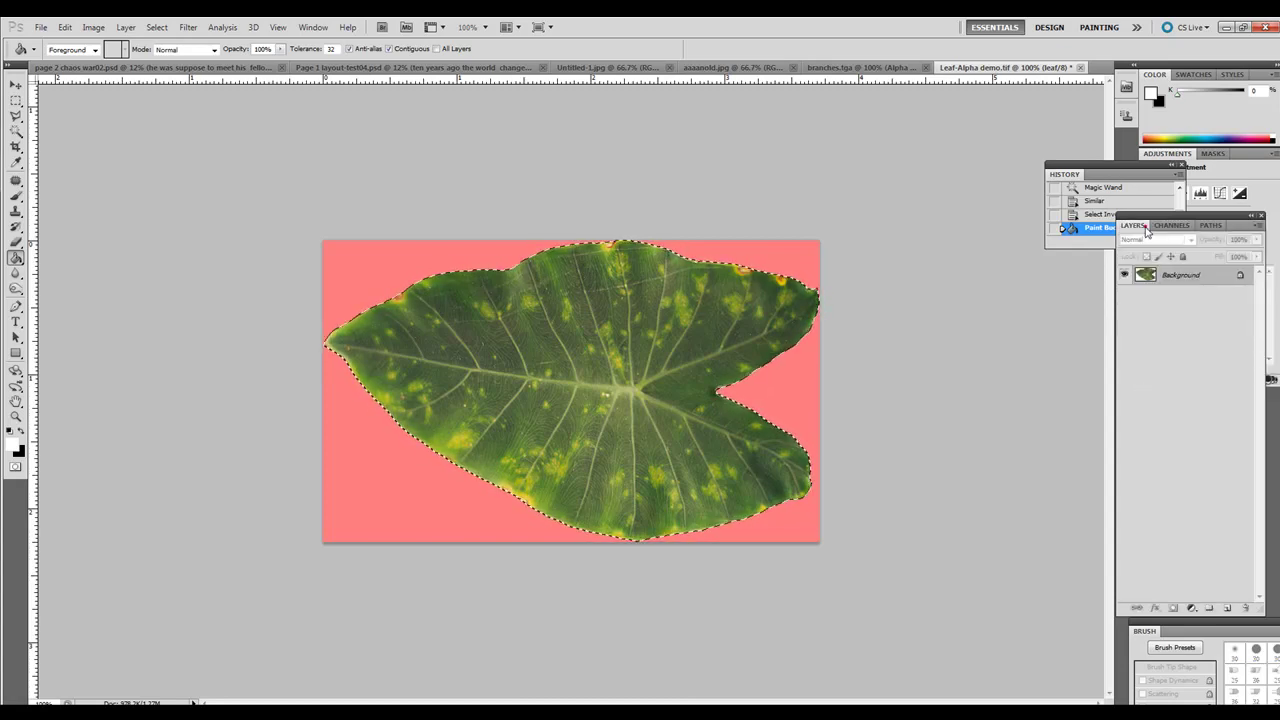
pyautogui.click(1257, 229)
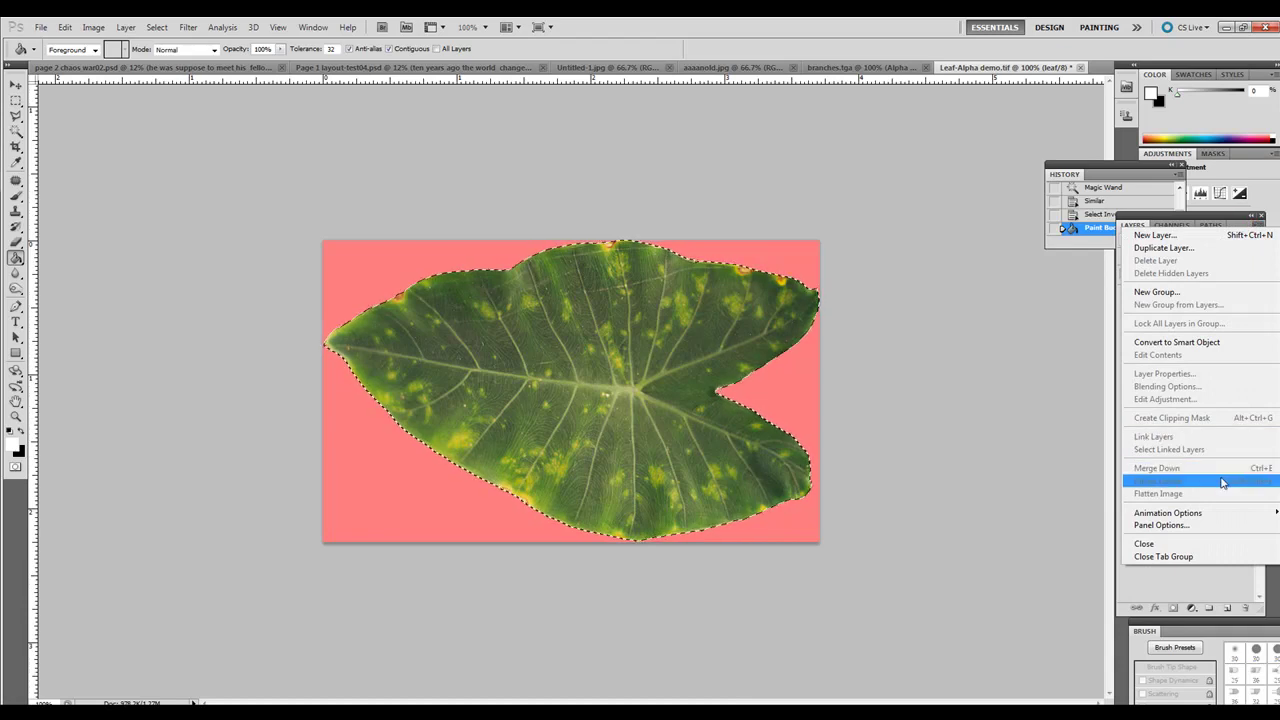
pyautogui.click(1181, 578)
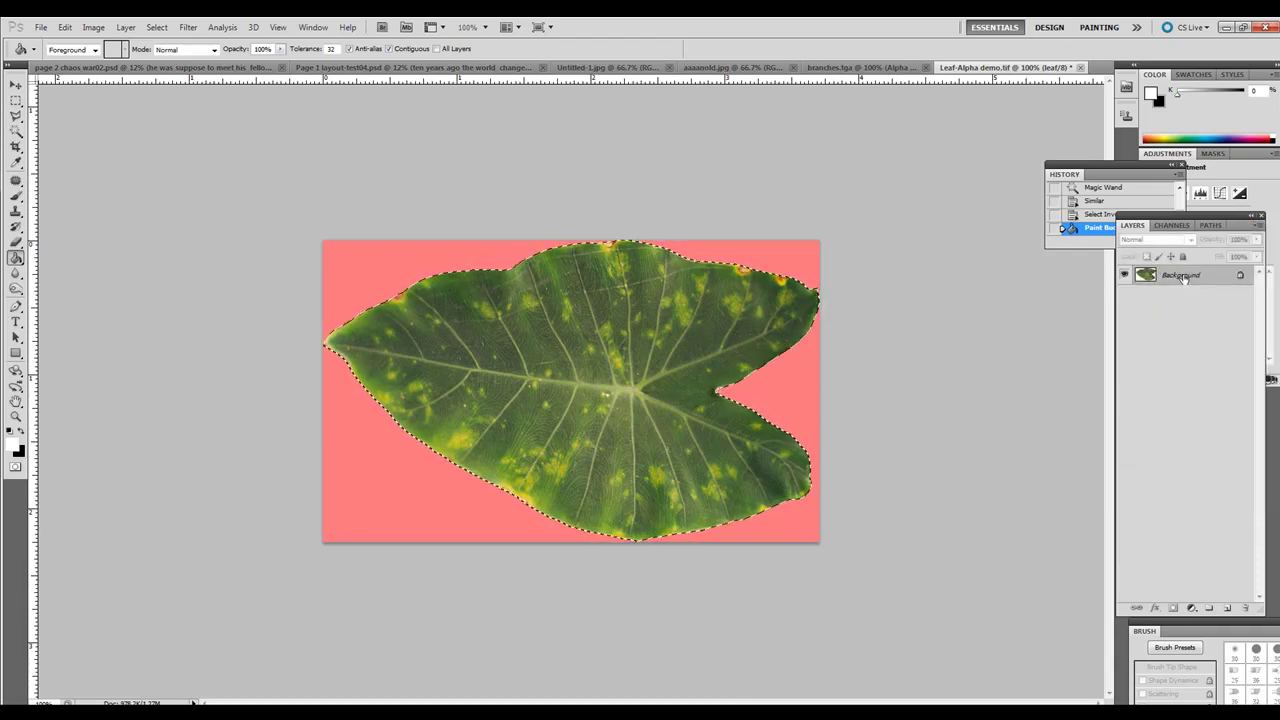
# Save the image as Leaf-Alpha demo.tga in Targa format with alpha channels included in the Lecture Notes folder
pyautogui.click(41, 27)
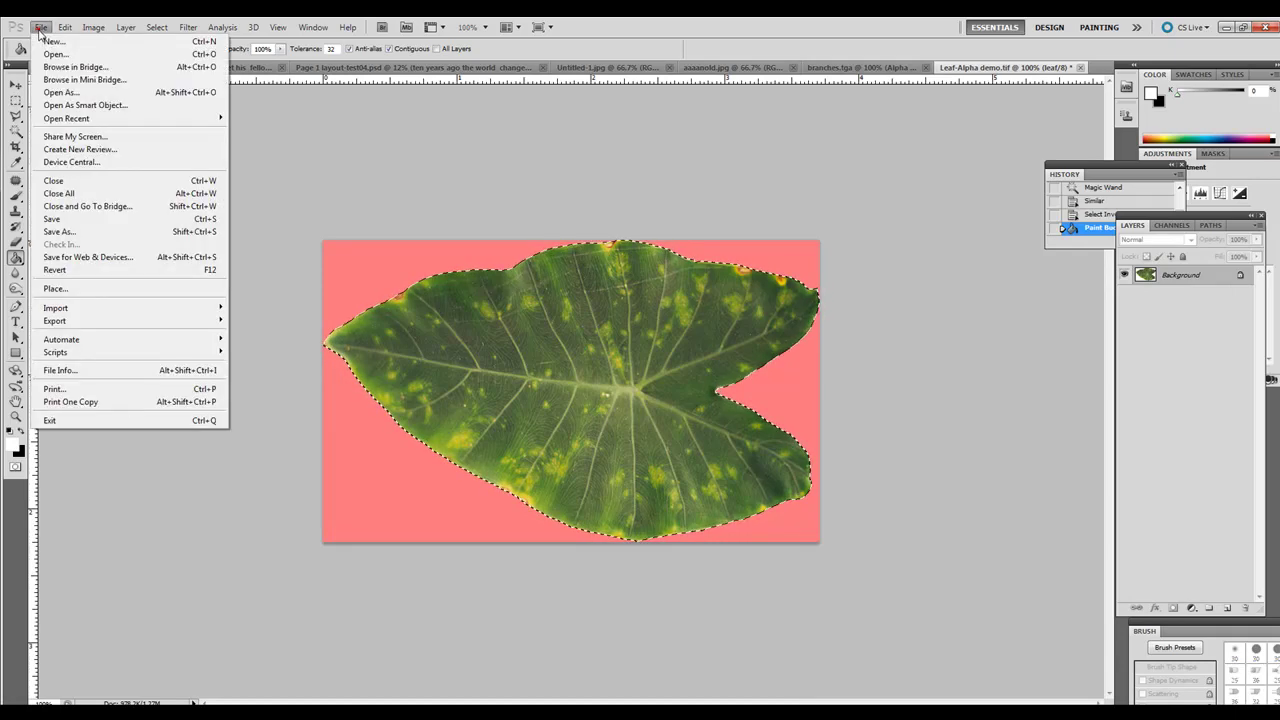
pyautogui.click(89, 232)
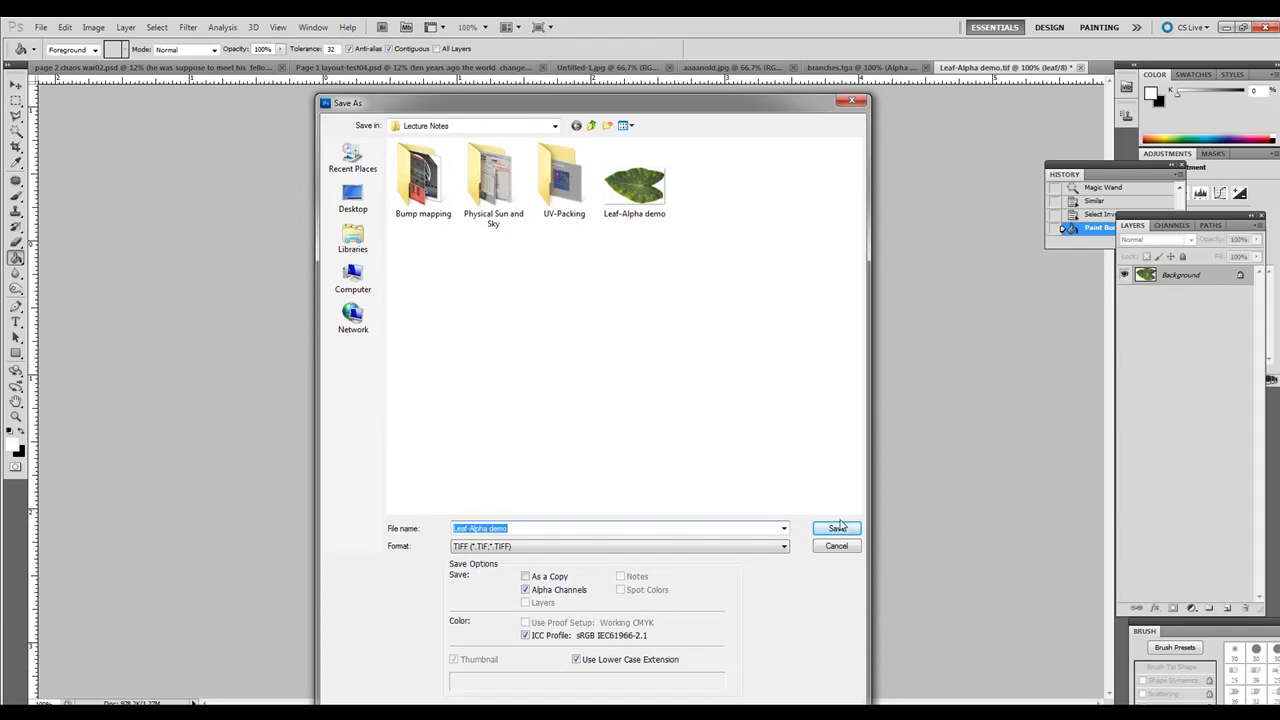
pyautogui.click(631, 547)
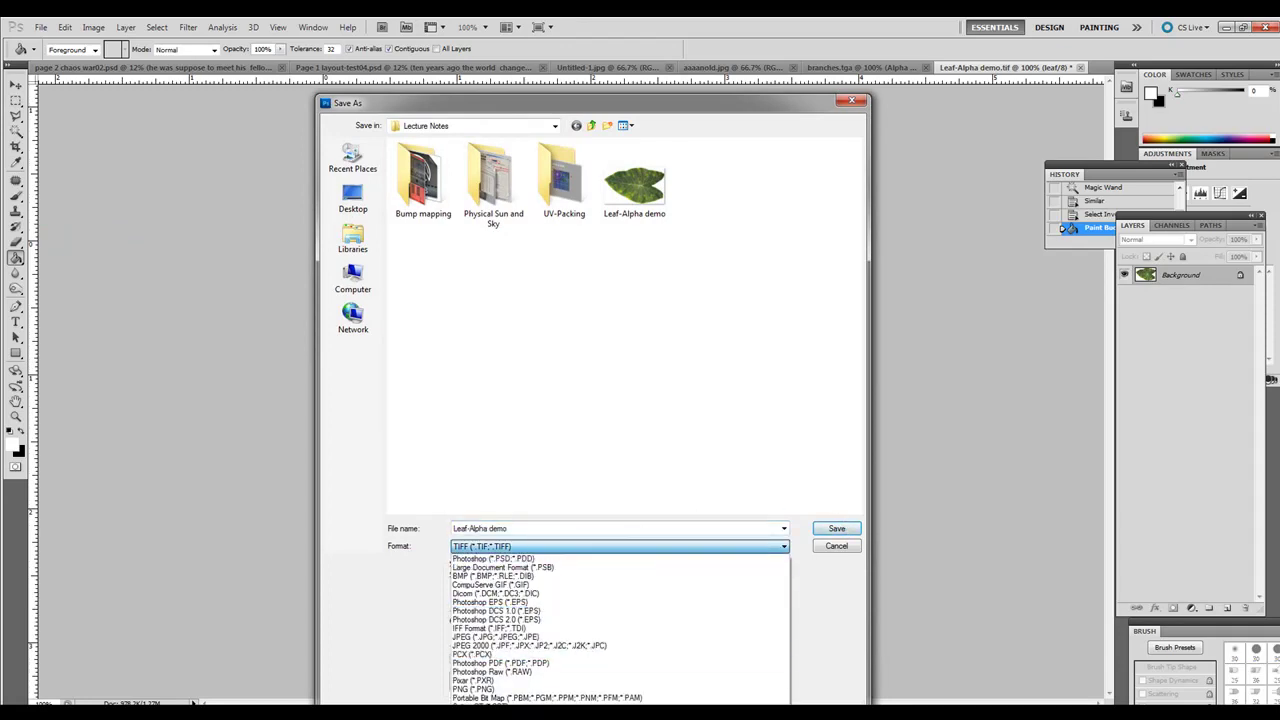
pyautogui.click(480, 703)
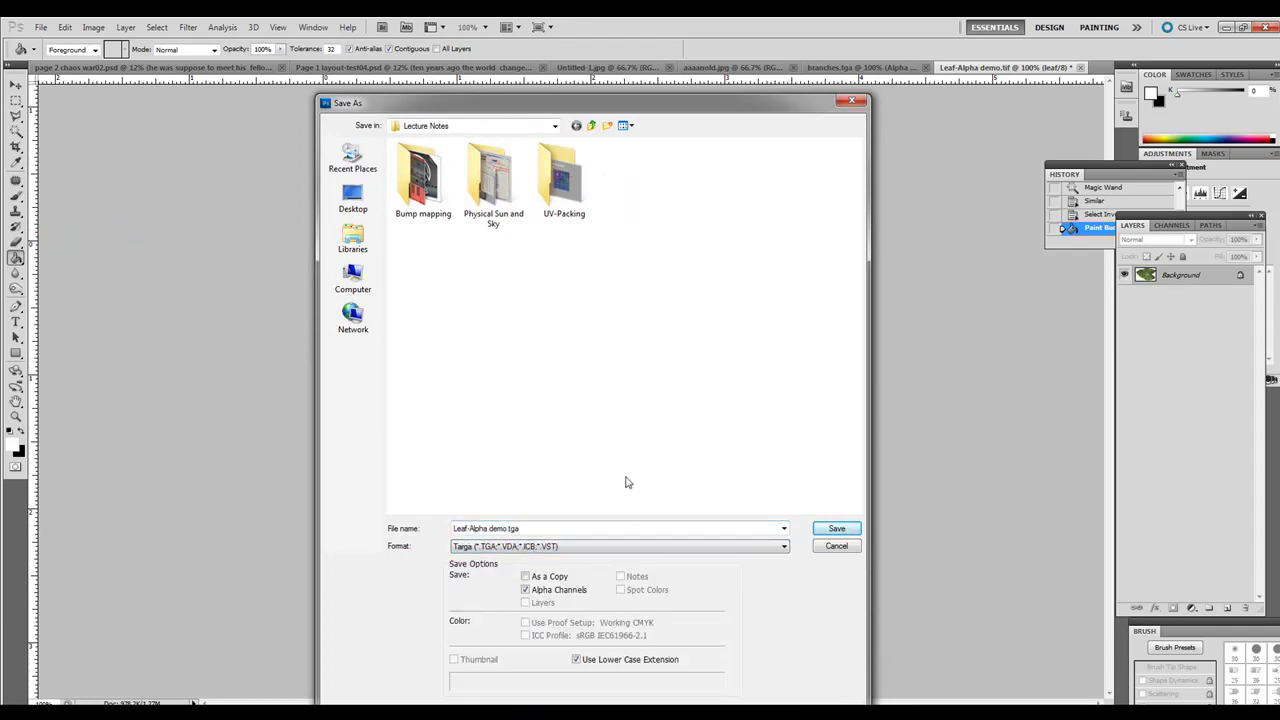
pyautogui.click(836, 528)
pyautogui.click(677, 248)
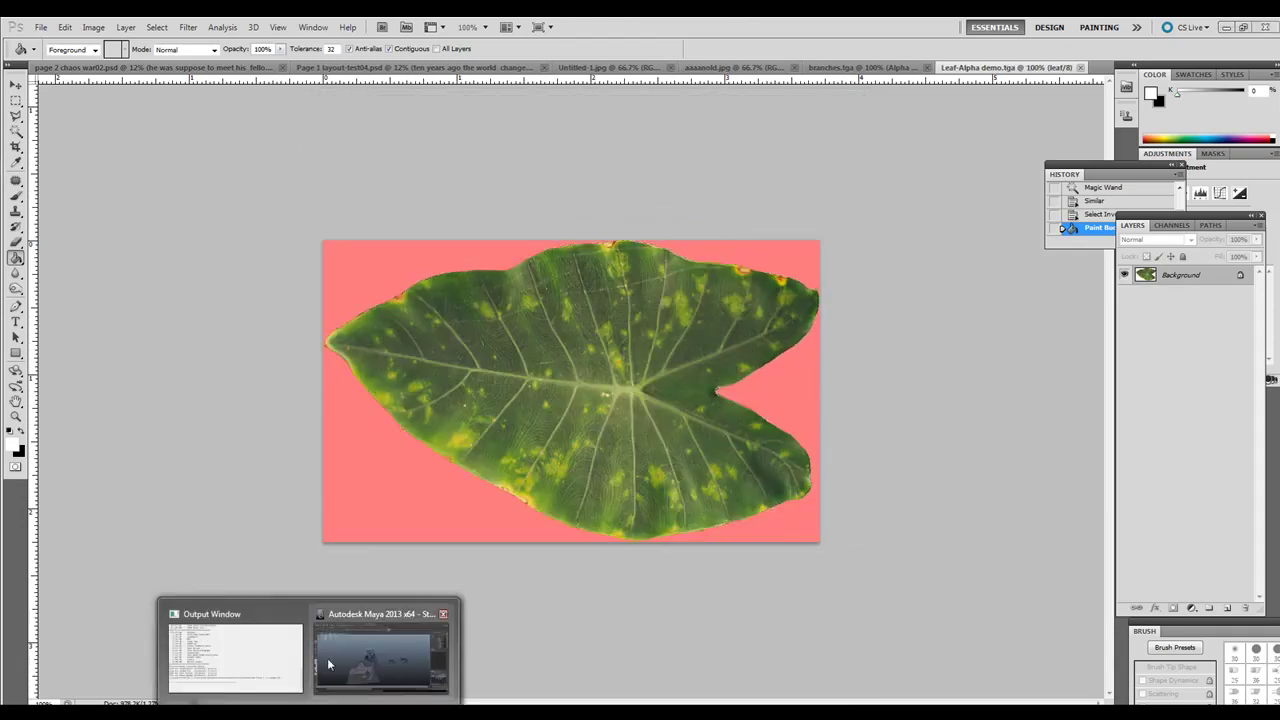
# Switch to Maya and create a polygon plane about 8.48 by 6.7 beside the tree scene, with 3 width and 3 height subdivisions
pyautogui.click(362, 656)
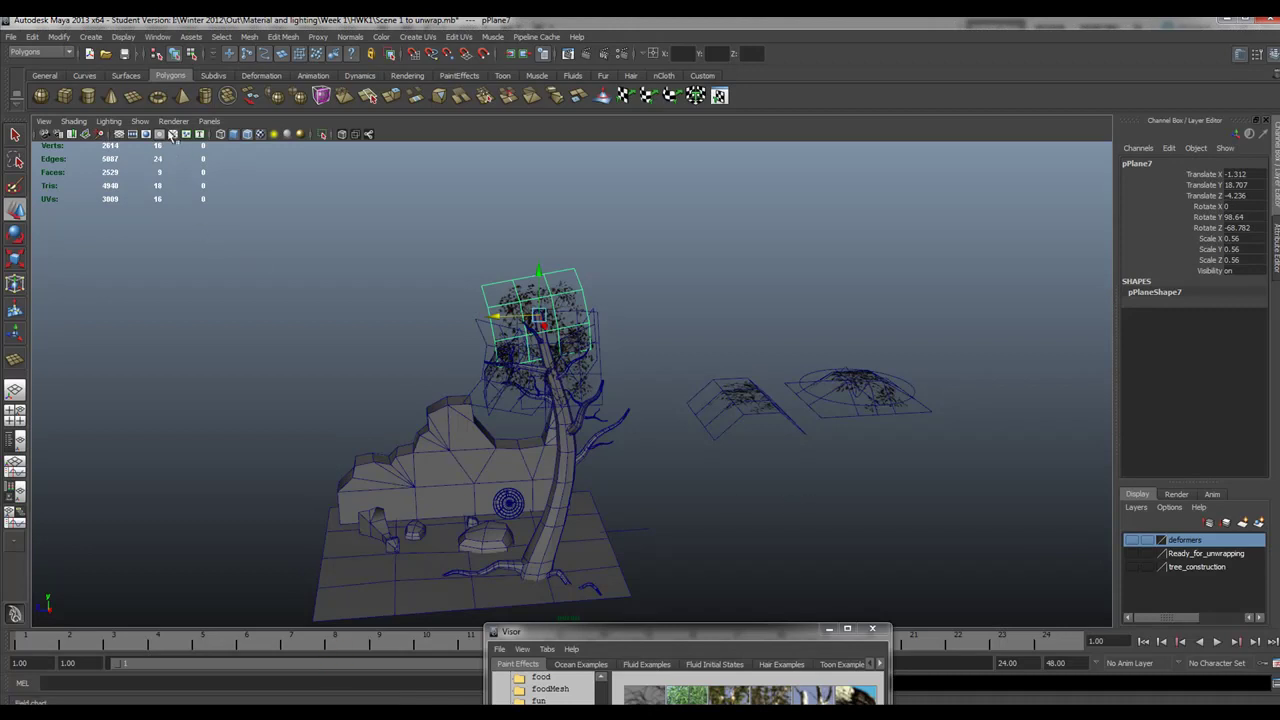
pyautogui.moveTo(746, 510); pyautogui.dragTo(700, 565)
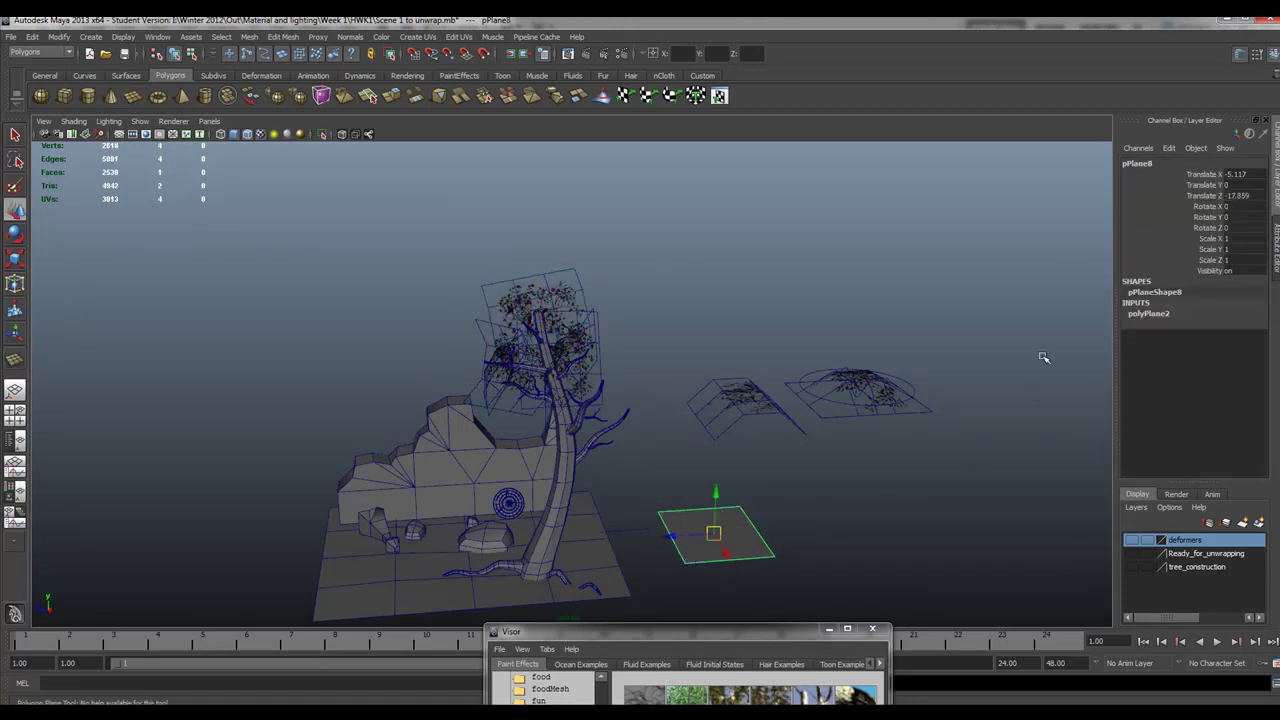
pyautogui.click(1150, 314)
pyautogui.click(1235, 346)
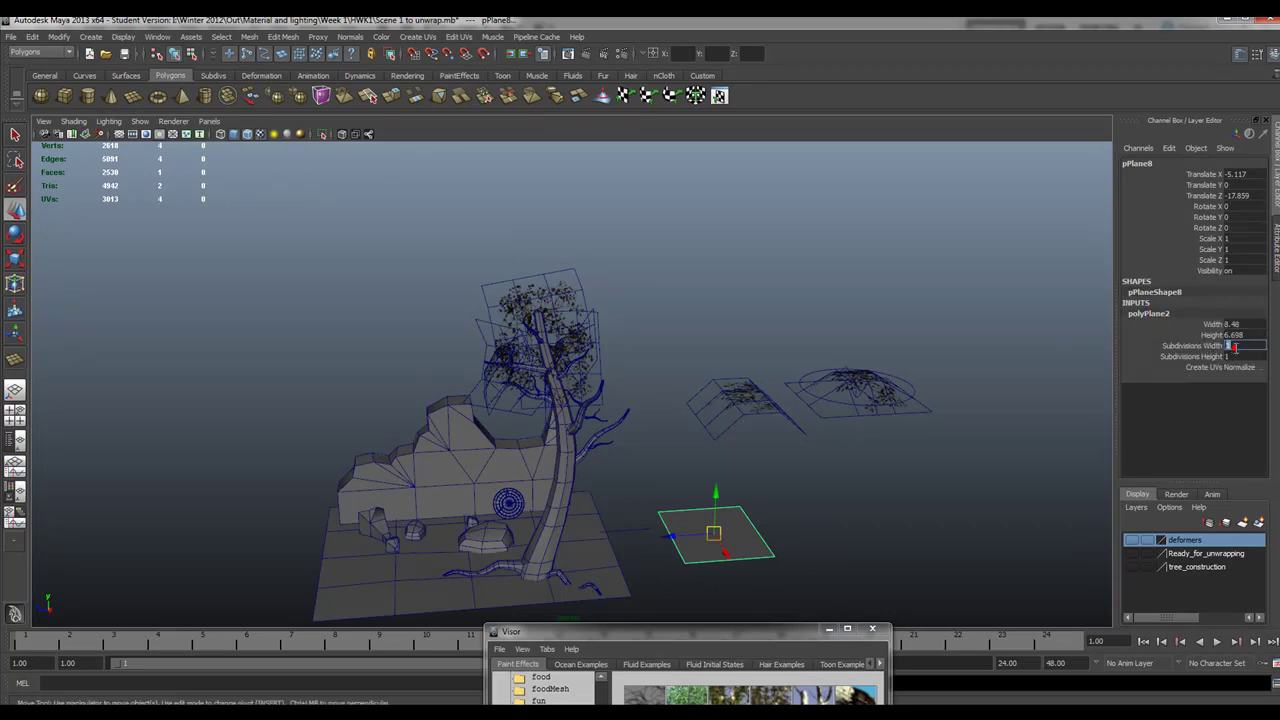
pyautogui.write('3')
pyautogui.press('Tab')
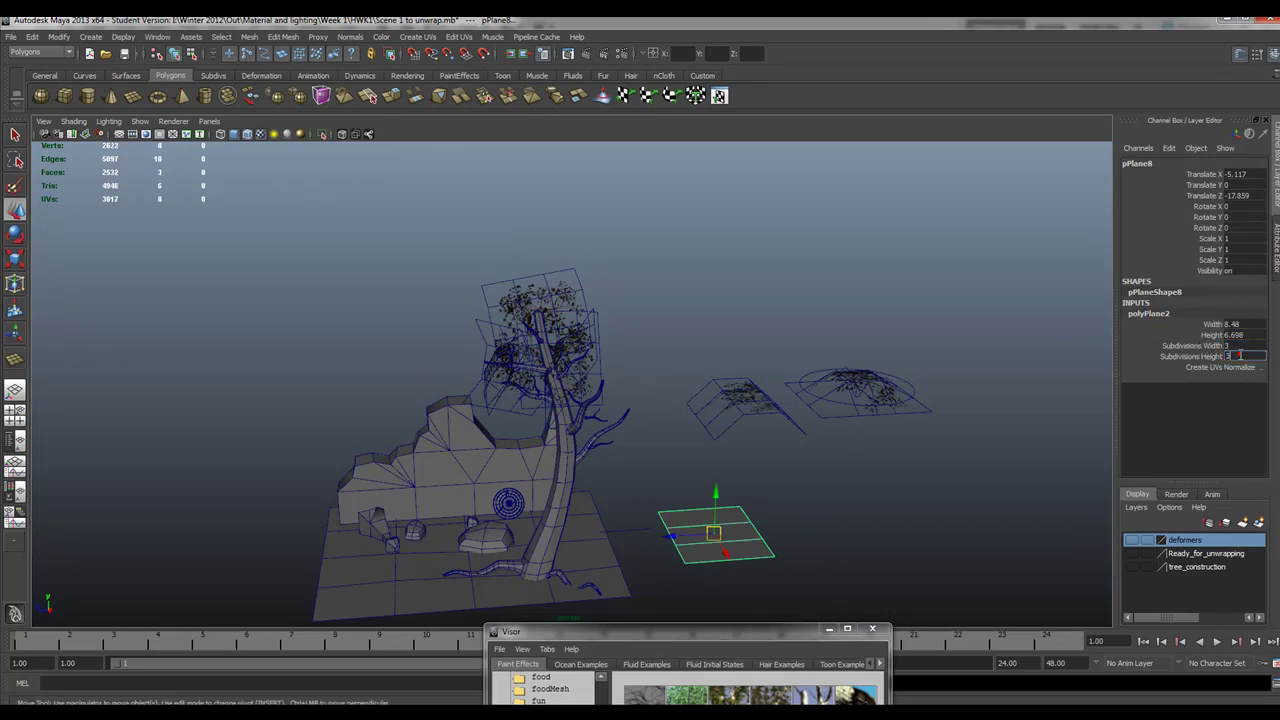
pyautogui.write('3')
pyautogui.press('Return')
# Assign a new Lambert material to the plane and connect a File texture to its color
pyautogui.moveTo(745, 493); pyautogui.dragTo(745, 682, button='right')
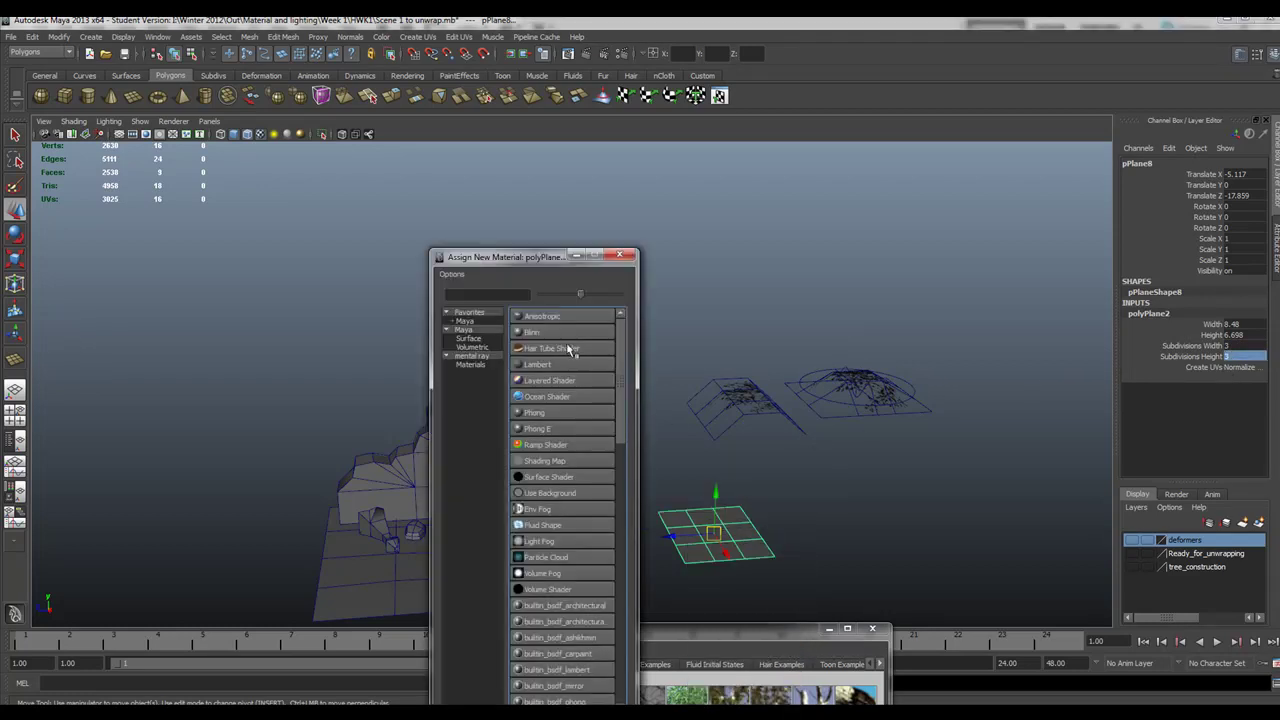
pyautogui.click(557, 372)
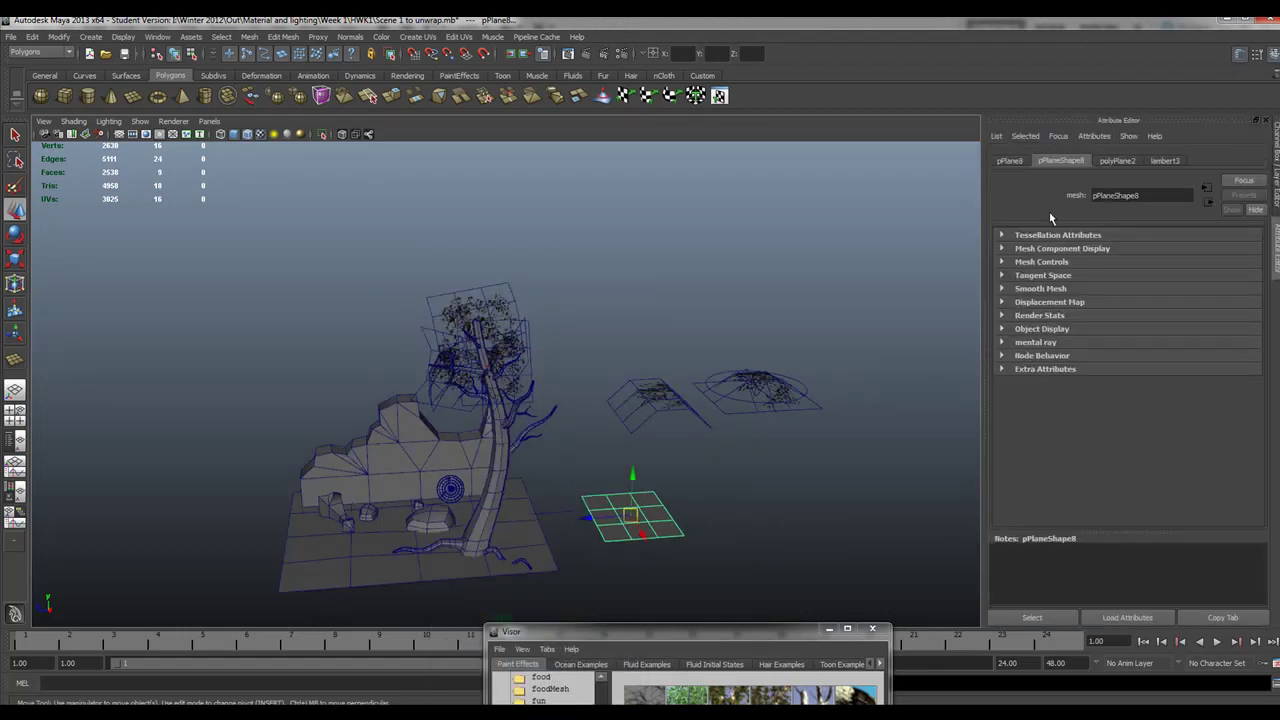
pyautogui.click(1165, 161)
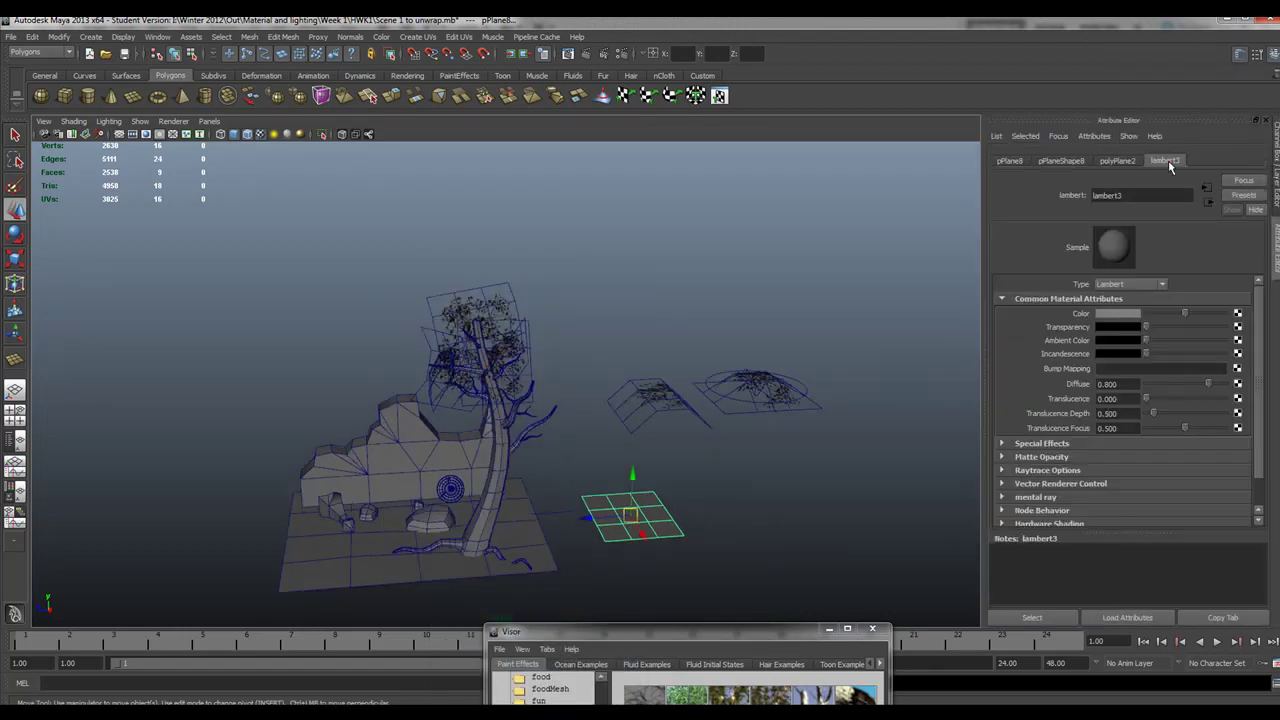
pyautogui.click(1238, 314)
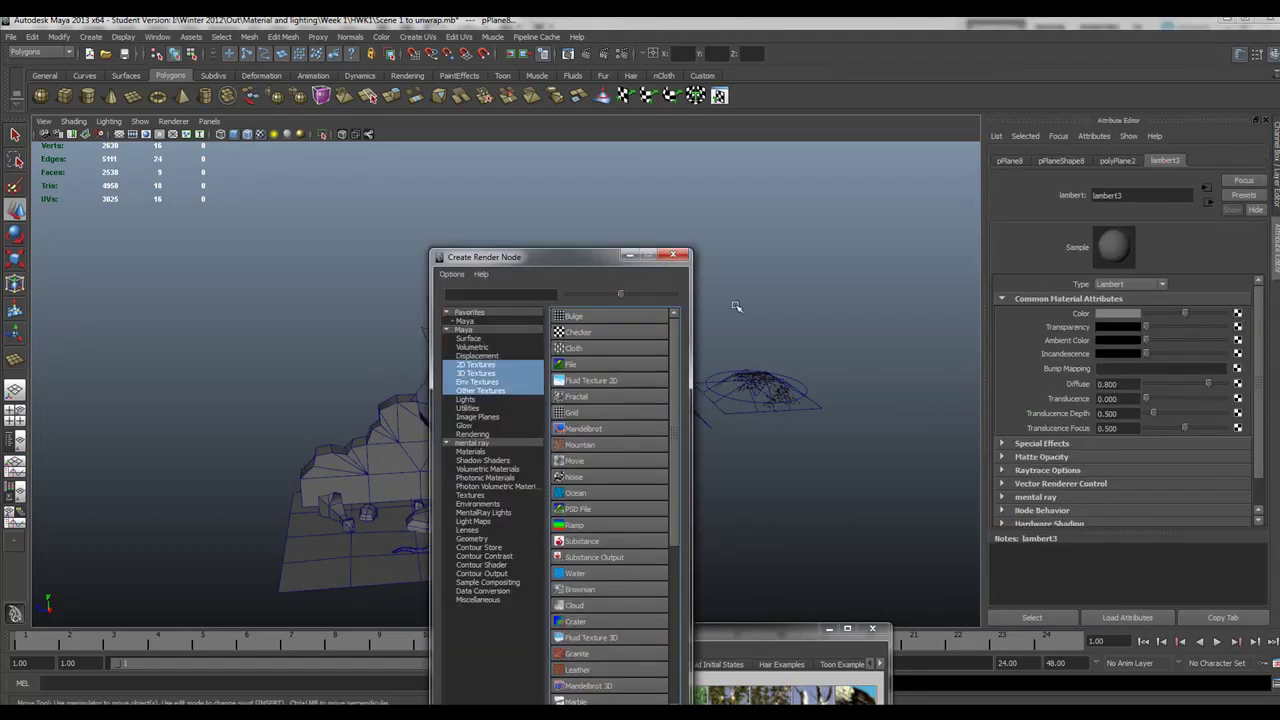
pyautogui.click(591, 362)
# Browse for the texture's image file in the external drive's Winter 2012 > Out > Material and lighting folder
pyautogui.click(1243, 349)
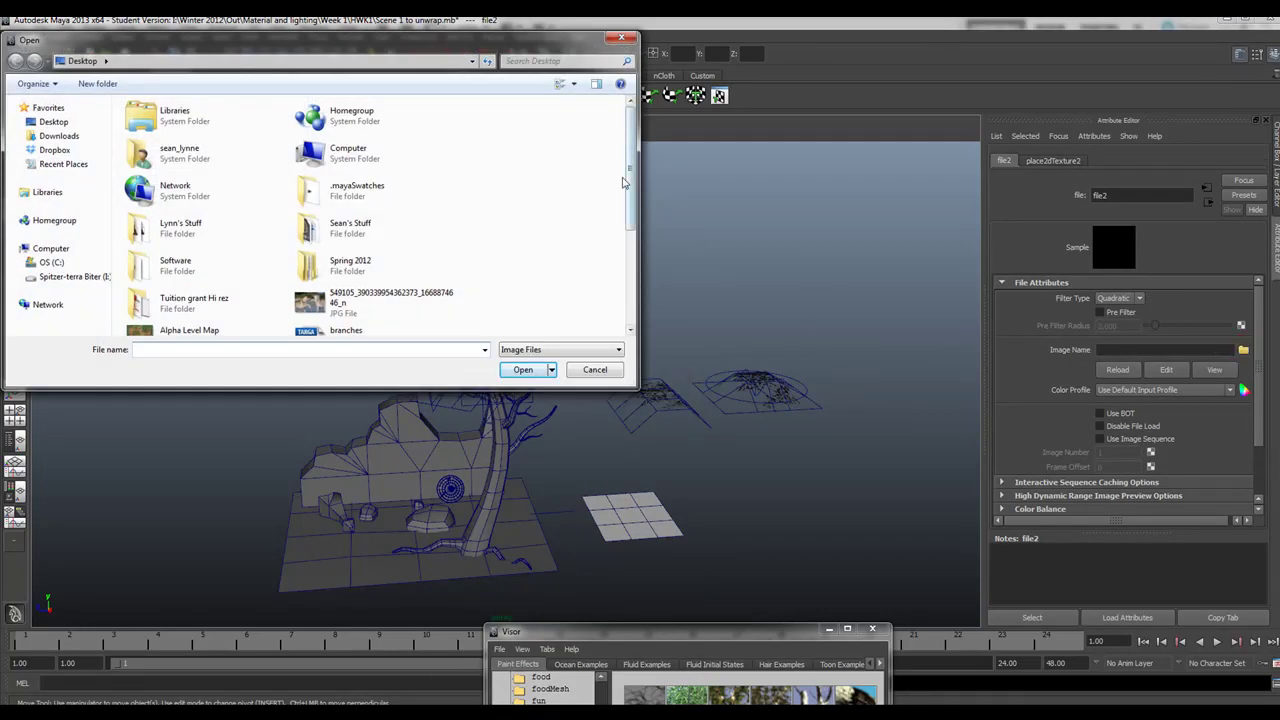
pyautogui.moveTo(628, 184); pyautogui.dragTo(591, 120)
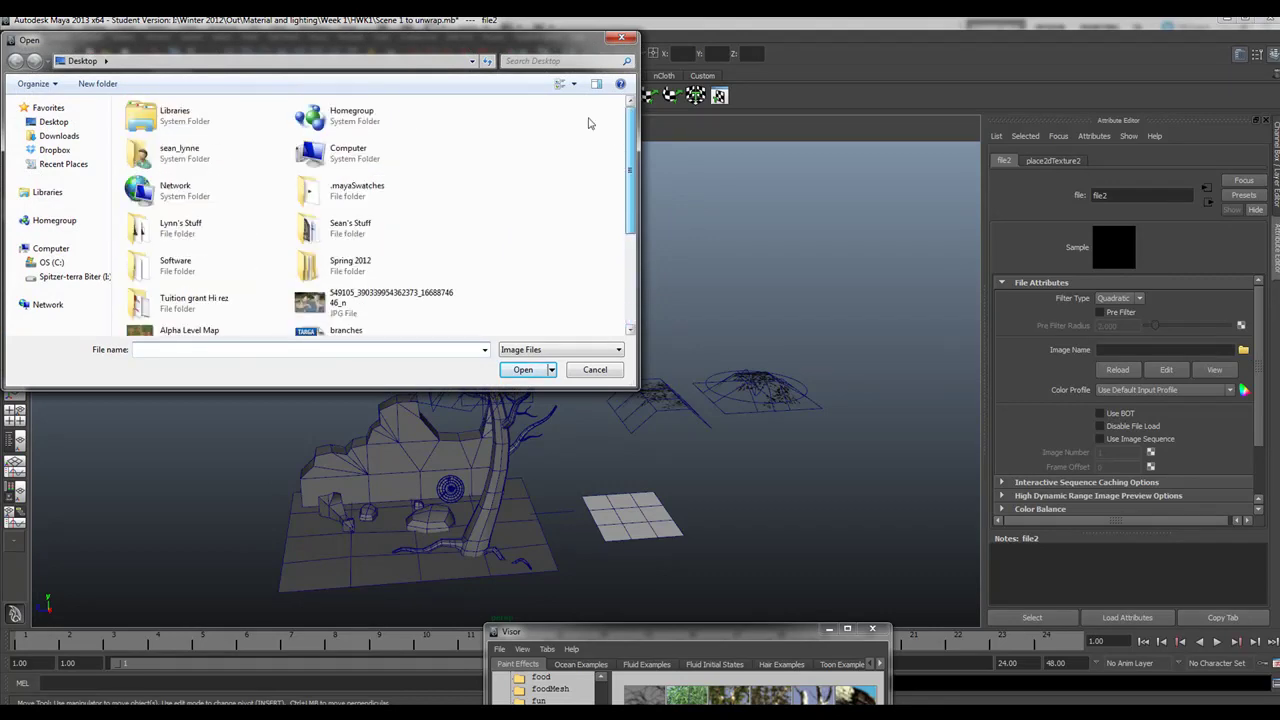
pyautogui.doubleClick(325, 150)
pyautogui.doubleClick(336, 143)
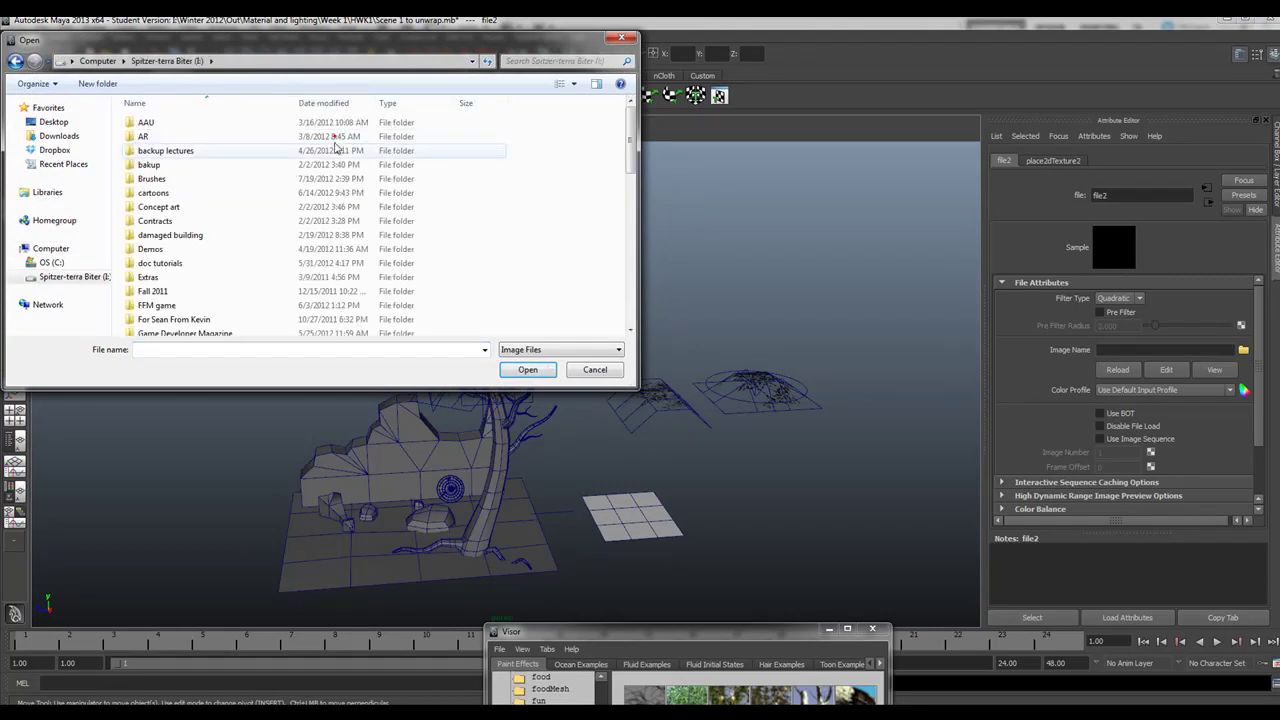
pyautogui.scroll(-10, 243, 237)
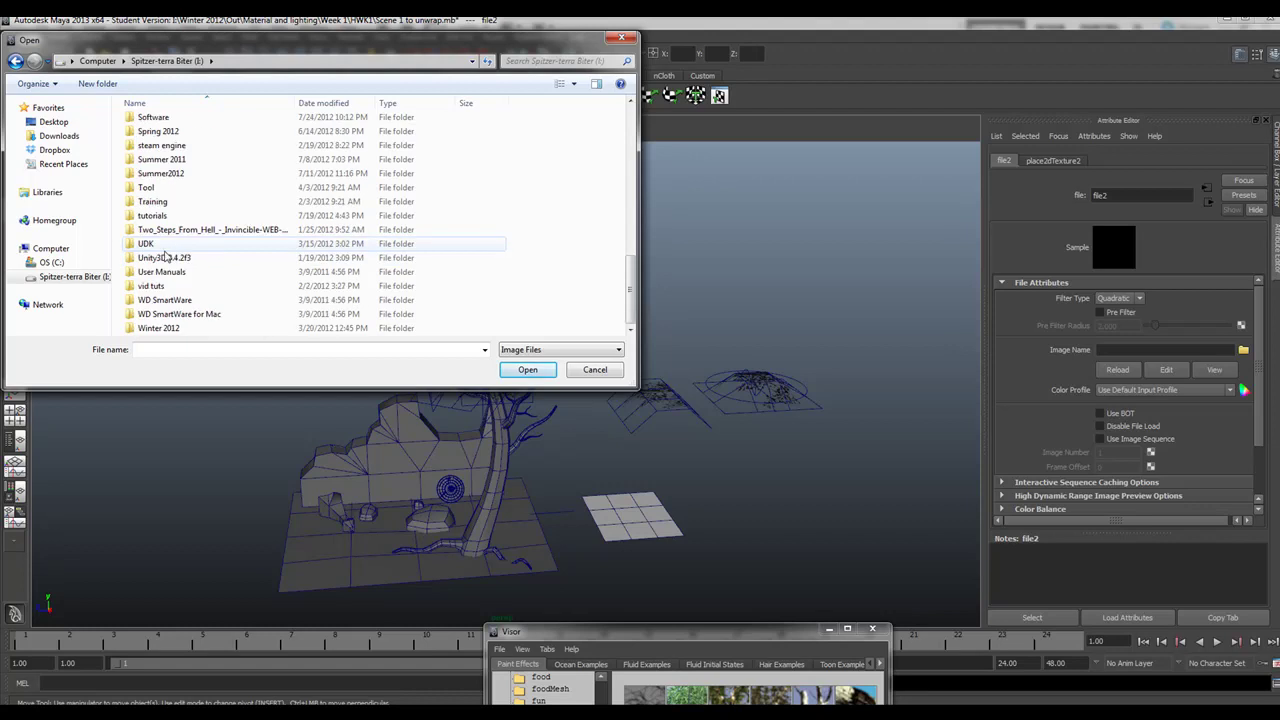
pyautogui.doubleClick(159, 326)
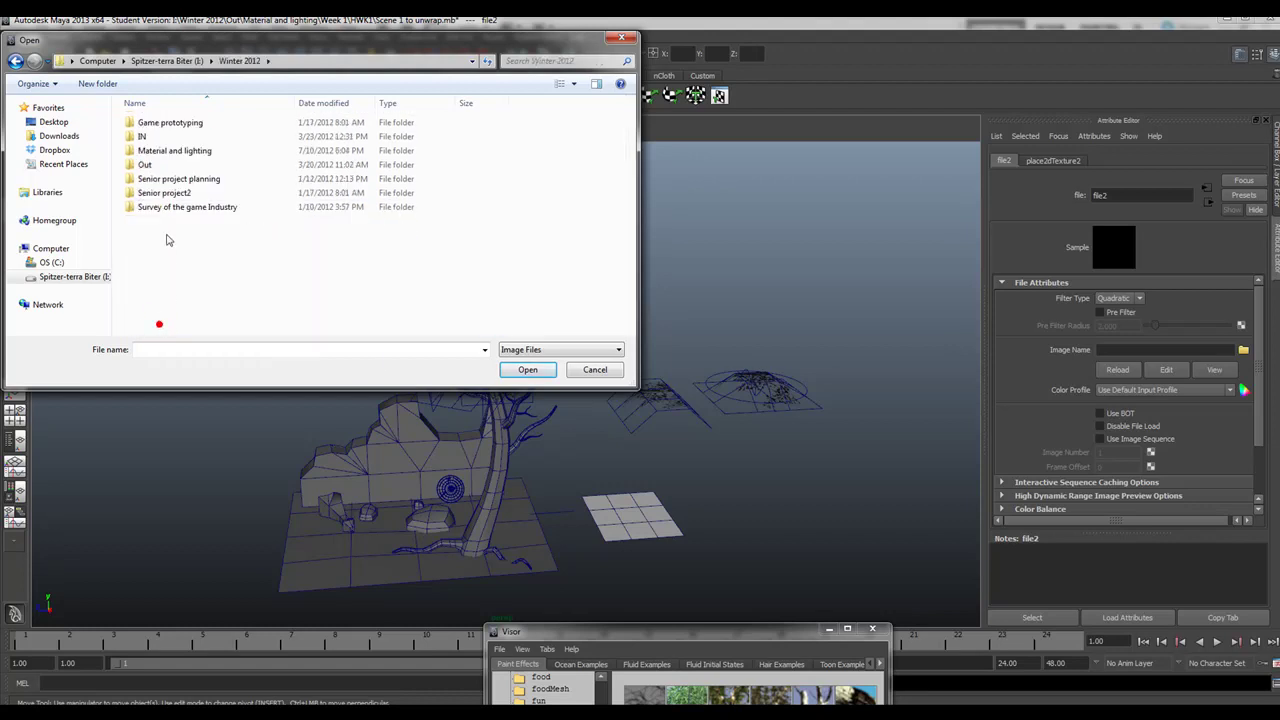
pyautogui.doubleClick(146, 166)
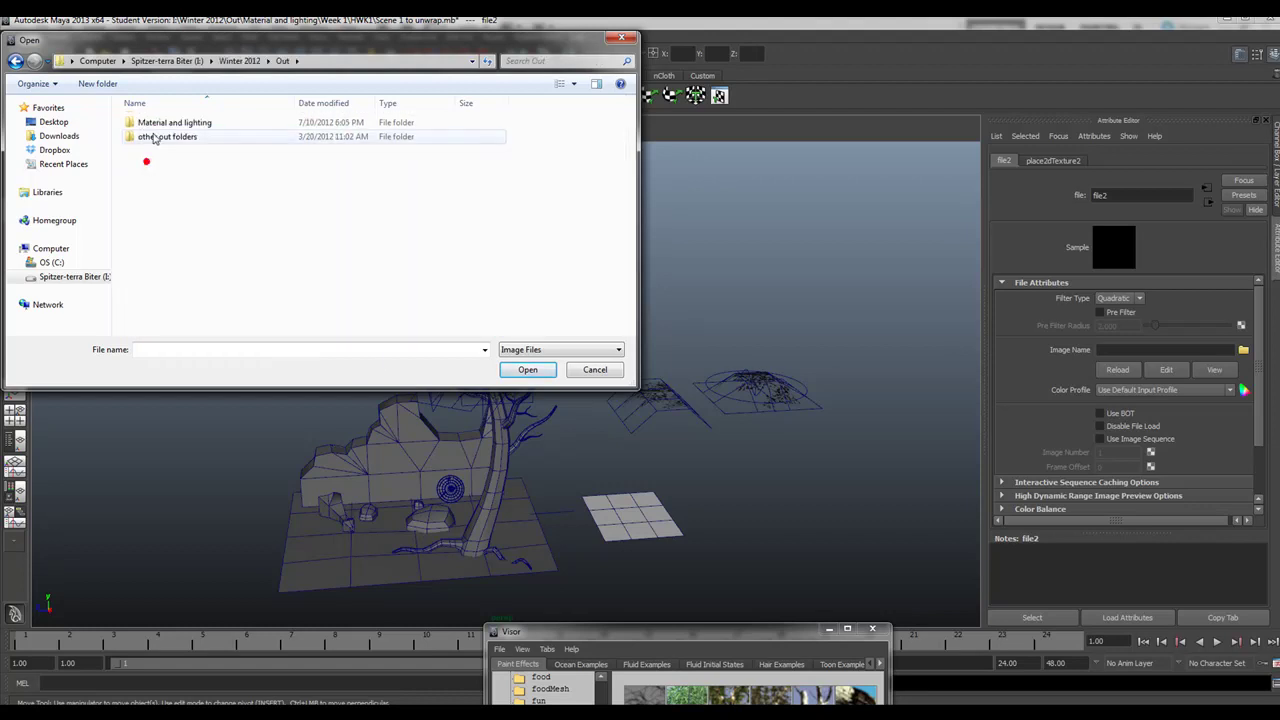
pyautogui.doubleClick(152, 123)
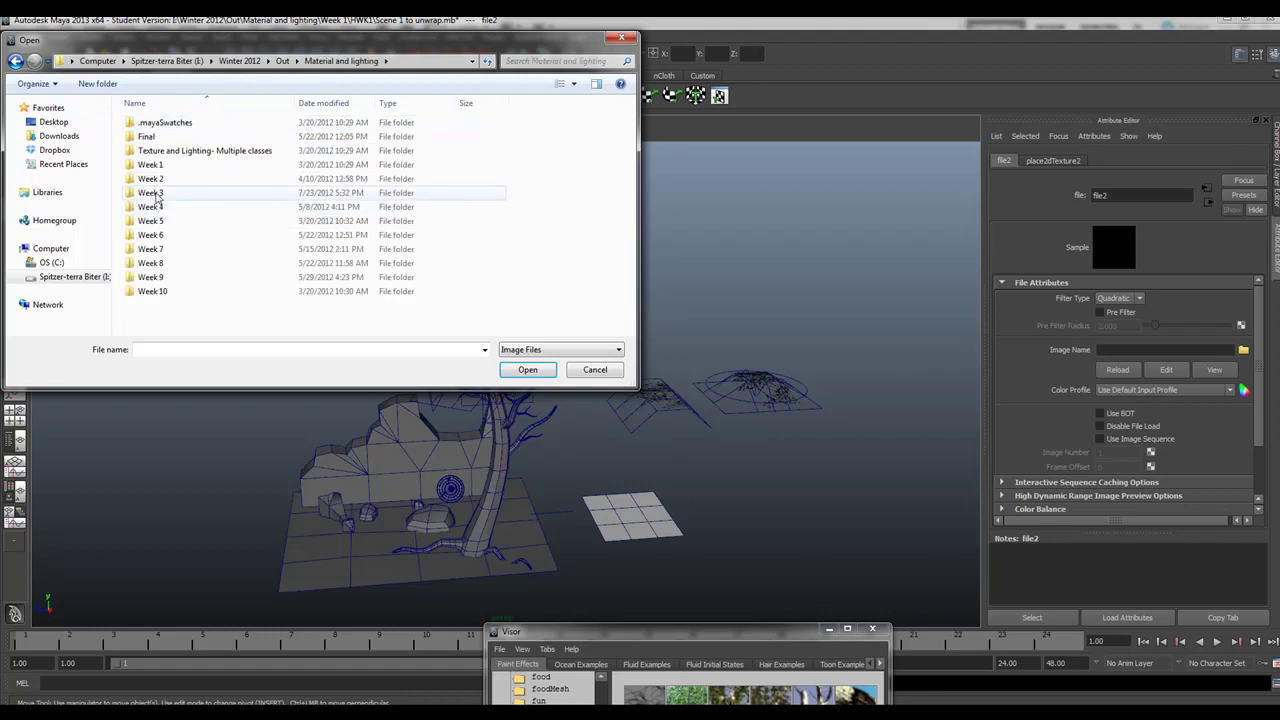
# Load Leaf-Alpha demo.tif from the Week 4 Lecture Notes folder as the File texture's image
pyautogui.doubleClick(150, 193)
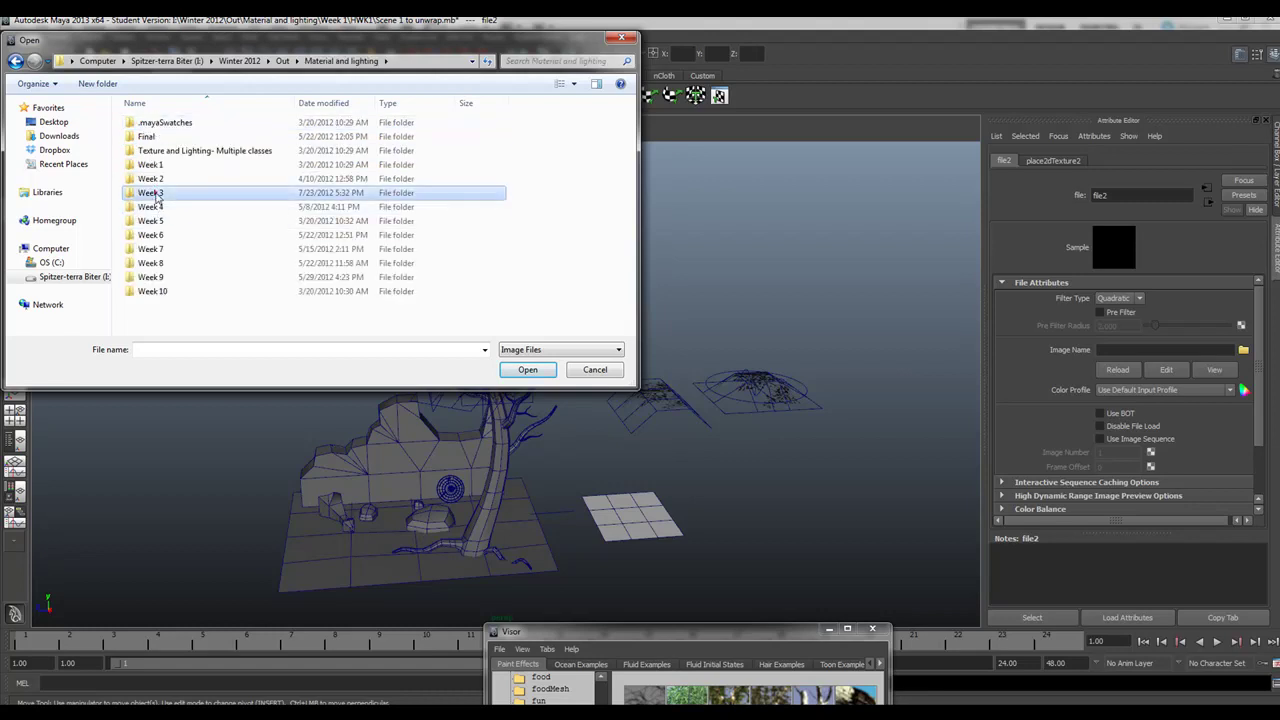
pyautogui.click(15, 61)
pyautogui.doubleClick(152, 205)
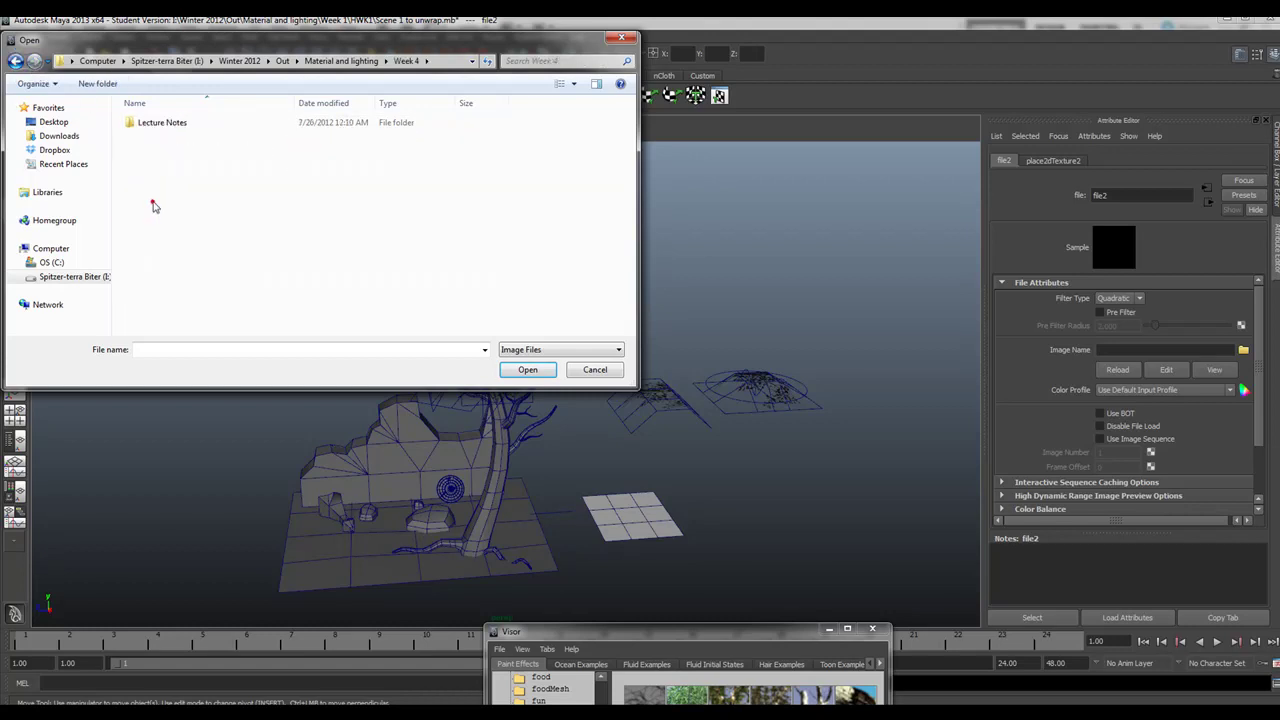
pyautogui.doubleClick(148, 125)
pyautogui.click(228, 240)
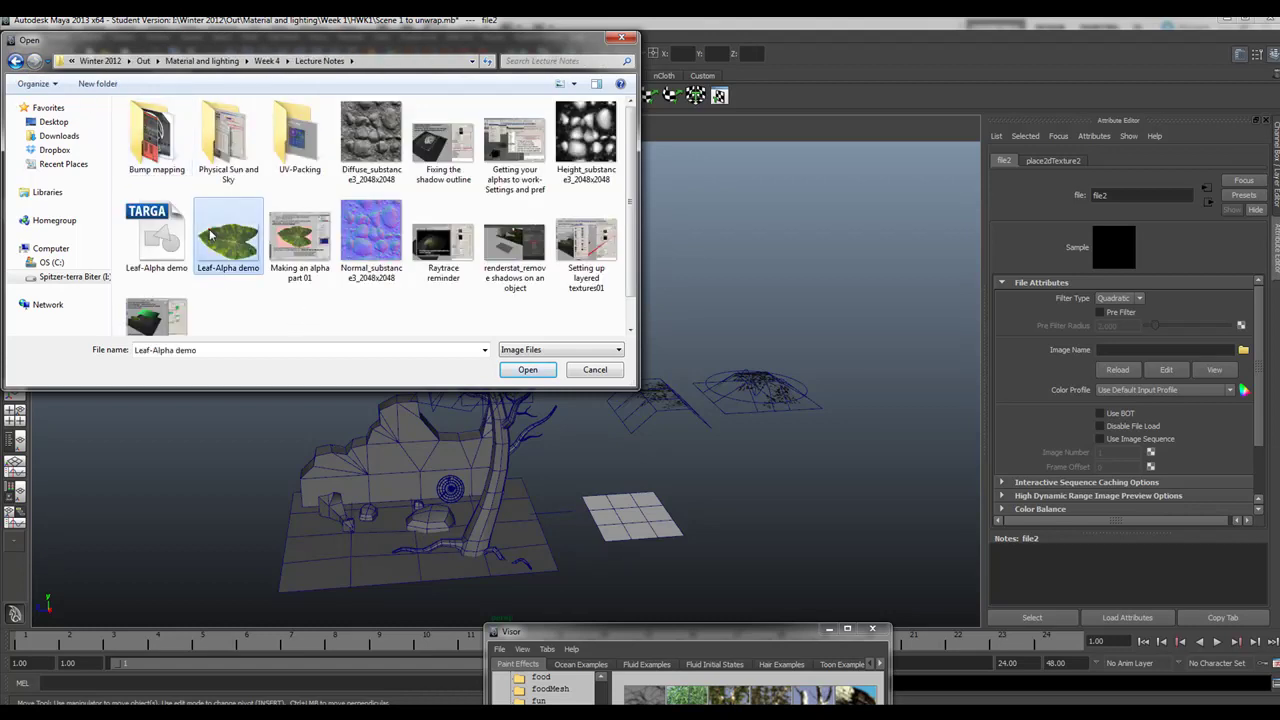
pyautogui.click(527, 369)
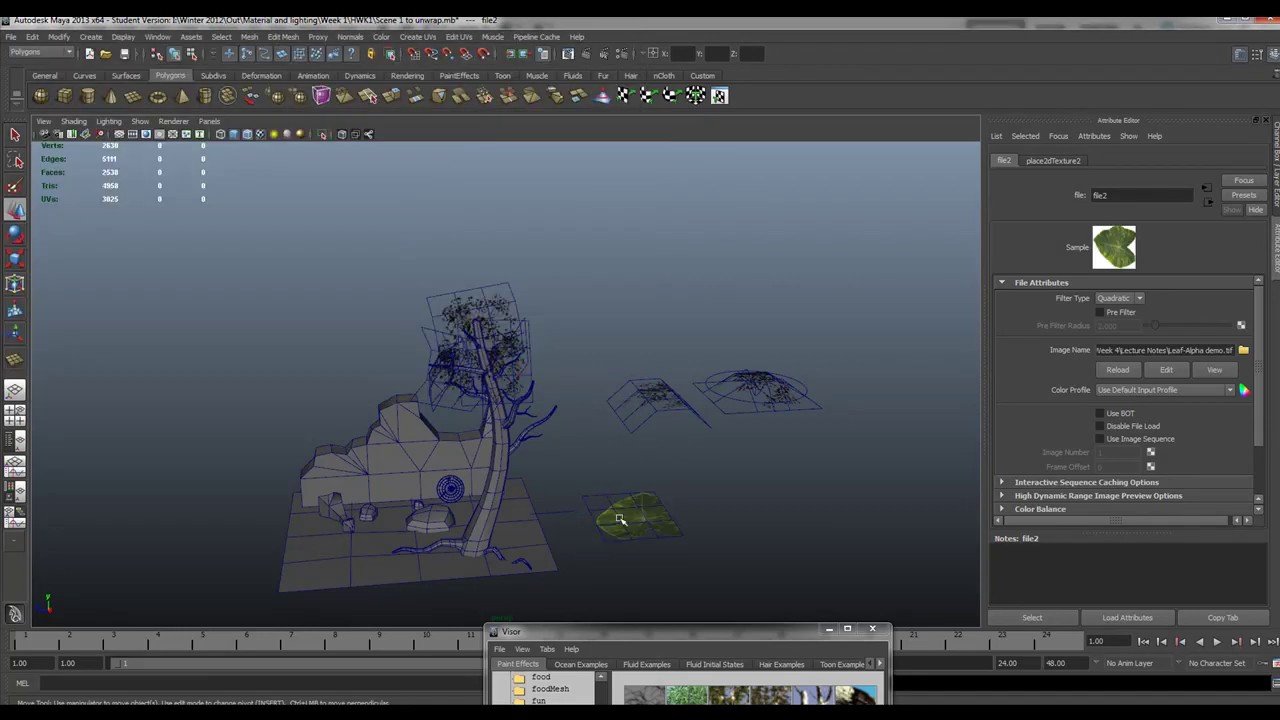
# Apply a planar UV mapping to the leaf-textured plane
pyautogui.click(620, 519)
pyautogui.click(418, 37)
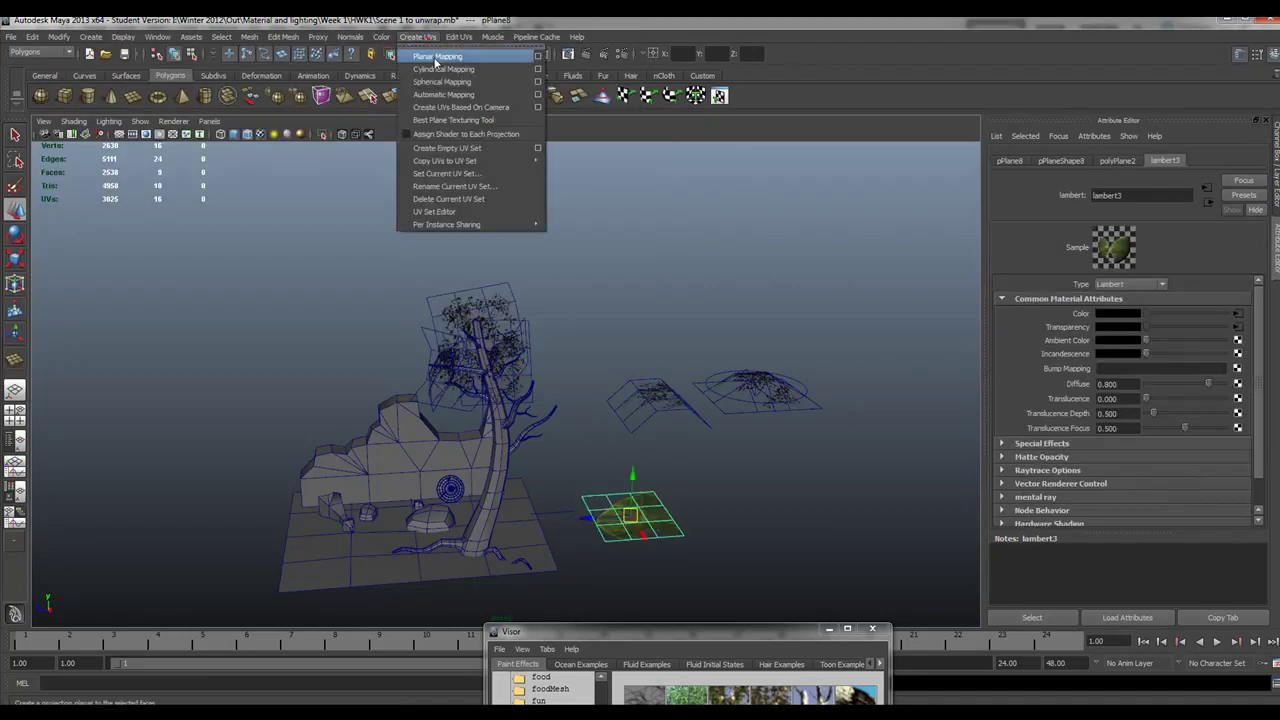
pyautogui.click(452, 60)
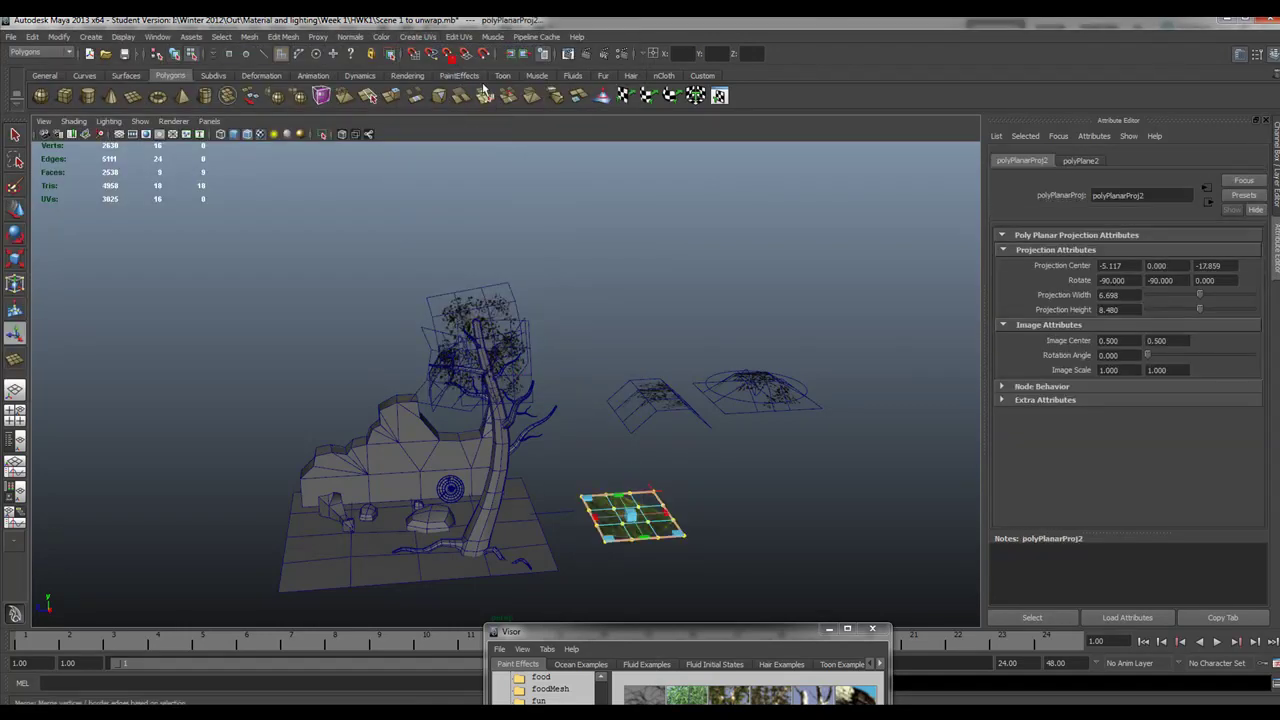
# Return the leaf plane to object mode, scale it to about 1.65 in Z, and raise it to about 7.8 in Y
pyautogui.click(710, 522)
pyautogui.keyDown('alt'); pyautogui.moveTo(660, 530); pyautogui.dragTo(609, 529); pyautogui.keyUp('alt')
pyautogui.keyDown('alt'); pyautogui.moveTo(609, 529); pyautogui.dragTo(811, 543, button='right'); pyautogui.keyUp('alt')
pyautogui.keyDown('alt'); pyautogui.moveTo(811, 543); pyautogui.dragTo(740, 525); pyautogui.keyUp('alt')
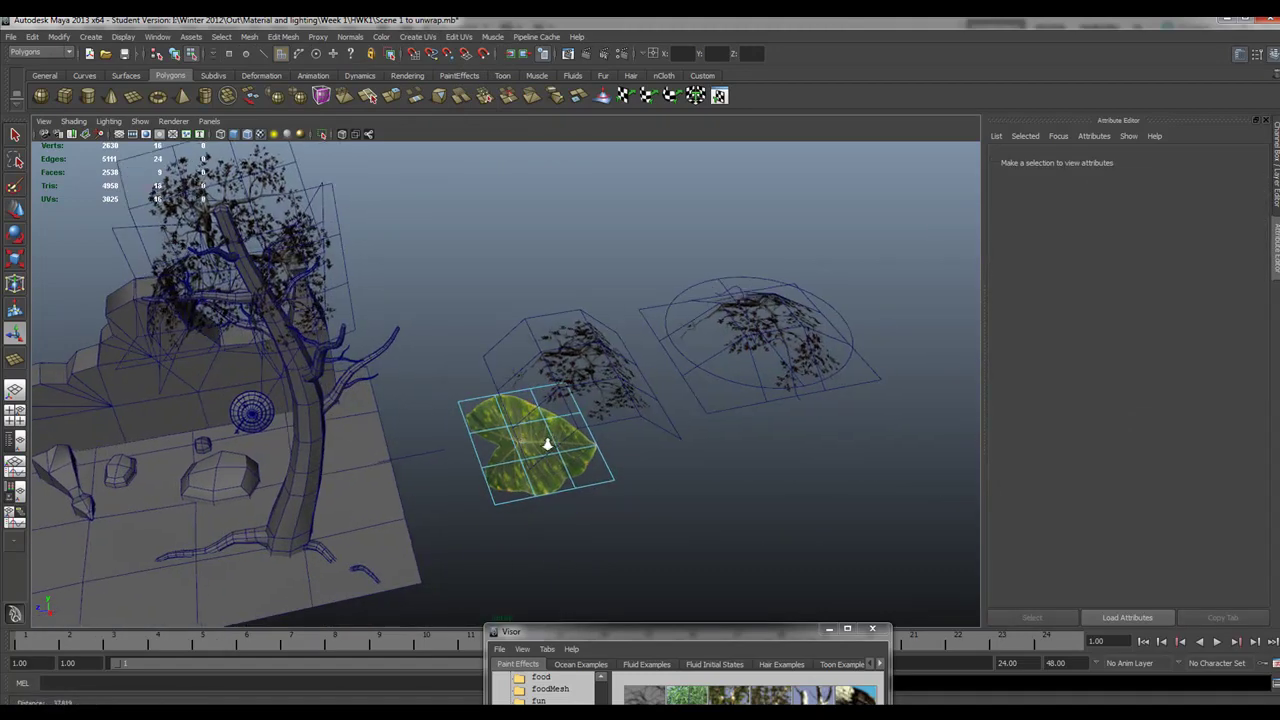
pyautogui.keyDown('alt'); pyautogui.moveTo(740, 525); pyautogui.dragTo(880, 540, button='right'); pyautogui.keyUp('alt')
pyautogui.moveTo(467, 514); pyautogui.dragTo(463, 503, button='right')
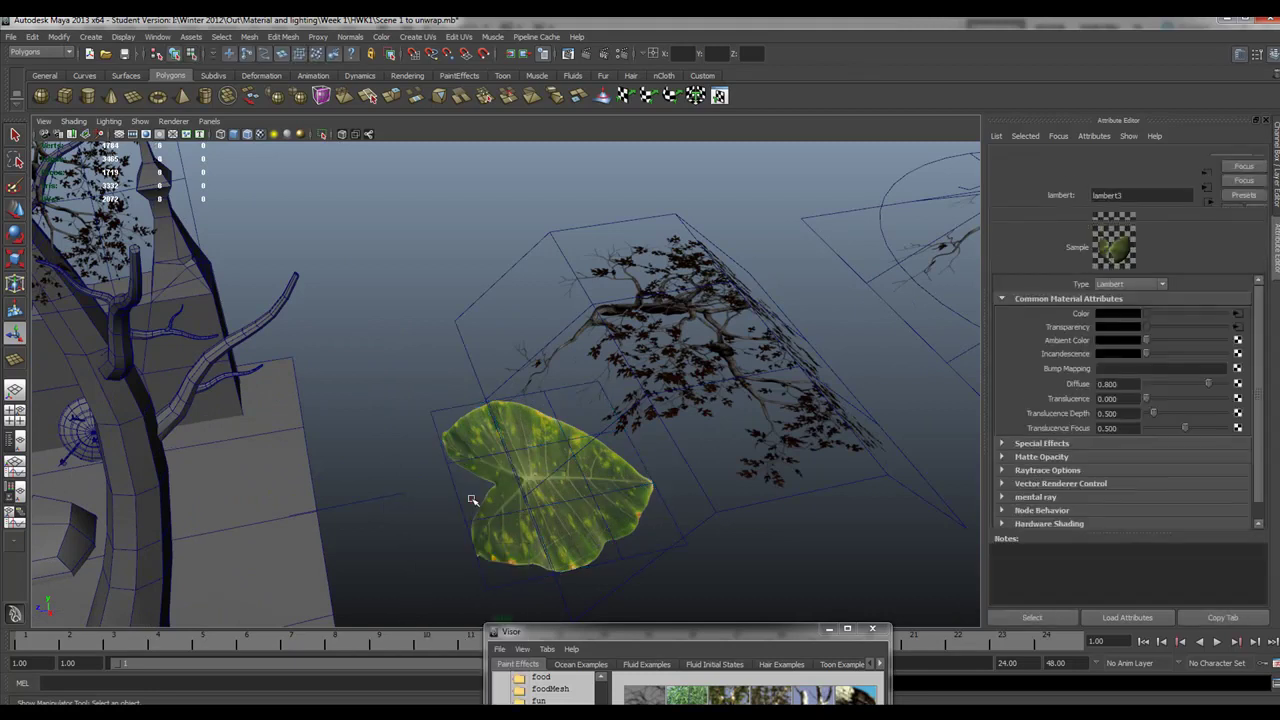
pyautogui.click(15, 257)
pyautogui.moveTo(491, 488); pyautogui.dragTo(447, 265)
pyautogui.press('w')
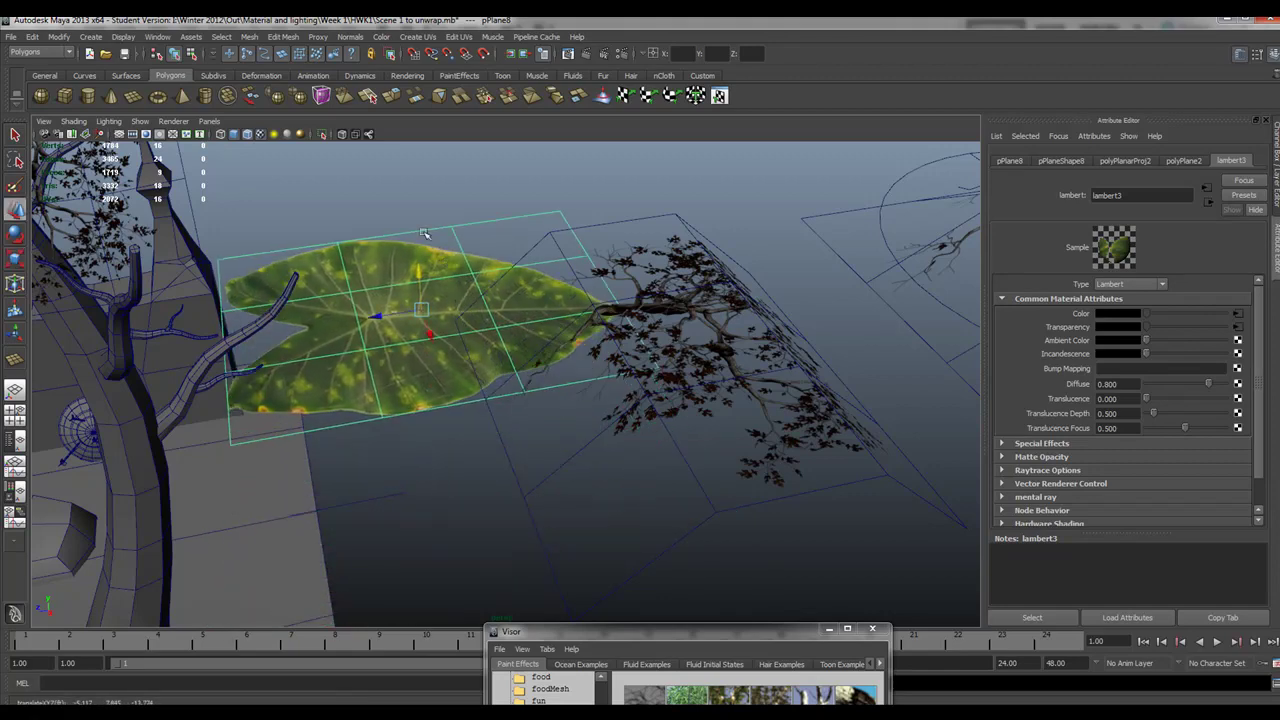
# Turn off the wireframe overlay on shaded objects in the viewport and reselect the leaf plane
pyautogui.click(392, 200)
pyautogui.click(257, 134)
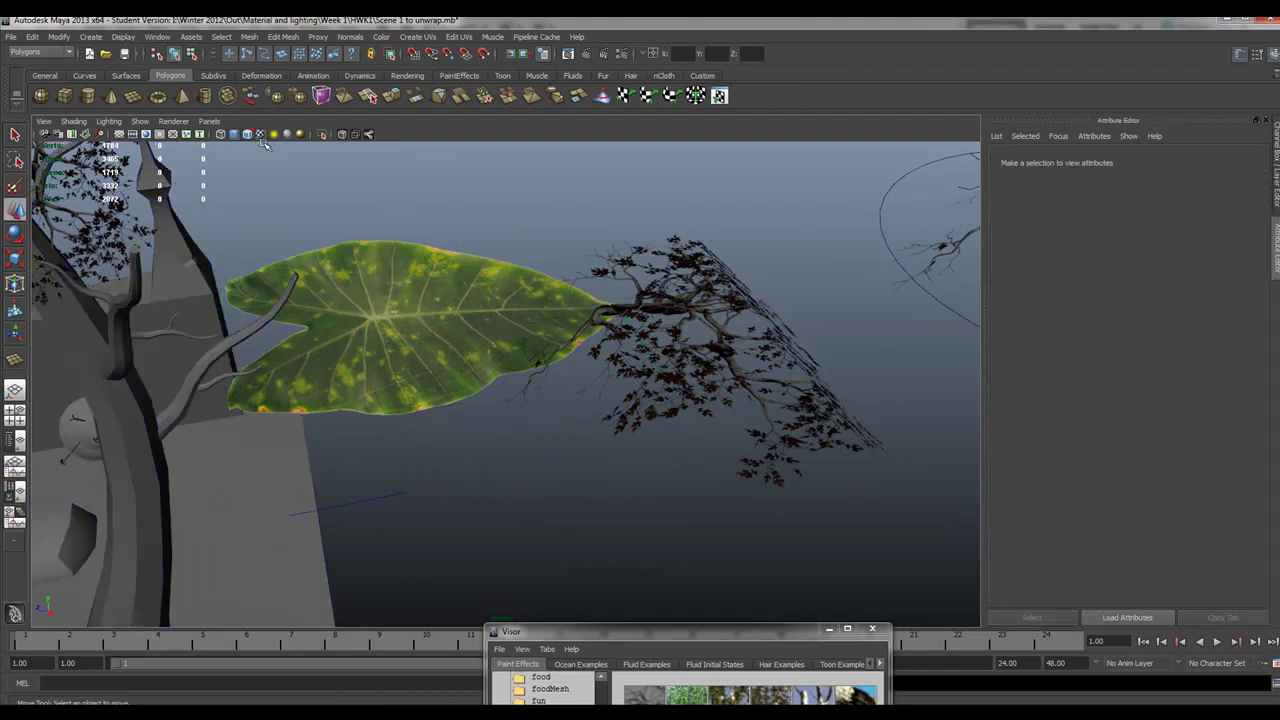
pyautogui.keyDown('alt'); pyautogui.moveTo(522, 381); pyautogui.dragTo(458, 430); pyautogui.keyUp('alt')
pyautogui.click(421, 276)
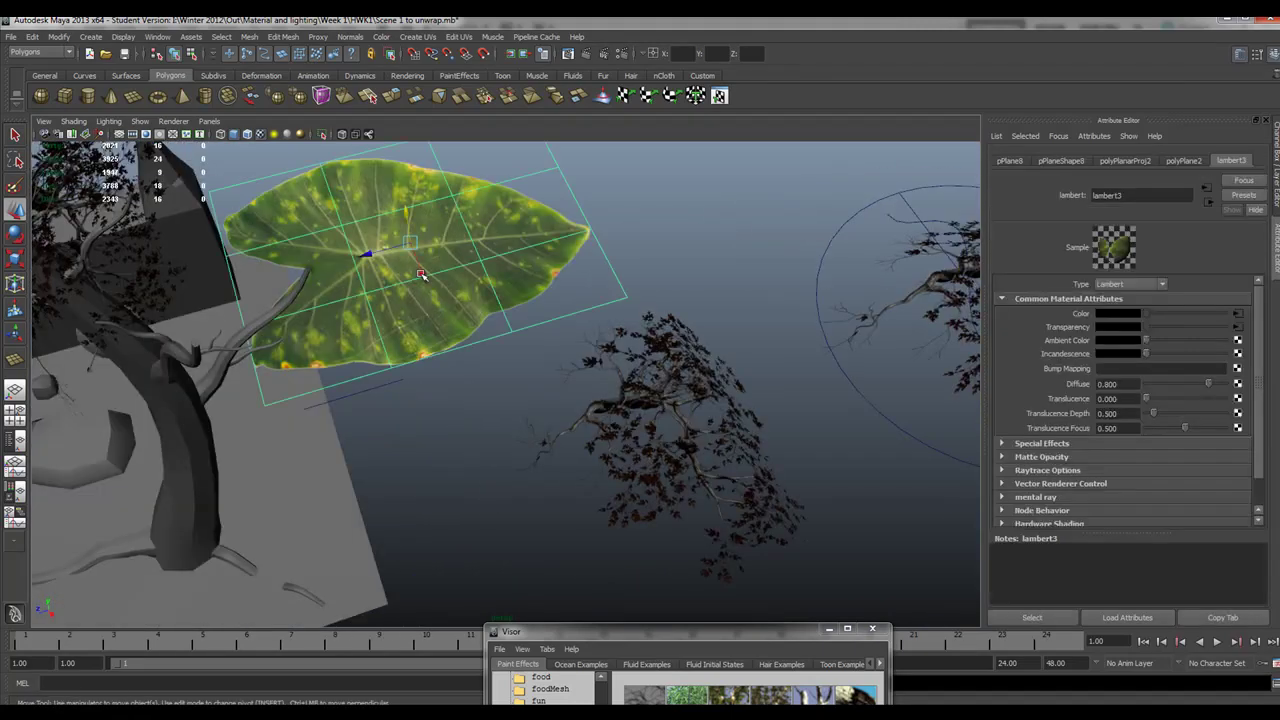
pyautogui.keyDown('alt'); pyautogui.moveTo(472, 290); pyautogui.dragTo(420, 410); pyautogui.keyUp('alt')
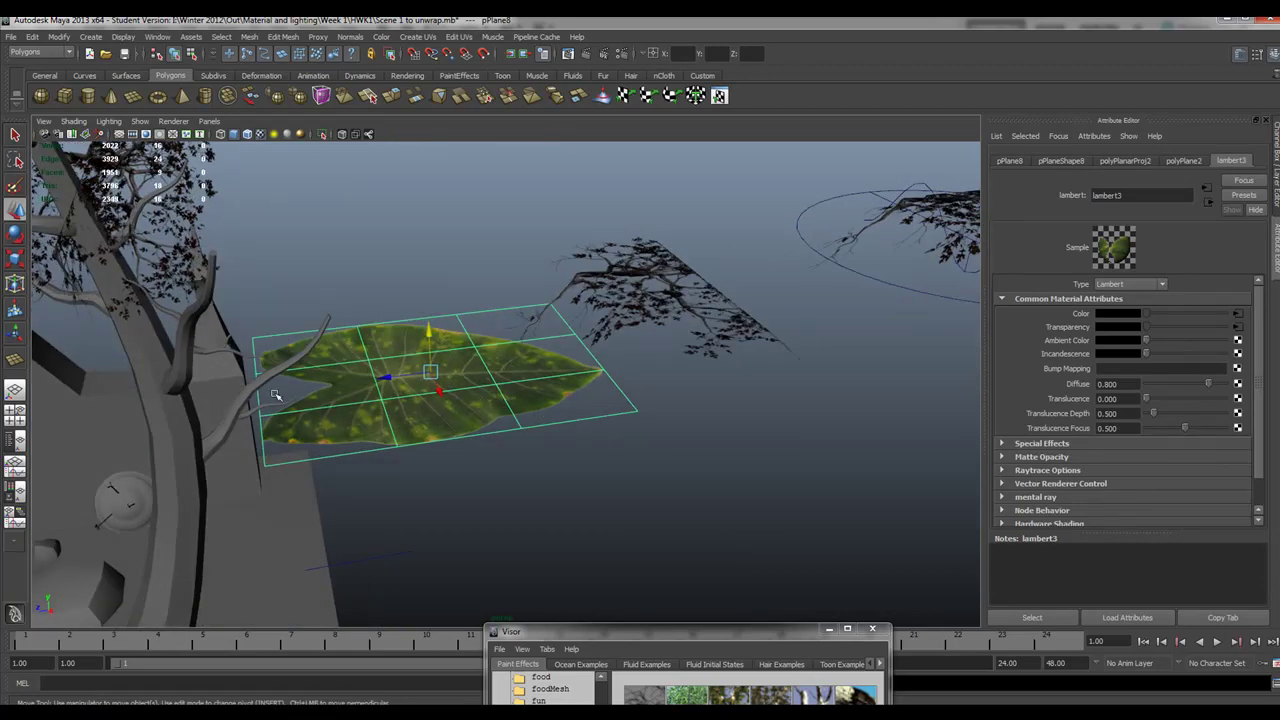
# Expand the leaf plane's Render Stats, and set its Lambert material's raytrace Shadow Attenuation to 0
pyautogui.click(1058, 161)
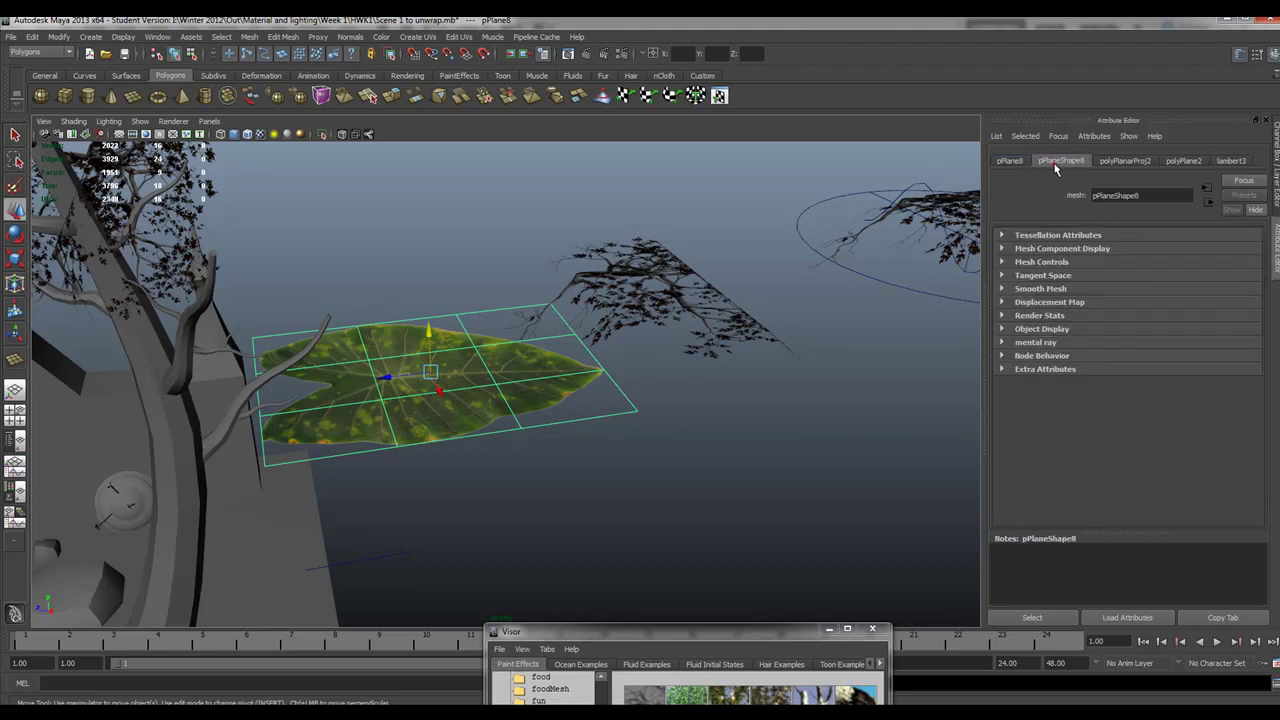
pyautogui.click(1002, 316)
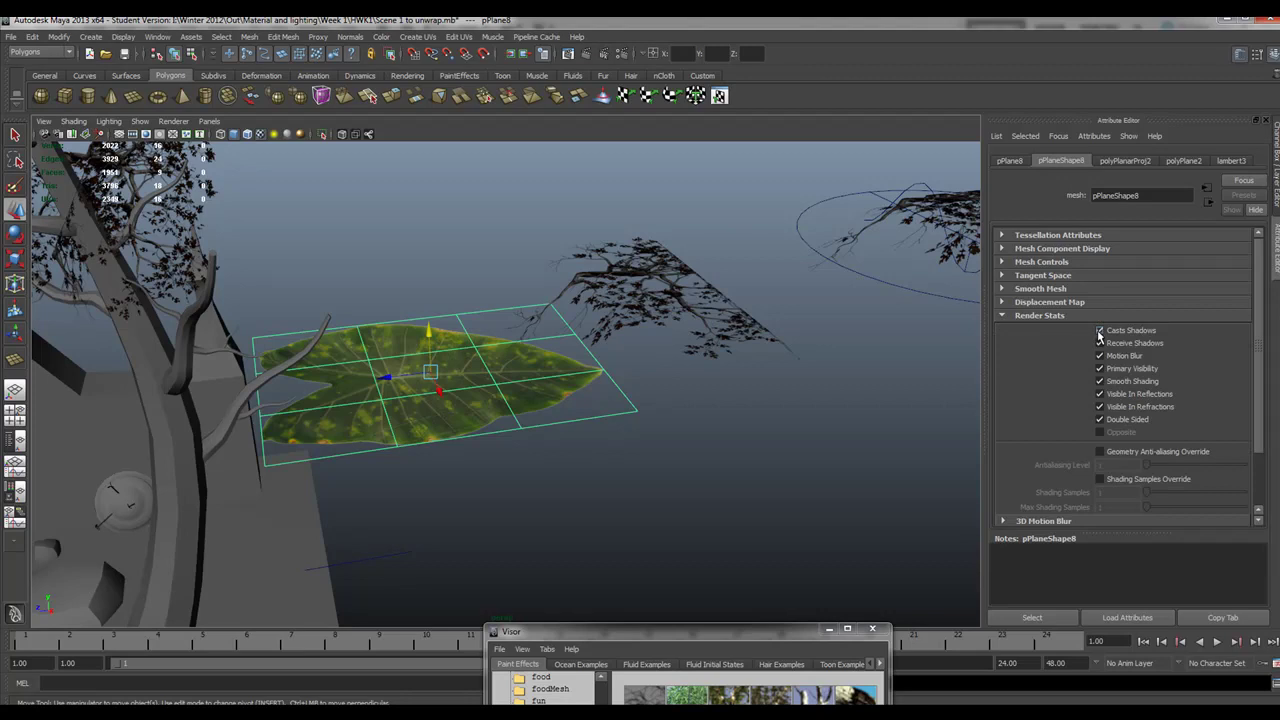
pyautogui.click(1010, 161)
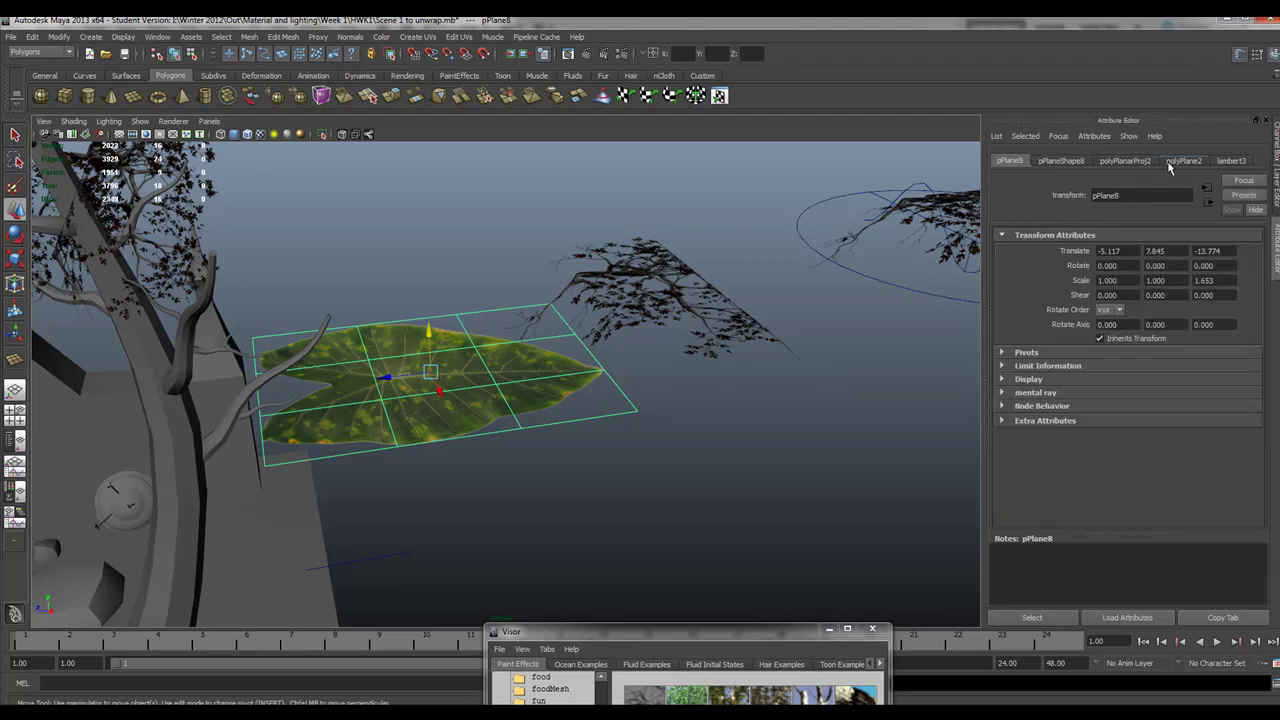
pyautogui.click(1230, 161)
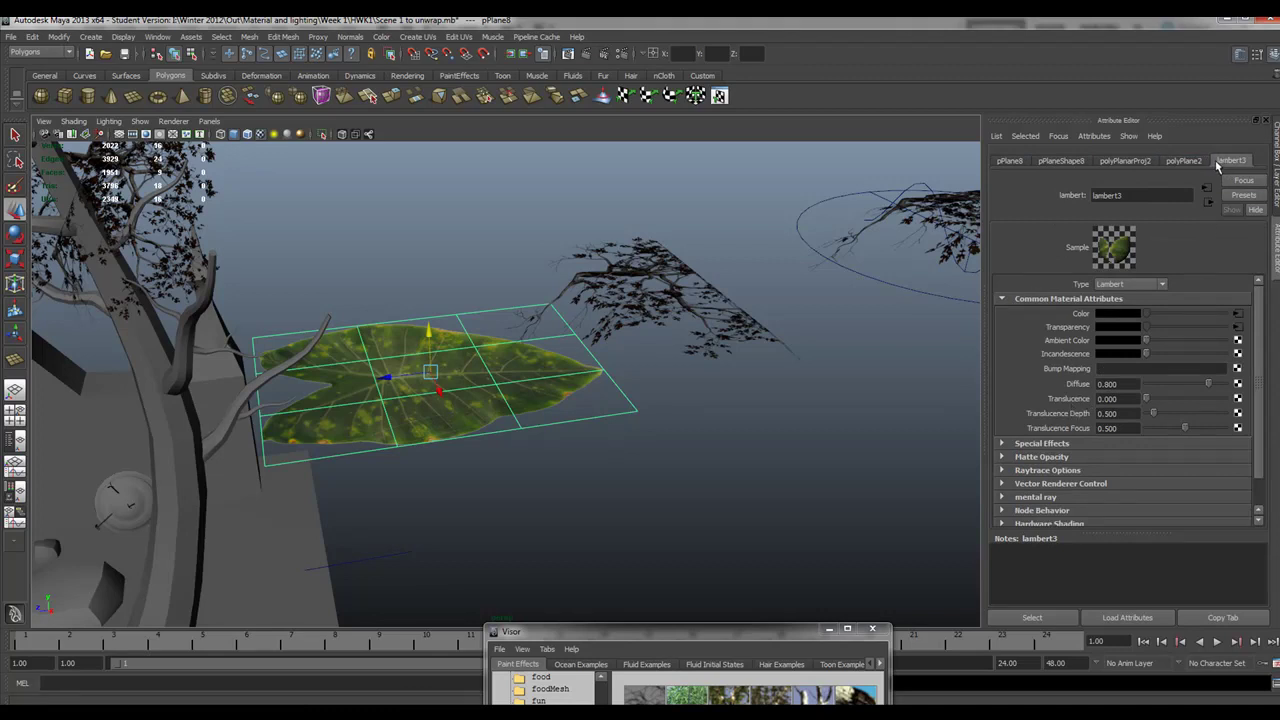
pyautogui.click(1002, 470)
pyautogui.scroll(-3, 1261, 397)
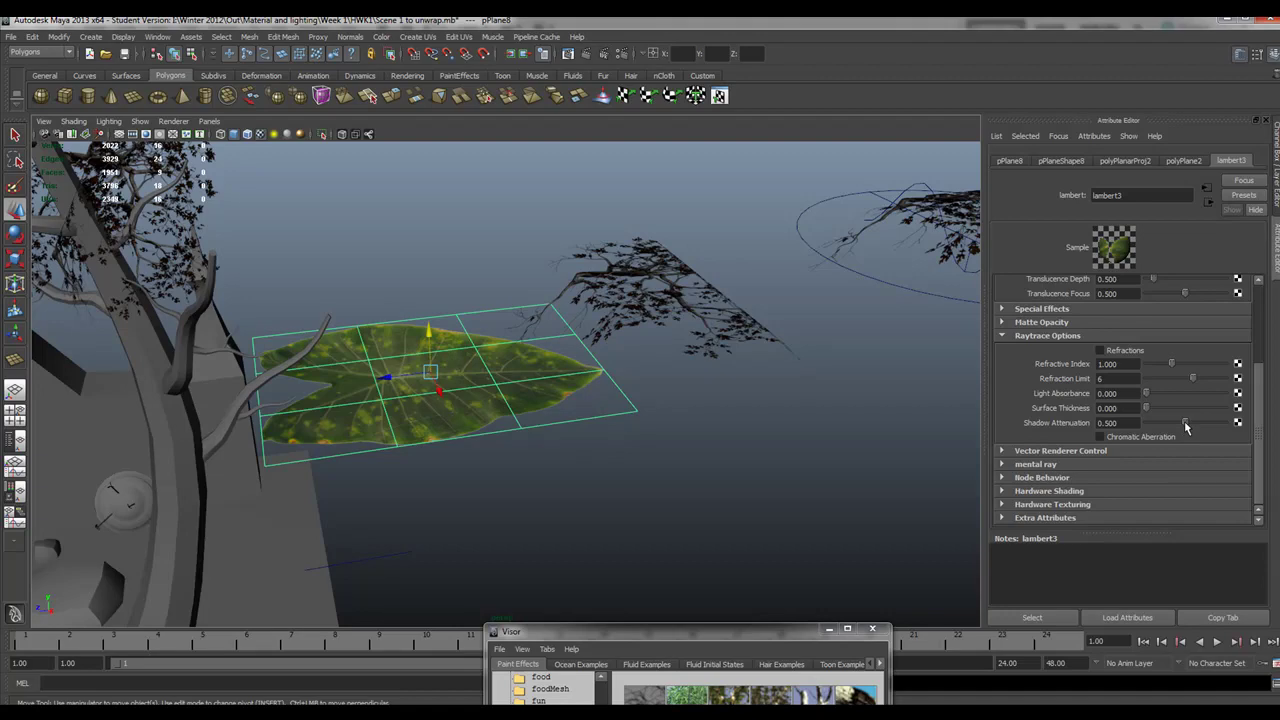
pyautogui.moveTo(1185, 422); pyautogui.dragTo(1137, 428)
pyautogui.keyDown('alt'); pyautogui.moveTo(686, 449); pyautogui.dragTo(480, 350); pyautogui.keyUp('alt')
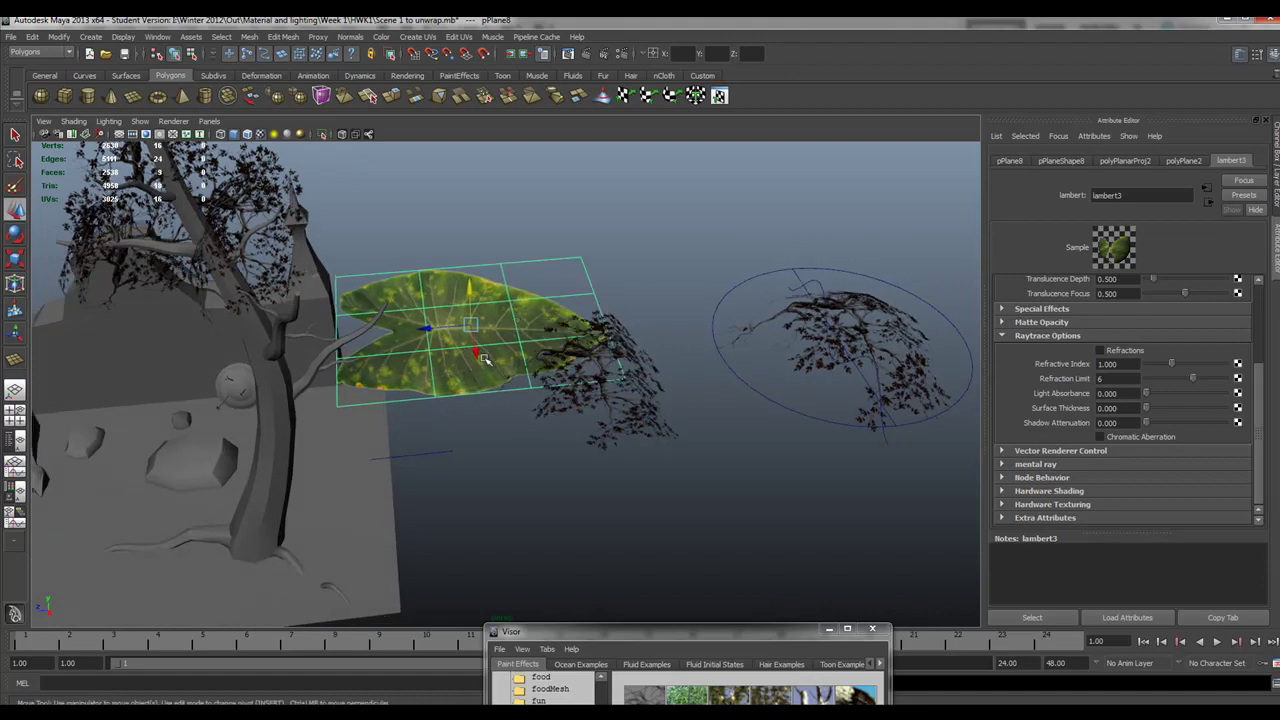
pyautogui.keyDown('alt'); pyautogui.moveTo(480, 355); pyautogui.dragTo(774, 400, button='right'); pyautogui.keyUp('alt')
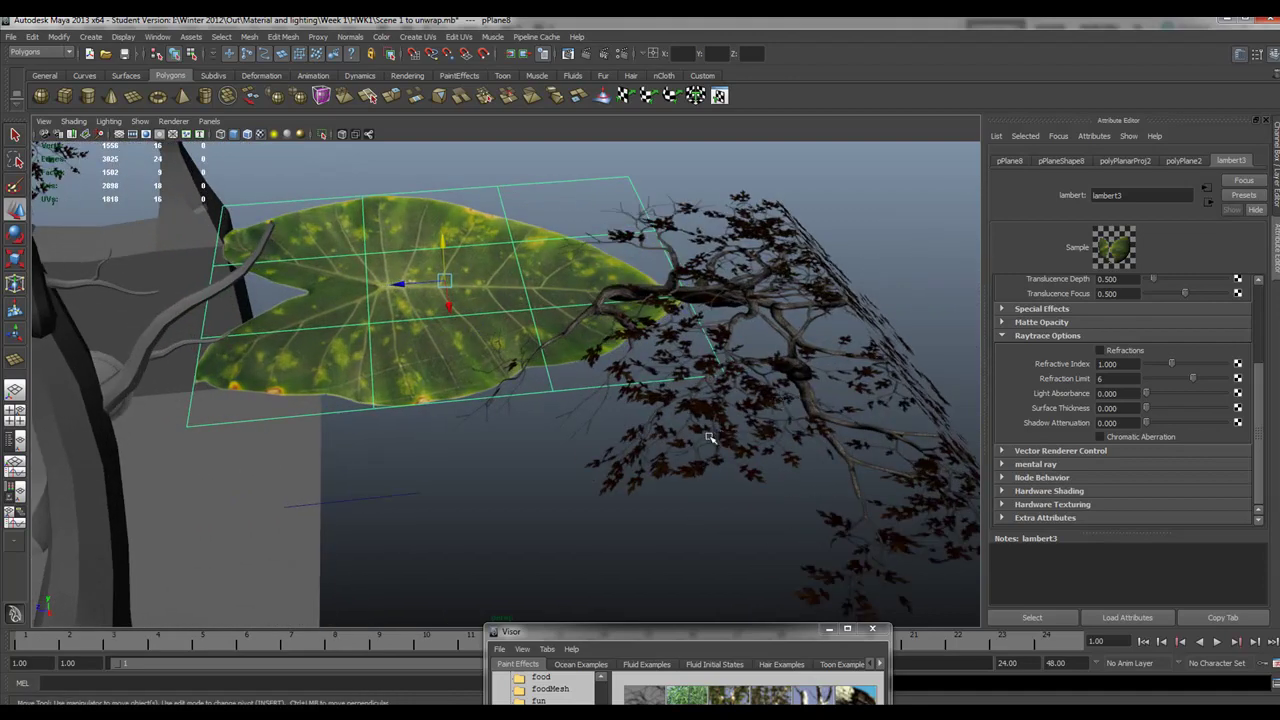
pyautogui.keyDown('alt'); pyautogui.moveTo(711, 439); pyautogui.dragTo(577, 429); pyautogui.keyUp('alt')
pyautogui.keyDown('alt'); pyautogui.moveTo(577, 429); pyautogui.dragTo(302, 512, button='right'); pyautogui.keyUp('alt')
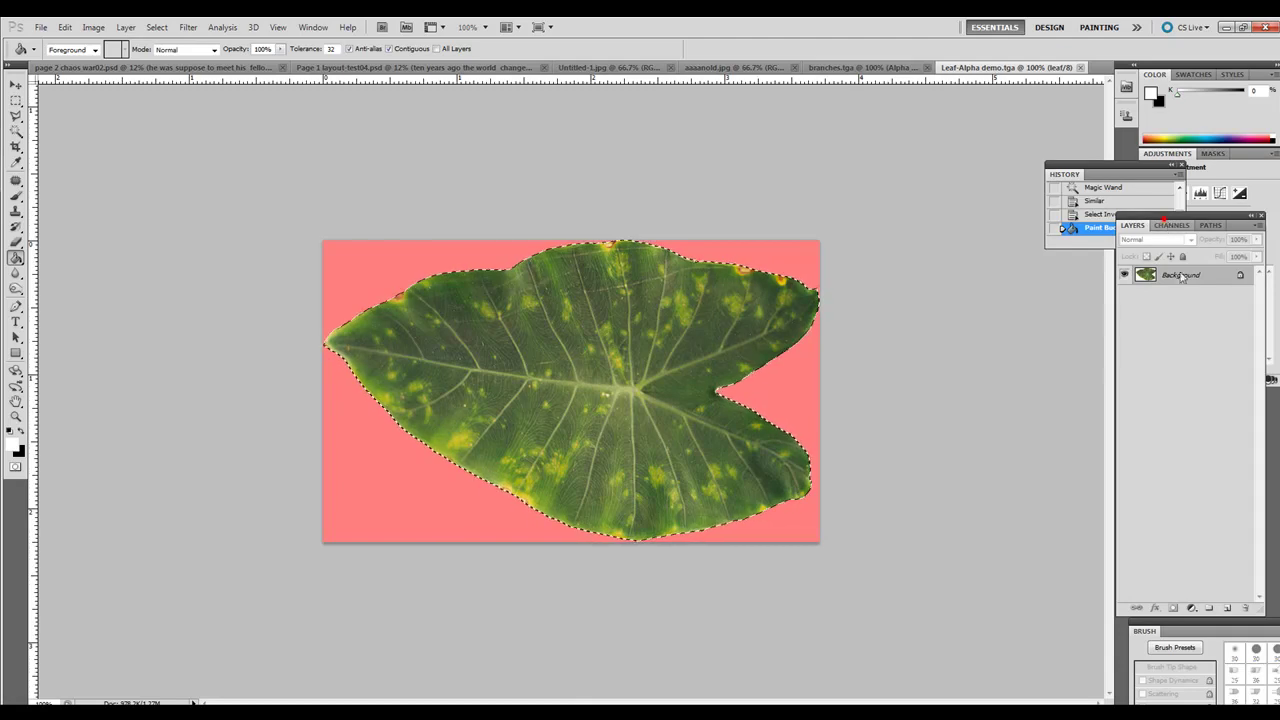
# Switch to Photoshop, display only the leaf alpha channel of Leaf-Alpha demo.tga, and clear the selection
pyautogui.click(1168, 225)
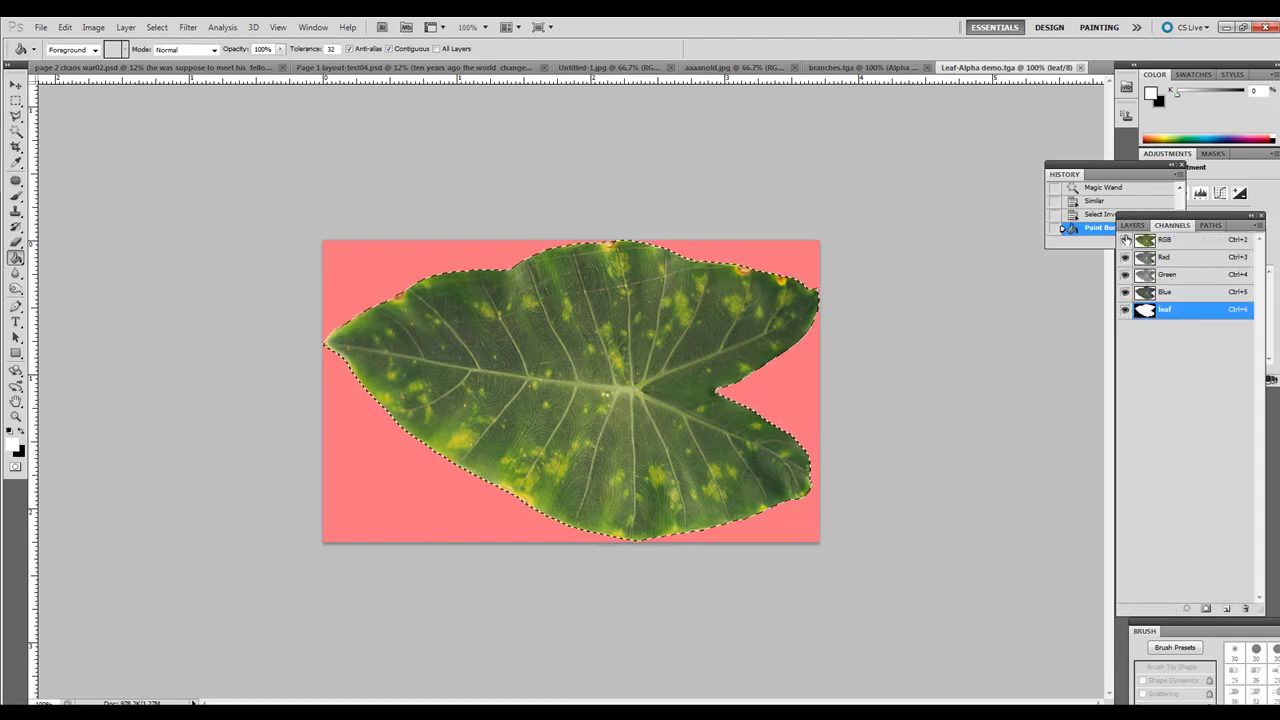
pyautogui.click(1150, 310)
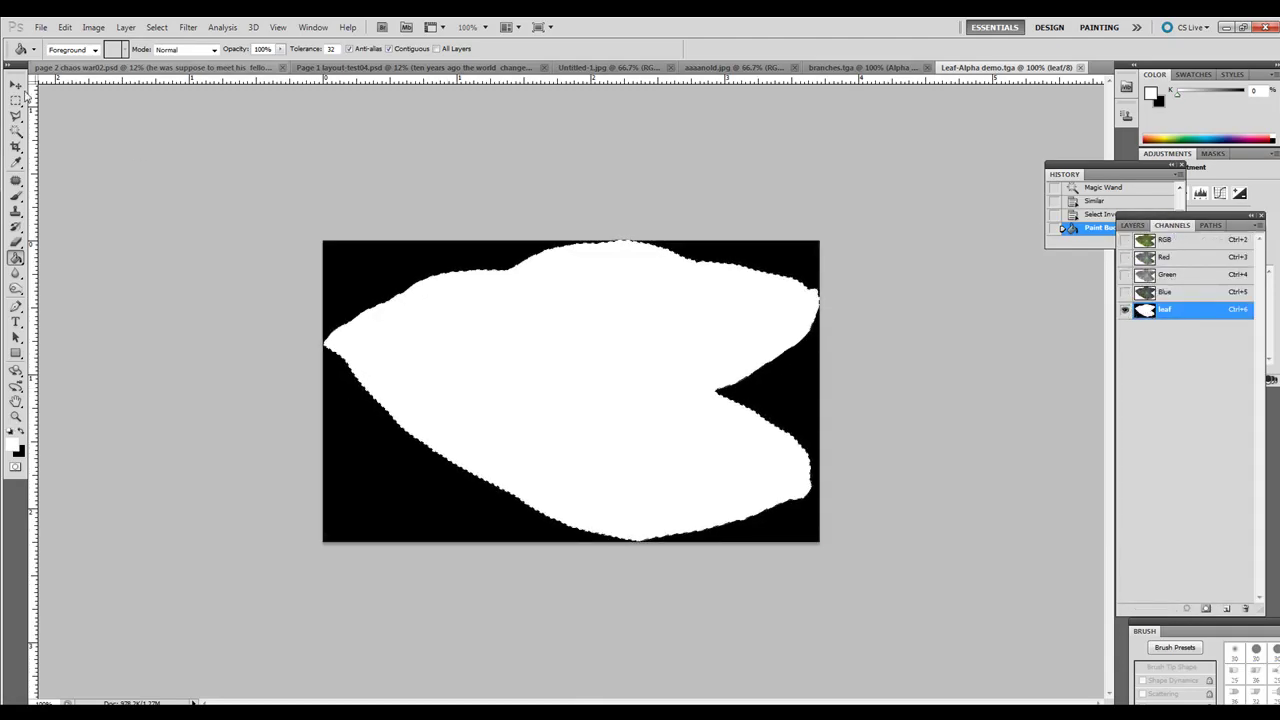
pyautogui.press('m')
pyautogui.hotkey('ctrl', 'd')
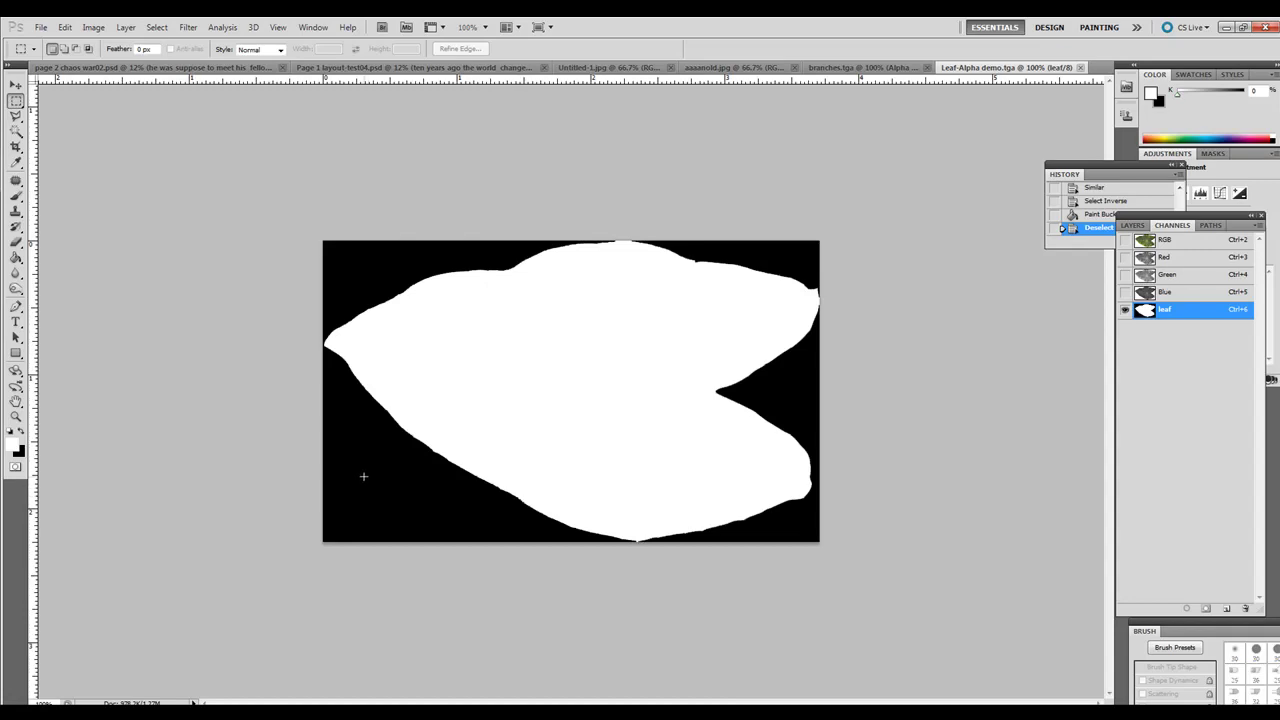
# Activate the Magic Wand tool on the leaf alpha channel
pyautogui.click(16, 131)
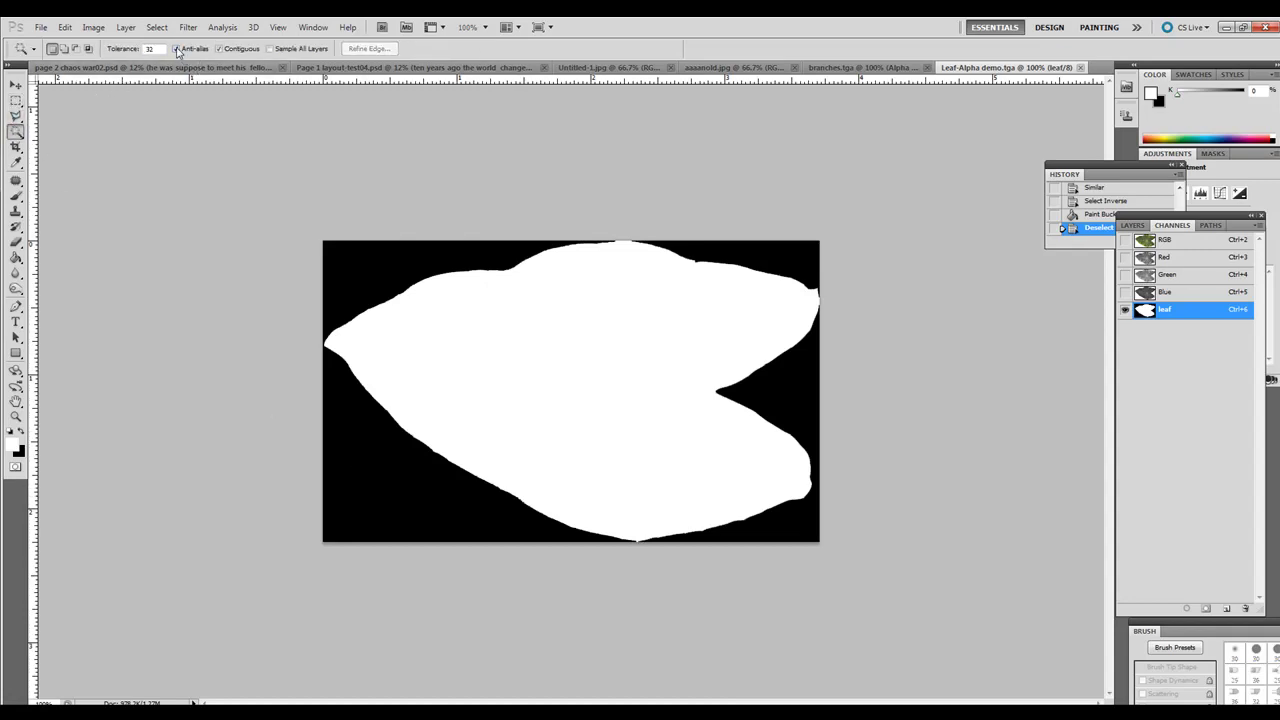